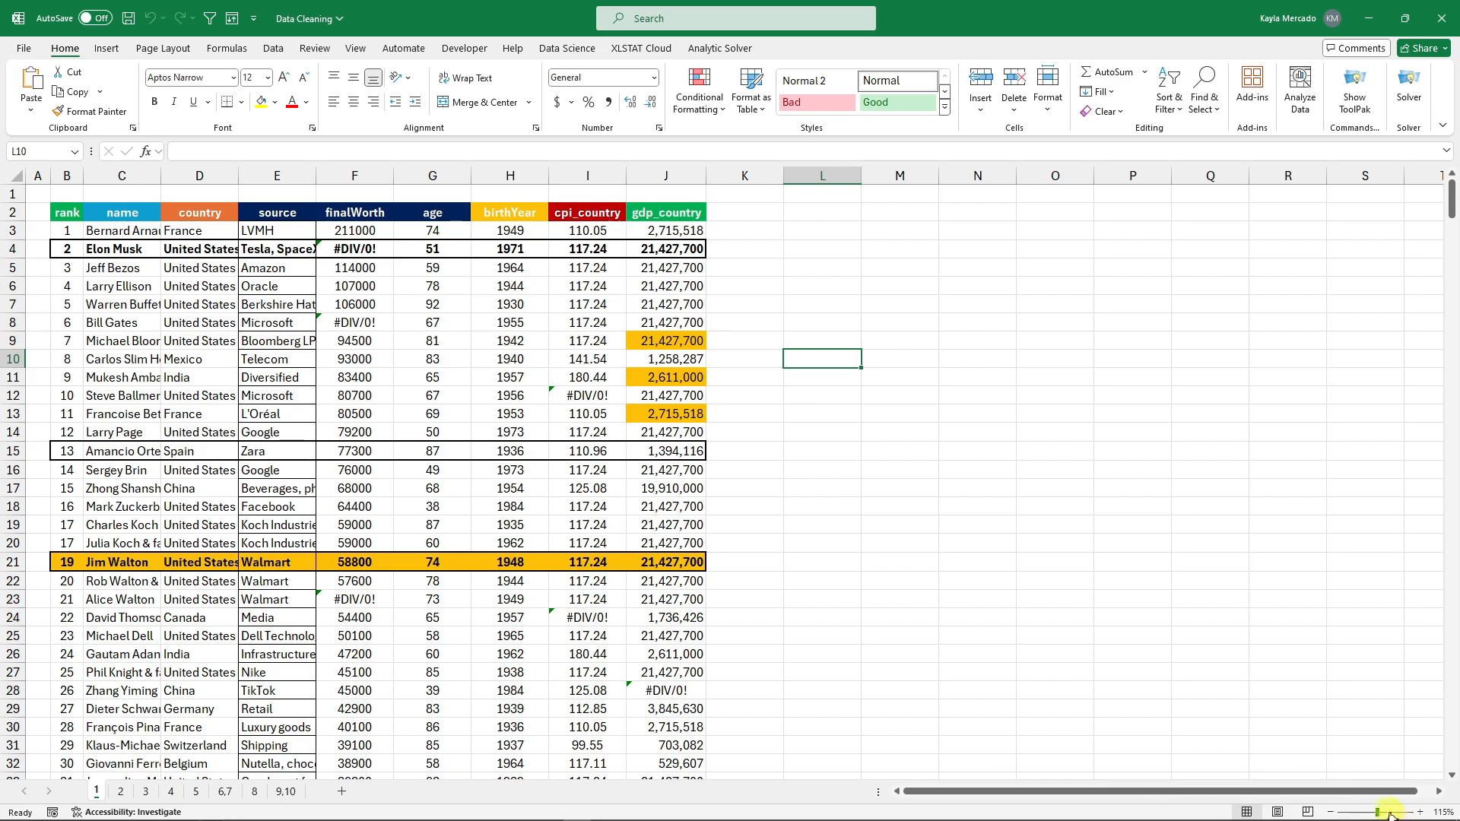
Adjust the zoom and inspect the highlighted gdp_country values down to J13.
mouse_move(1390, 814)
mouse_down()
mouse_move(1365, 814)
mouse_move(1378, 815)
mouse_up()
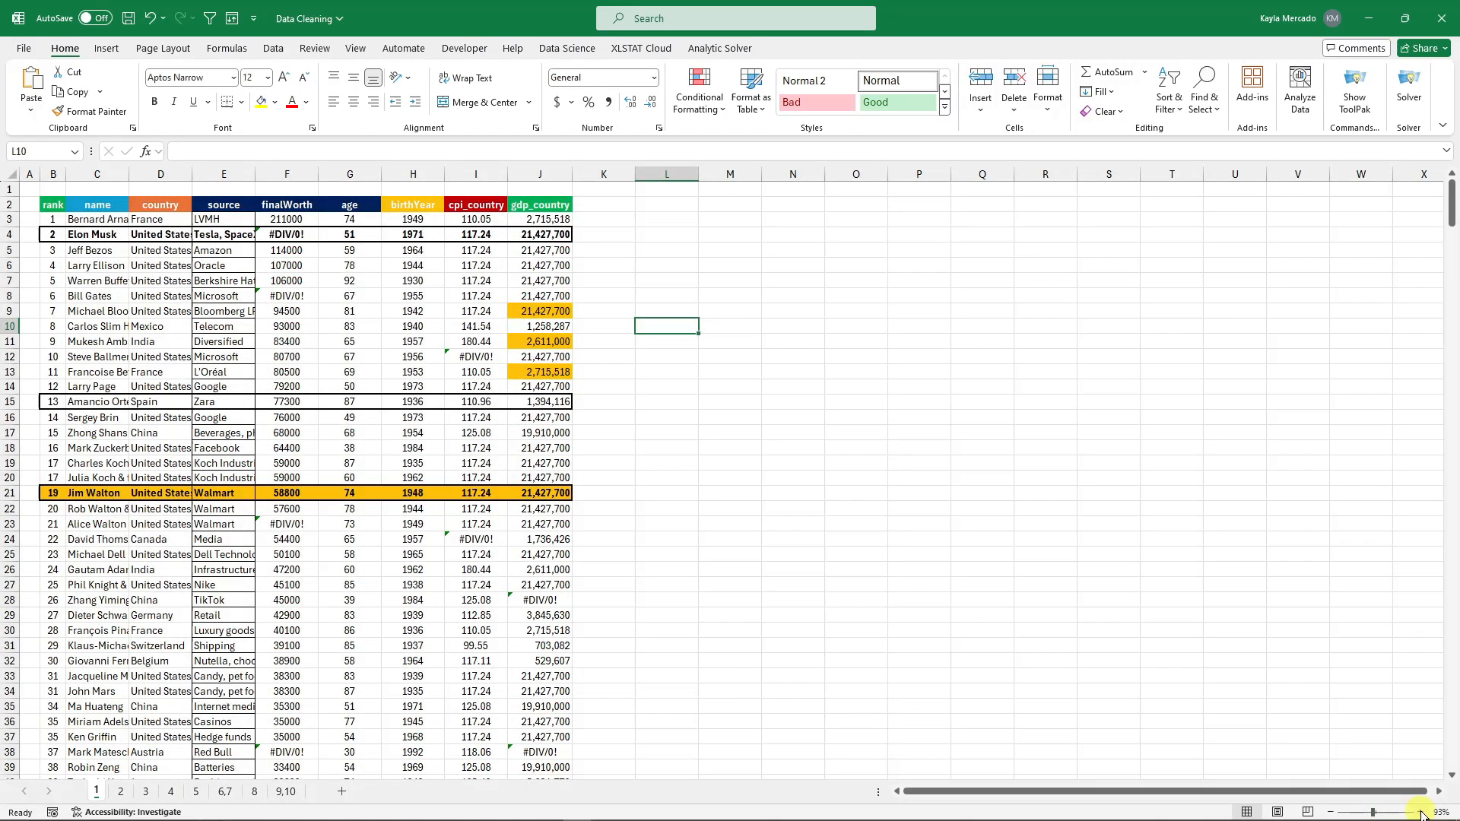
click(1421, 813)
click(1421, 813)
click(1421, 813)
scroll(703, 554, up, 2)
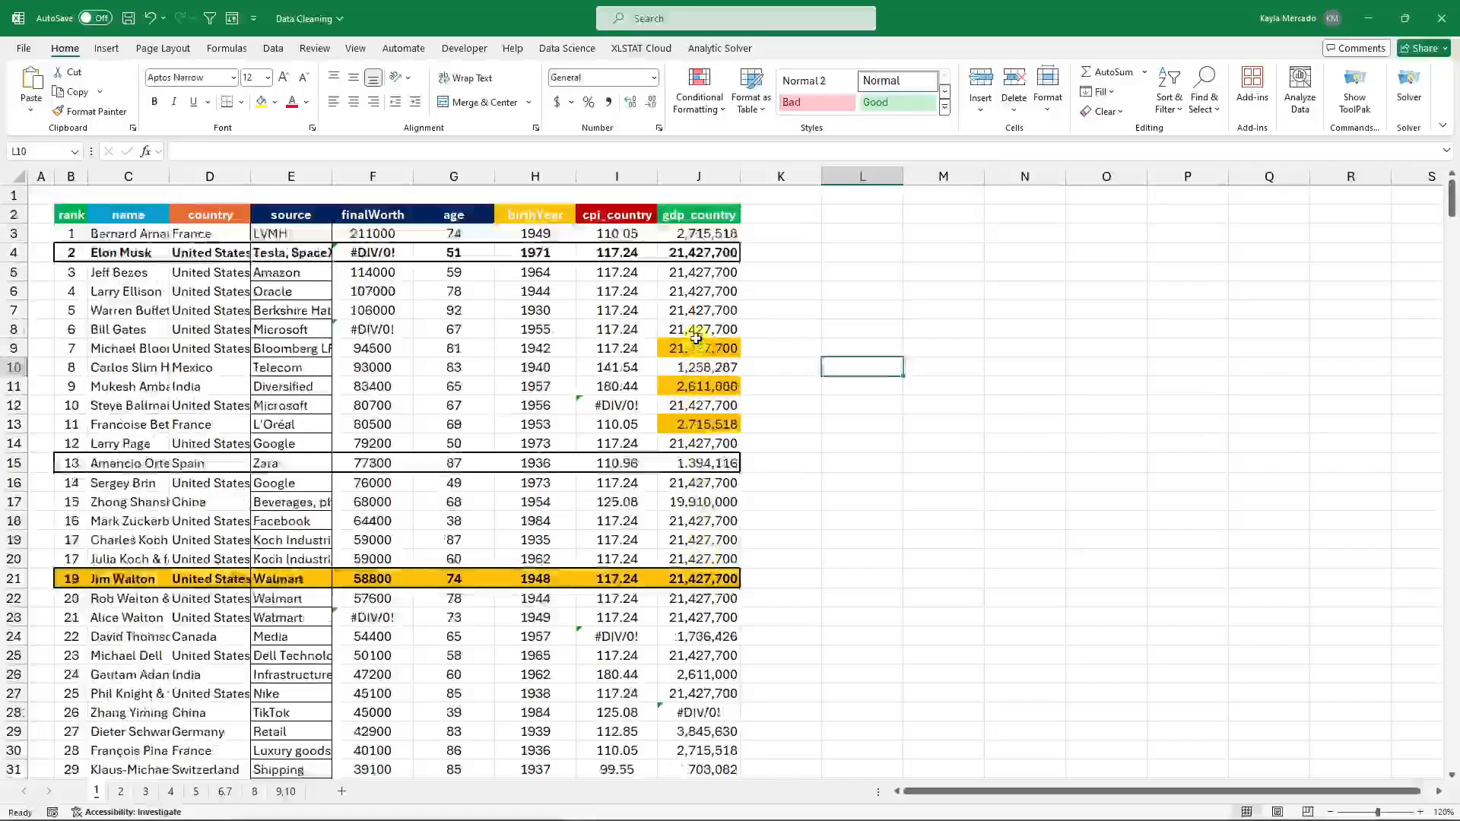
click(696, 347)
click(700, 387)
click(699, 424)
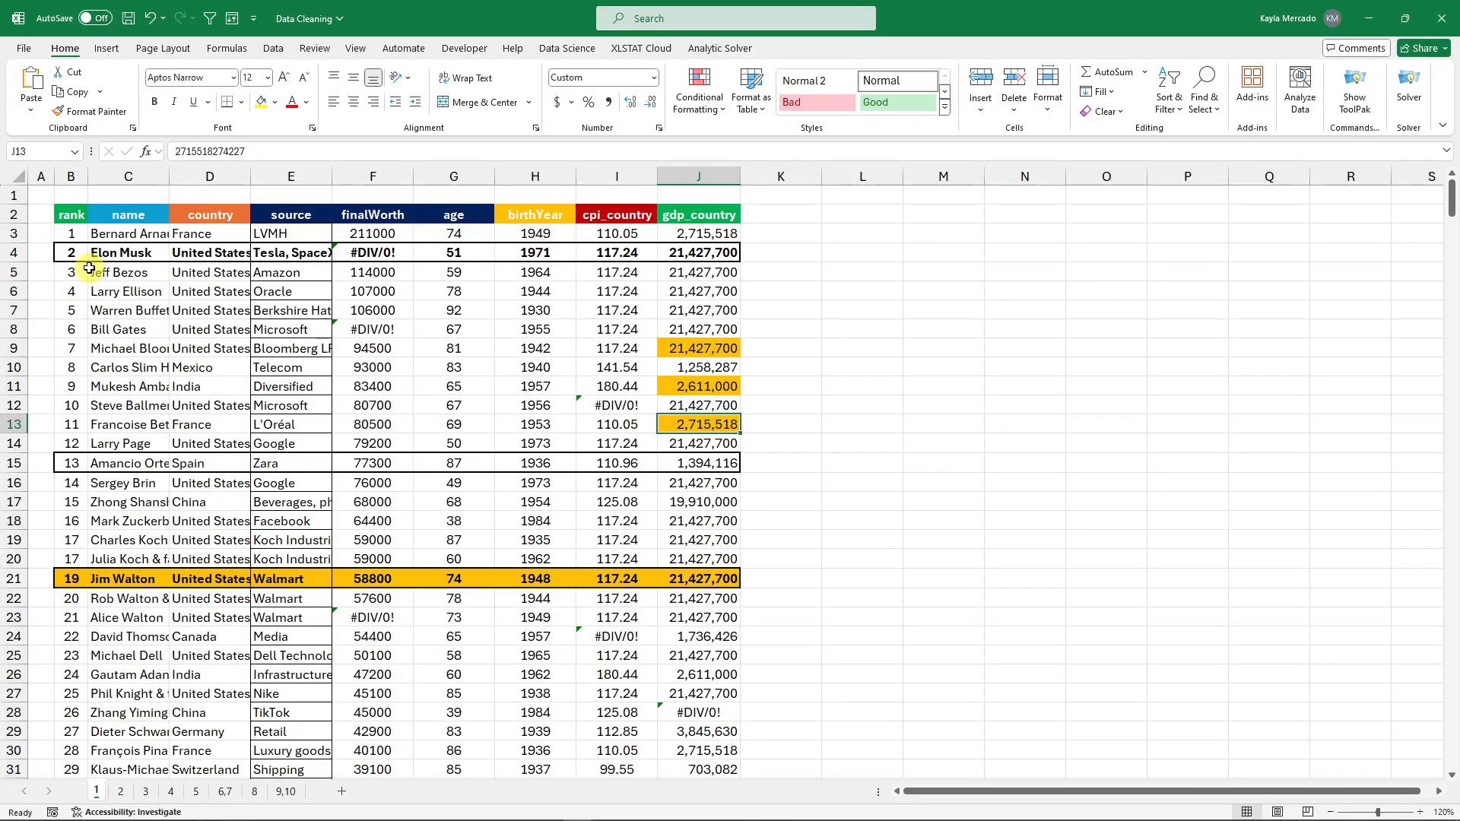
Try selecting the header row and an inner data block, and check the #DIV/0! finalWorth value.
click(71, 216)
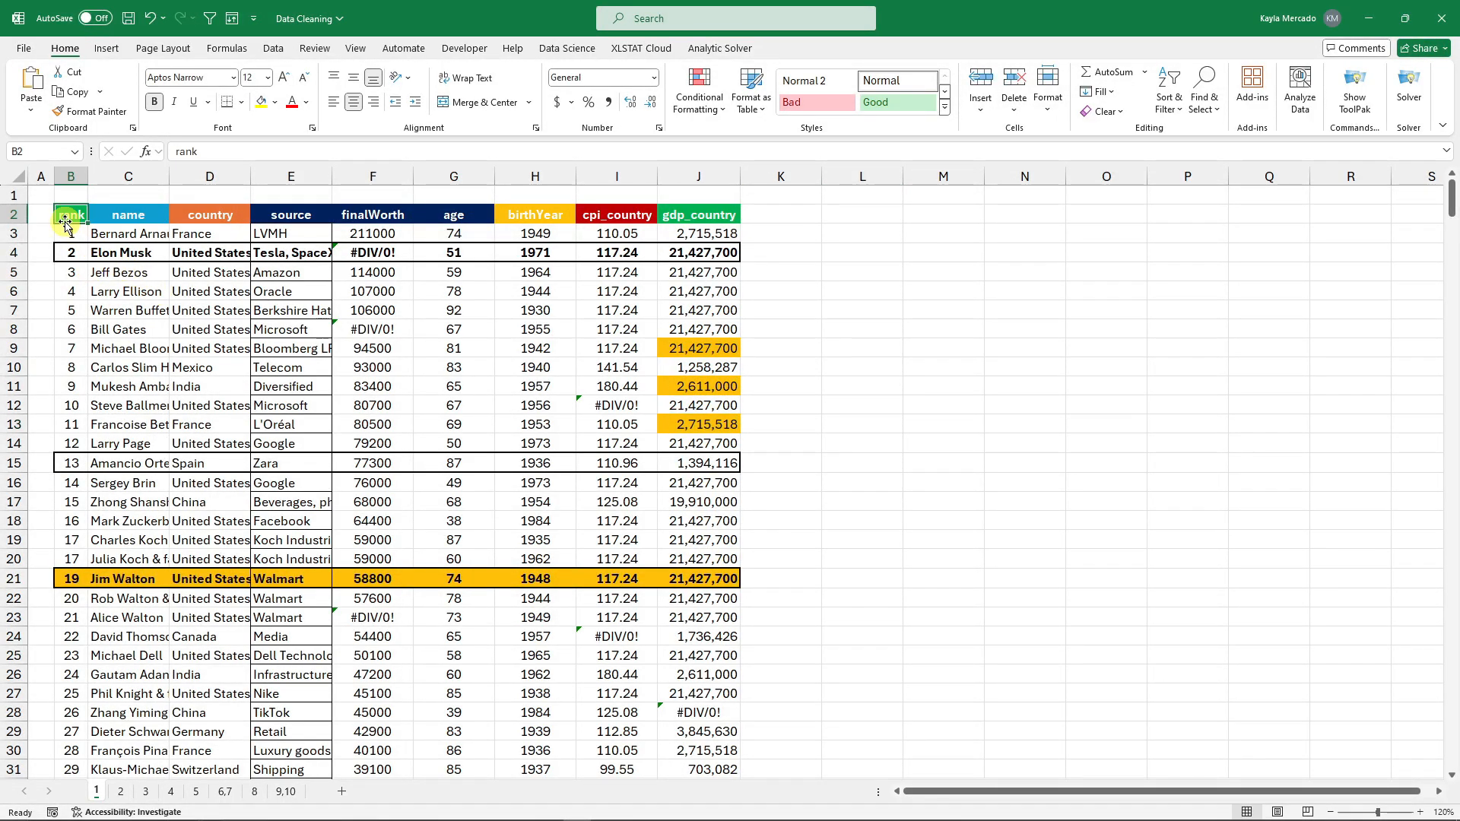
drag(66, 221, 697, 221)
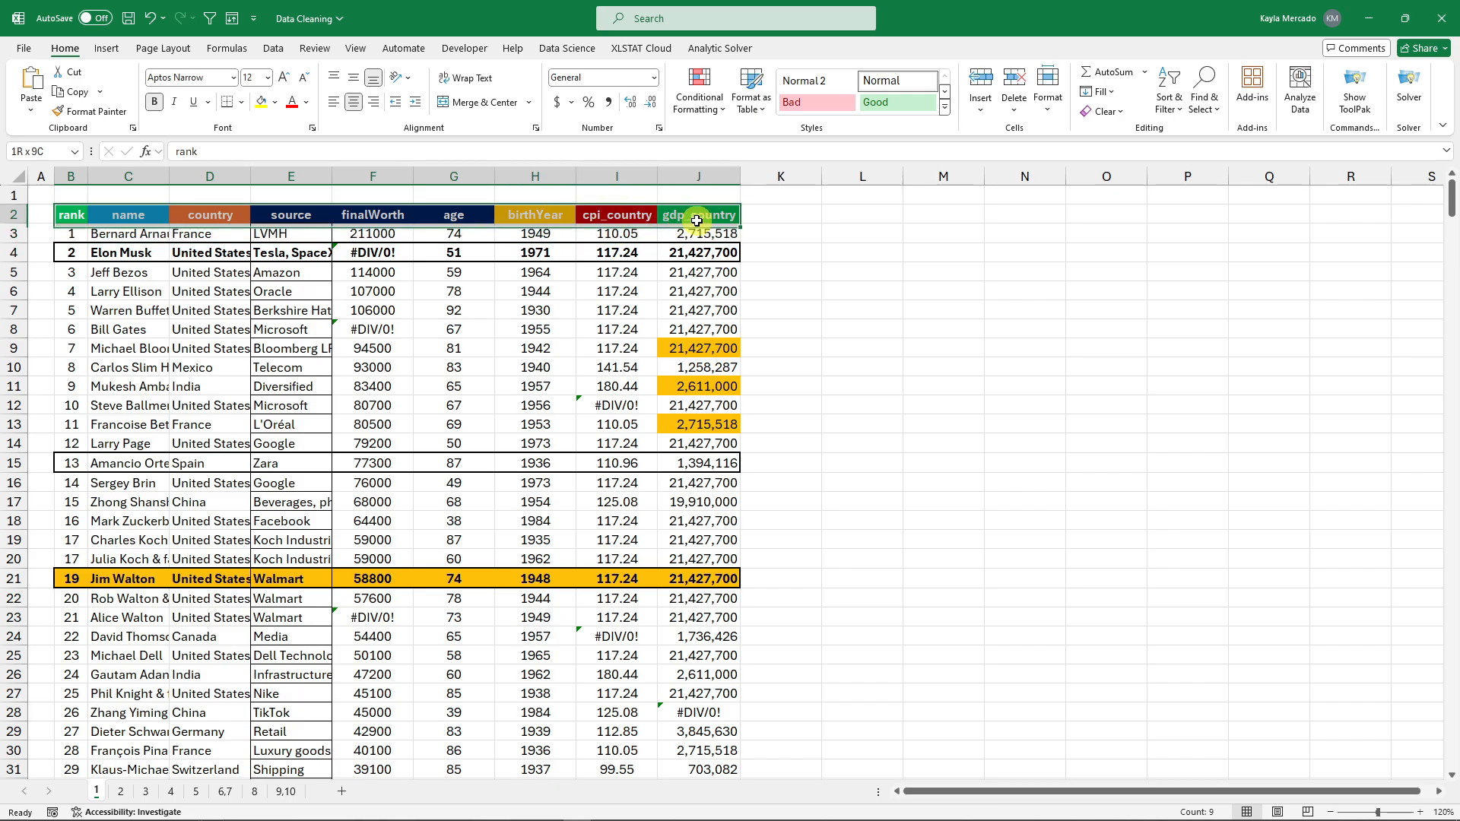
click(867, 291)
drag(122, 291, 564, 616)
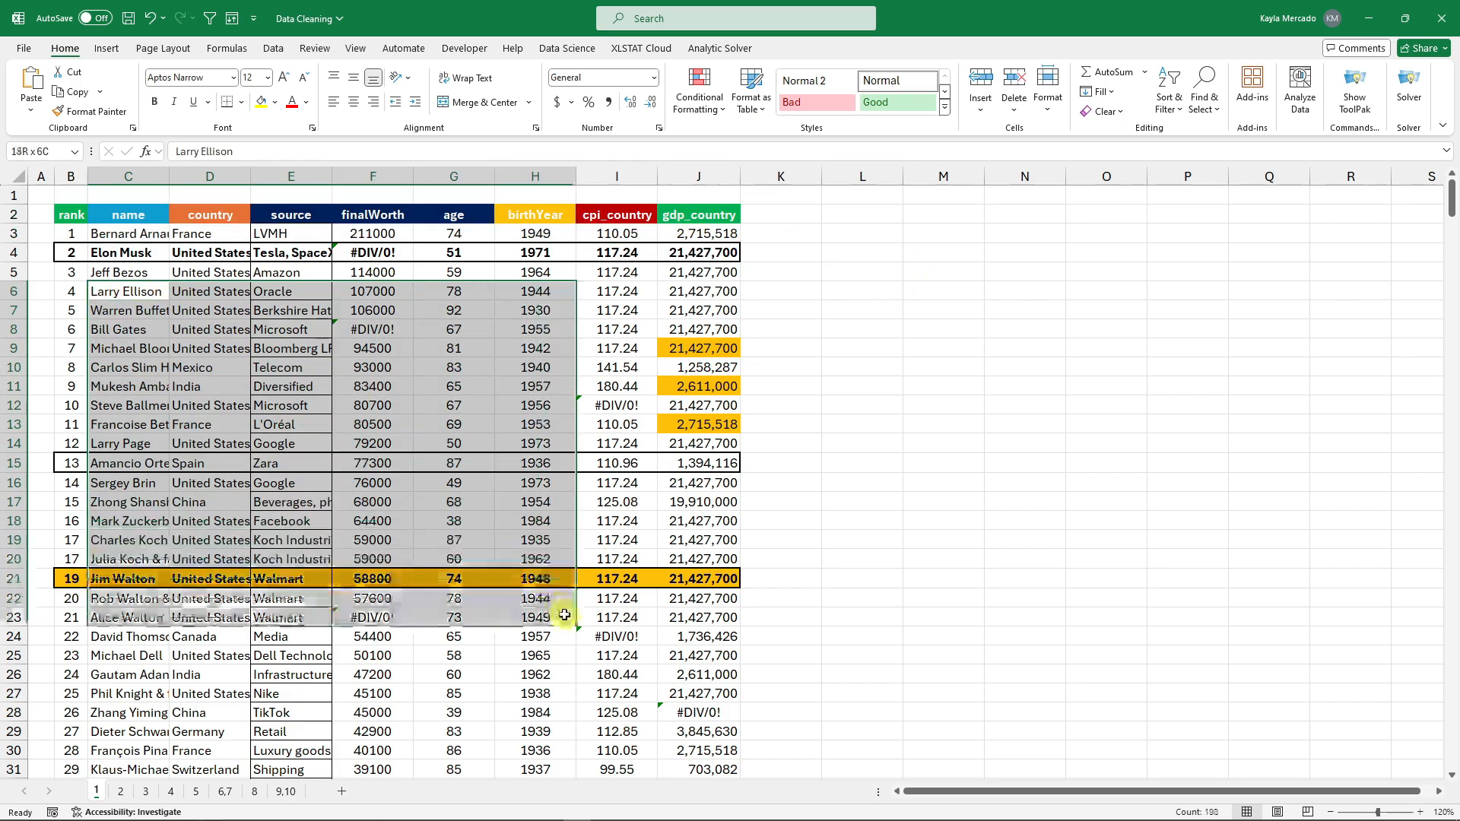
click(361, 255)
scroll(943, 539, down, 2)
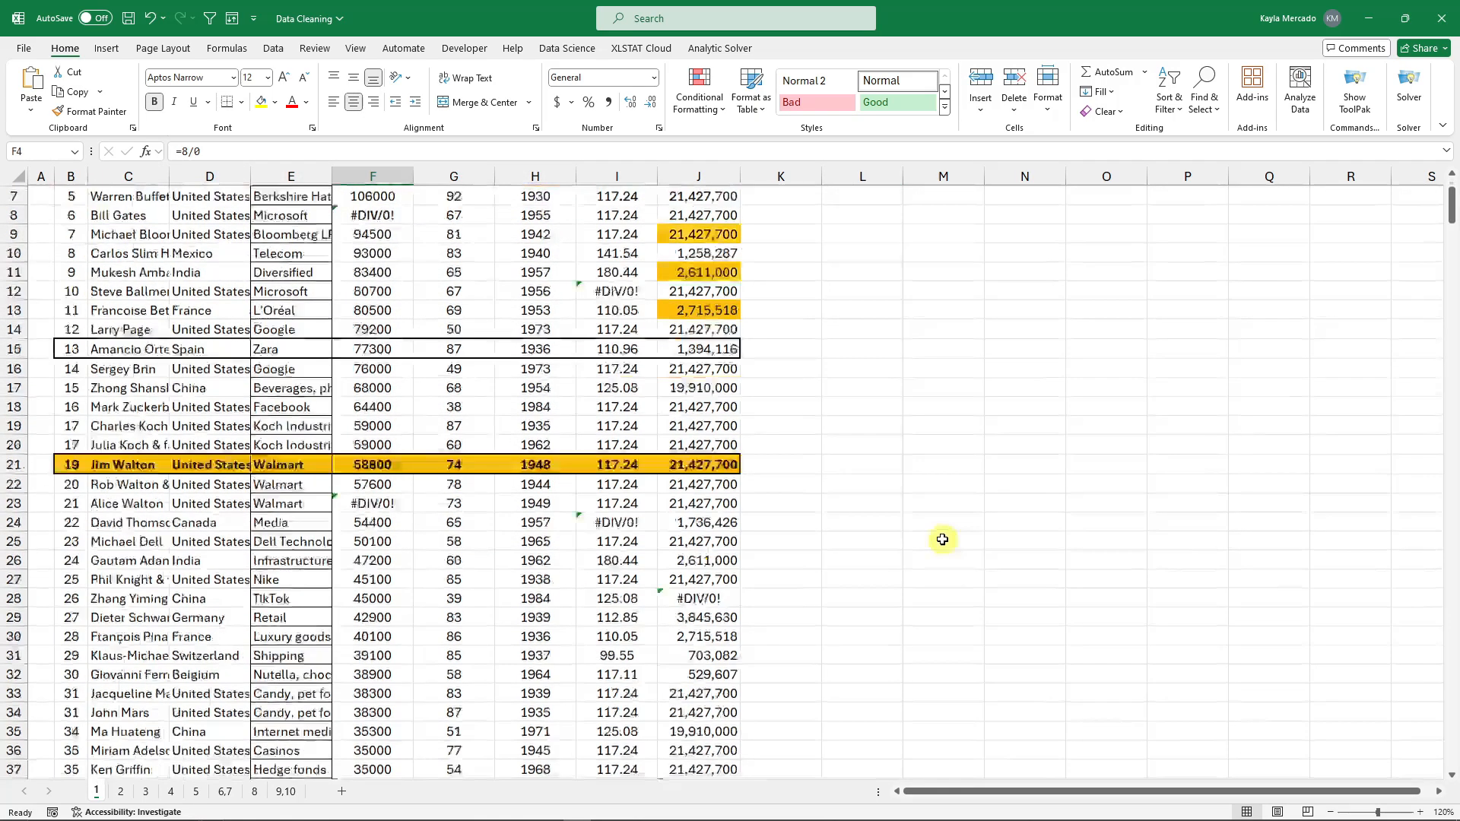
scroll(494, 532, up, 2)
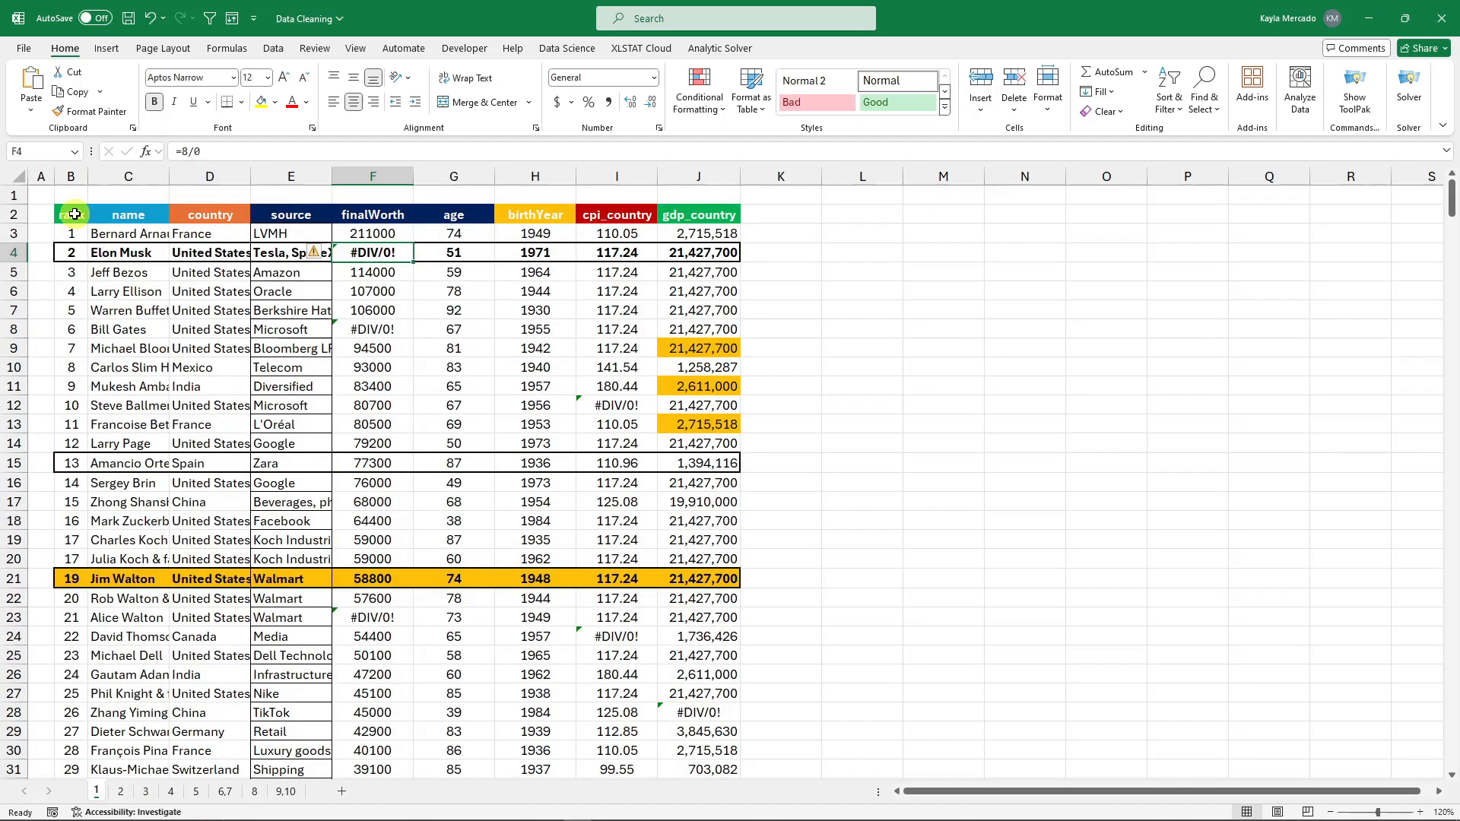
Trial-select the table ranges down to rows 28 and 29, including the age to gdp_country block.
drag(75, 214, 695, 712)
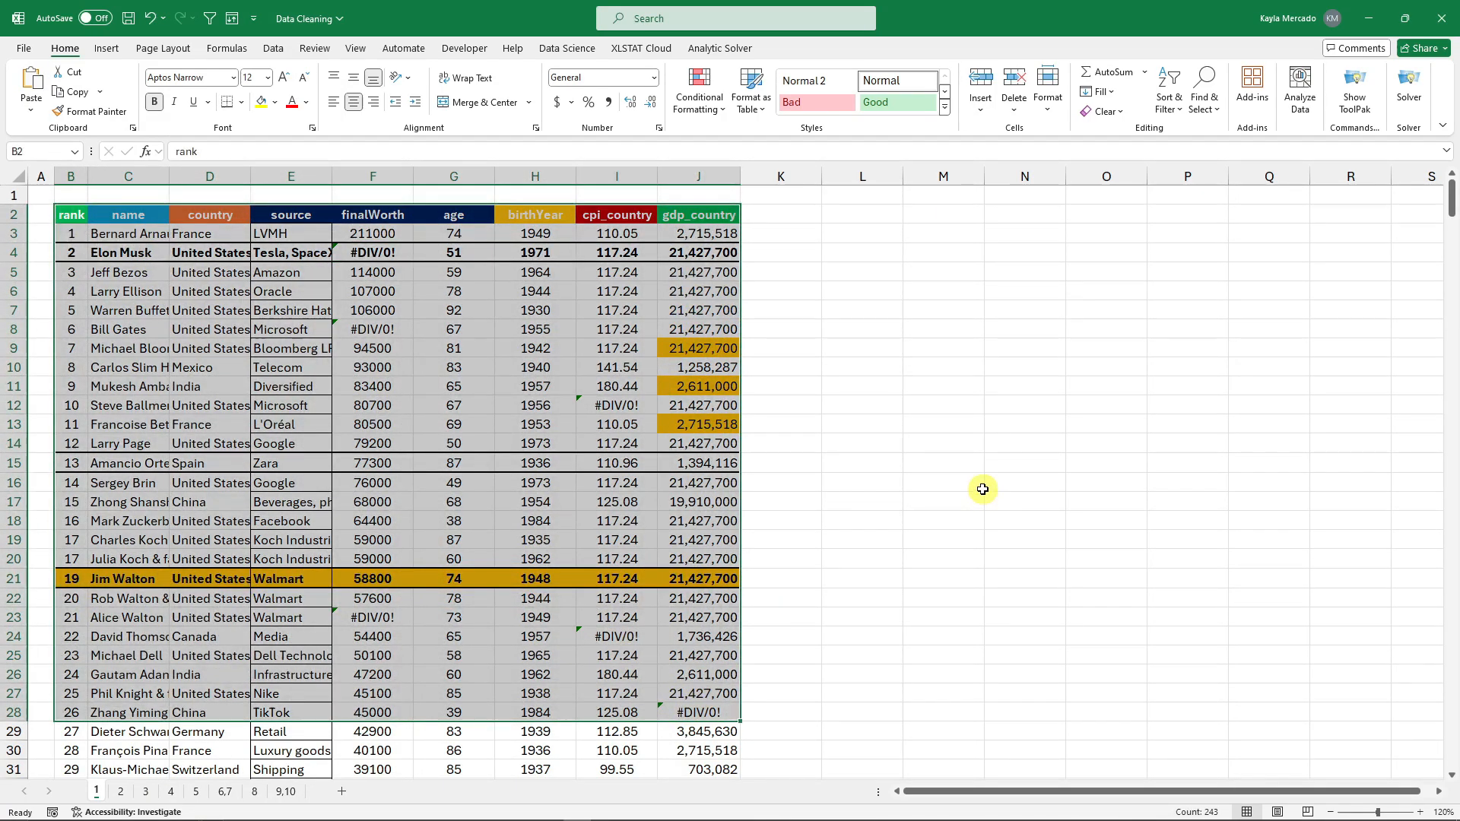
click(980, 487)
drag(424, 276, 689, 652)
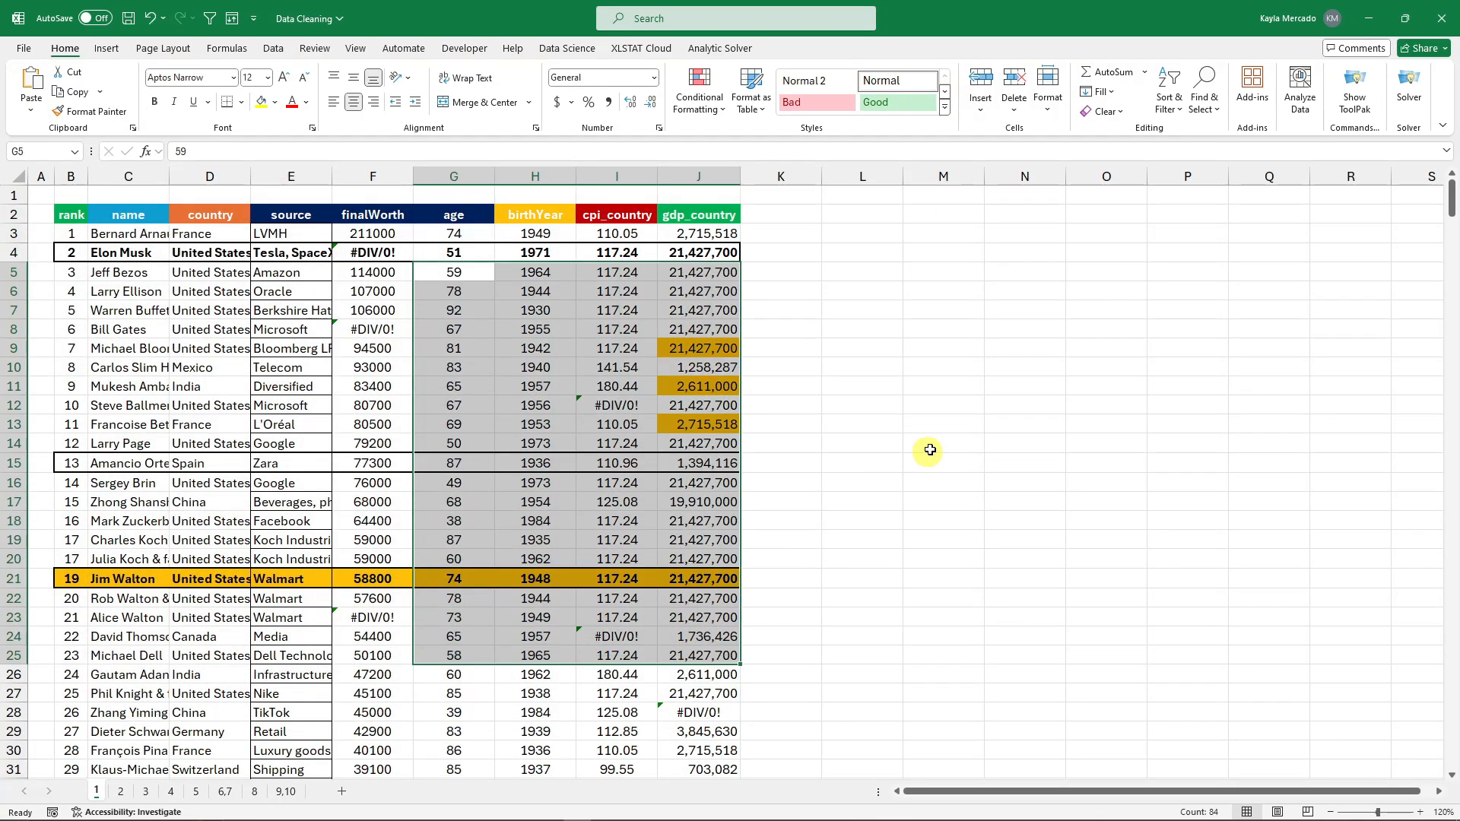
click(943, 426)
drag(72, 215, 704, 731)
click(961, 421)
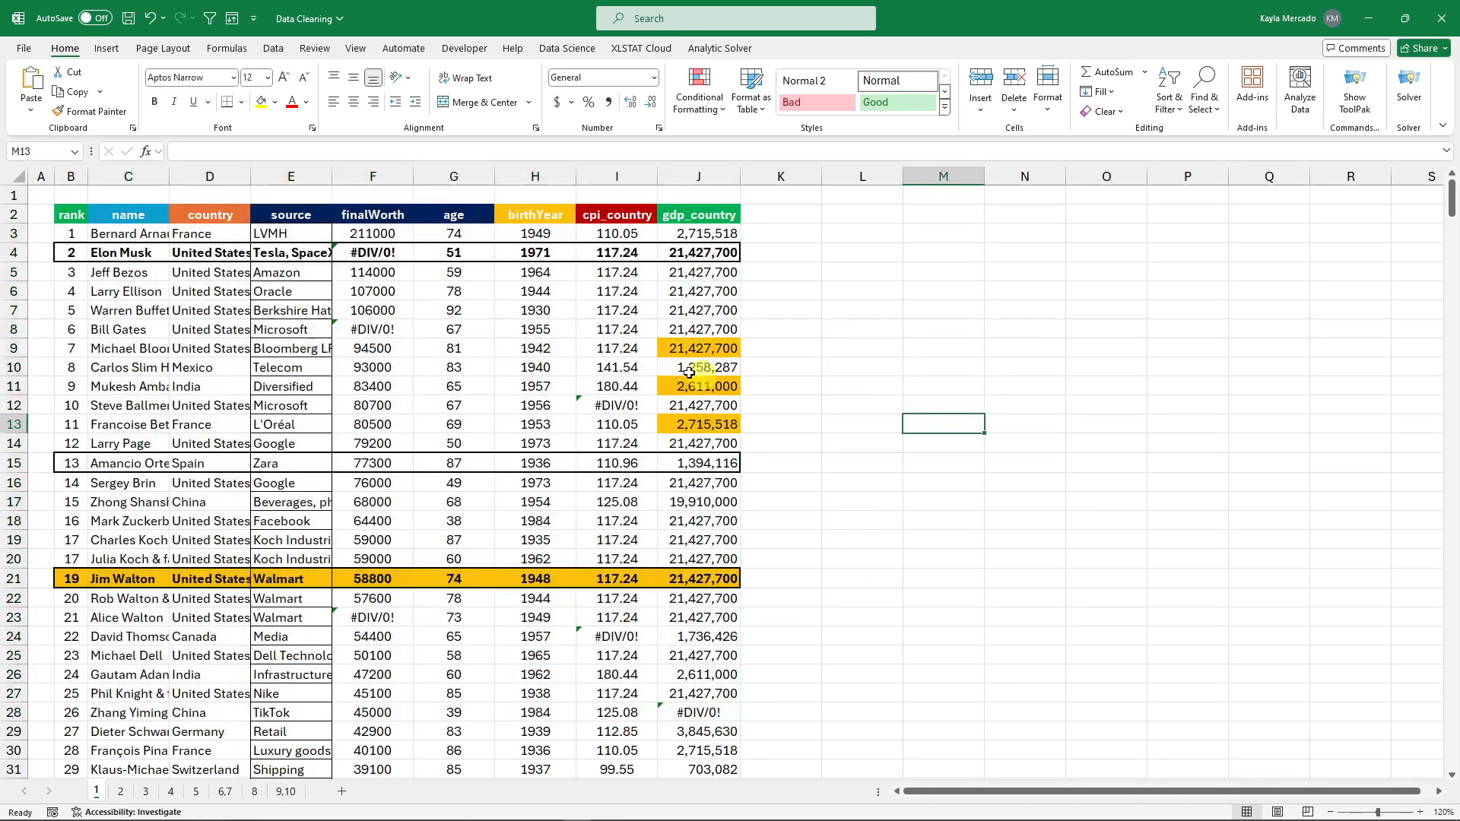
Select the whole table from B2 with Ctrl+Shift+arrows and Clear Formats.
click(70, 217)
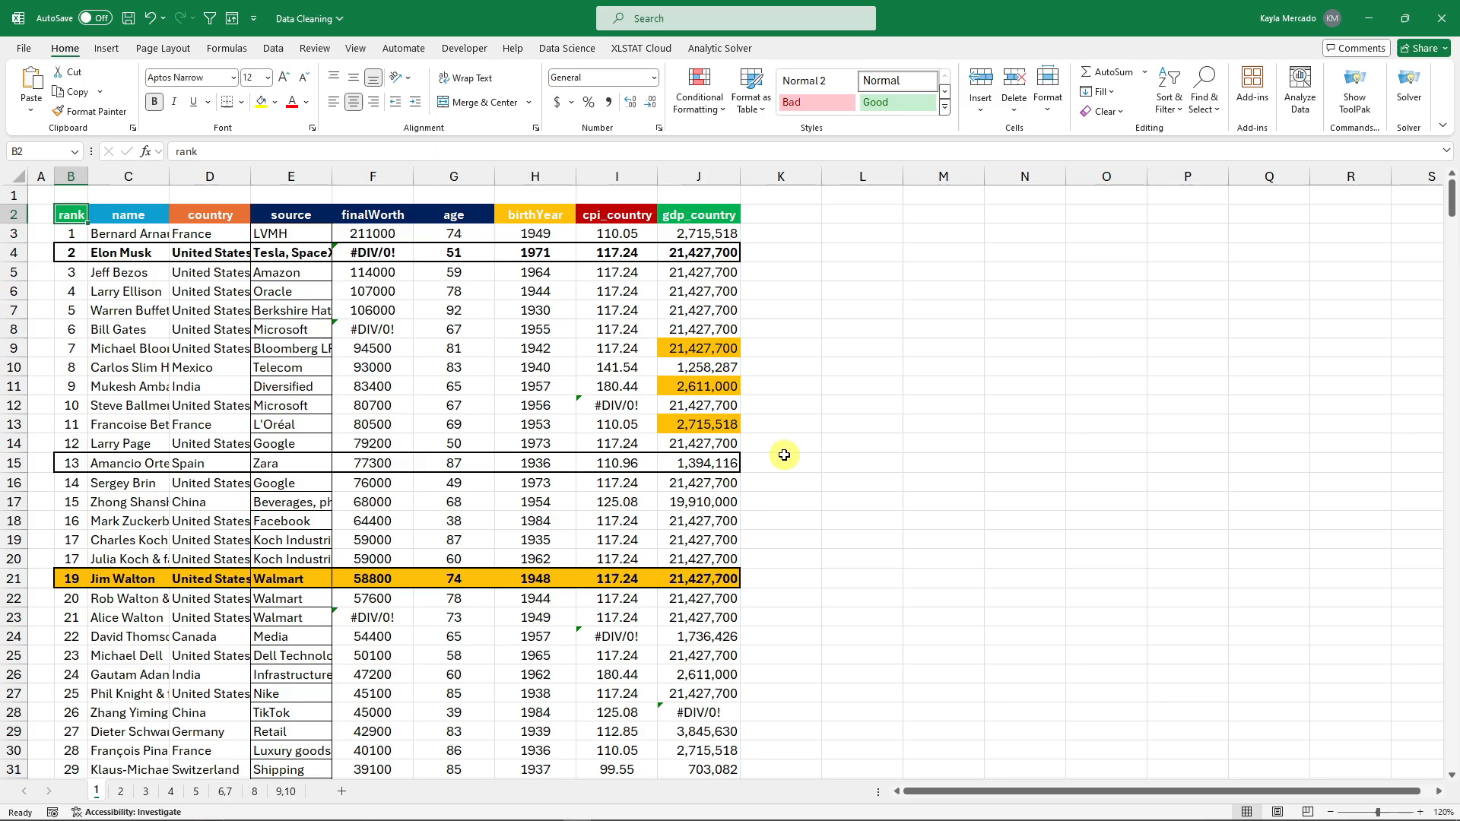
key(ctrl+shift+Right)
key(ctrl+shift+Down)
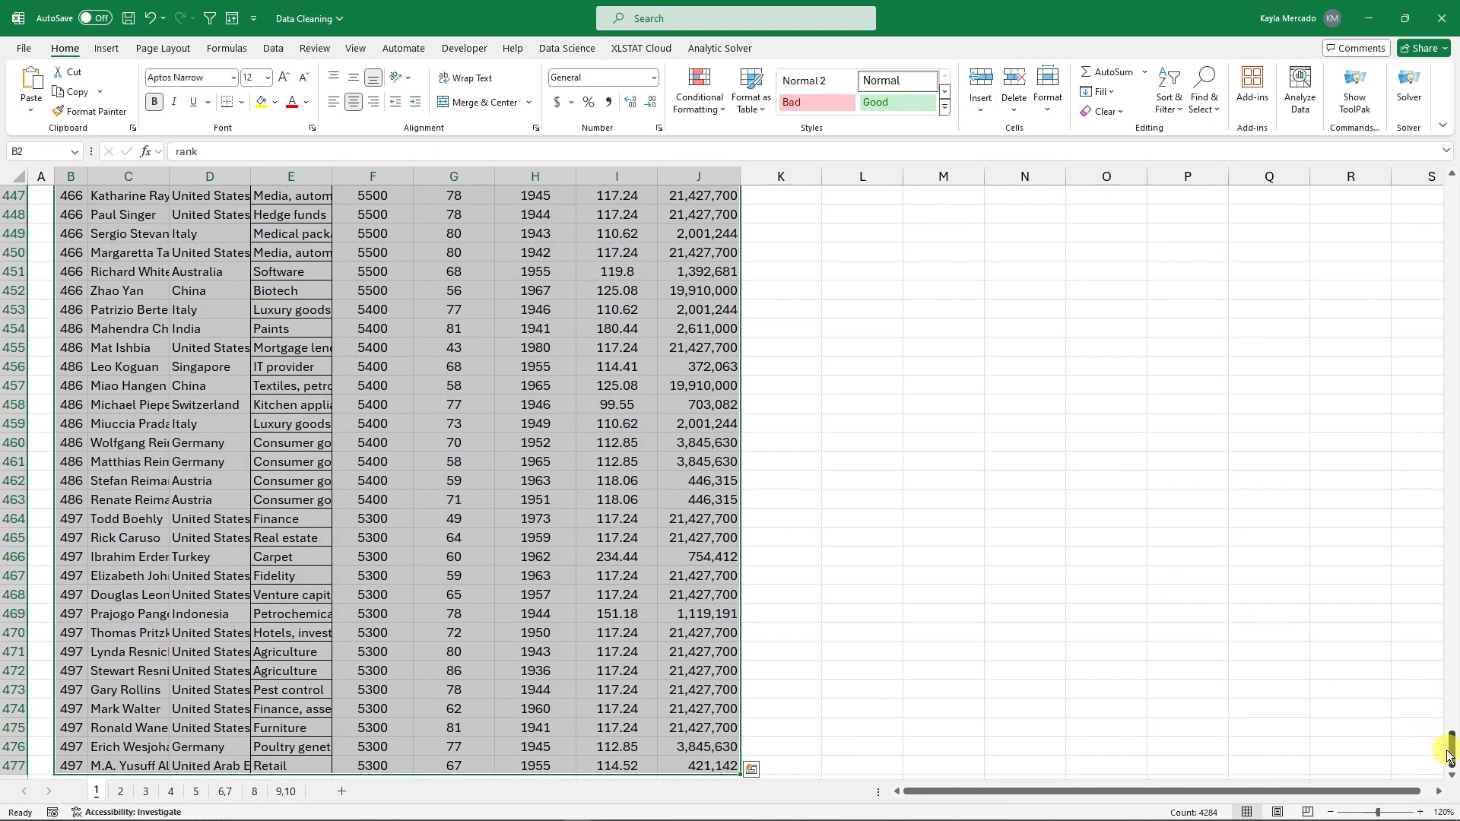
drag(1451, 749, 1437, 190)
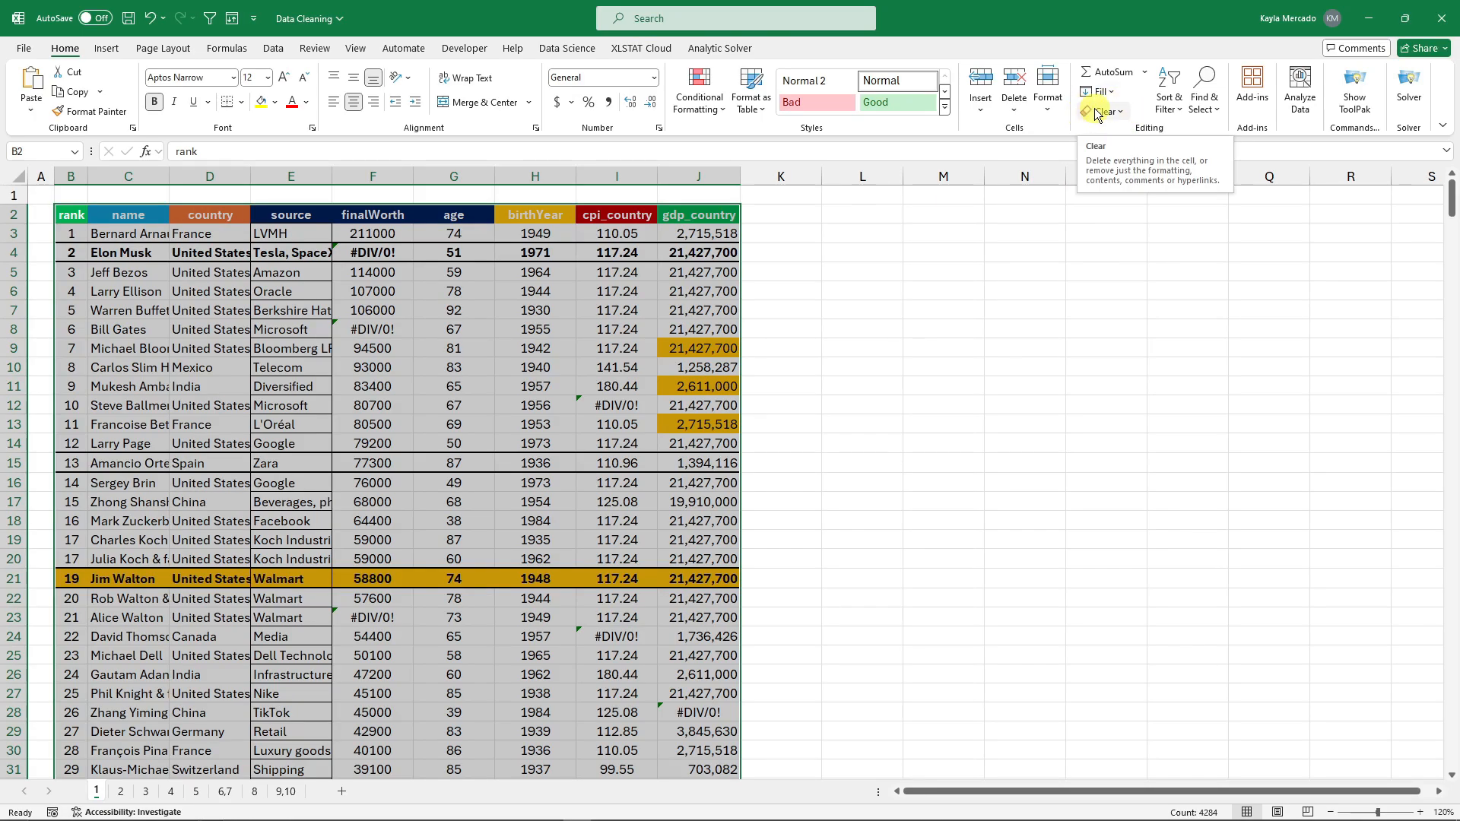
click(1121, 116)
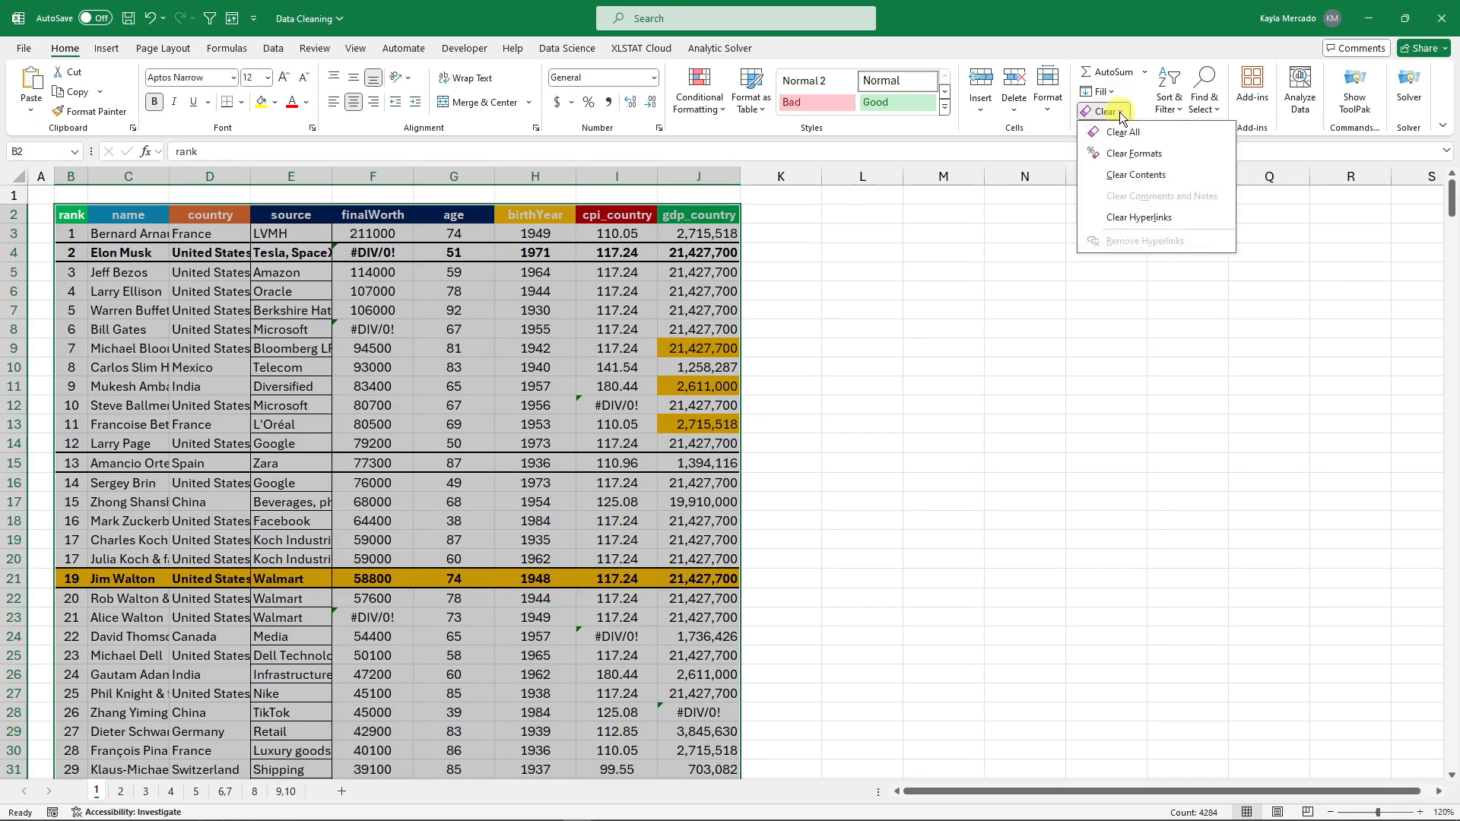
click(1141, 157)
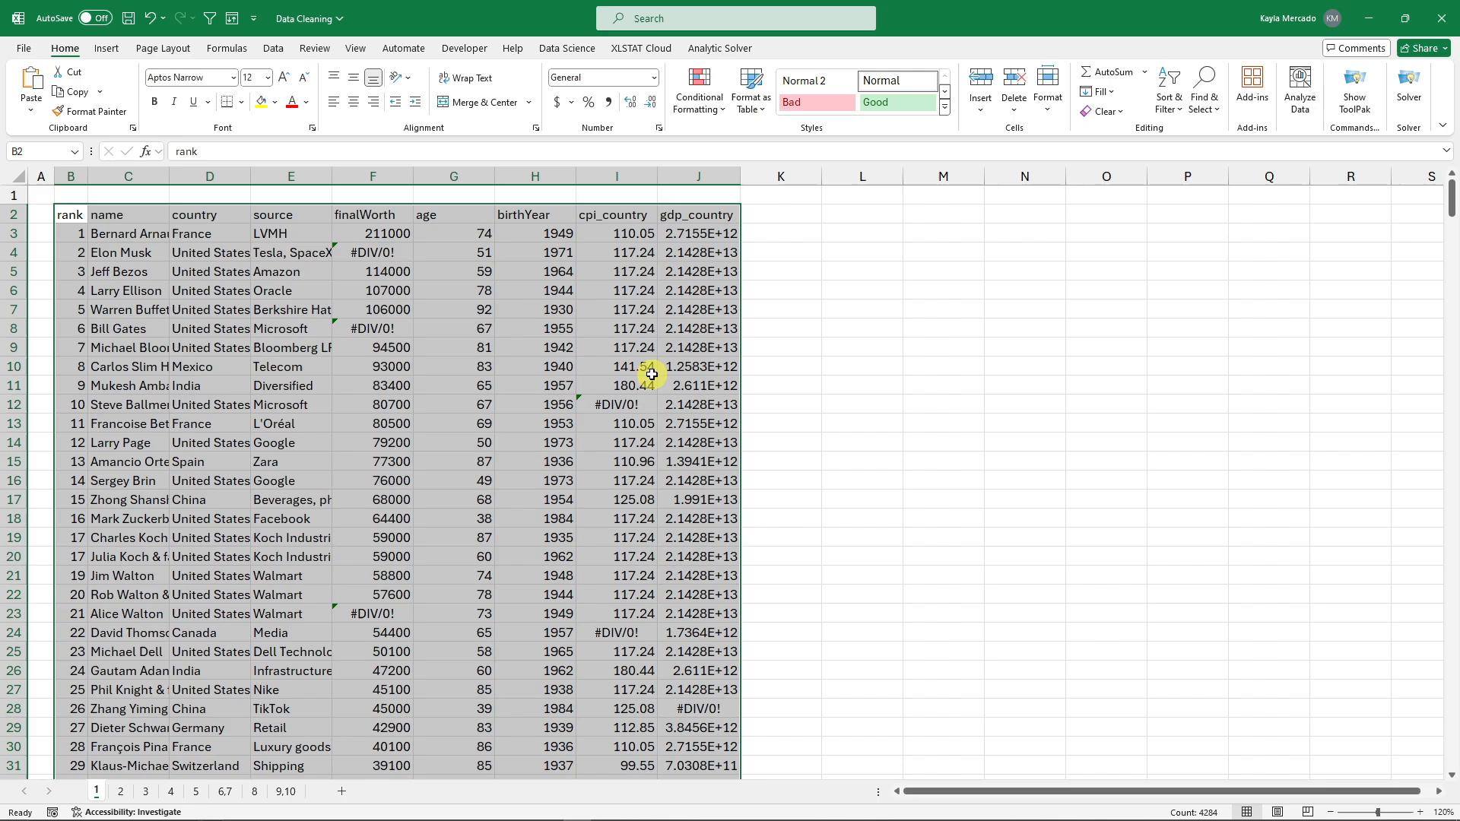
Check the now-plain finalWorth value 107000, then switch to sheet 2.
click(855, 321)
click(377, 297)
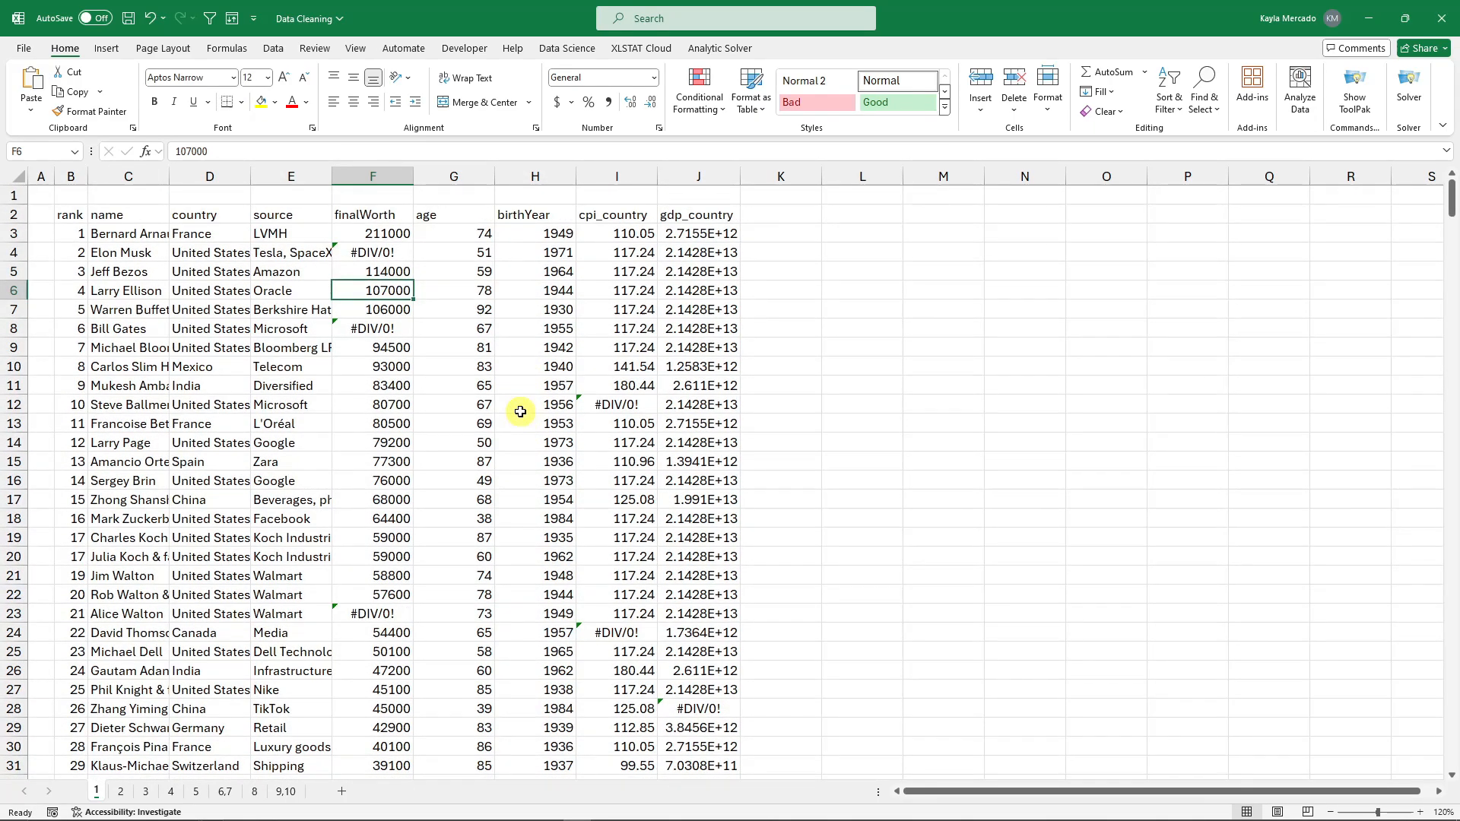
click(1104, 111)
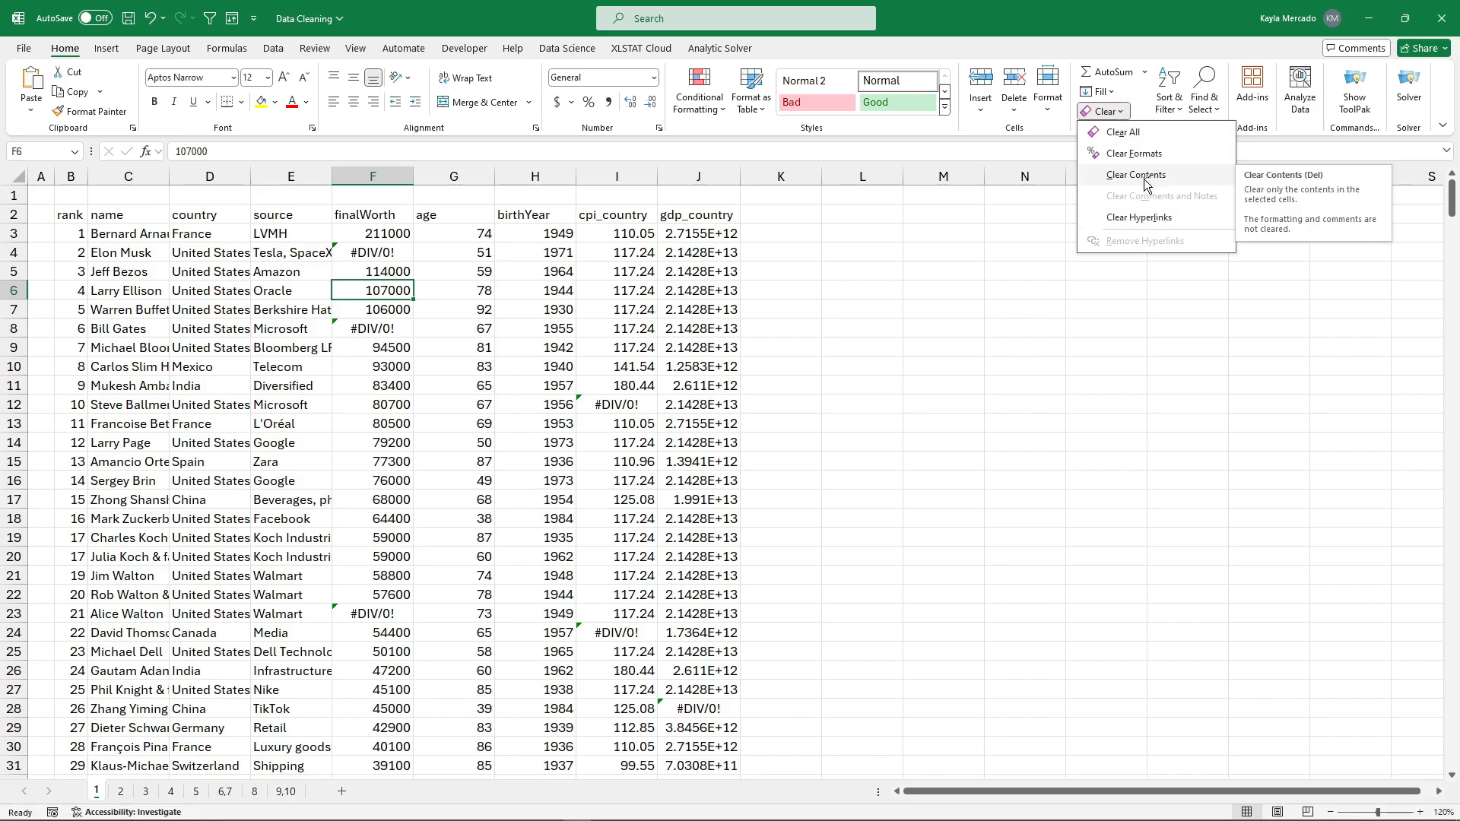
click(584, 407)
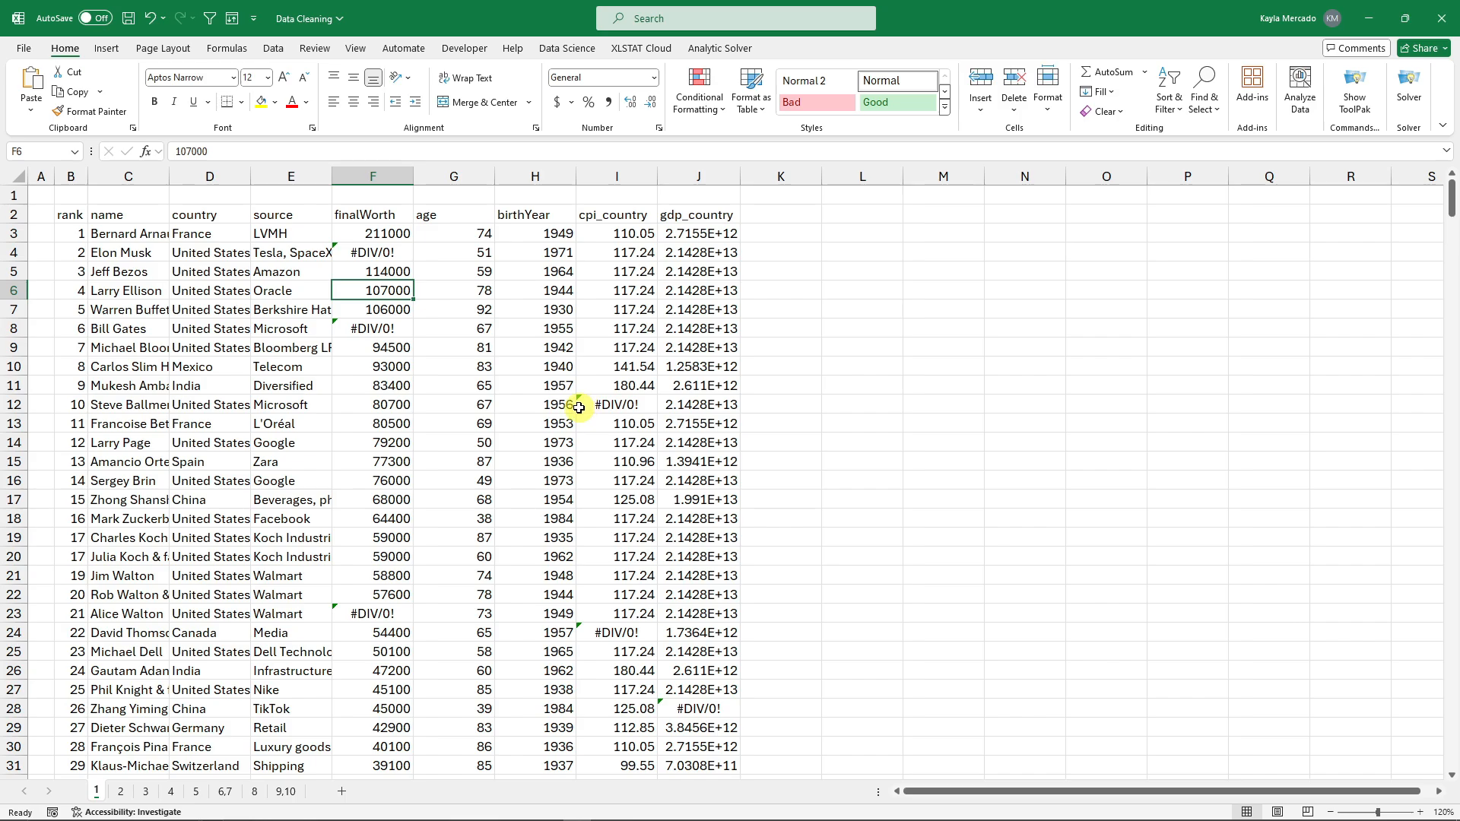
key(ctrl+Page_Down)
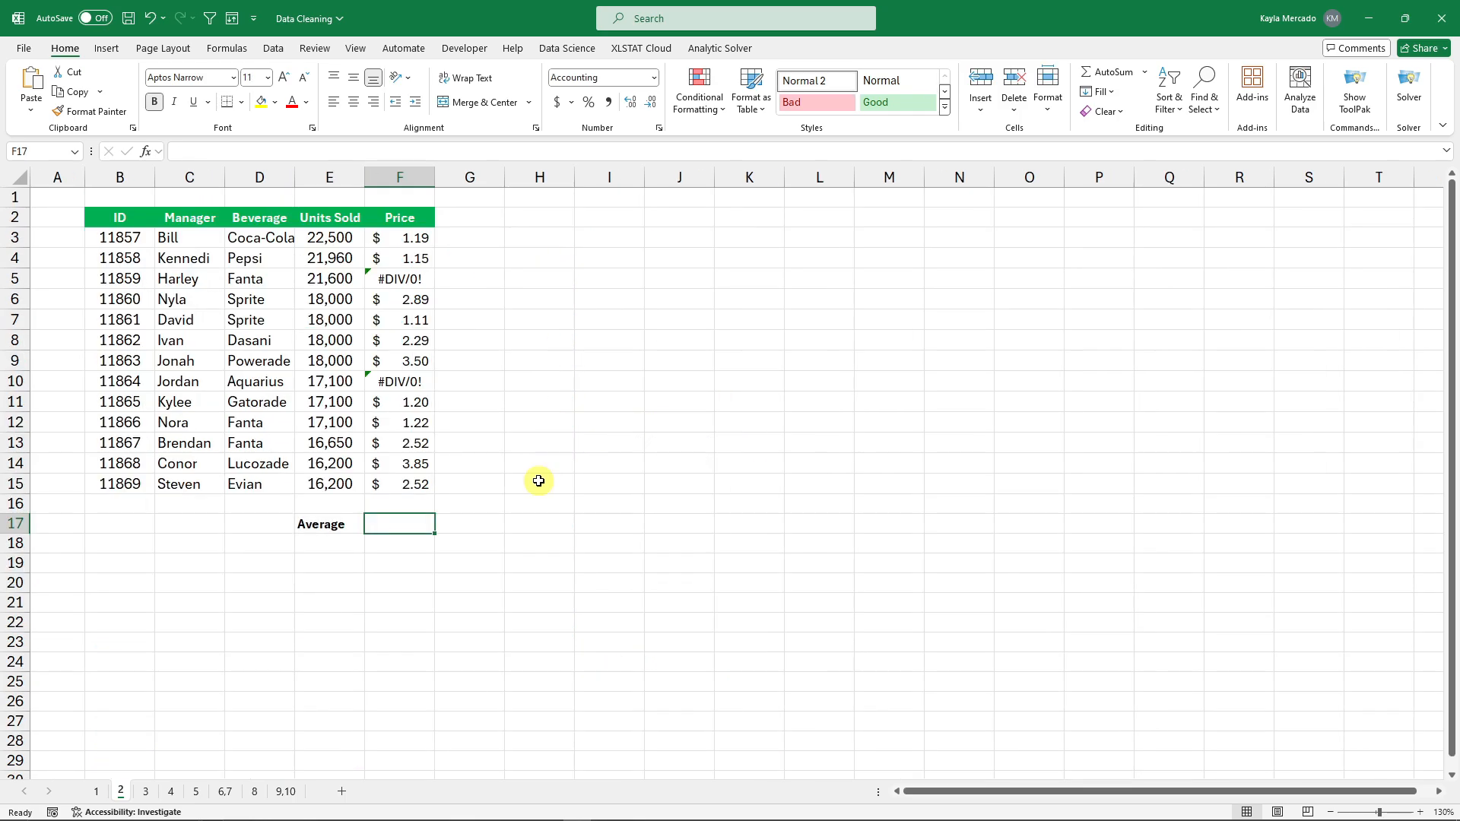
click(413, 283)
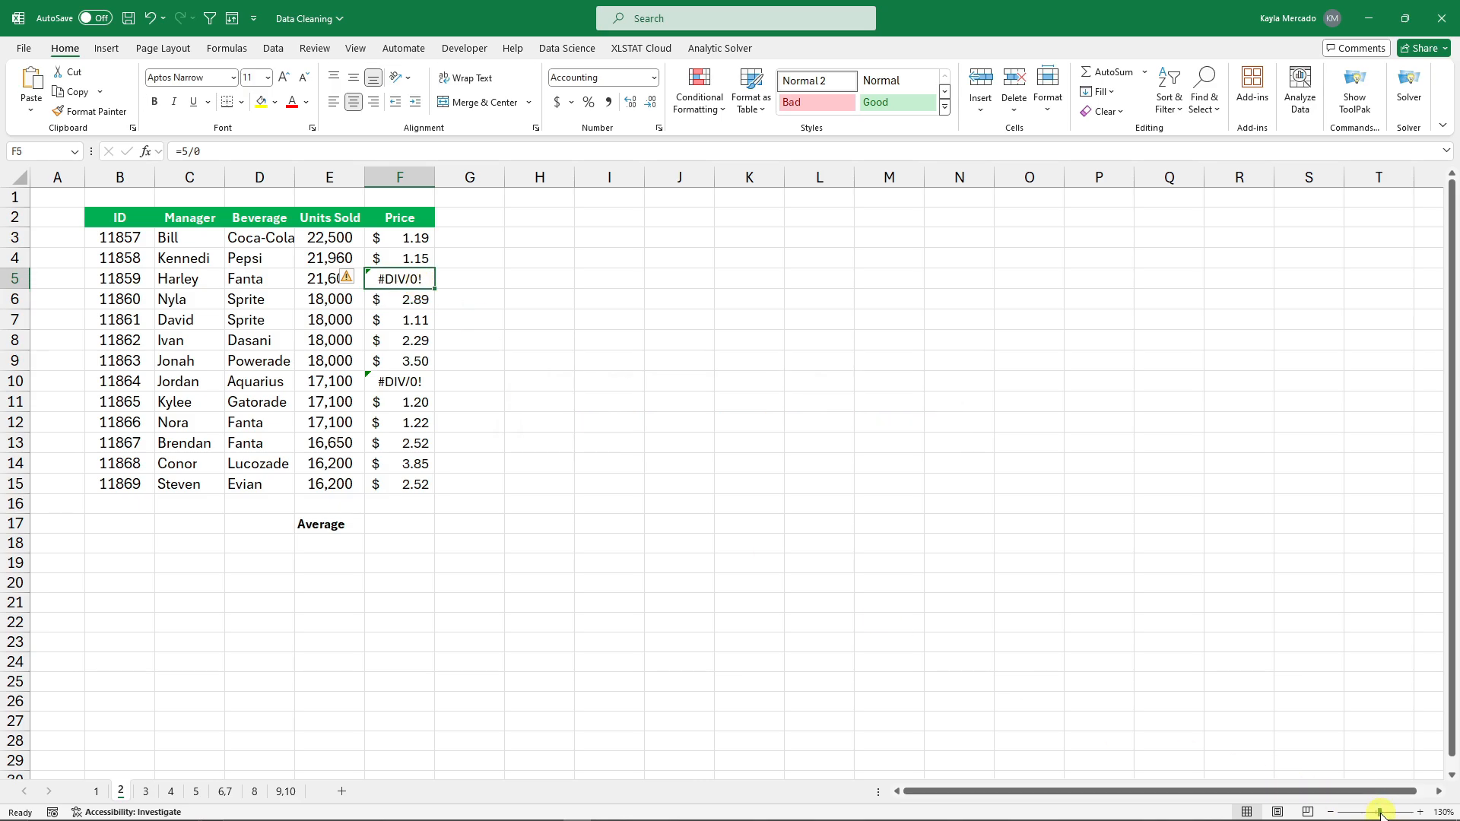
drag(1380, 811, 1388, 814)
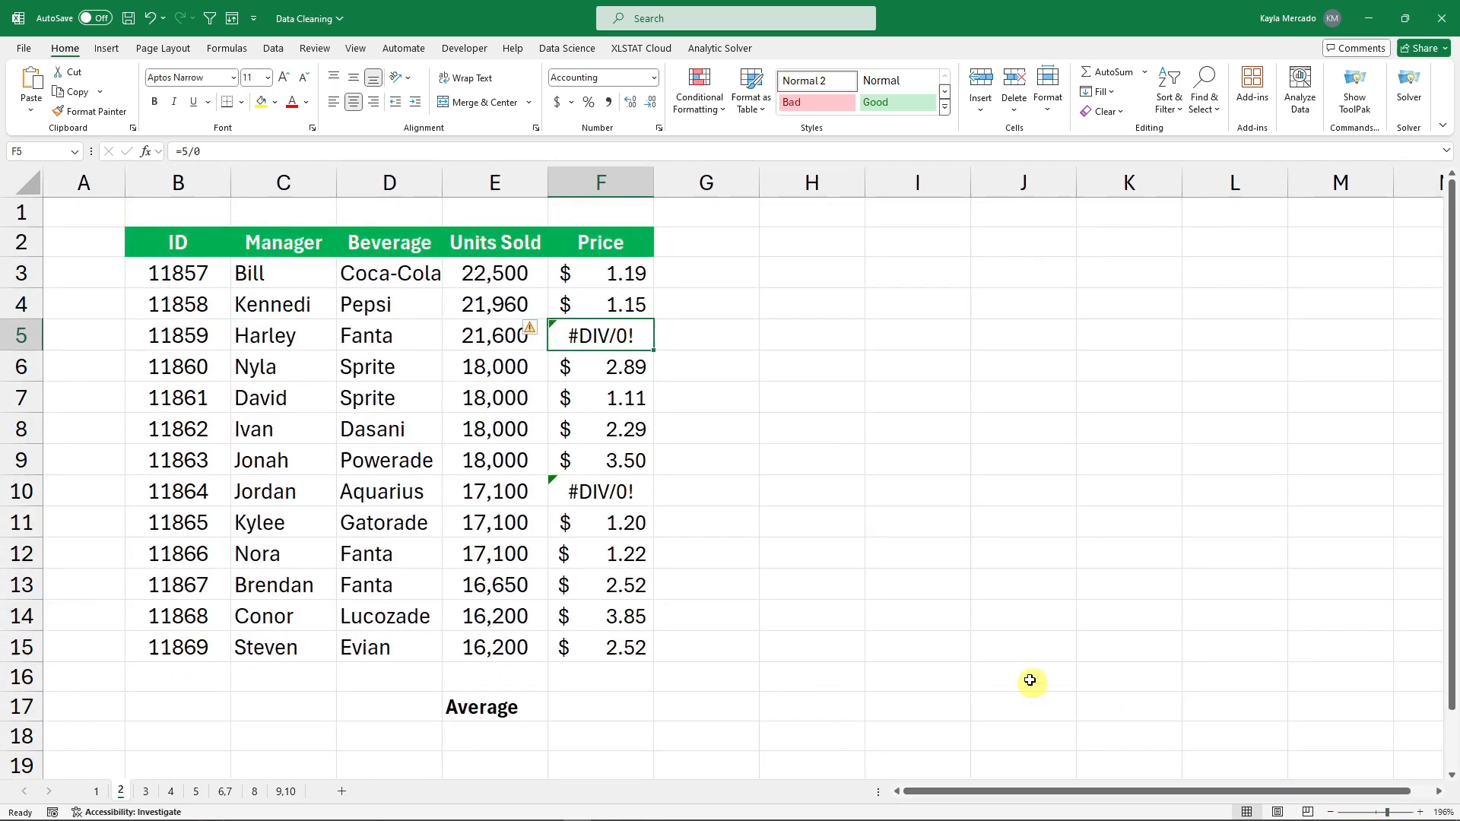
click(857, 567)
click(564, 704)
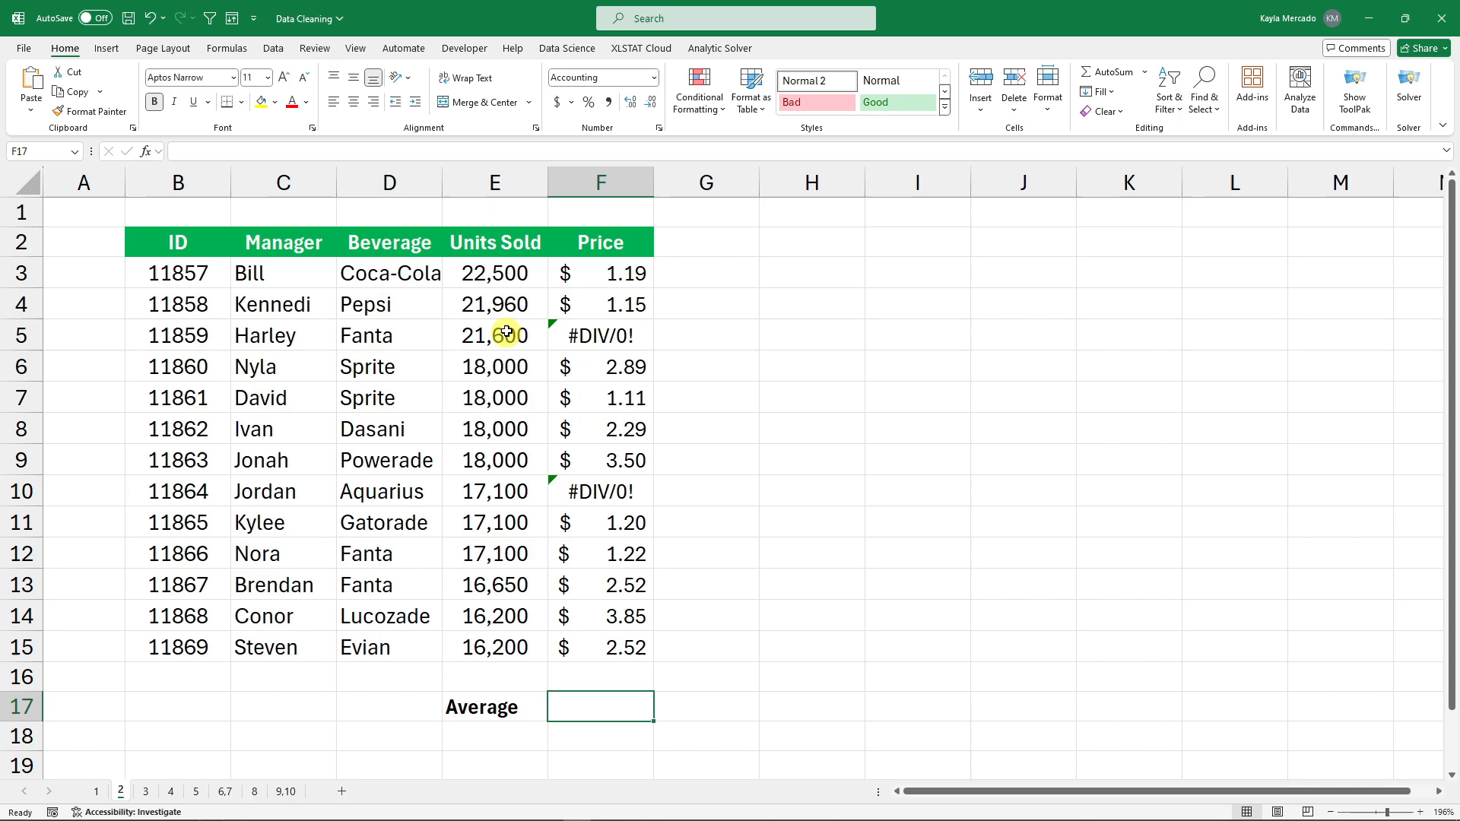
text(=)
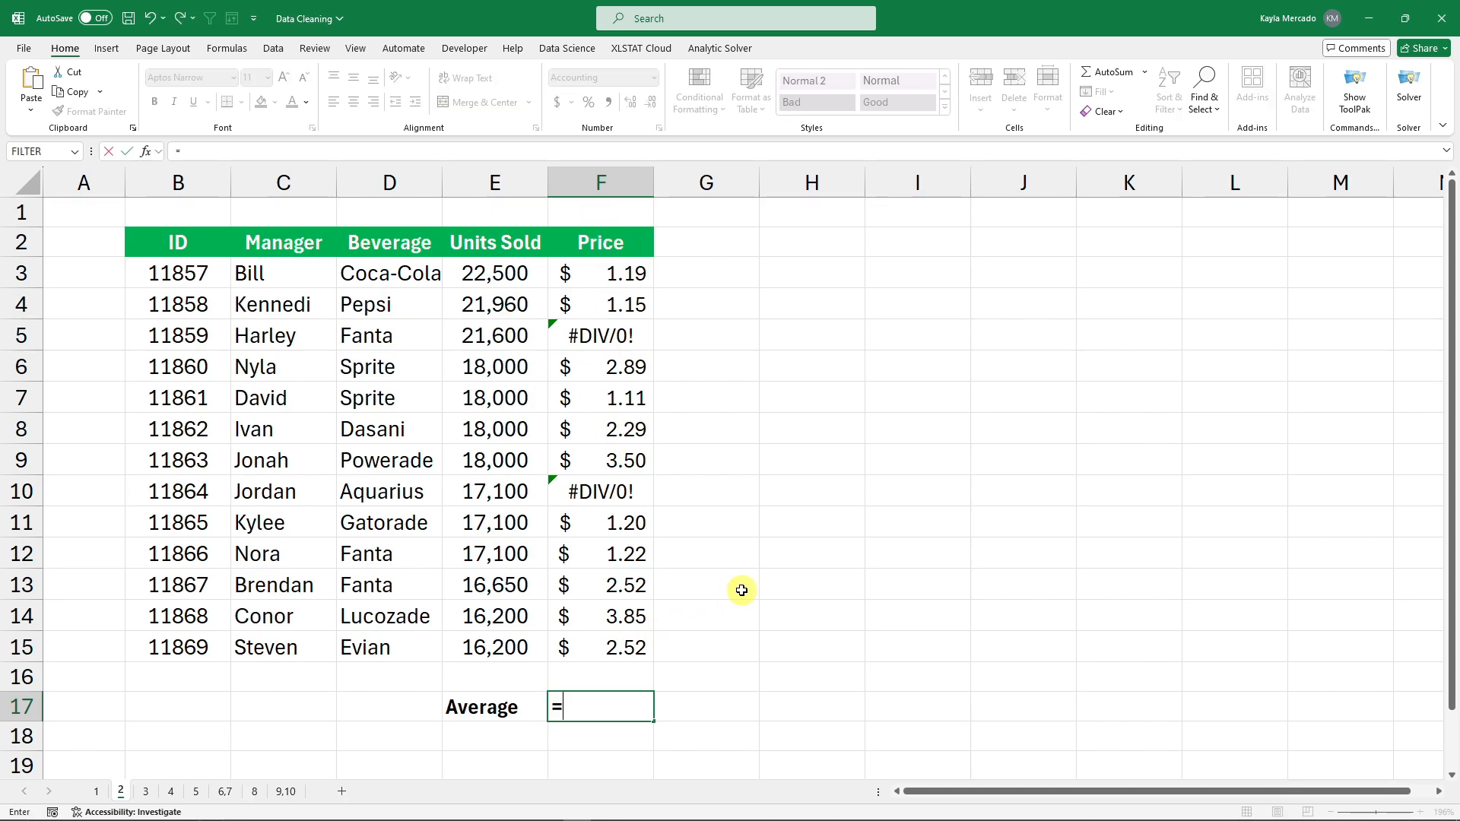
text(sum()
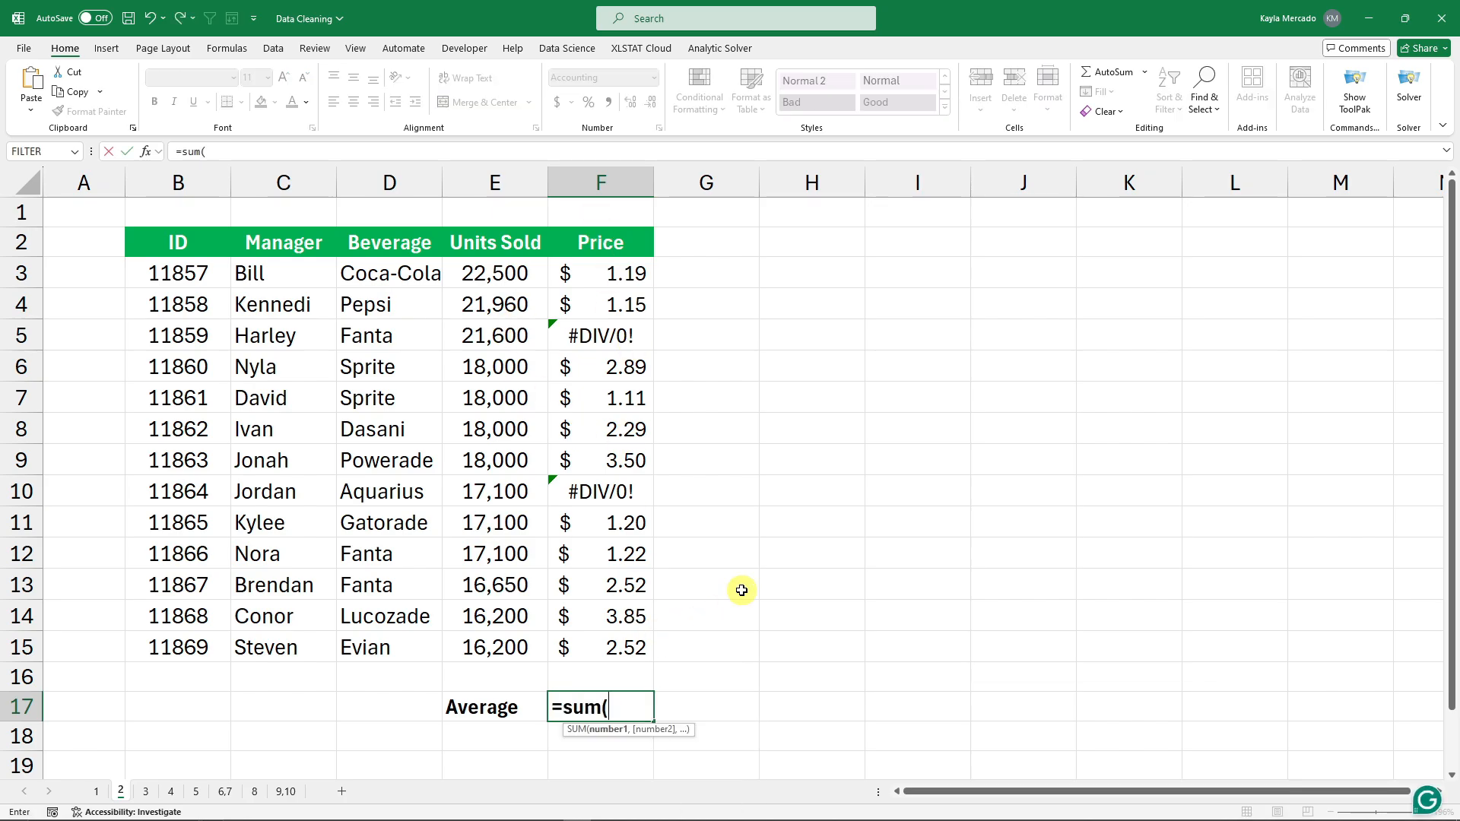
drag(604, 275, 594, 647)
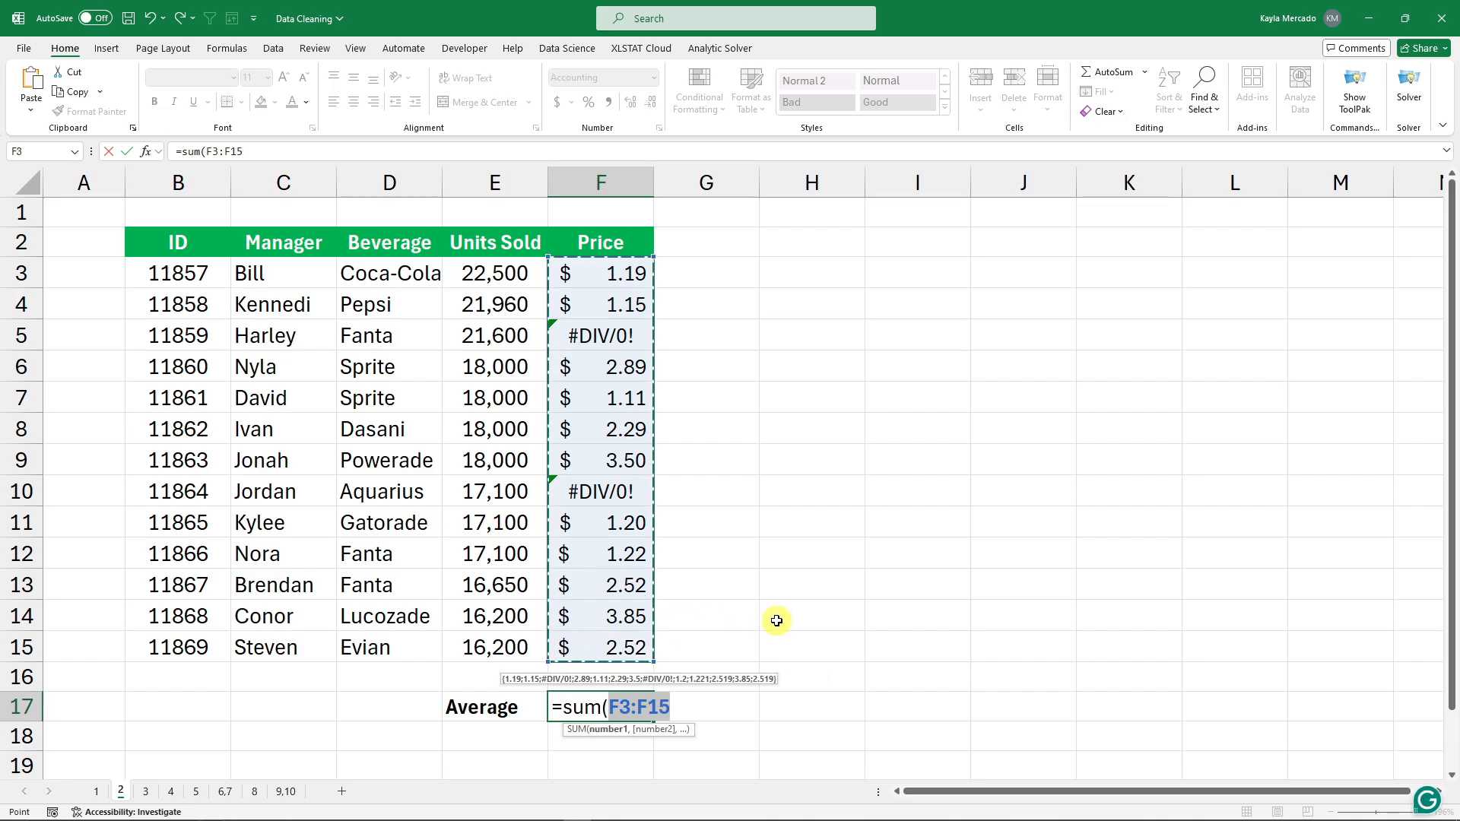
key(Return)
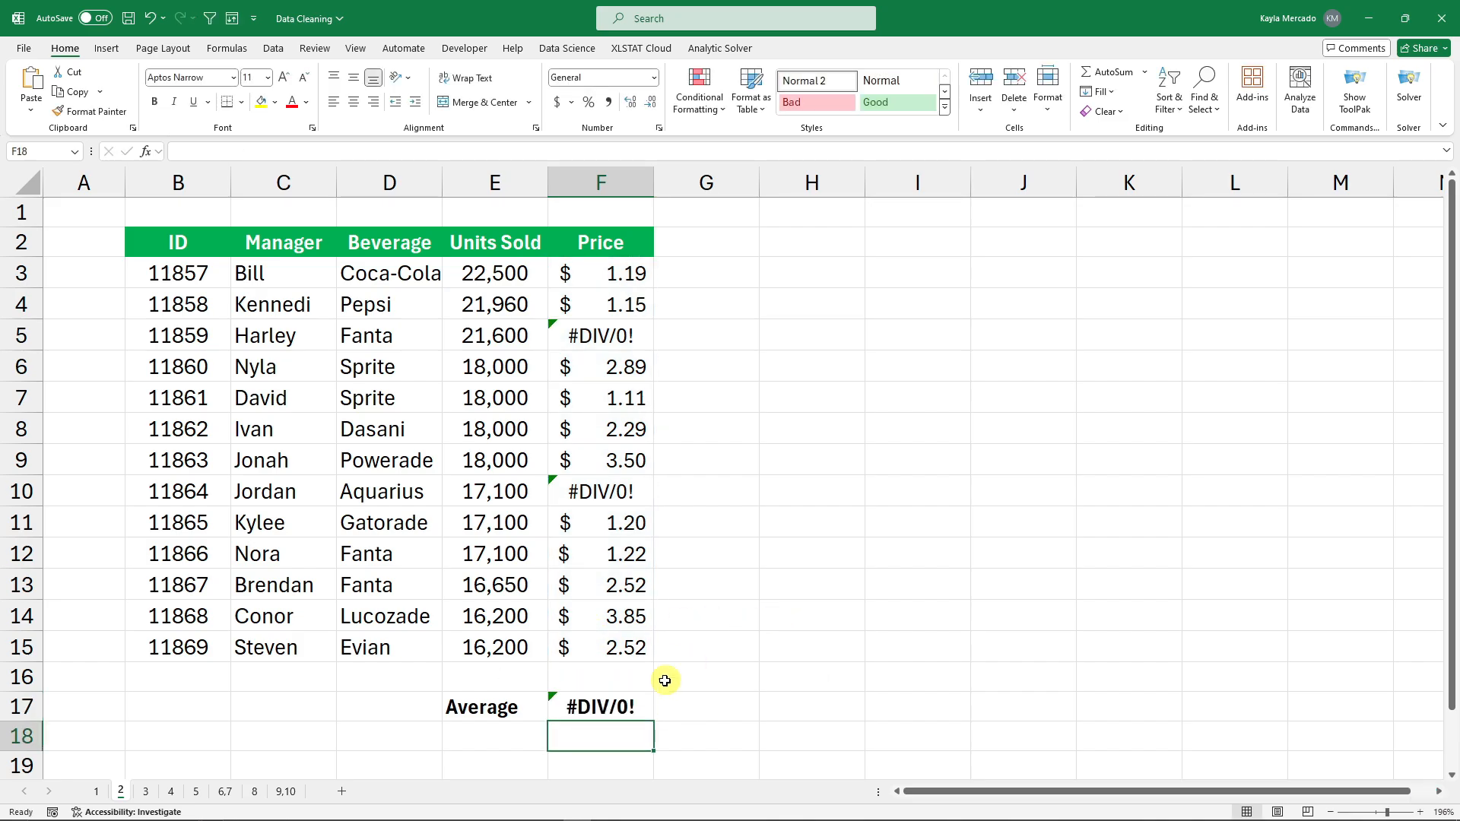
click(619, 708)
click(622, 493)
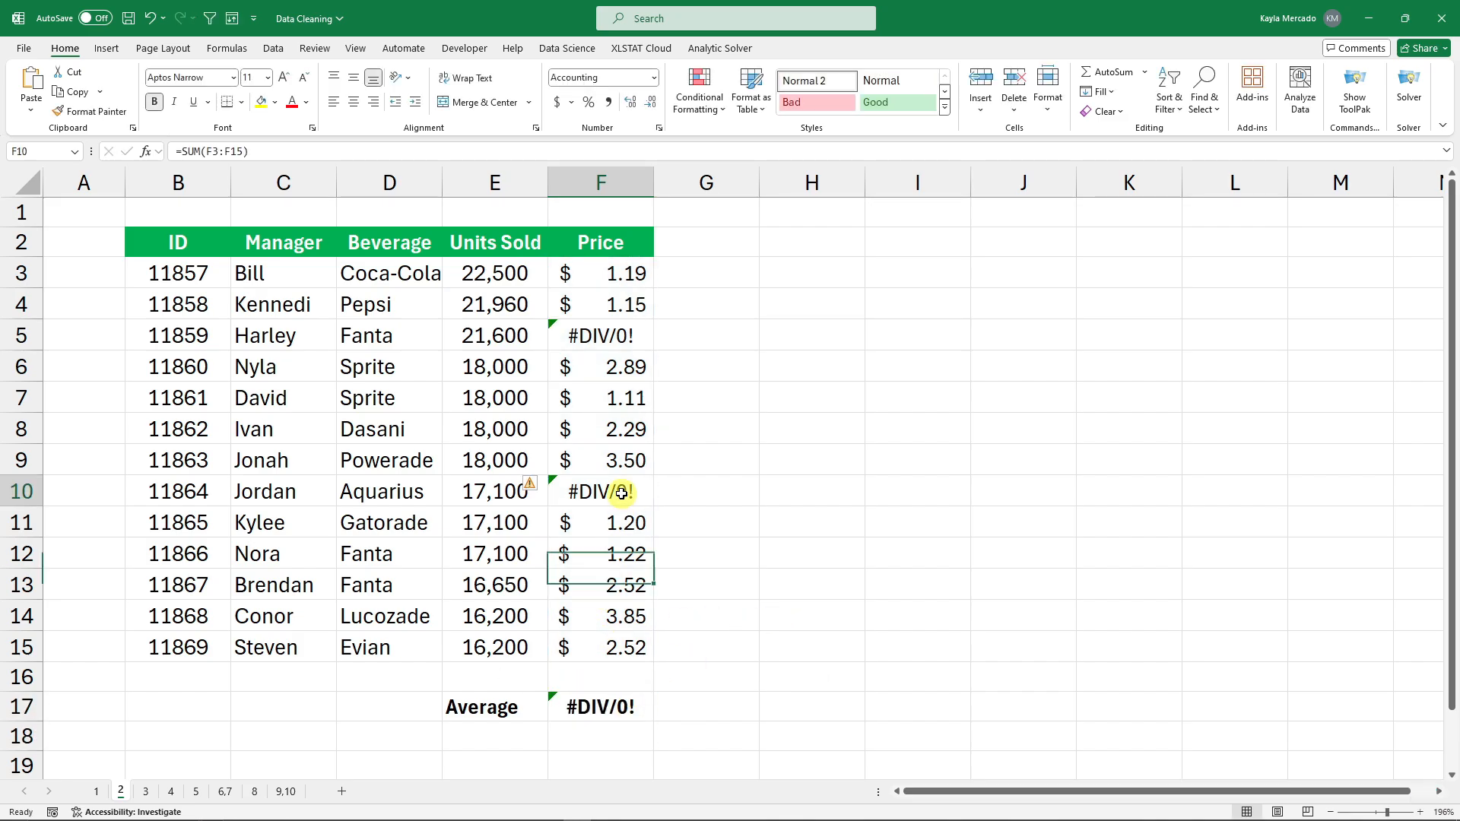
click(602, 336)
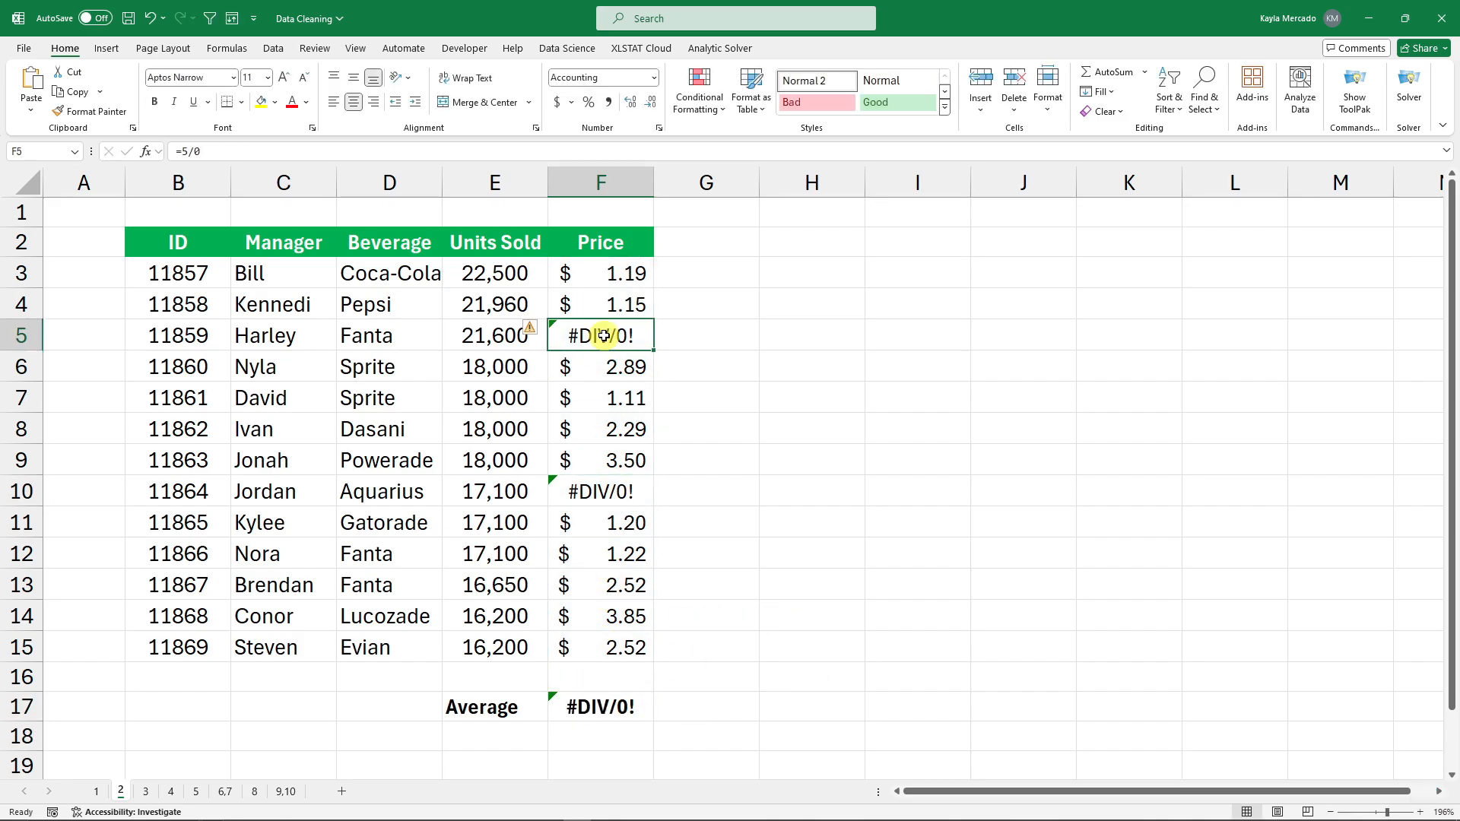
click(627, 707)
key(BackSpace)
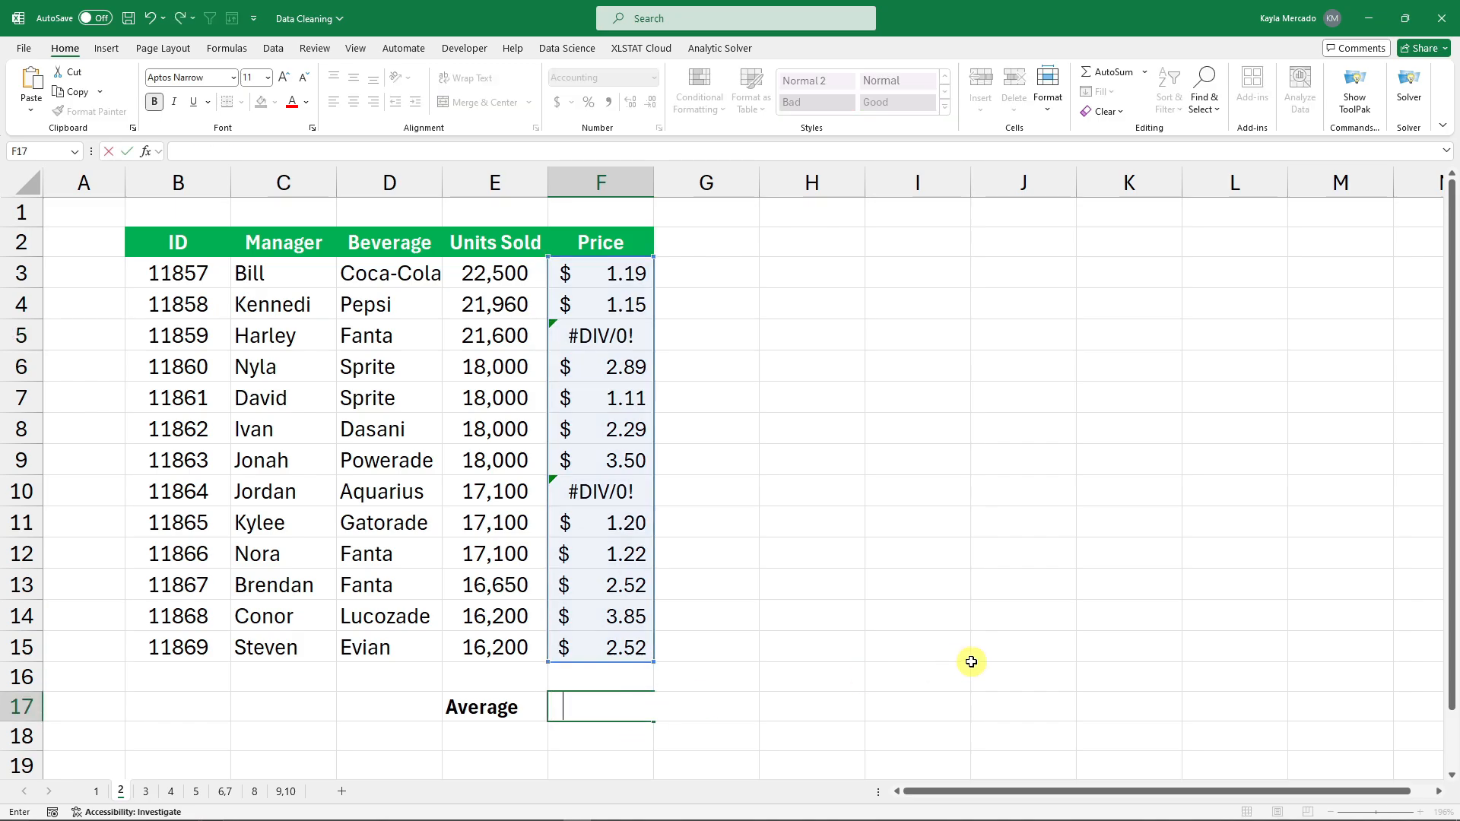
Enter =AGGREGATE(1,6,F3:F15) in F17 to average Price while ignoring errors.
text(=ag)
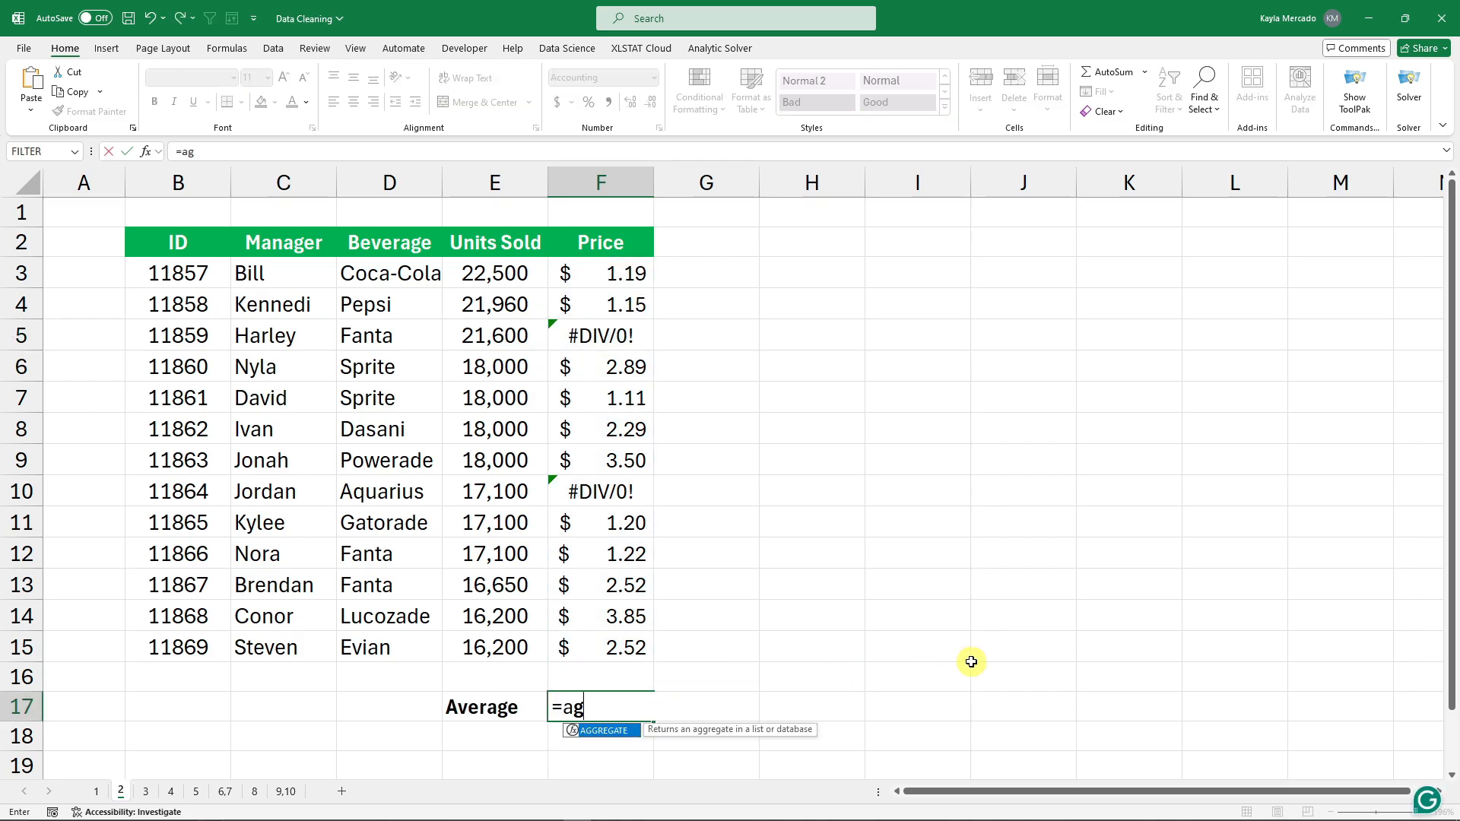
text(g)
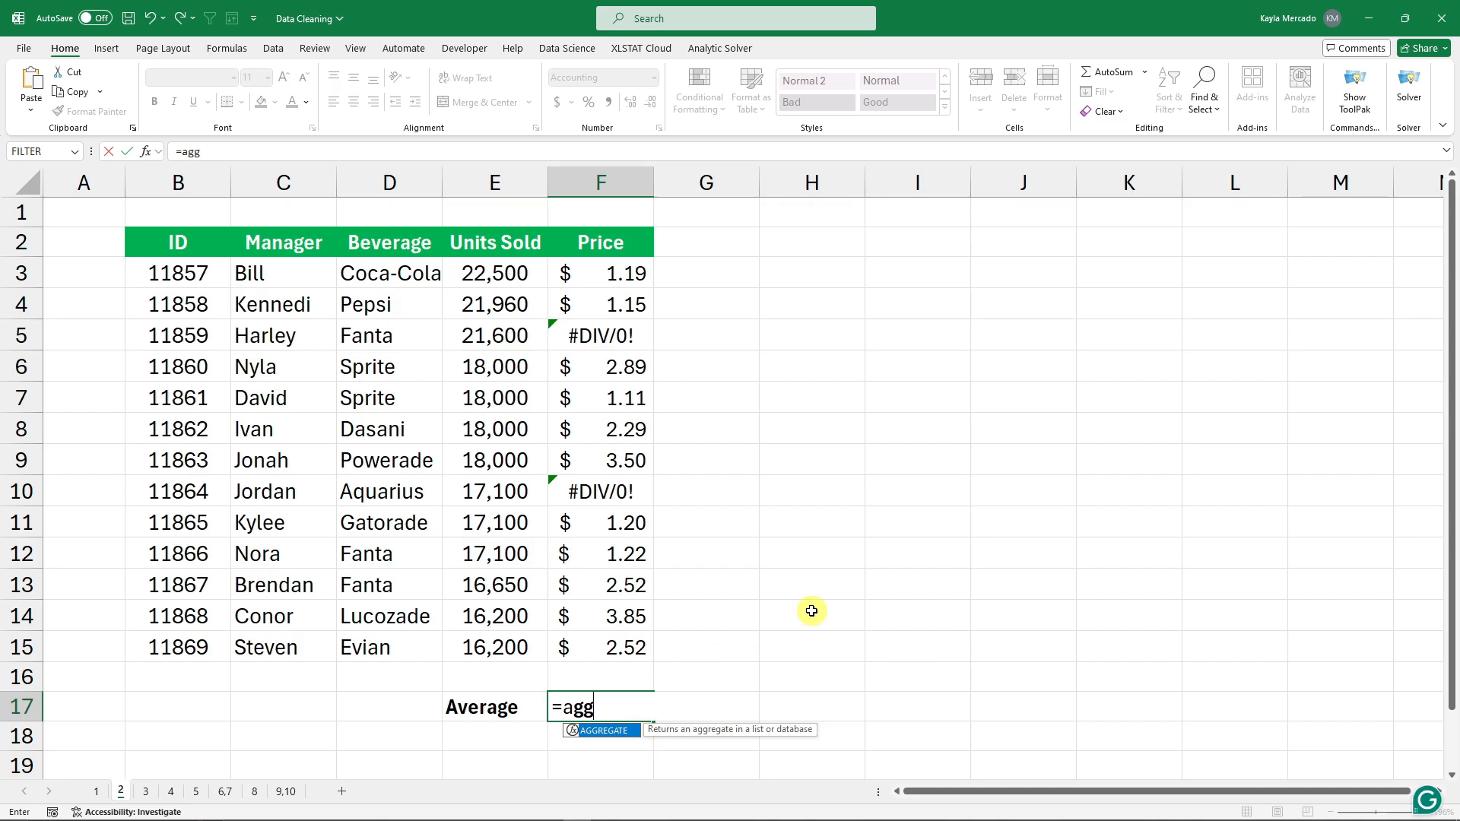
text(regate()
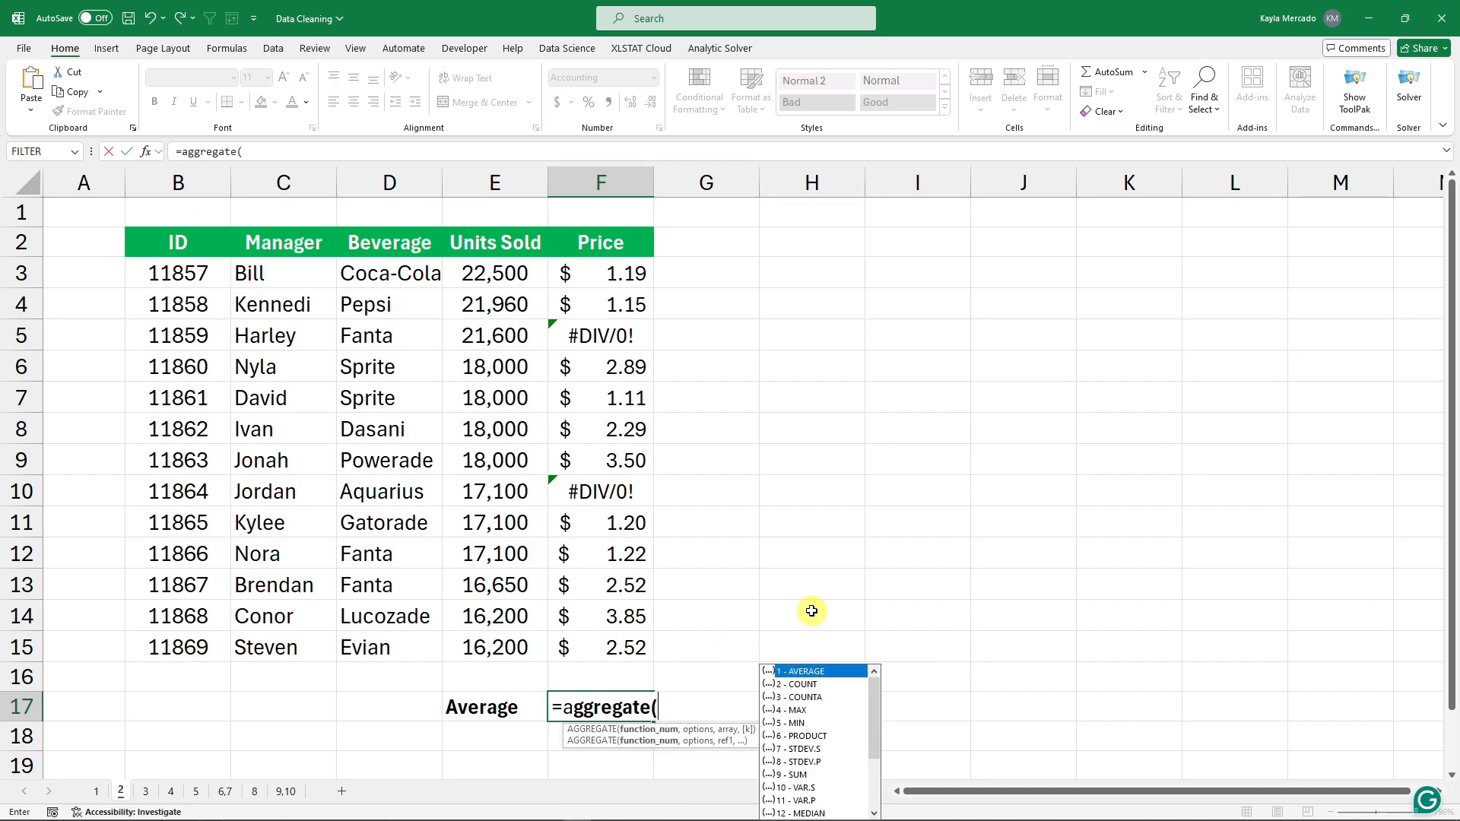
scroll(841, 726, down, 3)
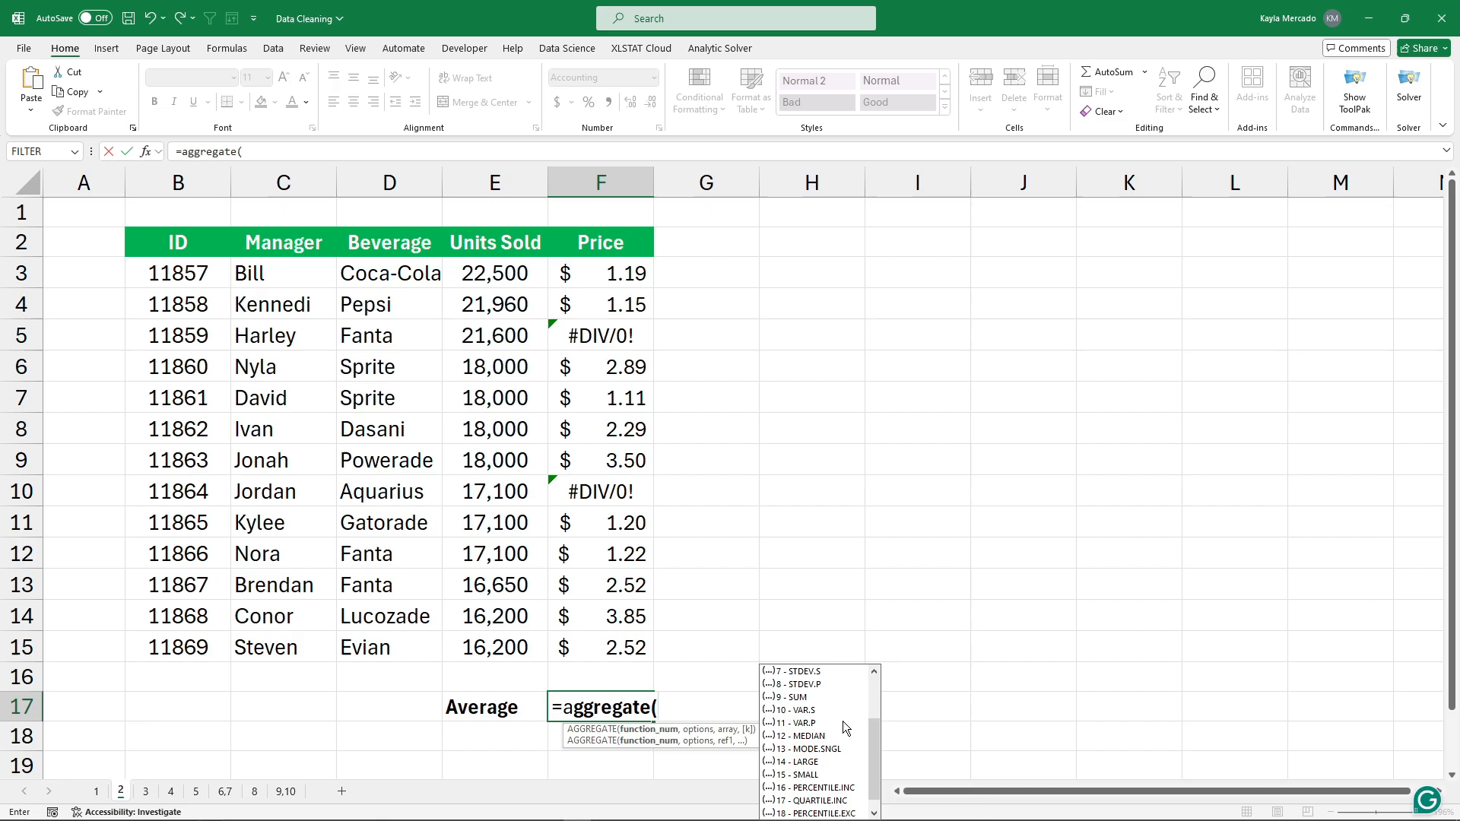
scroll(843, 727, up, 3)
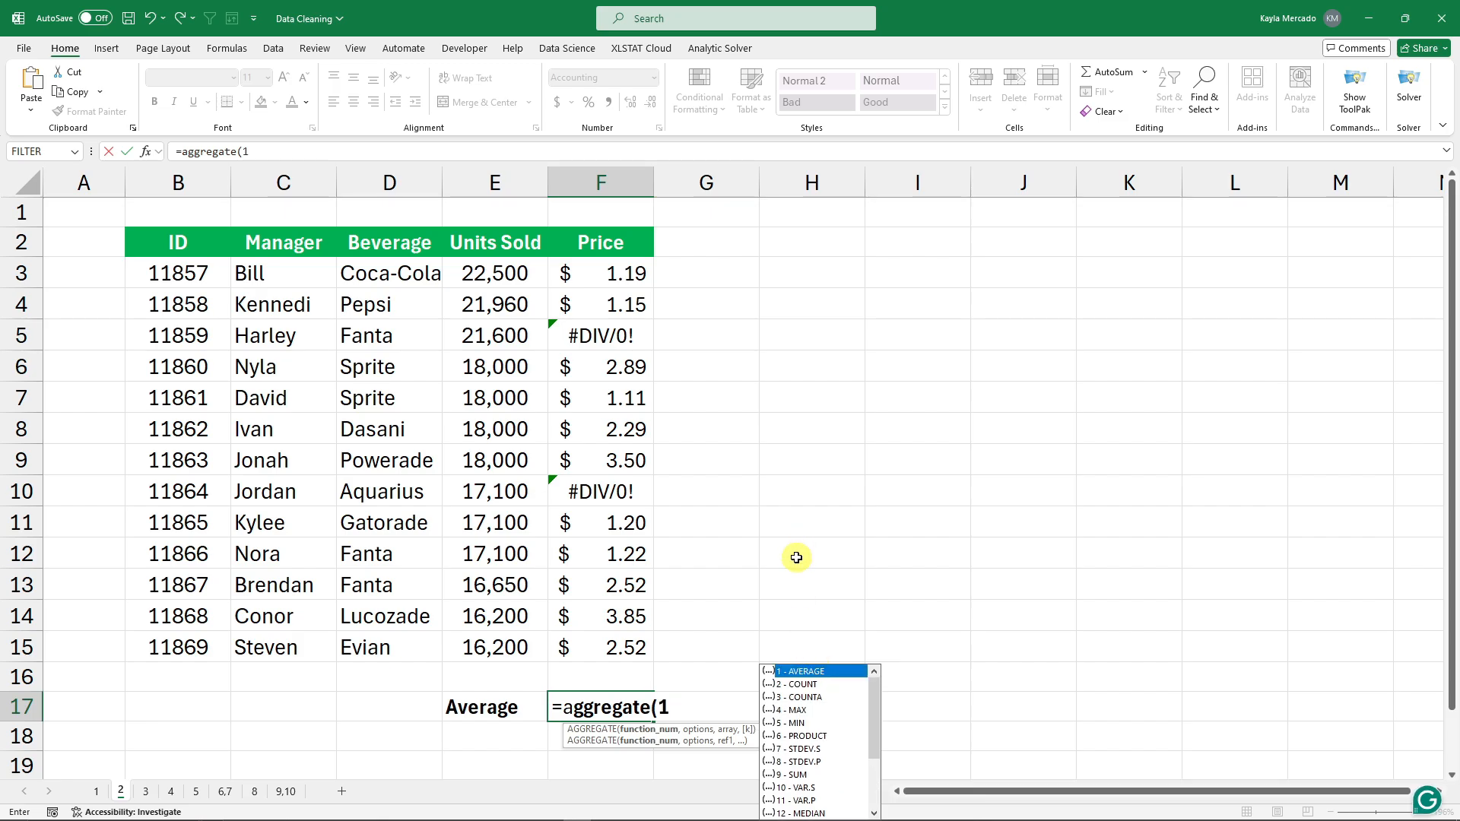
text(1,6)
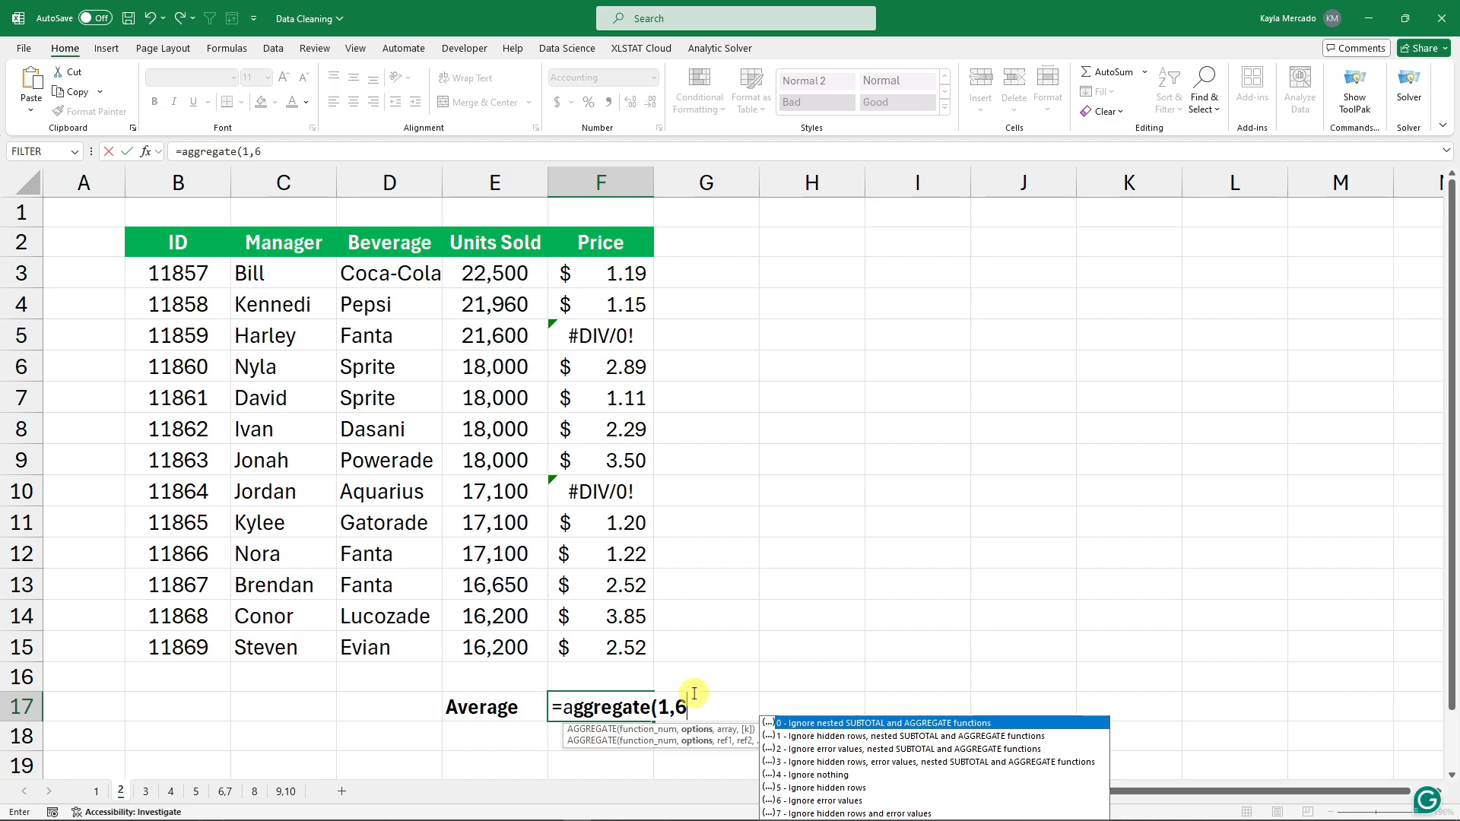
text(,)
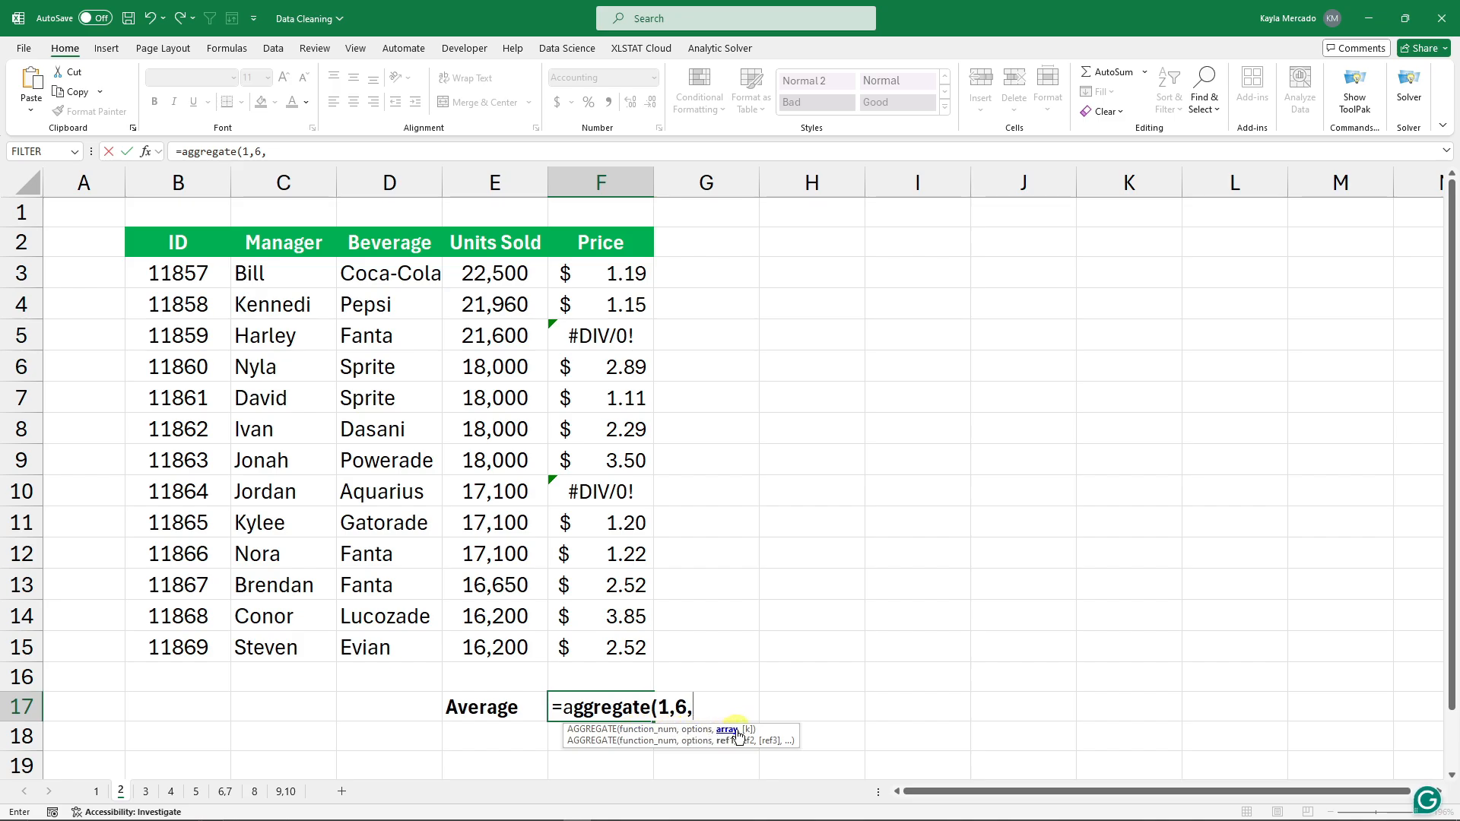
drag(607, 273, 621, 647)
text())
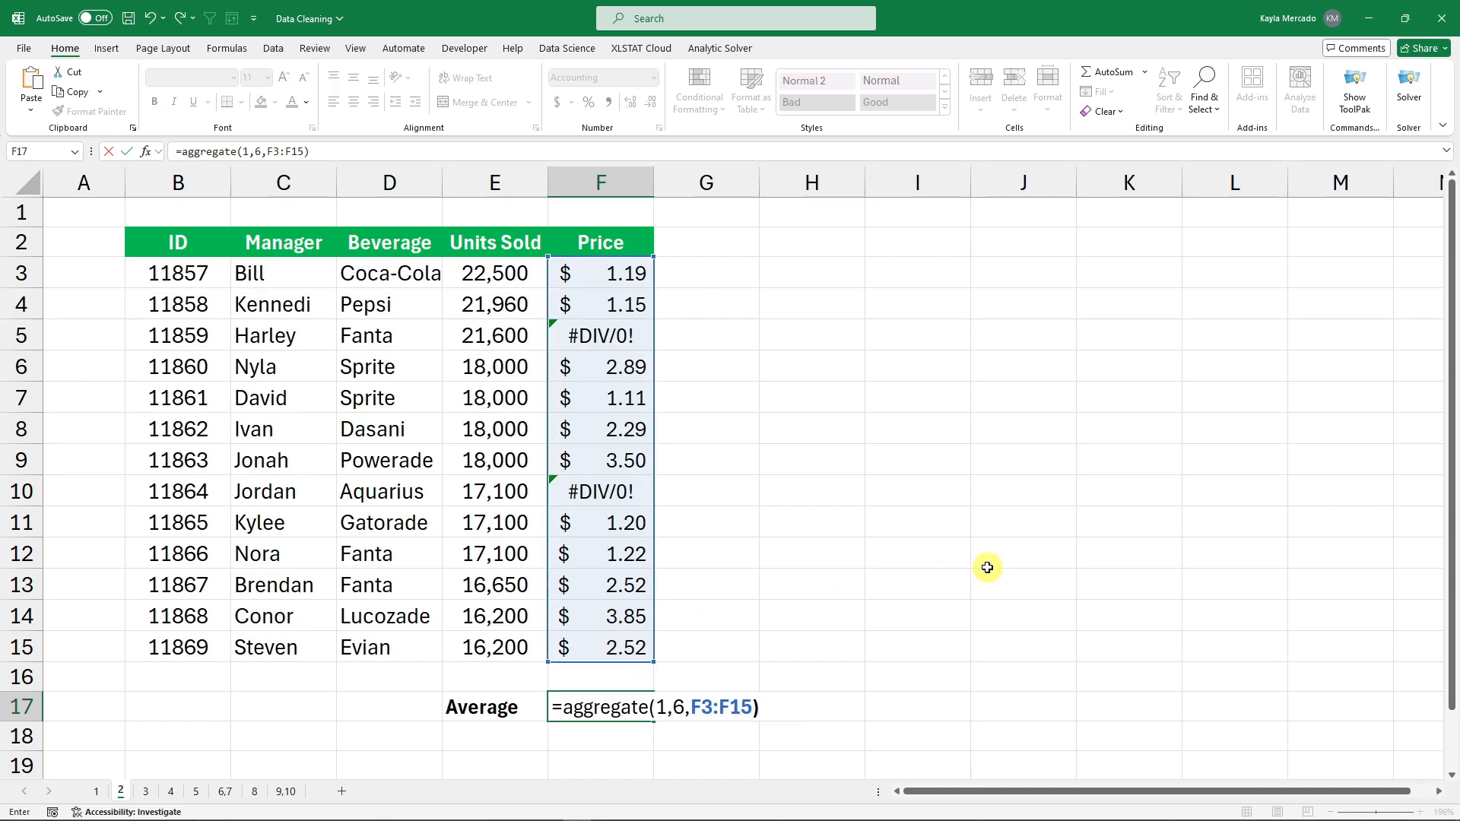
key(Return)
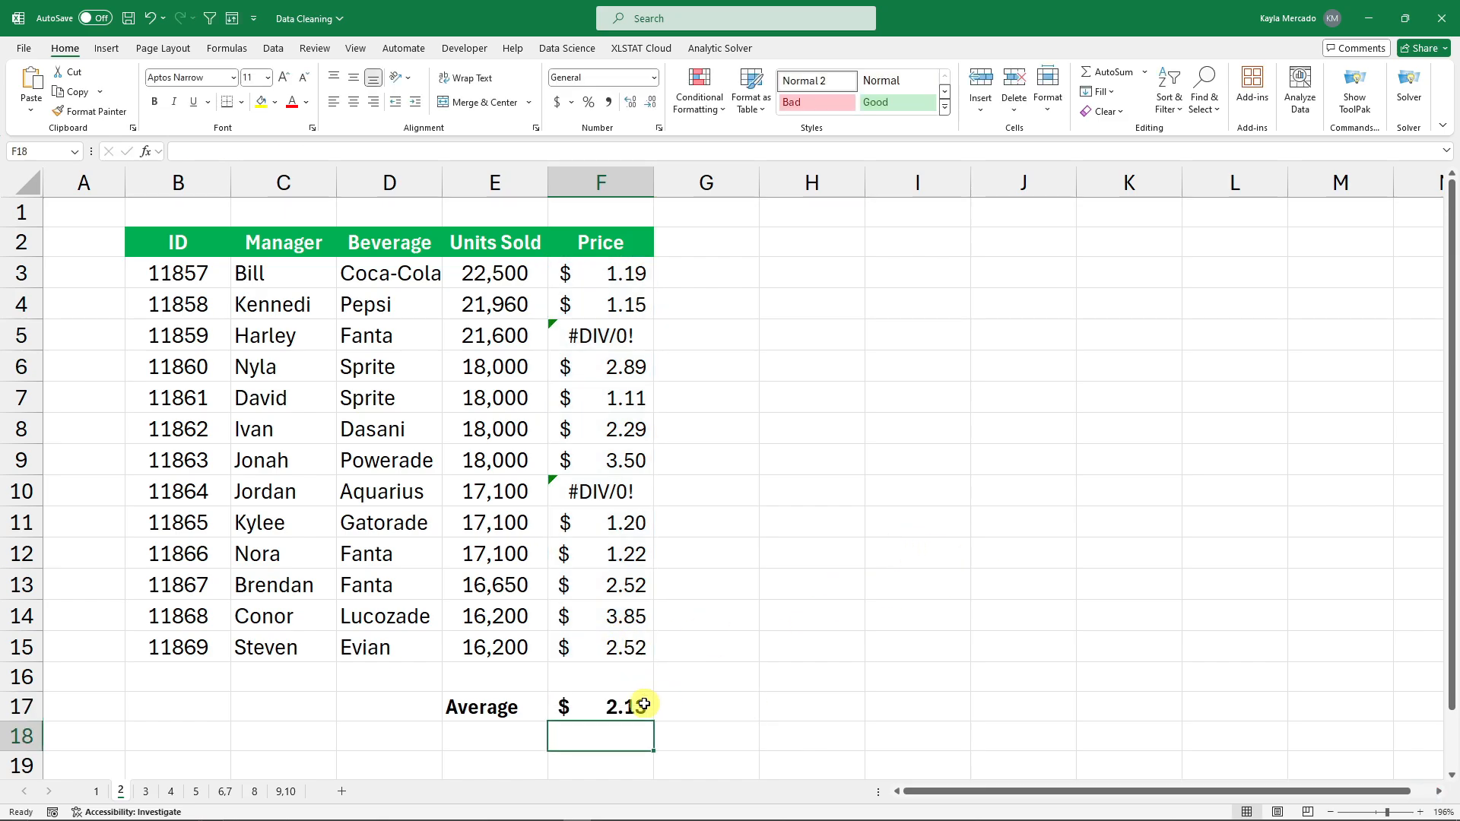
Review the F17 formula and the #DIV/0! formulas in F5 and F10.
click(644, 704)
drag(606, 273, 603, 648)
click(715, 431)
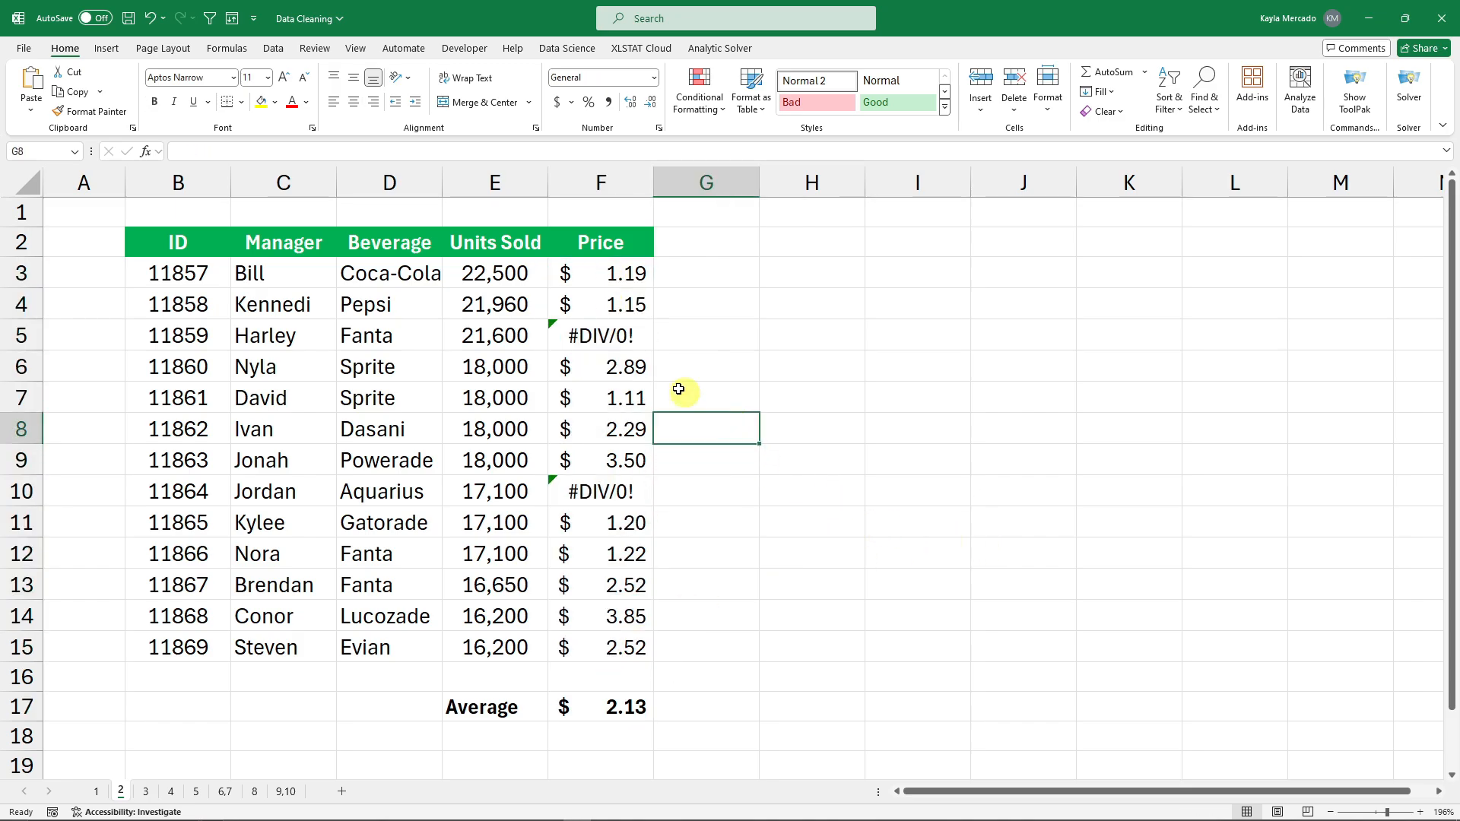
click(592, 336)
click(603, 496)
click(584, 337)
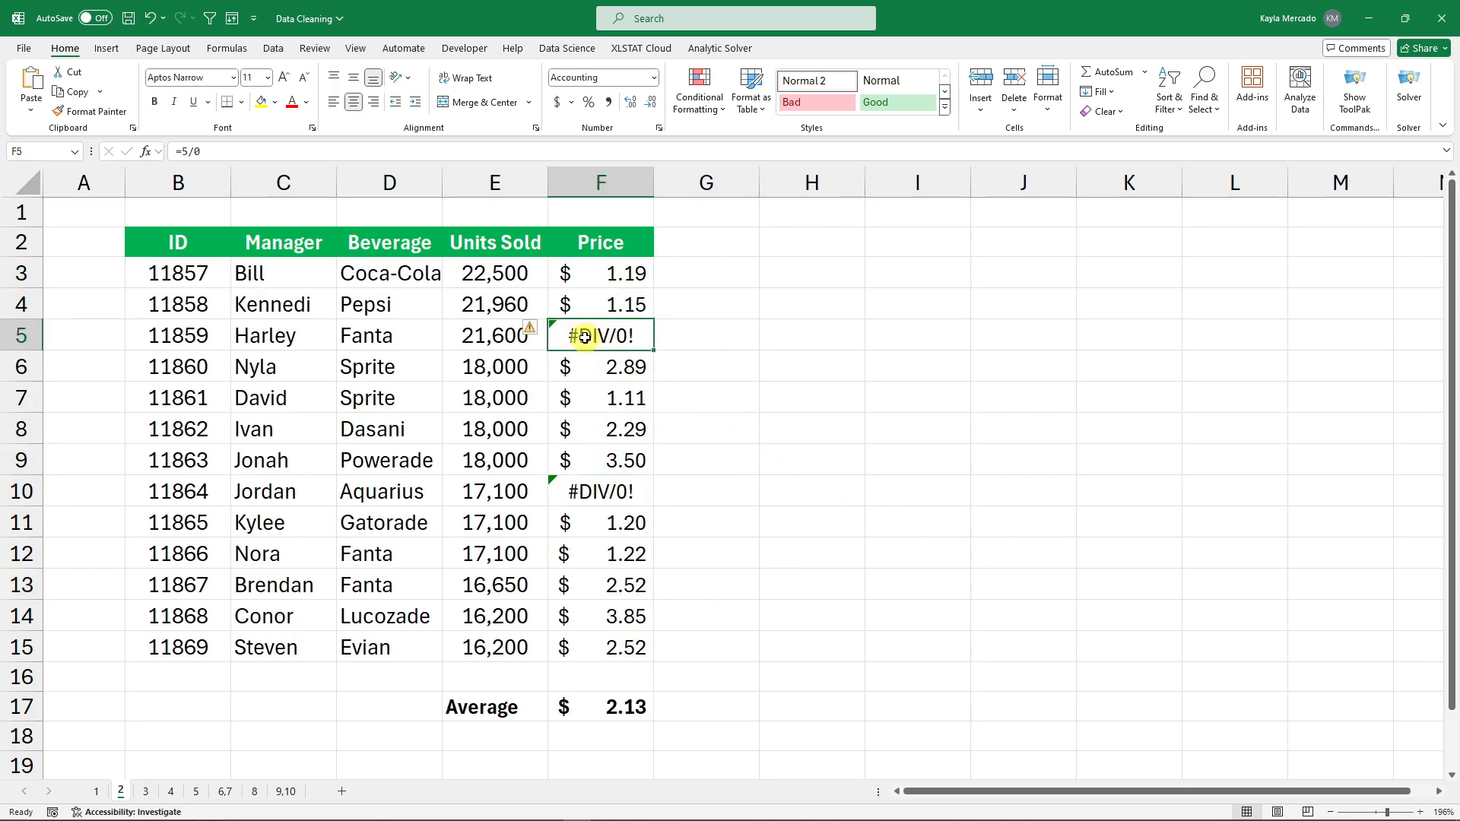
click(680, 483)
click(623, 493)
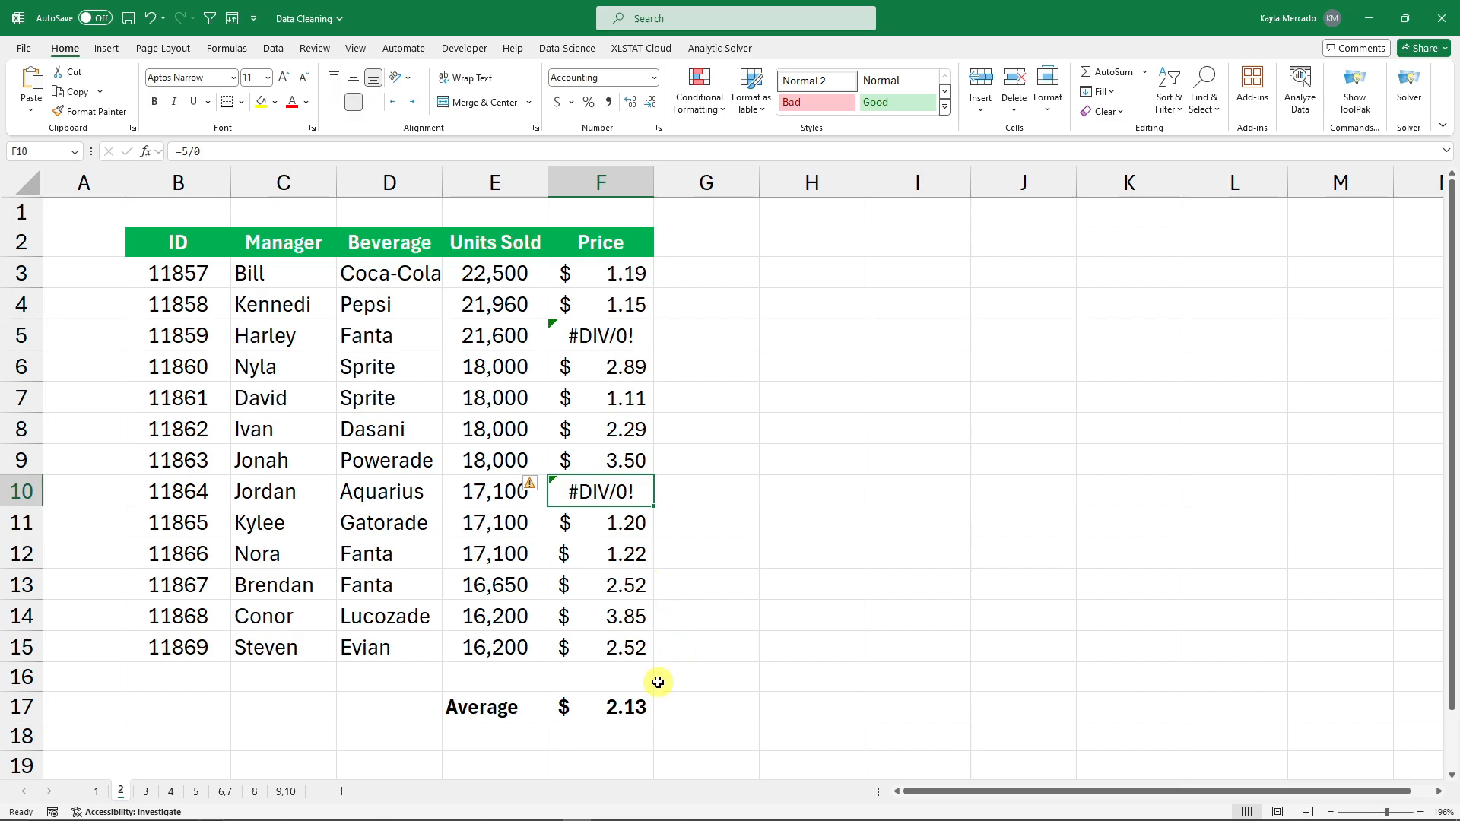
Inspect the Price values in F11 and F12 and bring up F12's cell options.
click(615, 525)
click(618, 558)
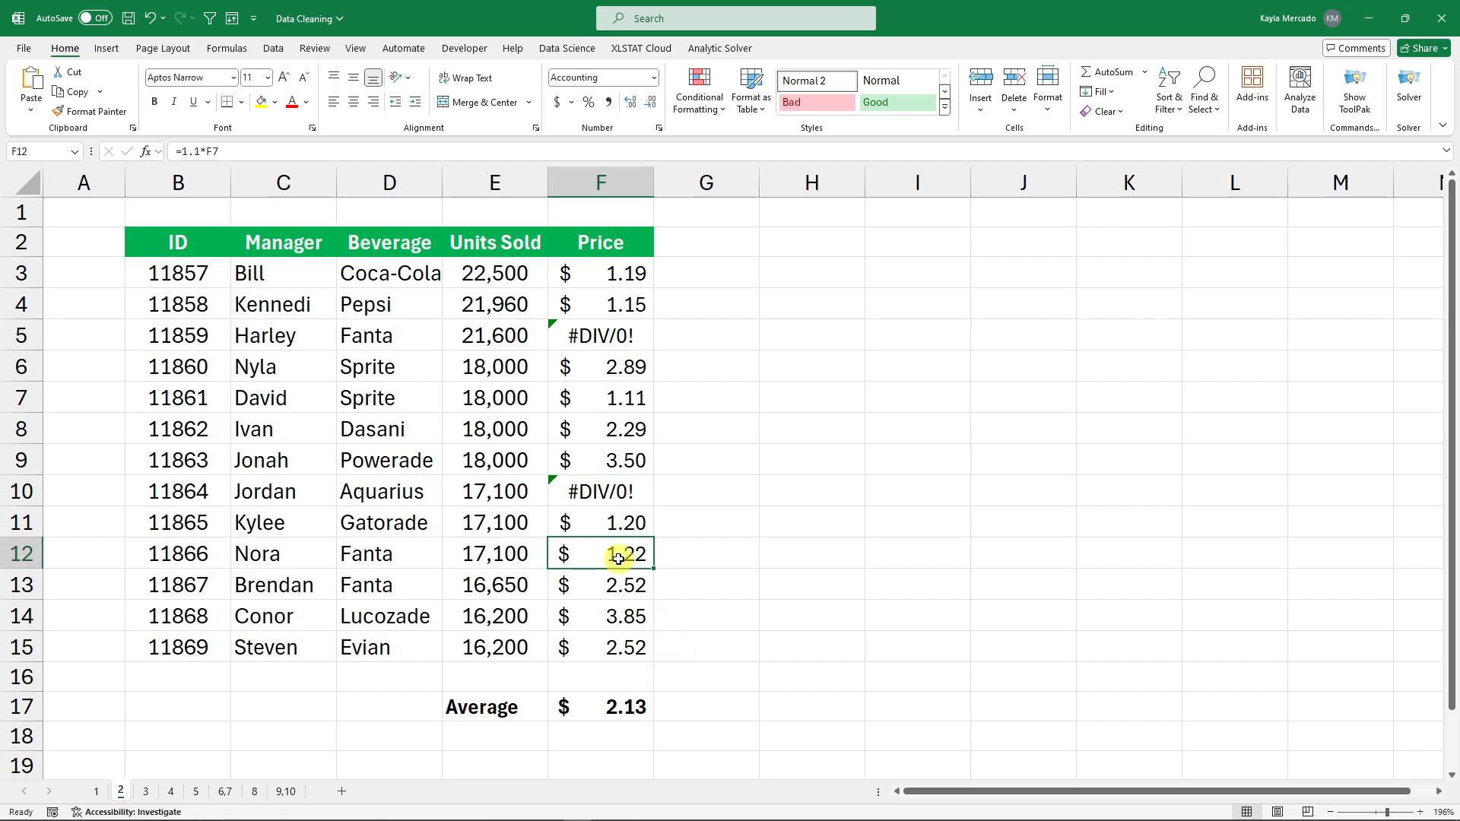
right_click(618, 559)
click(894, 491)
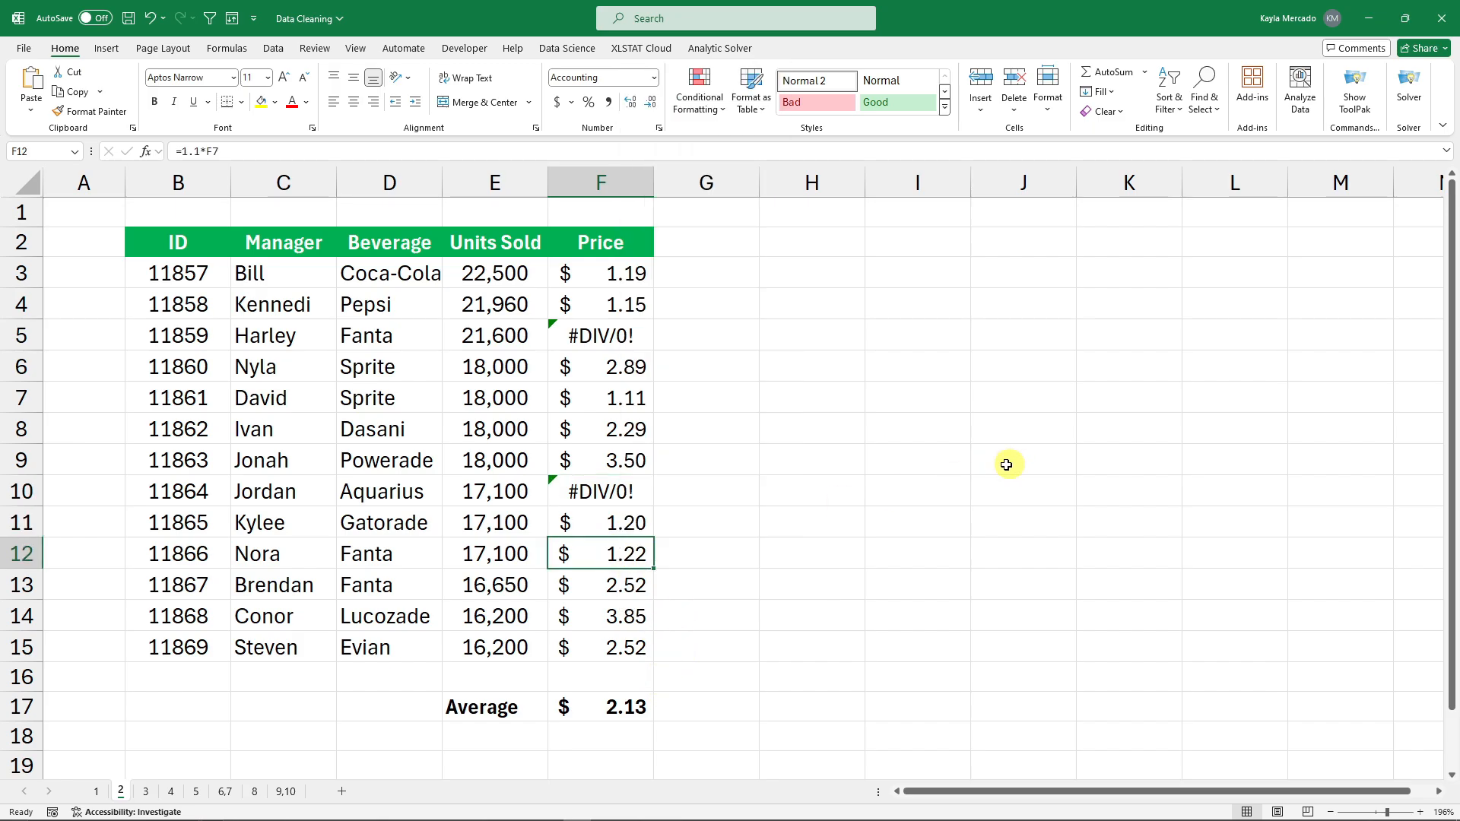
right_click(631, 552)
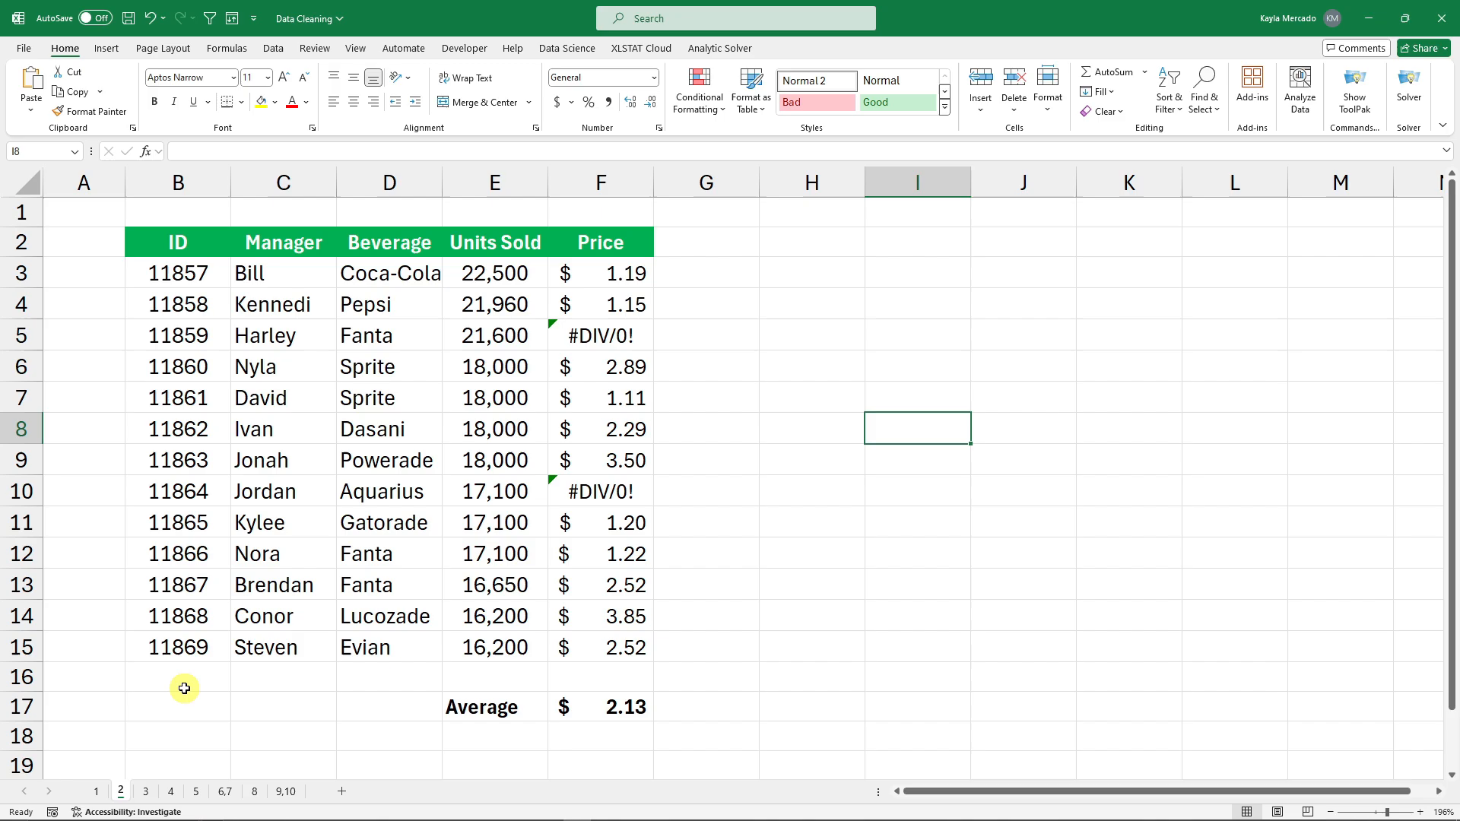
Go to sheet 3 and inspect the #DIV/0! errors in J11, J28 and F4.
click(146, 791)
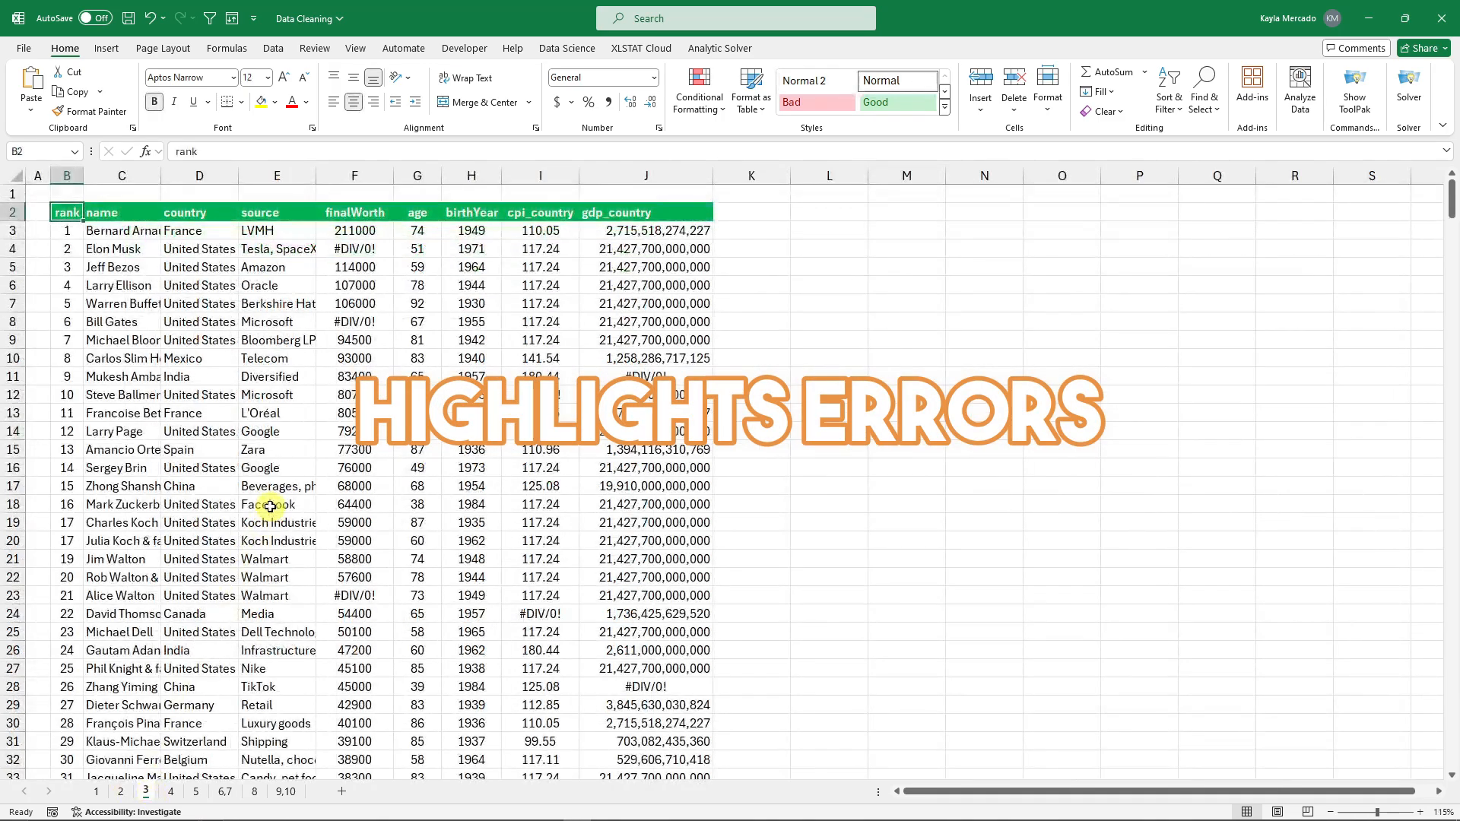
scroll(287, 413, down, 1)
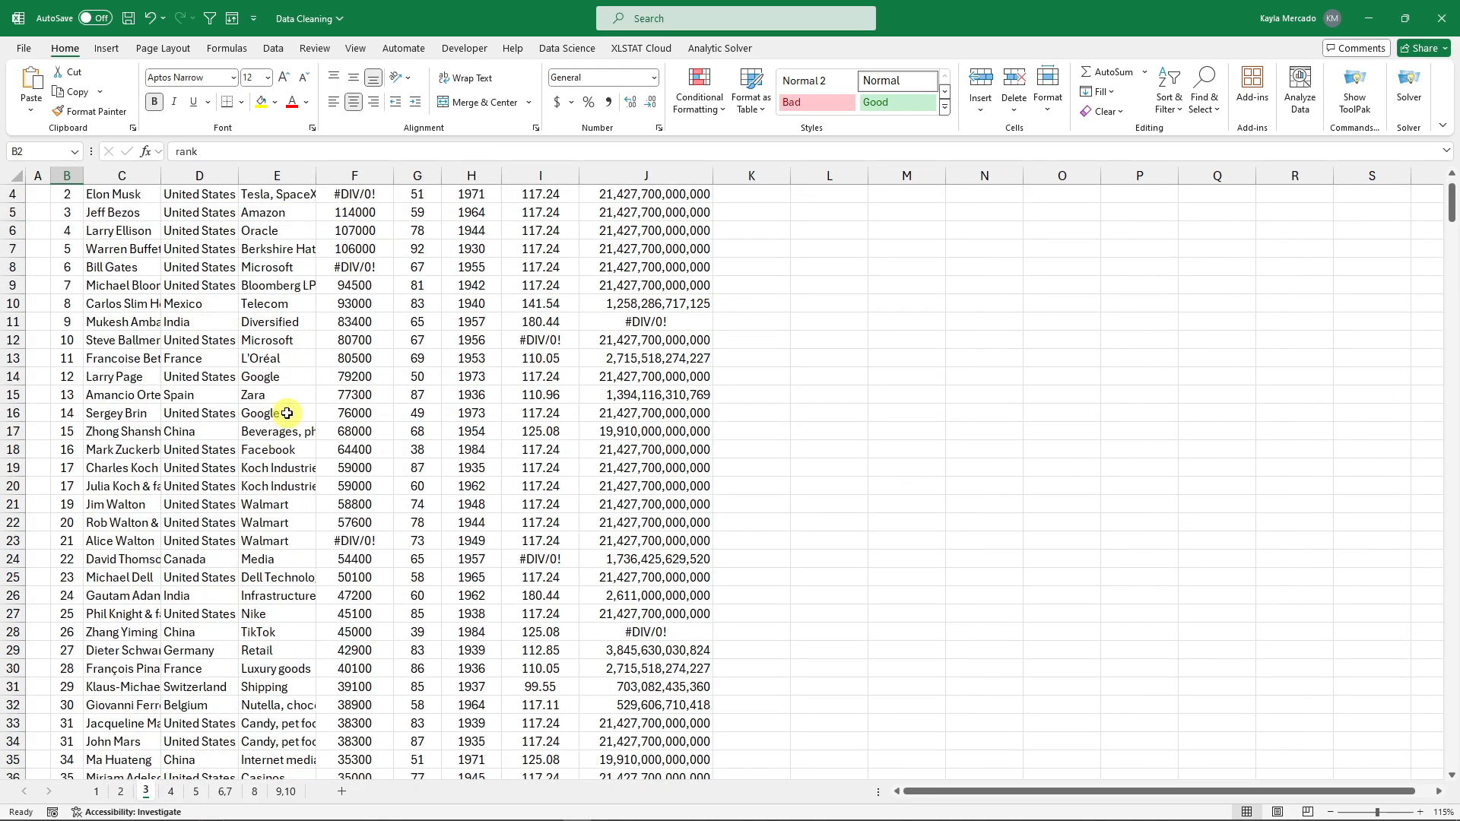
scroll(287, 413, up, 1)
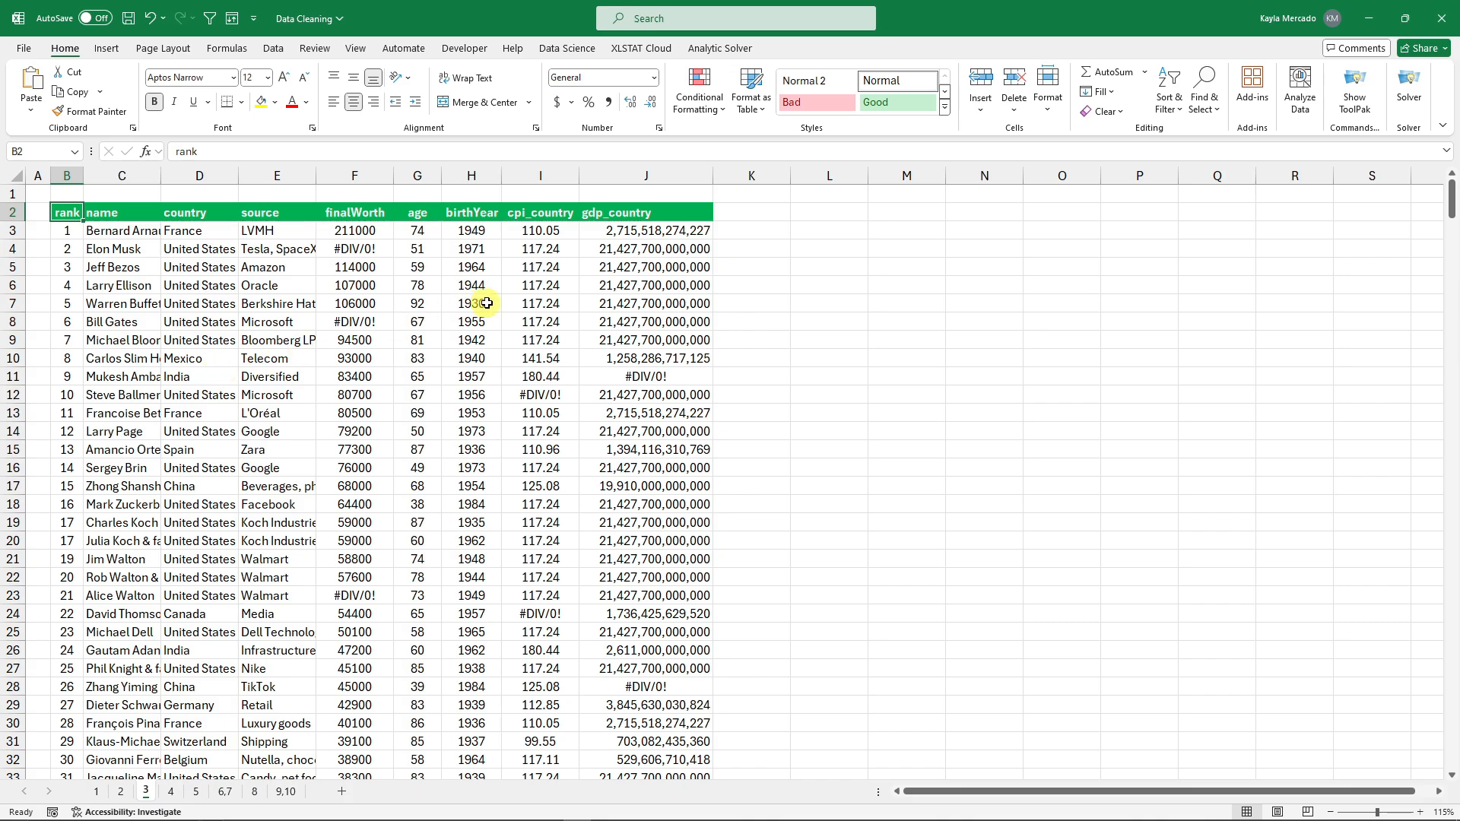
click(635, 376)
click(655, 685)
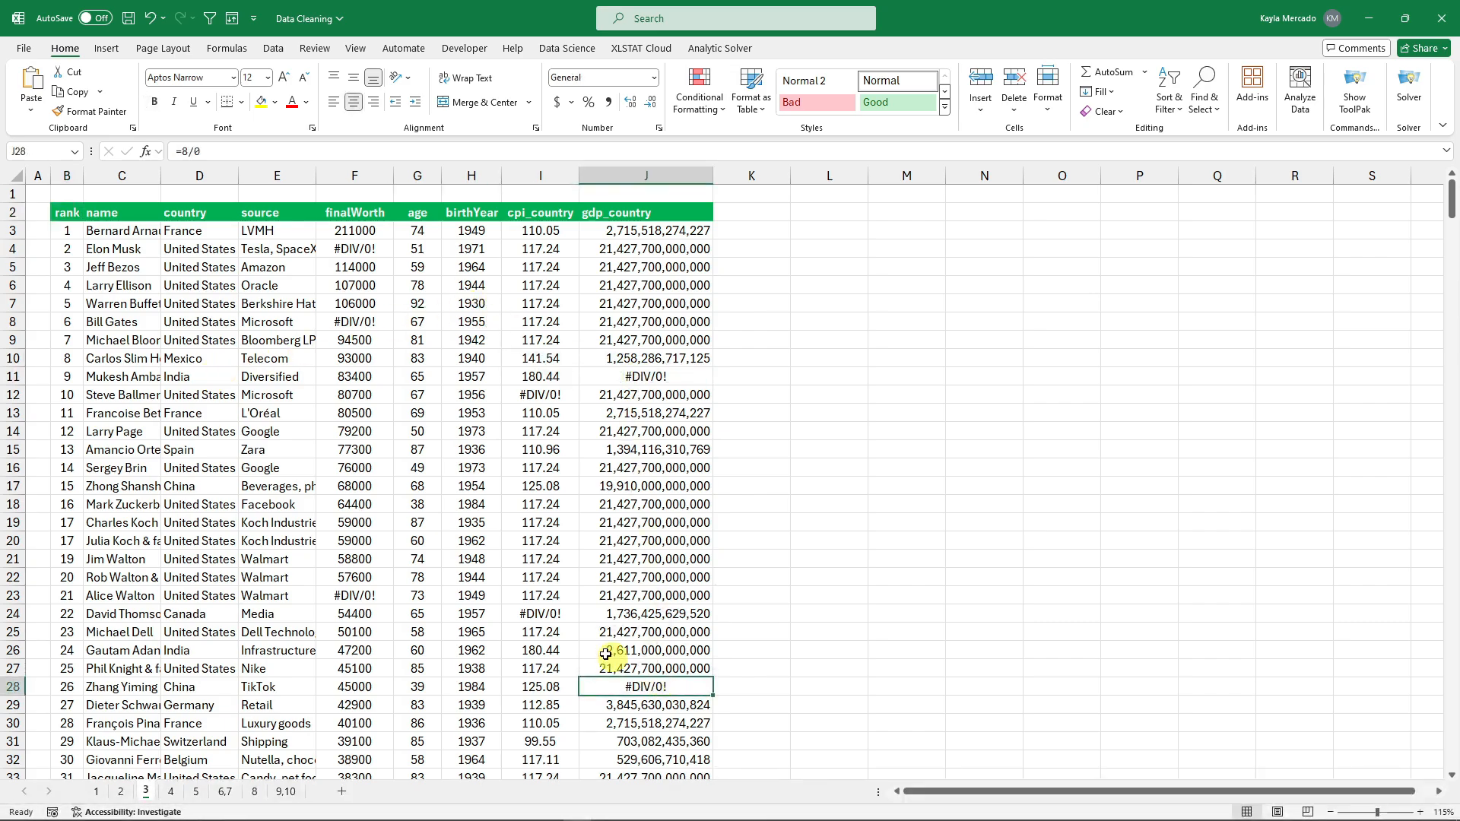
scroll(414, 410, down, 1)
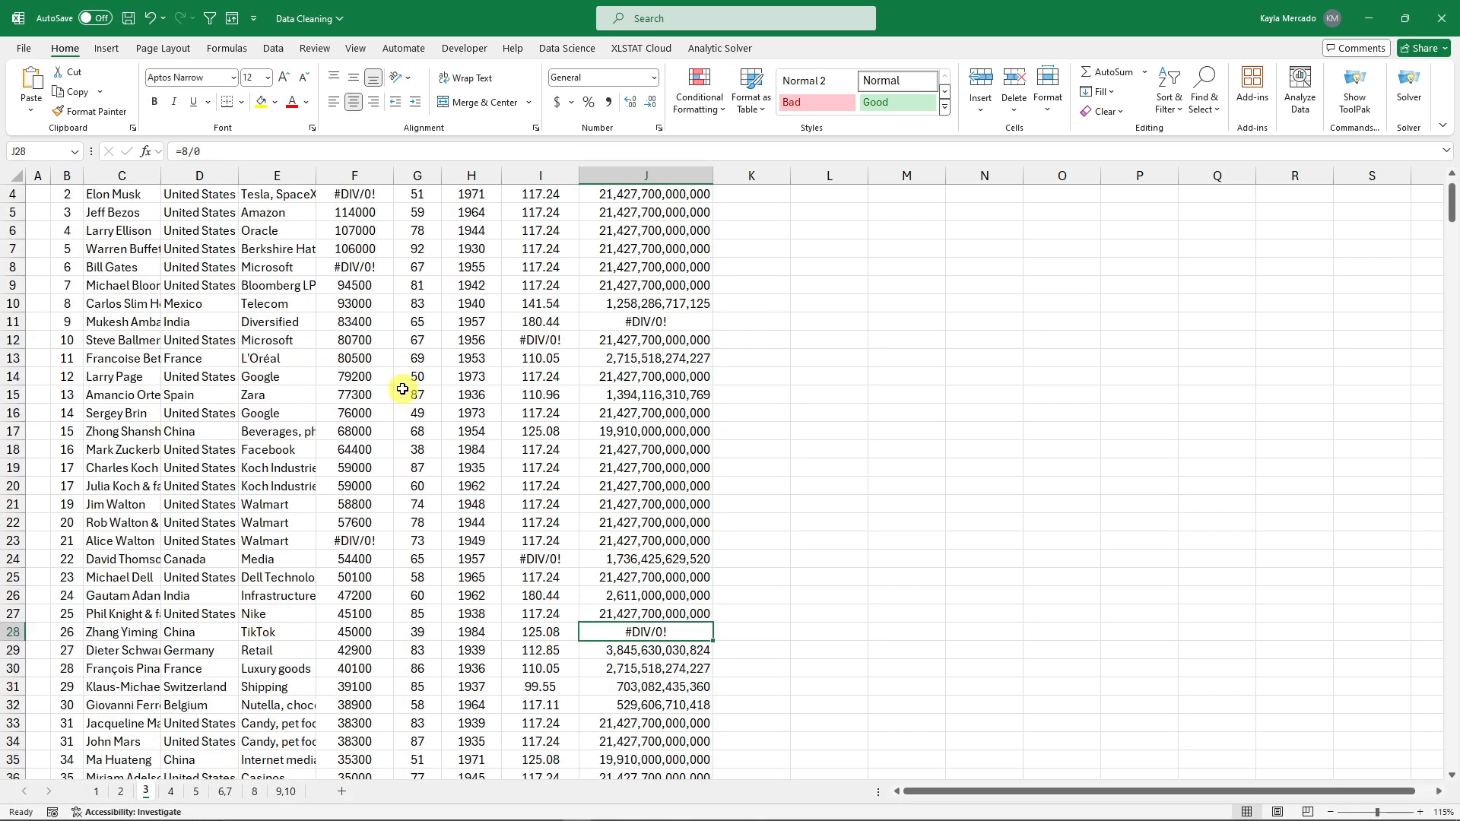
click(356, 195)
Test a yellow fill on error cells F8 and J11, undo it, and select B3.
click(363, 267)
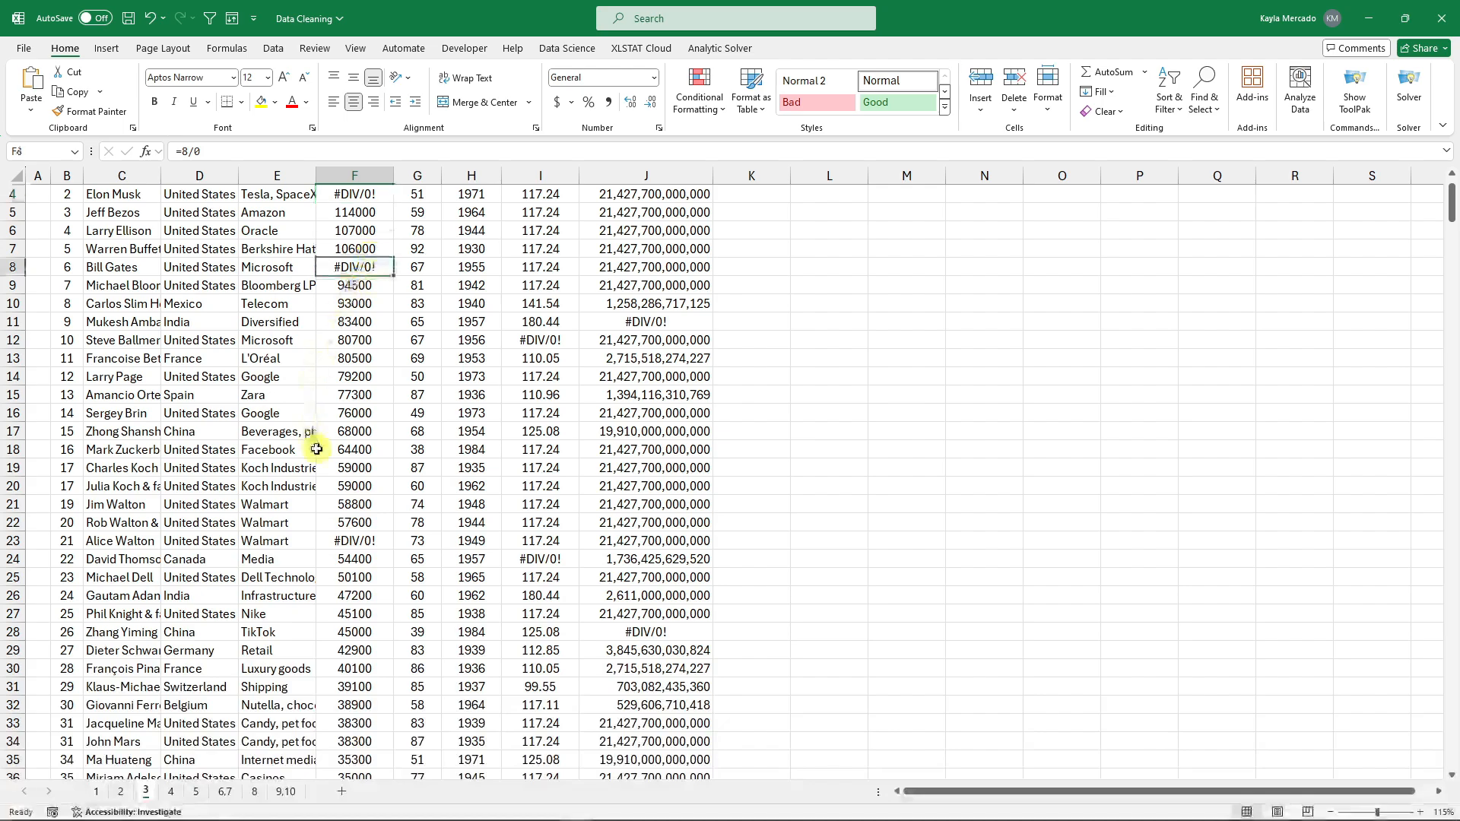
scroll(368, 506, up, 1)
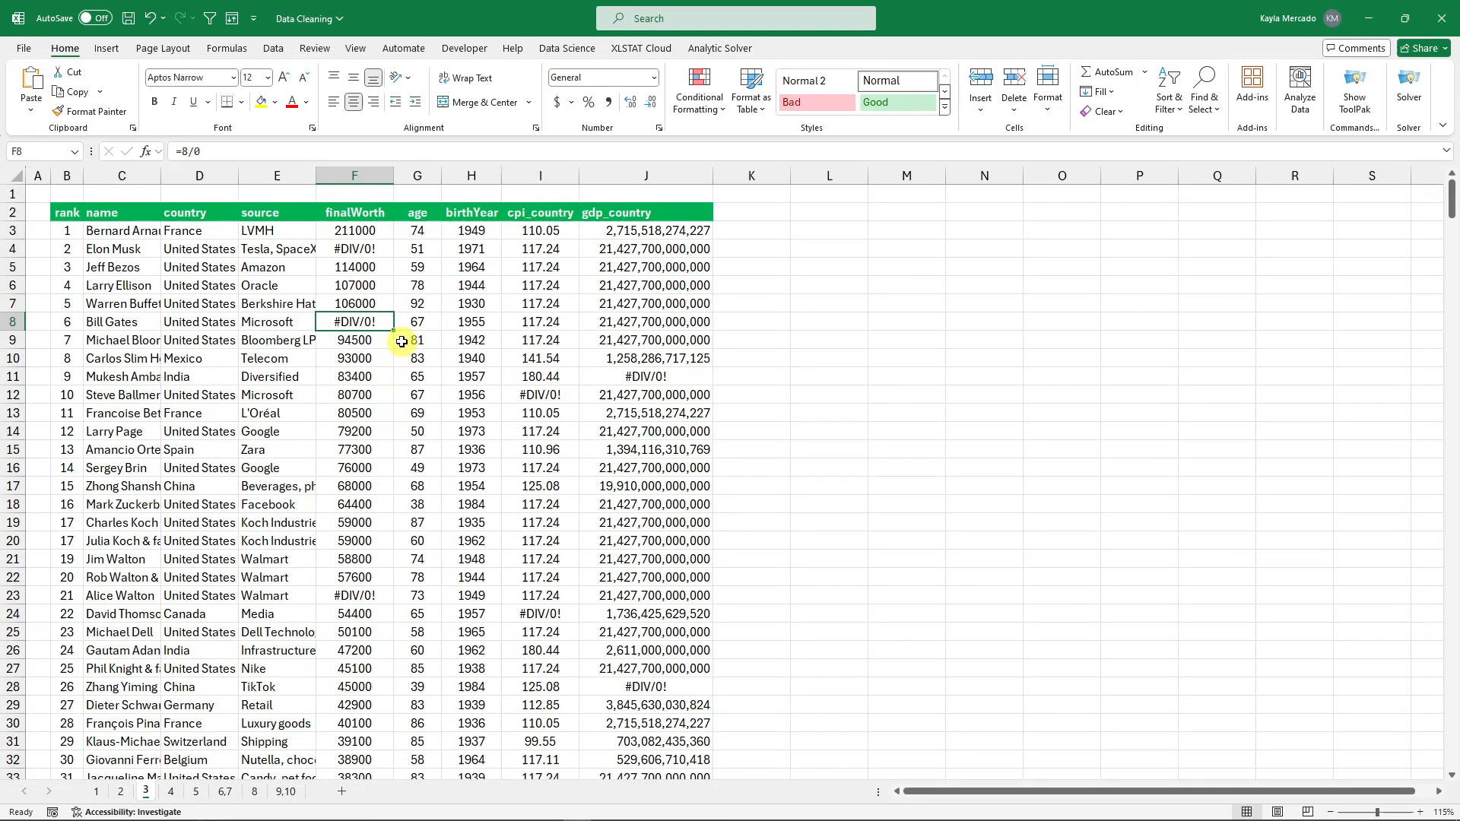
click(262, 102)
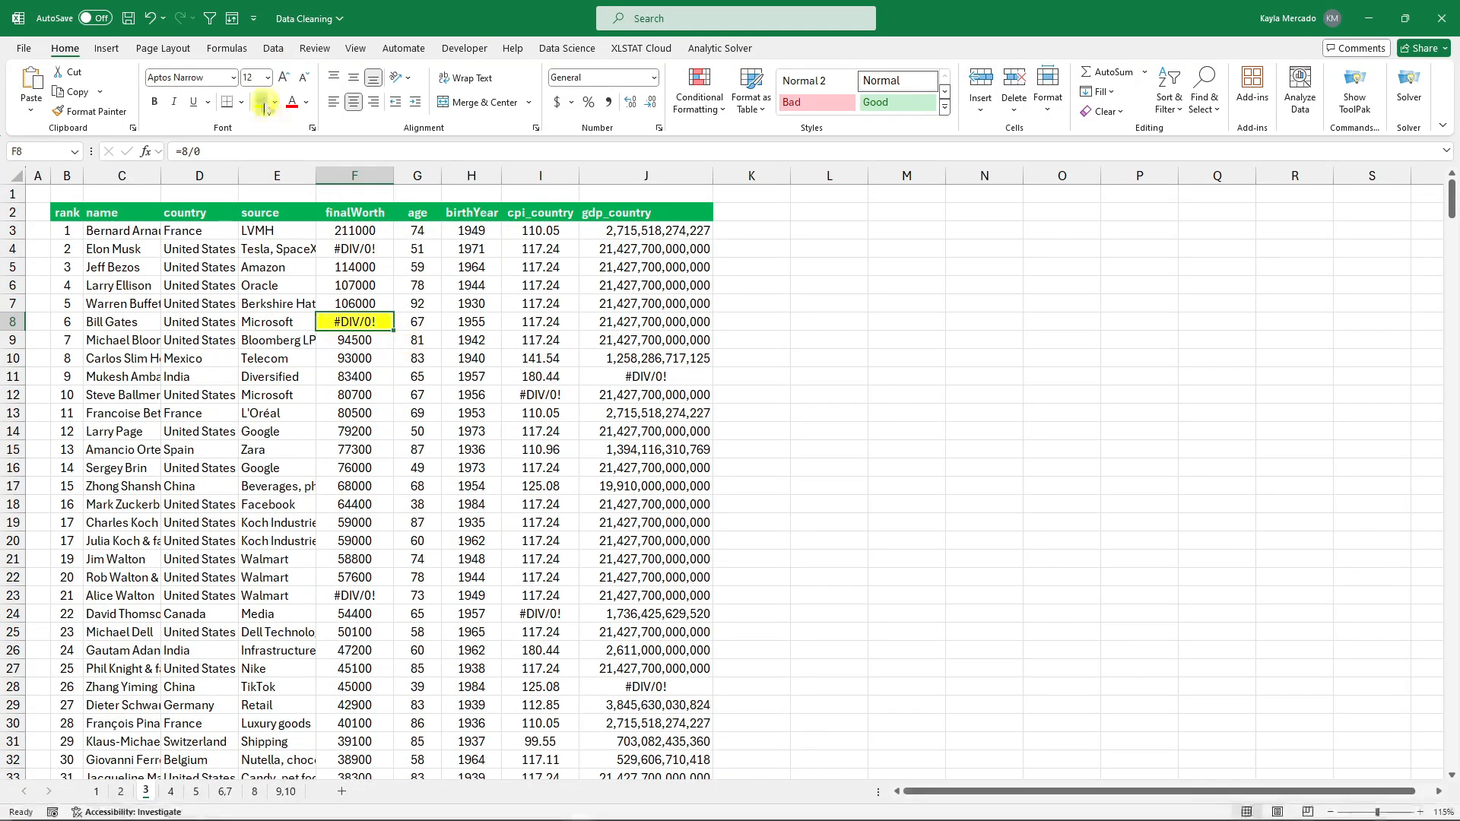
click(655, 377)
click(261, 102)
click(419, 273)
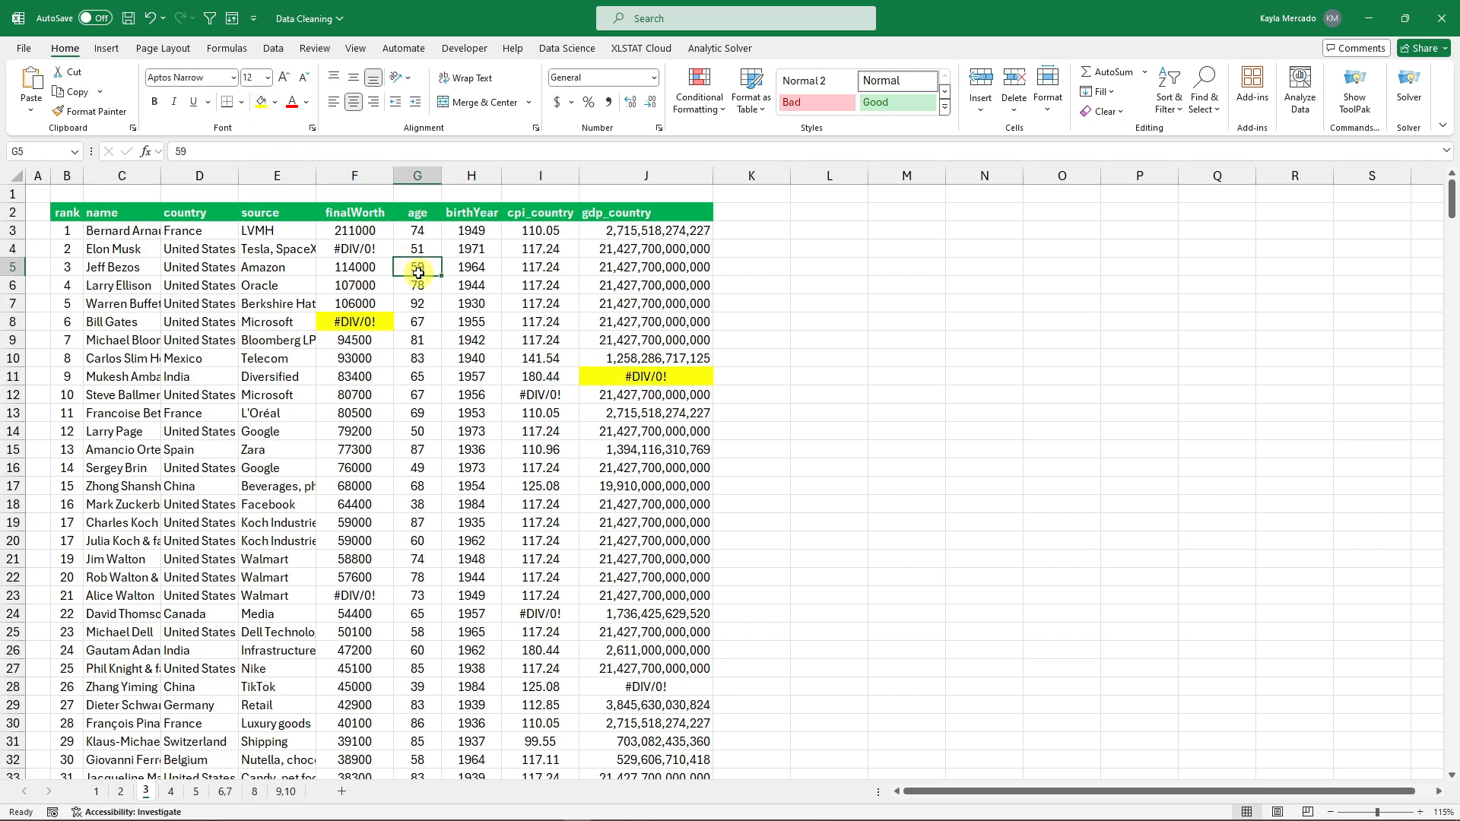
key(ctrl+z)
key(ctrl+z)
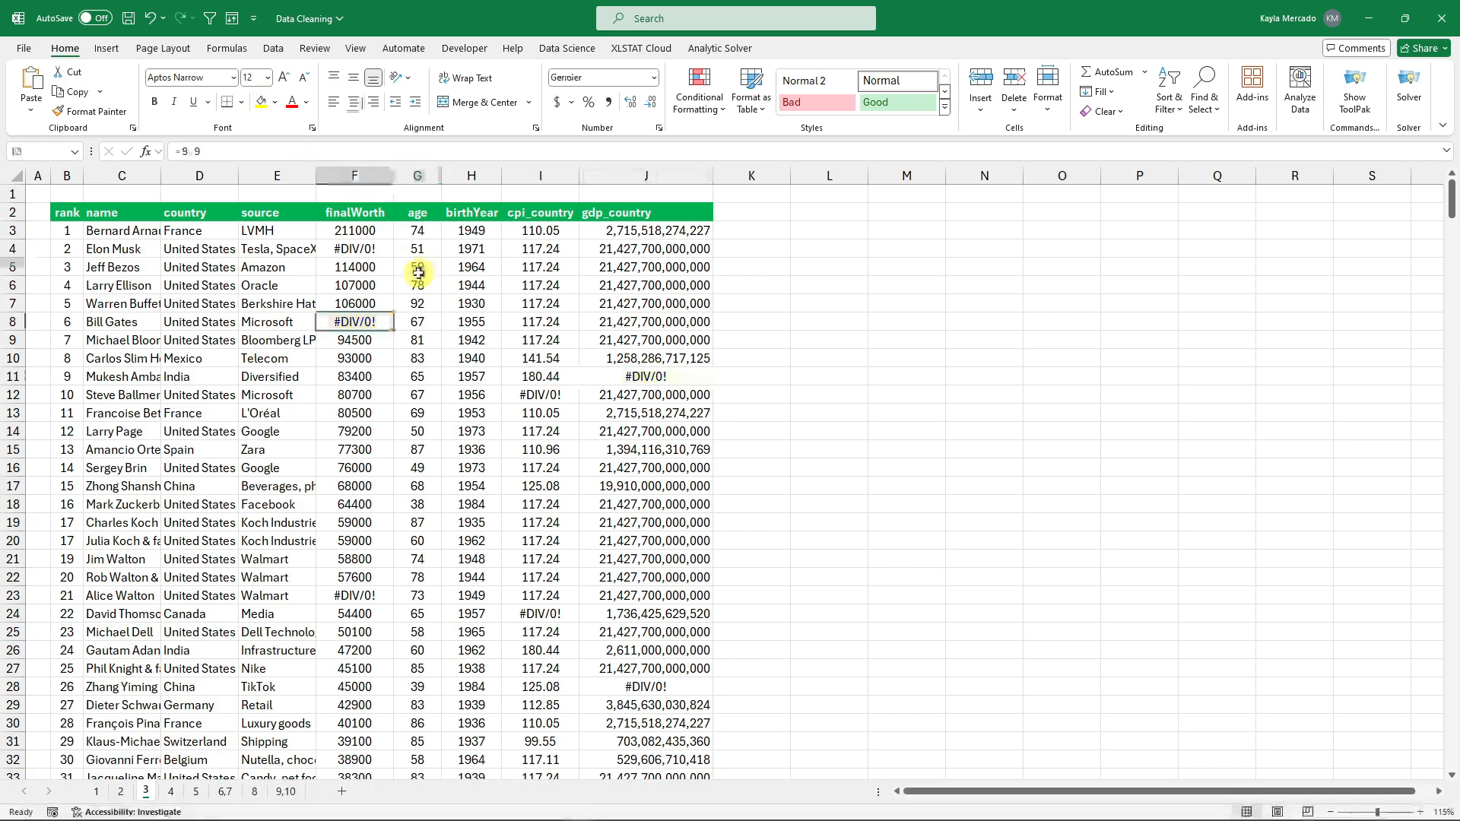
mouse_move(1450, 200)
mouse_down()
mouse_move(1452, 448)
mouse_move(1443, 179)
mouse_up()
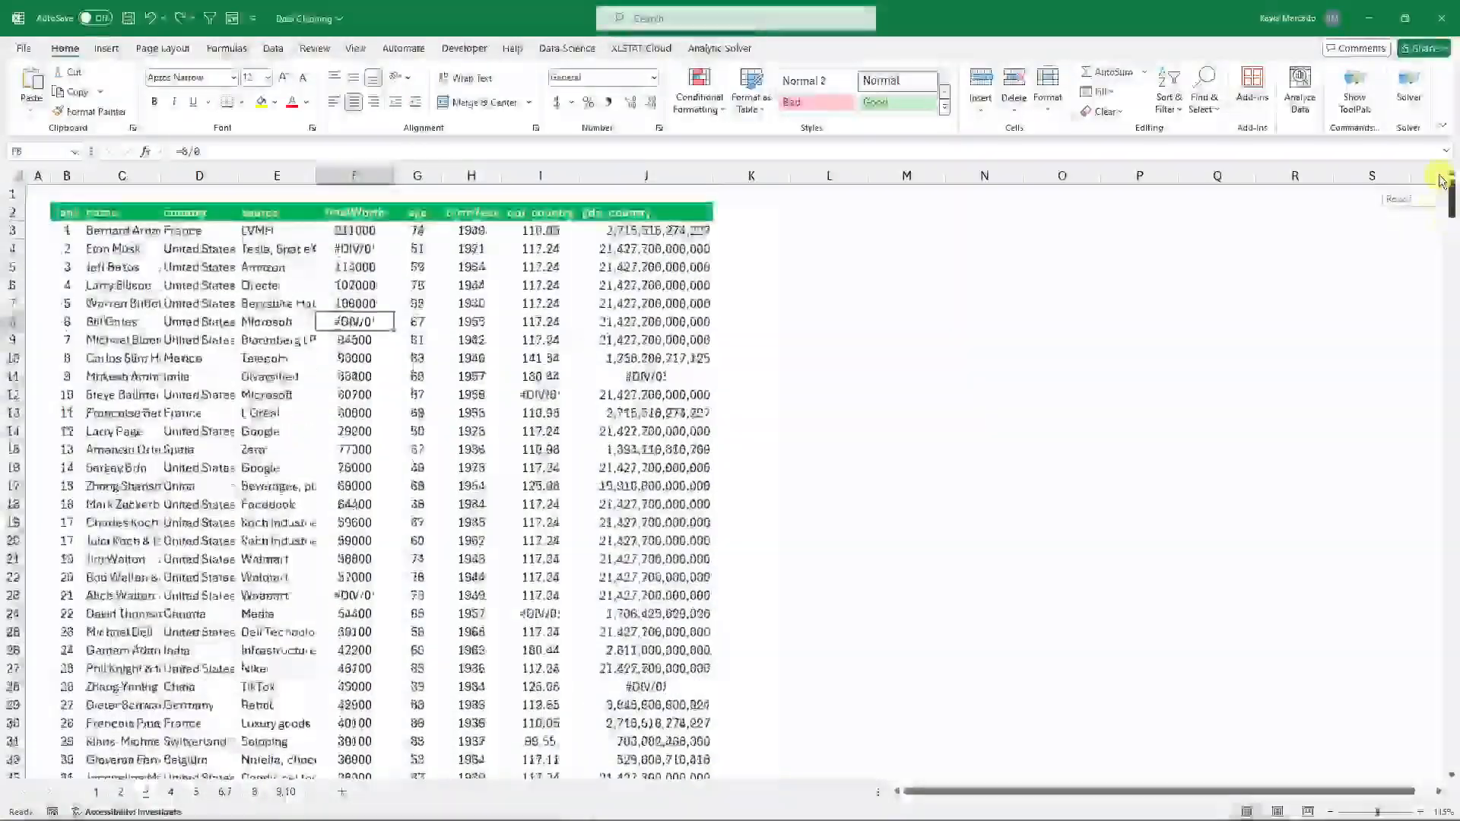
click(1433, 176)
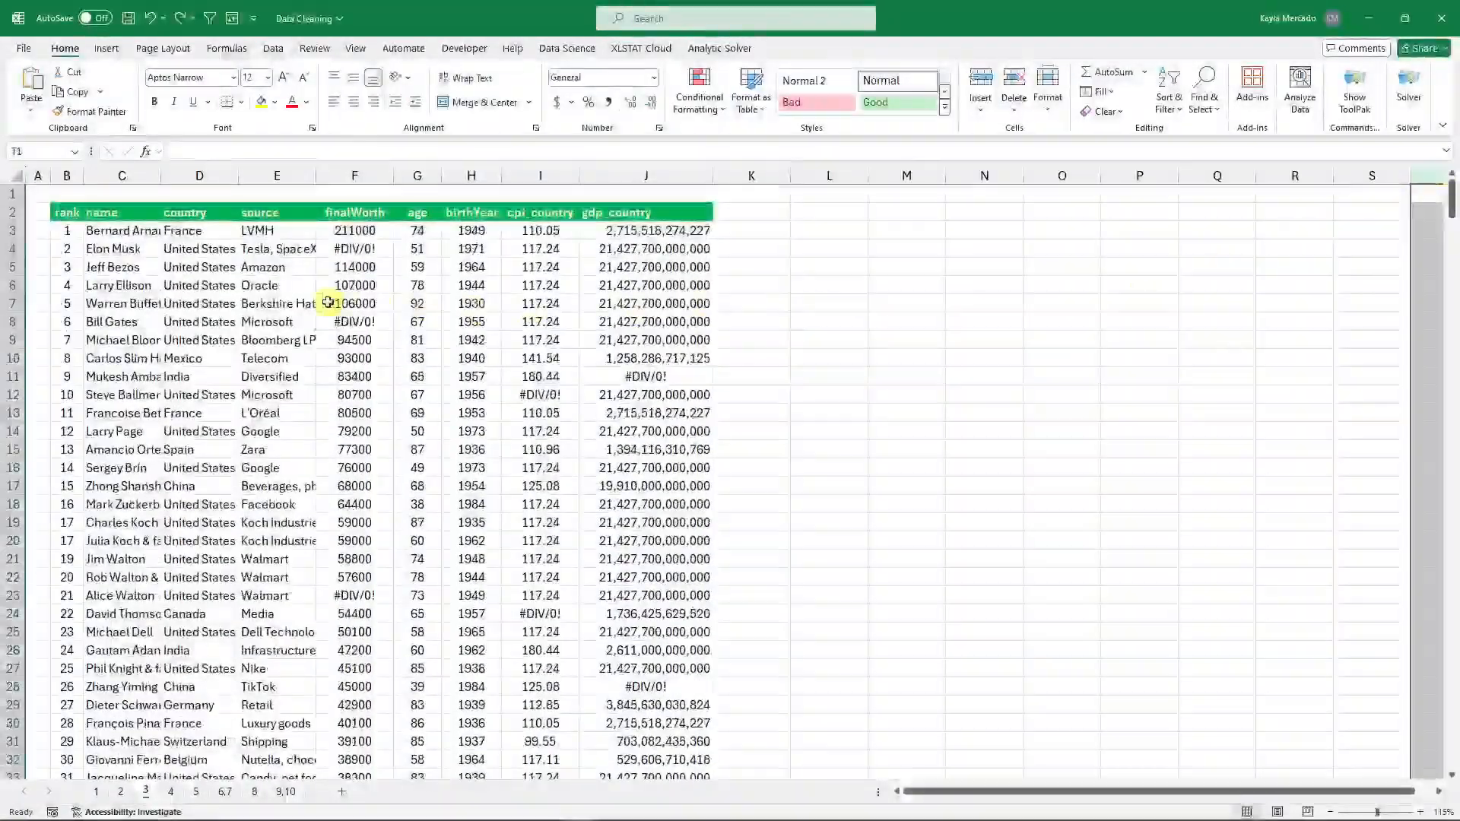
click(67, 231)
Select the whole table, then use Go To Special > Formulas with only Errors to pick every #DIV/0! cell.
key(ctrl+a)
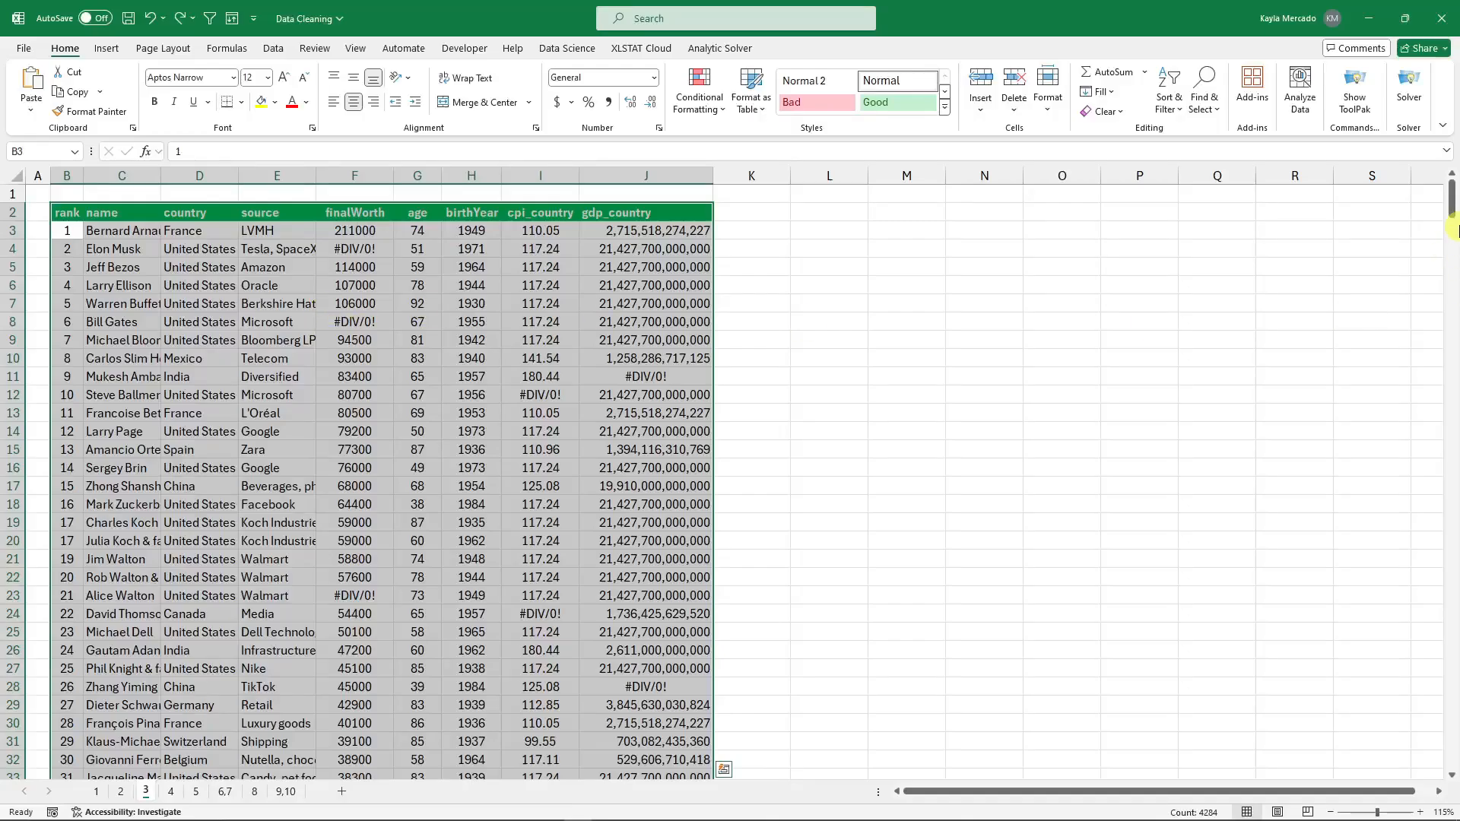
drag(1452, 228, 920, 324)
click(1210, 106)
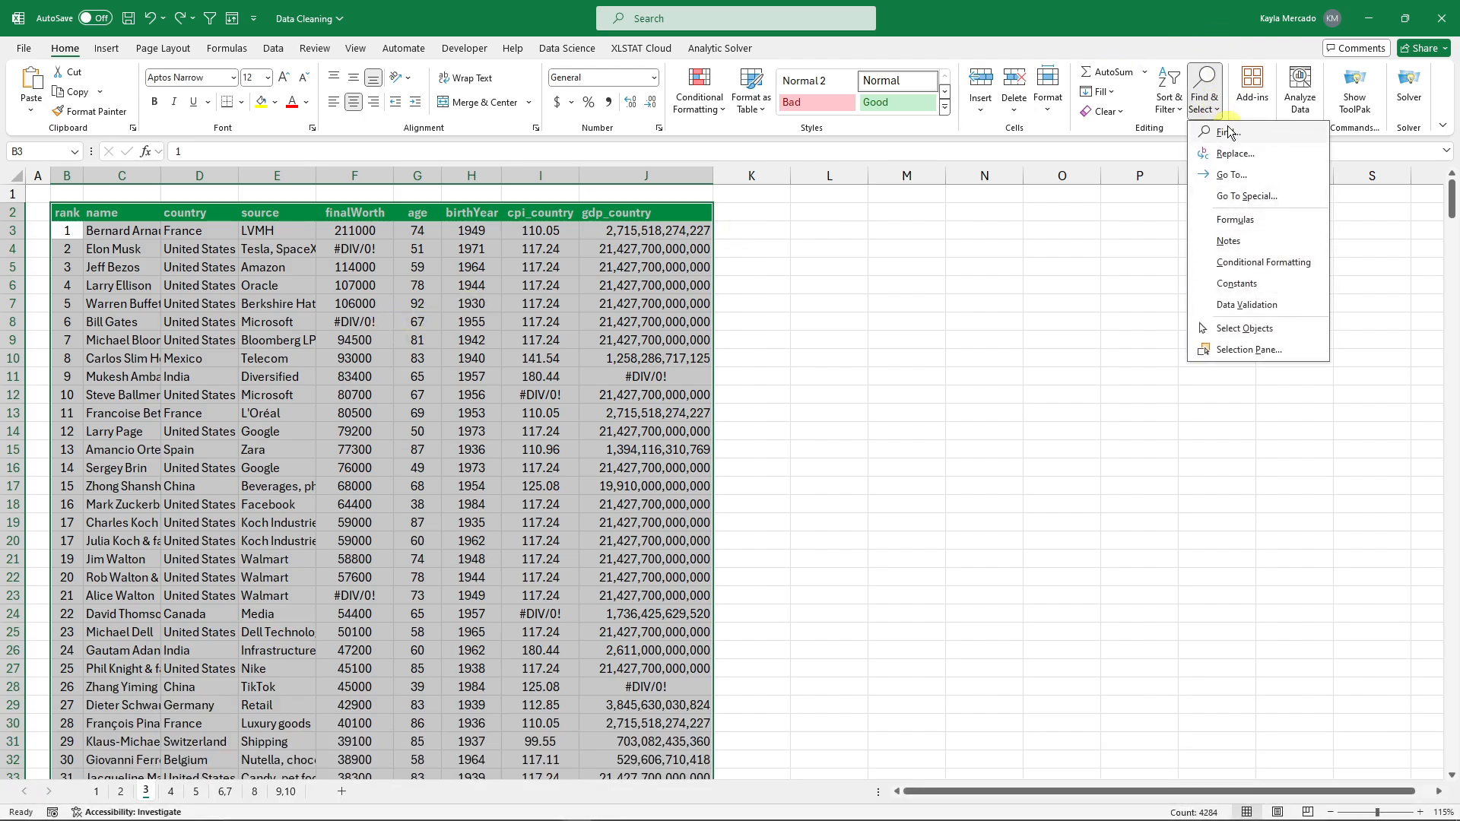
click(1236, 199)
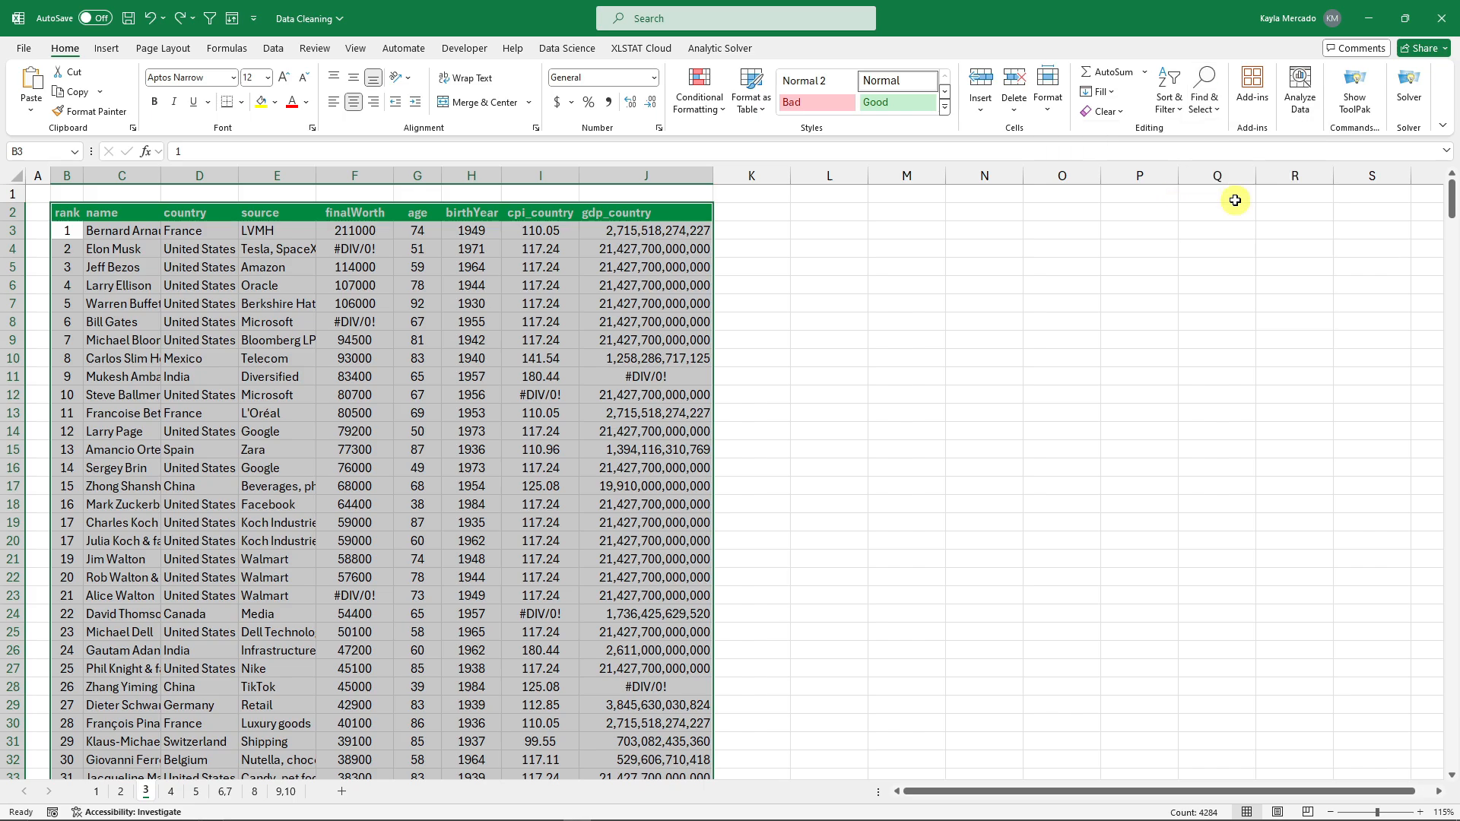
click(665, 319)
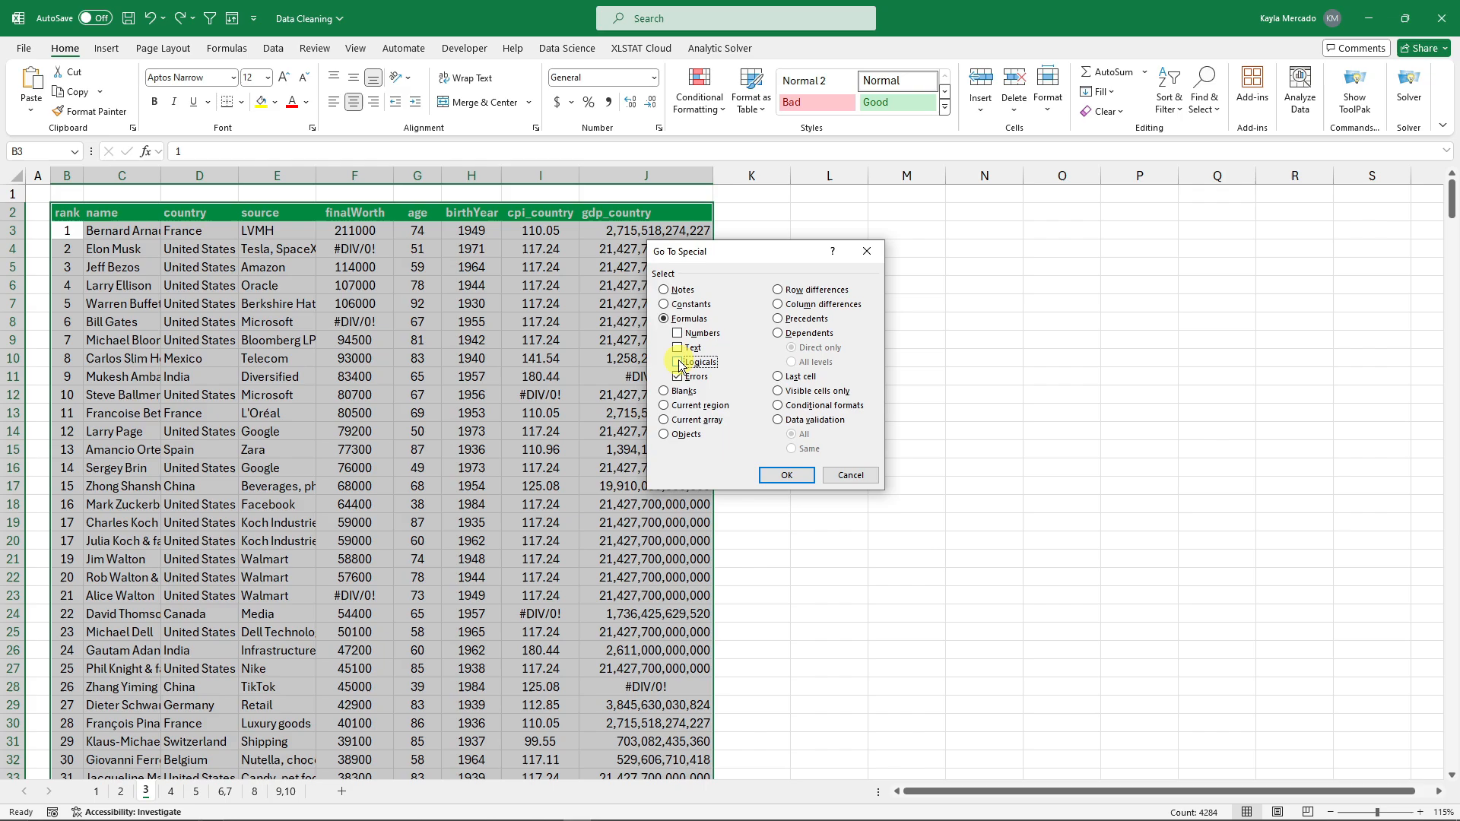
click(711, 379)
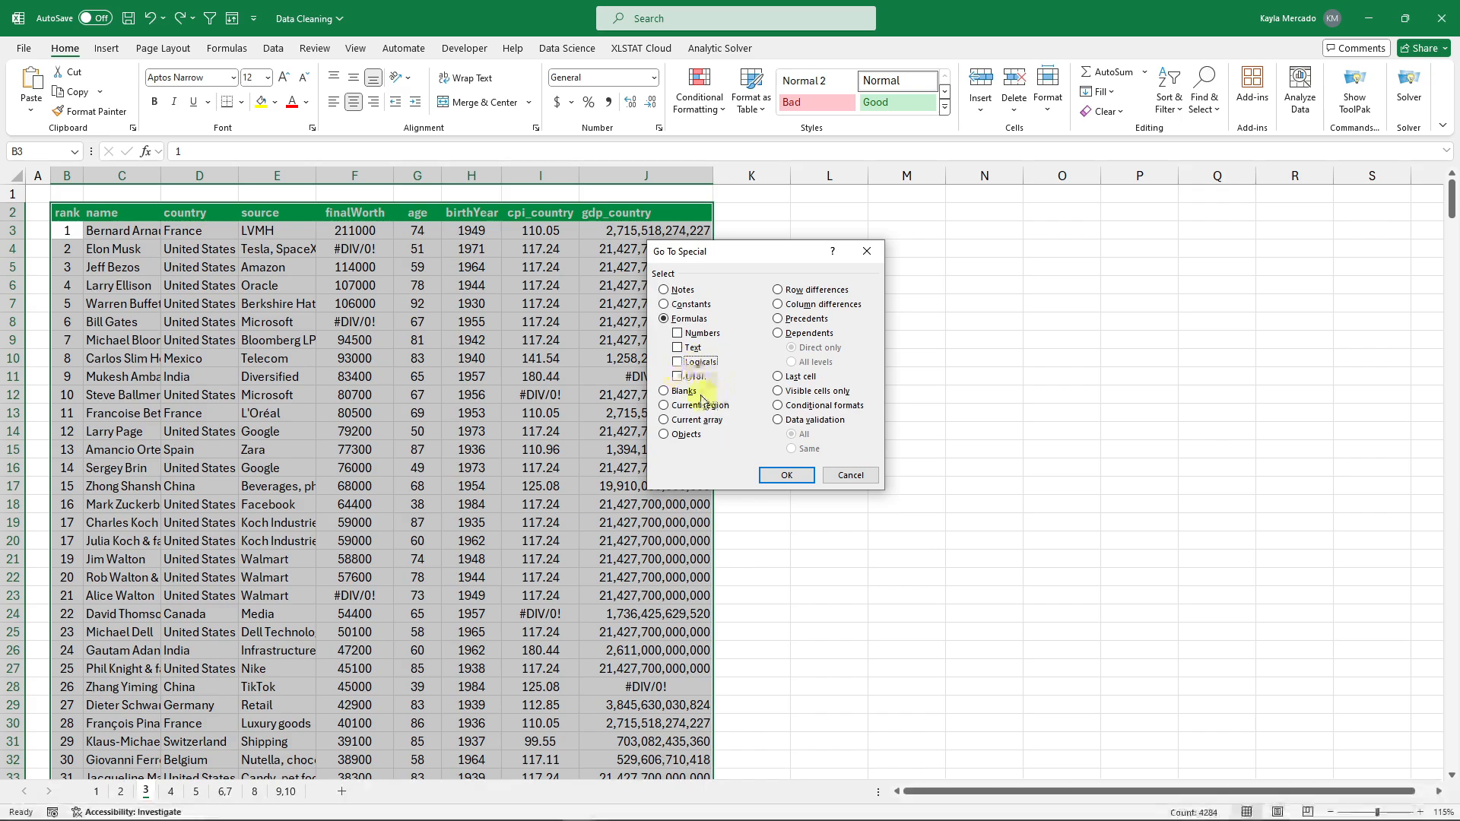
click(786, 475)
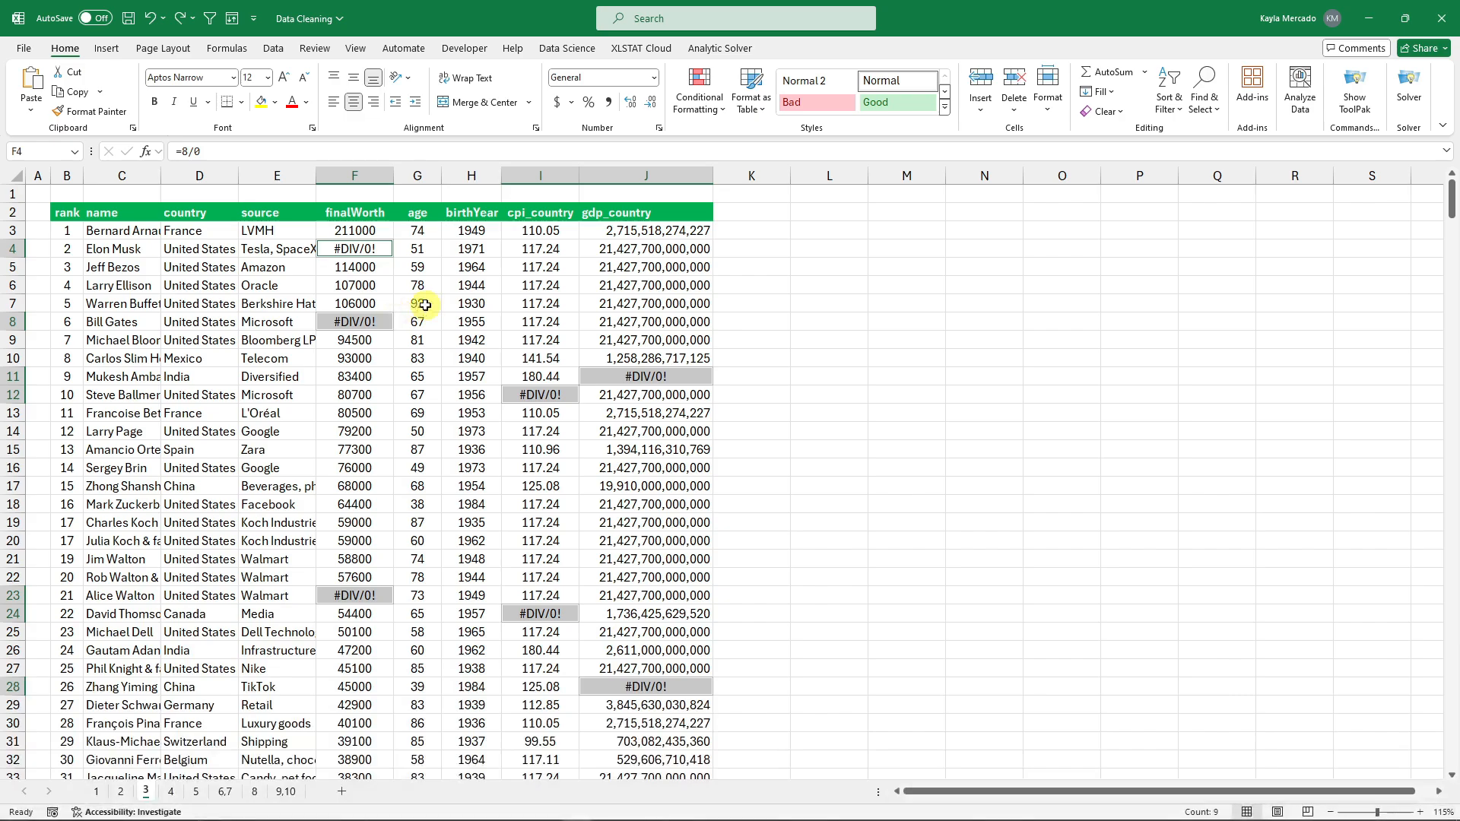
Make the selected #DIV/0! cells bold with yellow fill and red font, then go to sheet 4.
click(155, 102)
click(263, 103)
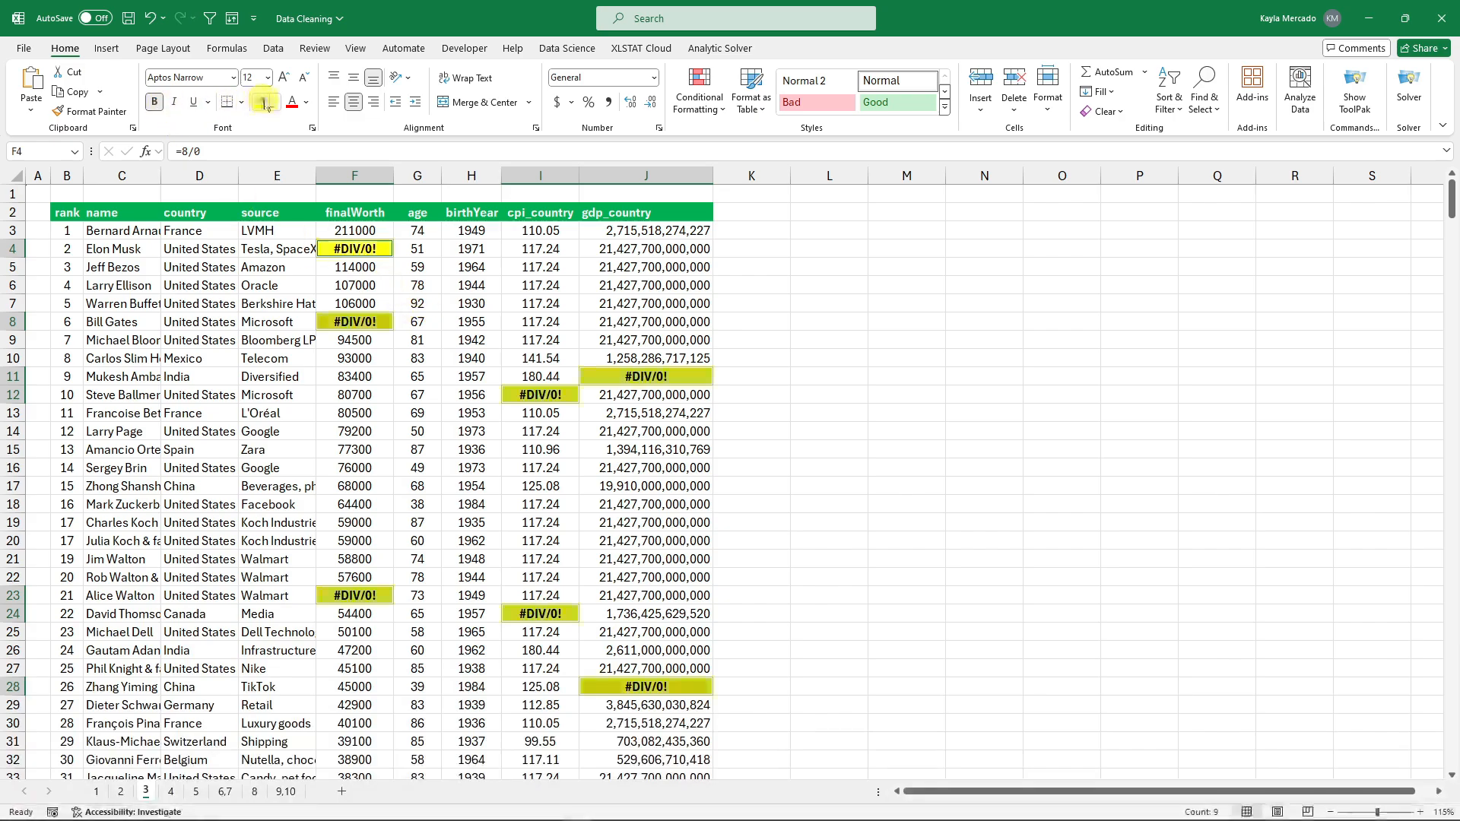
click(294, 106)
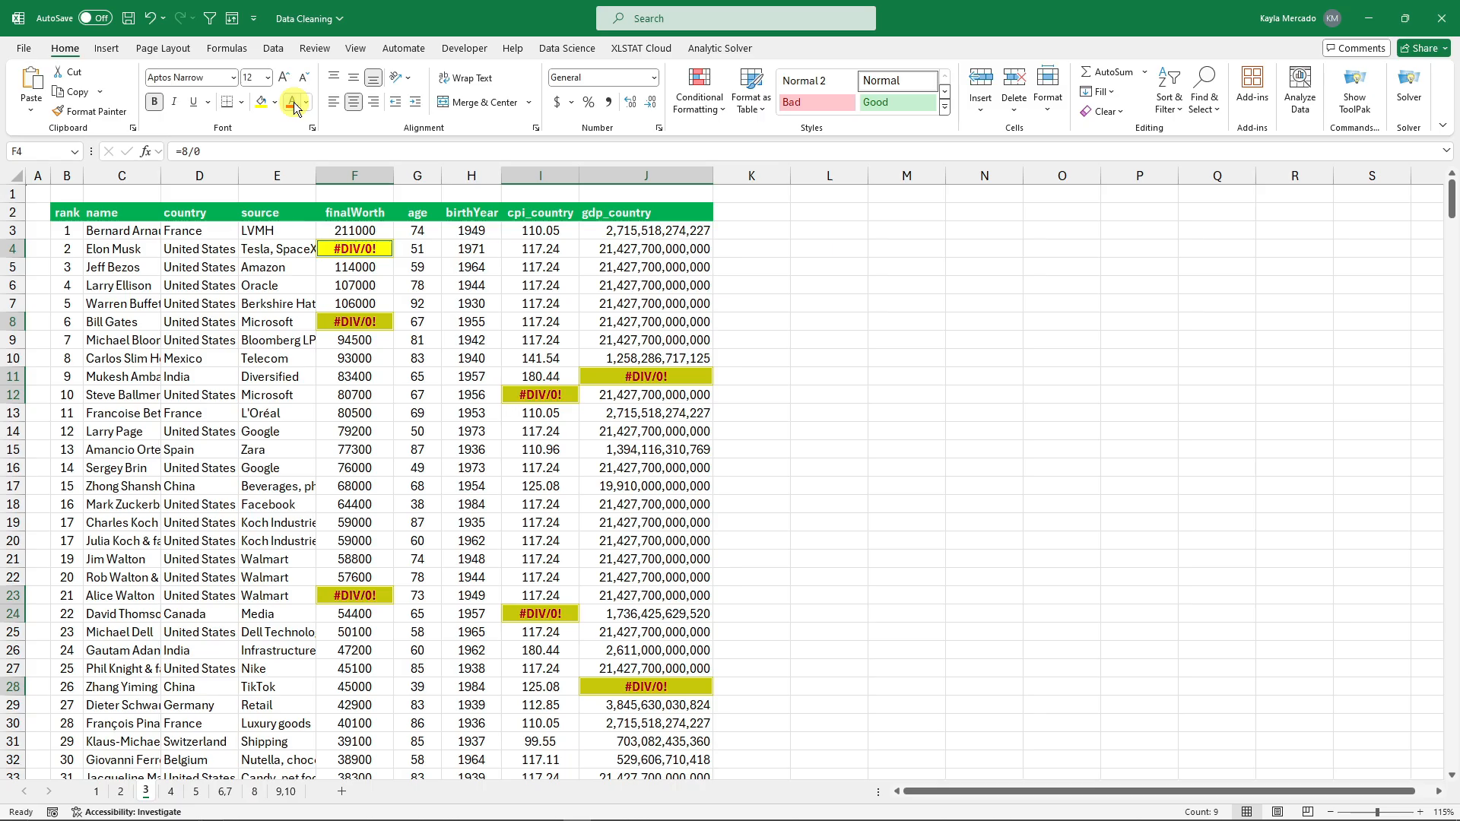
mouse_move(1450, 201)
mouse_down()
mouse_move(1450, 676)
mouse_move(1452, 199)
mouse_move(1452, 232)
mouse_move(1448, 218)
mouse_up()
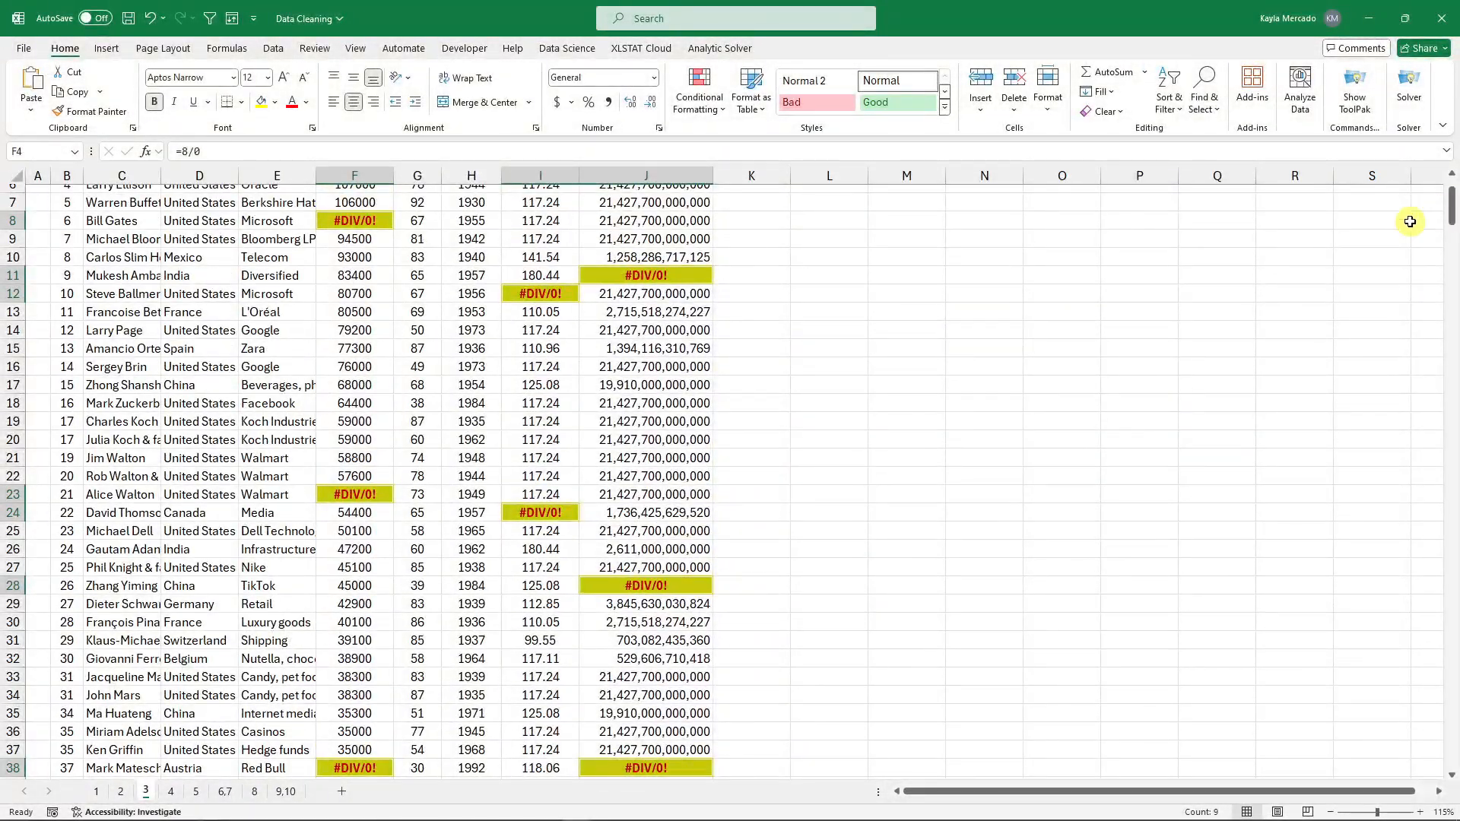
key(ctrl+Page_Down)
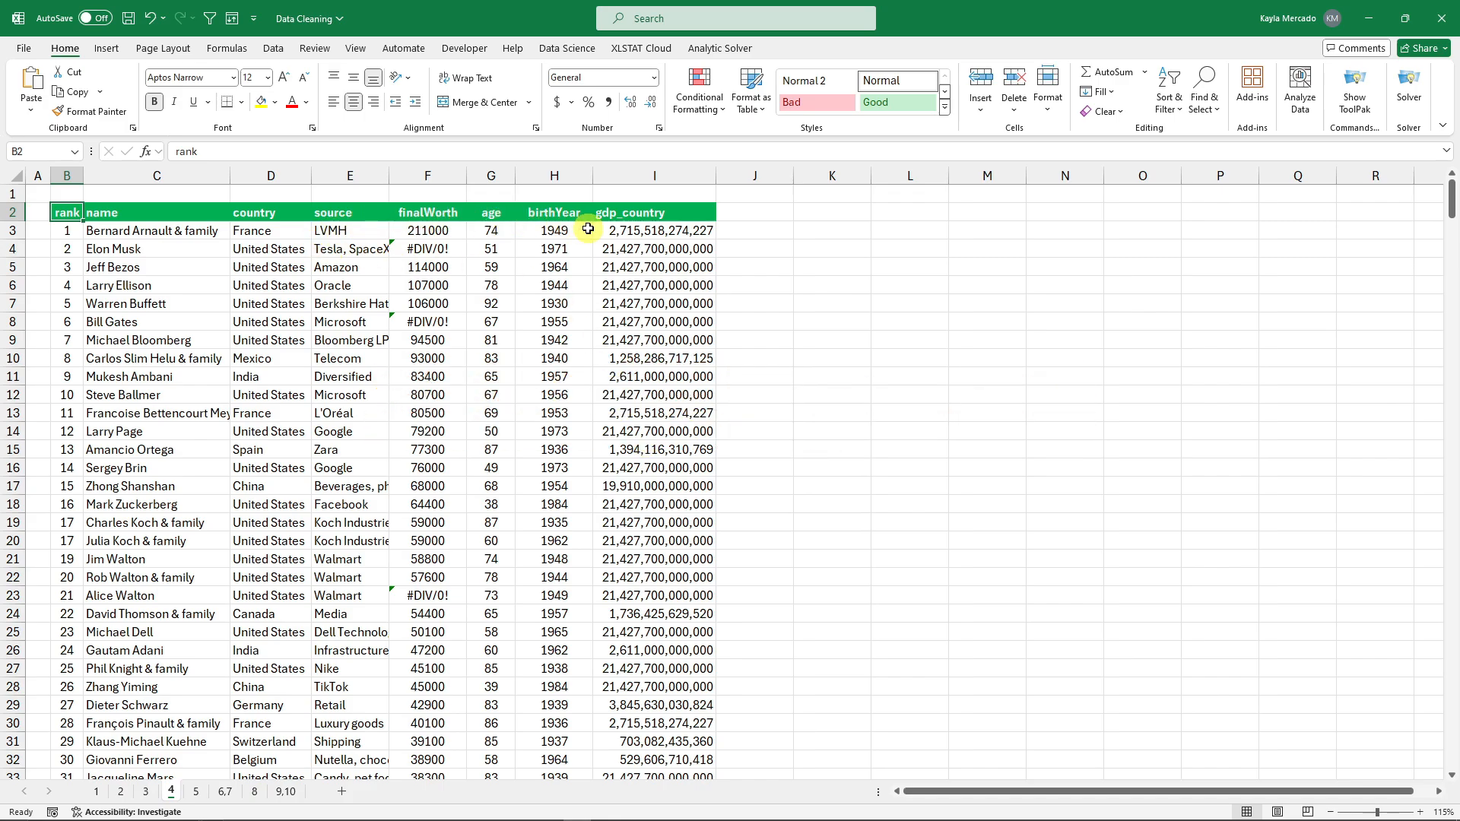
Cancel an accidental move of I4's value to I19, keeping the existing data.
click(832, 247)
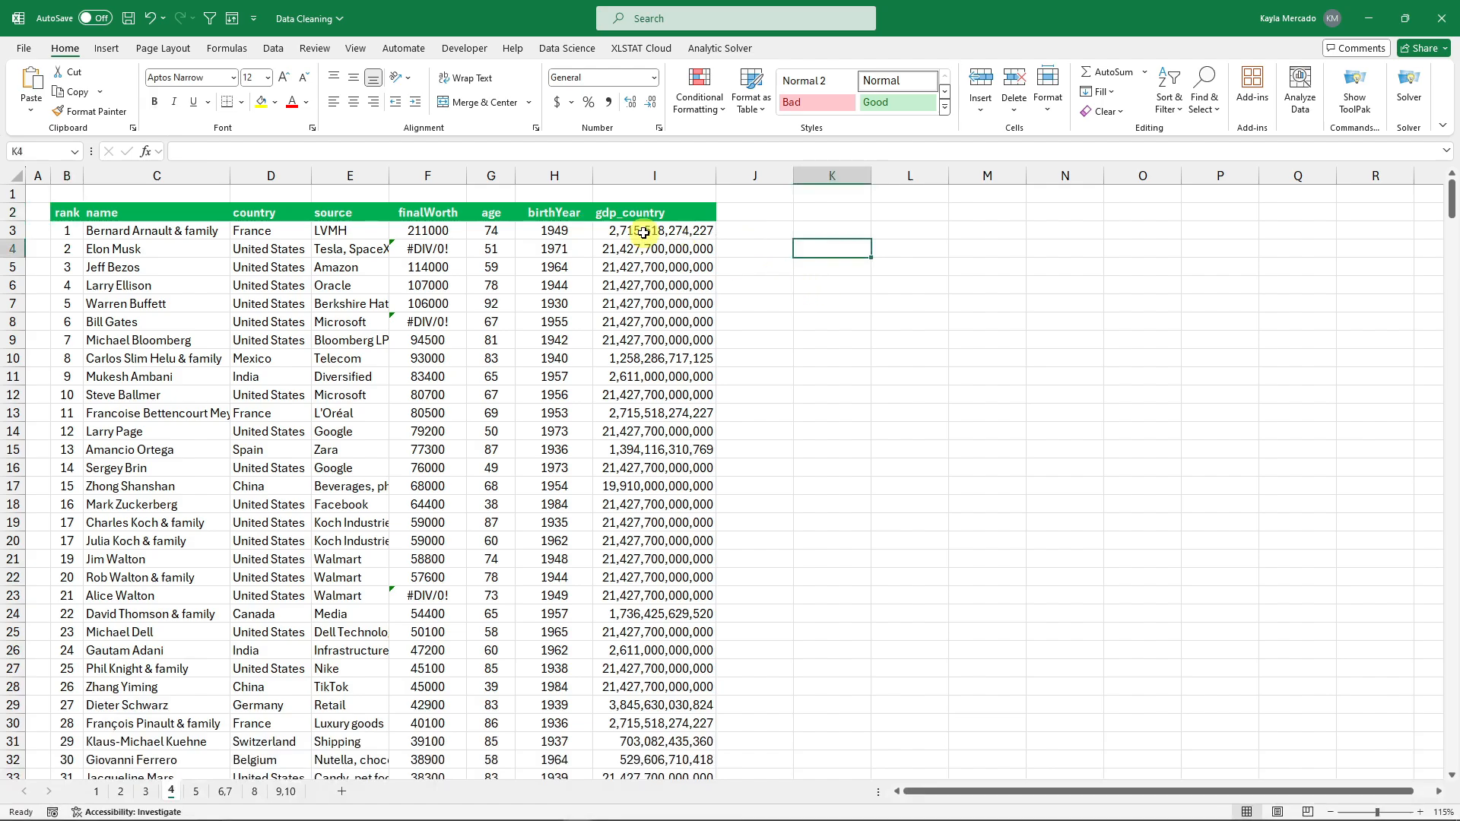
click(660, 178)
click(851, 248)
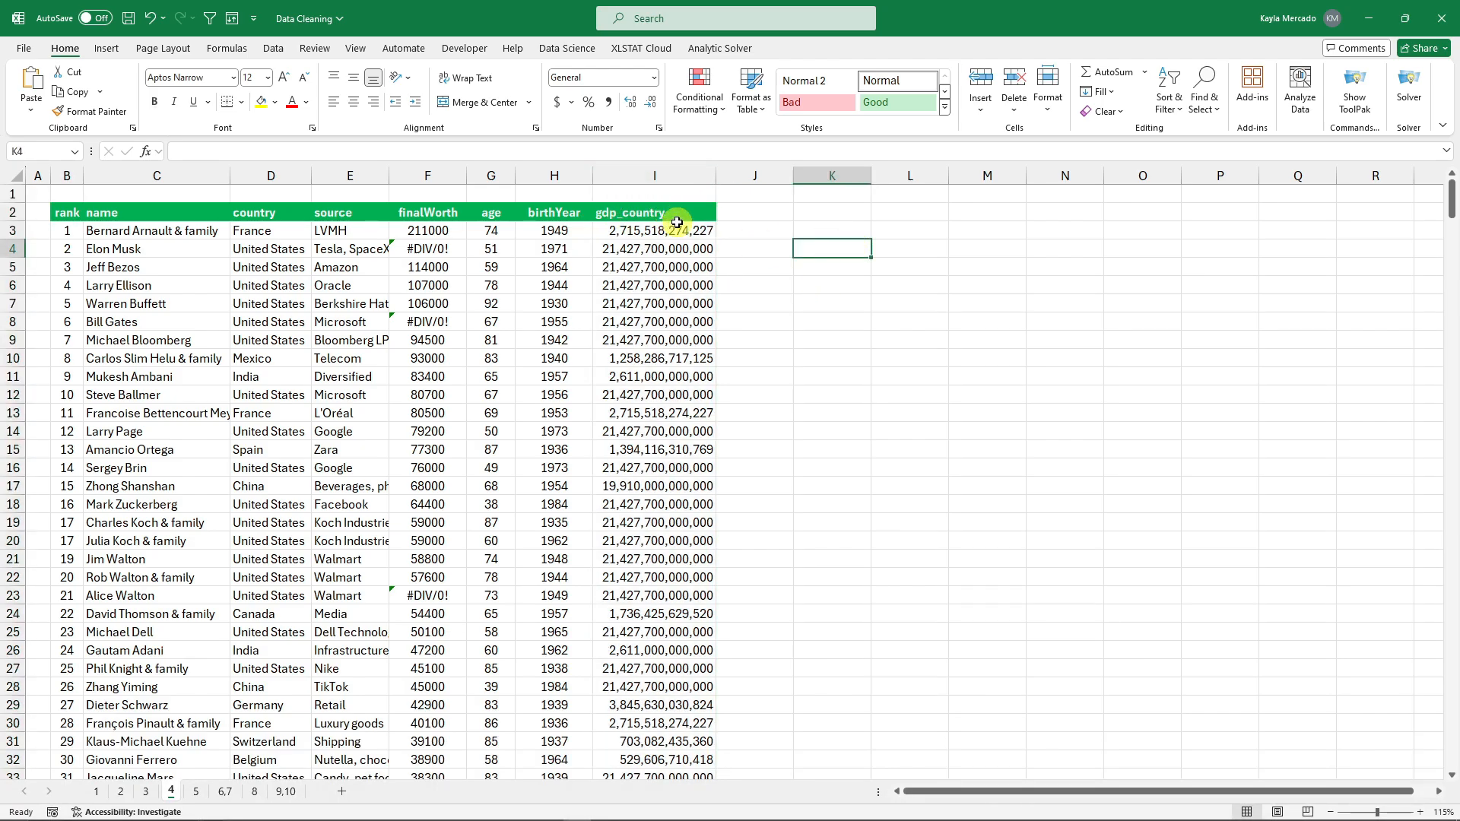
click(675, 248)
drag(675, 240, 669, 523)
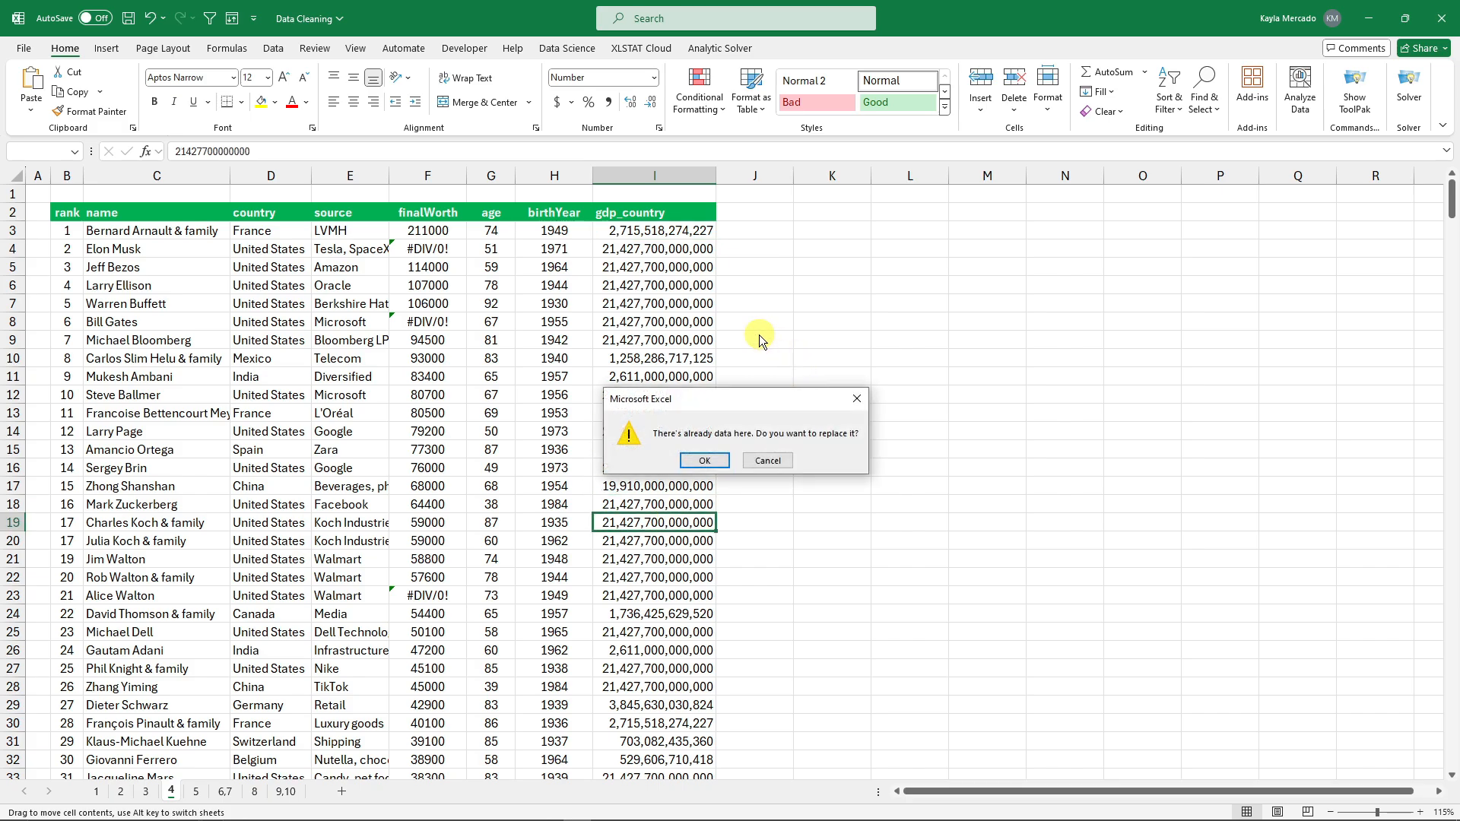
click(856, 409)
Select the gdp_country values from I3 down to the last row, I477.
drag(671, 230, 662, 631)
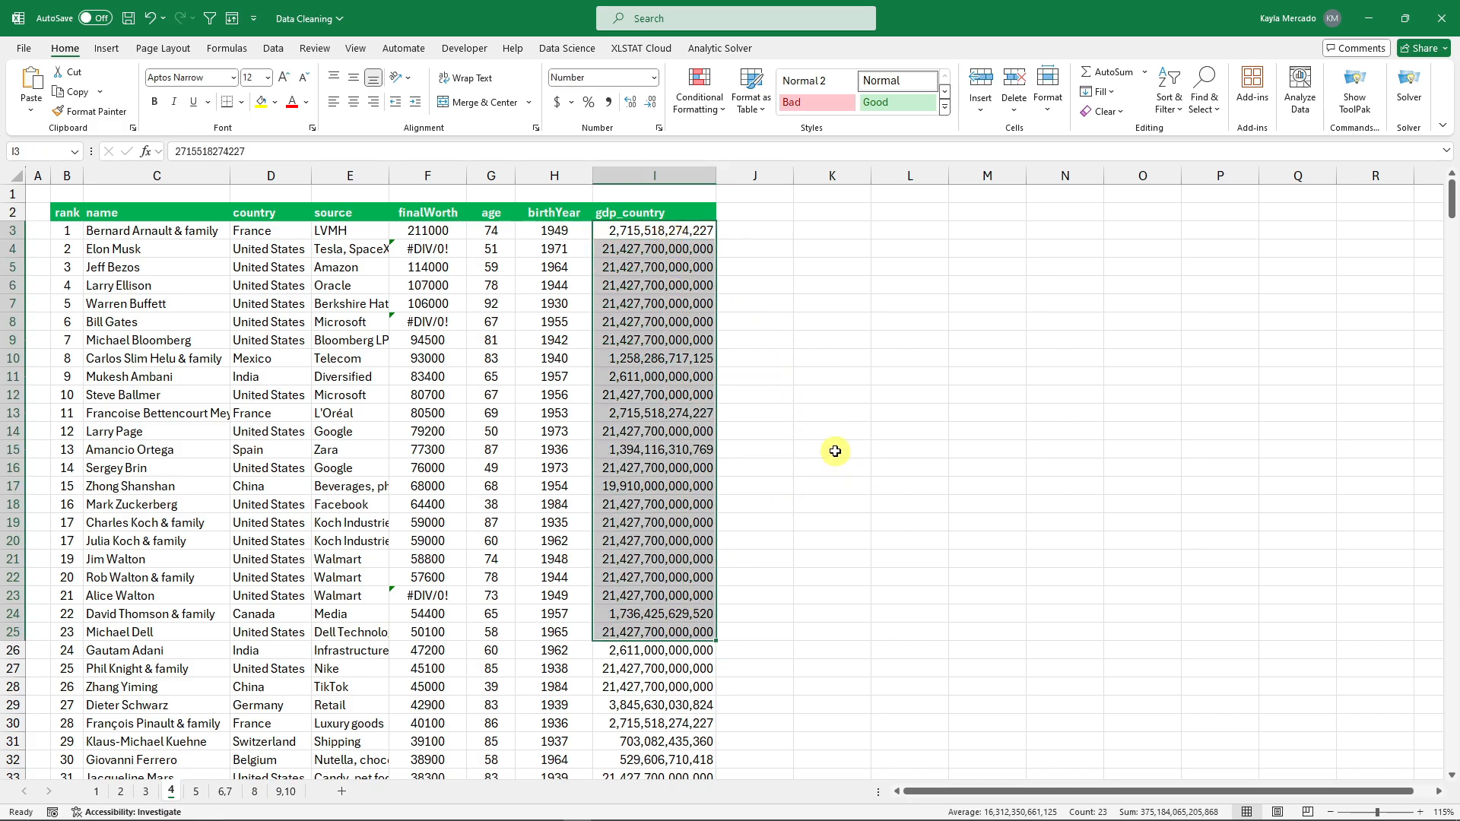
click(700, 236)
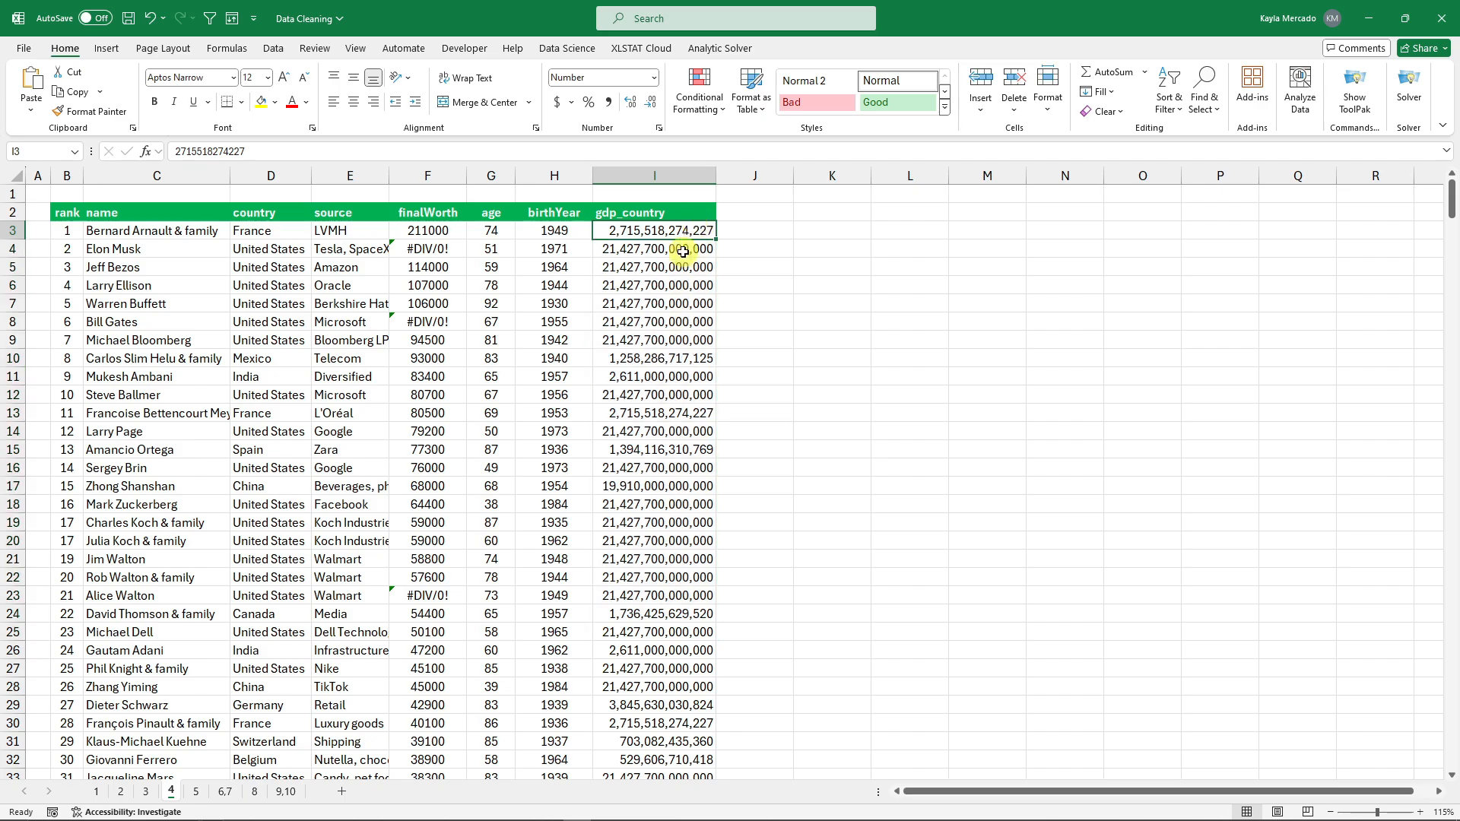
click(683, 251)
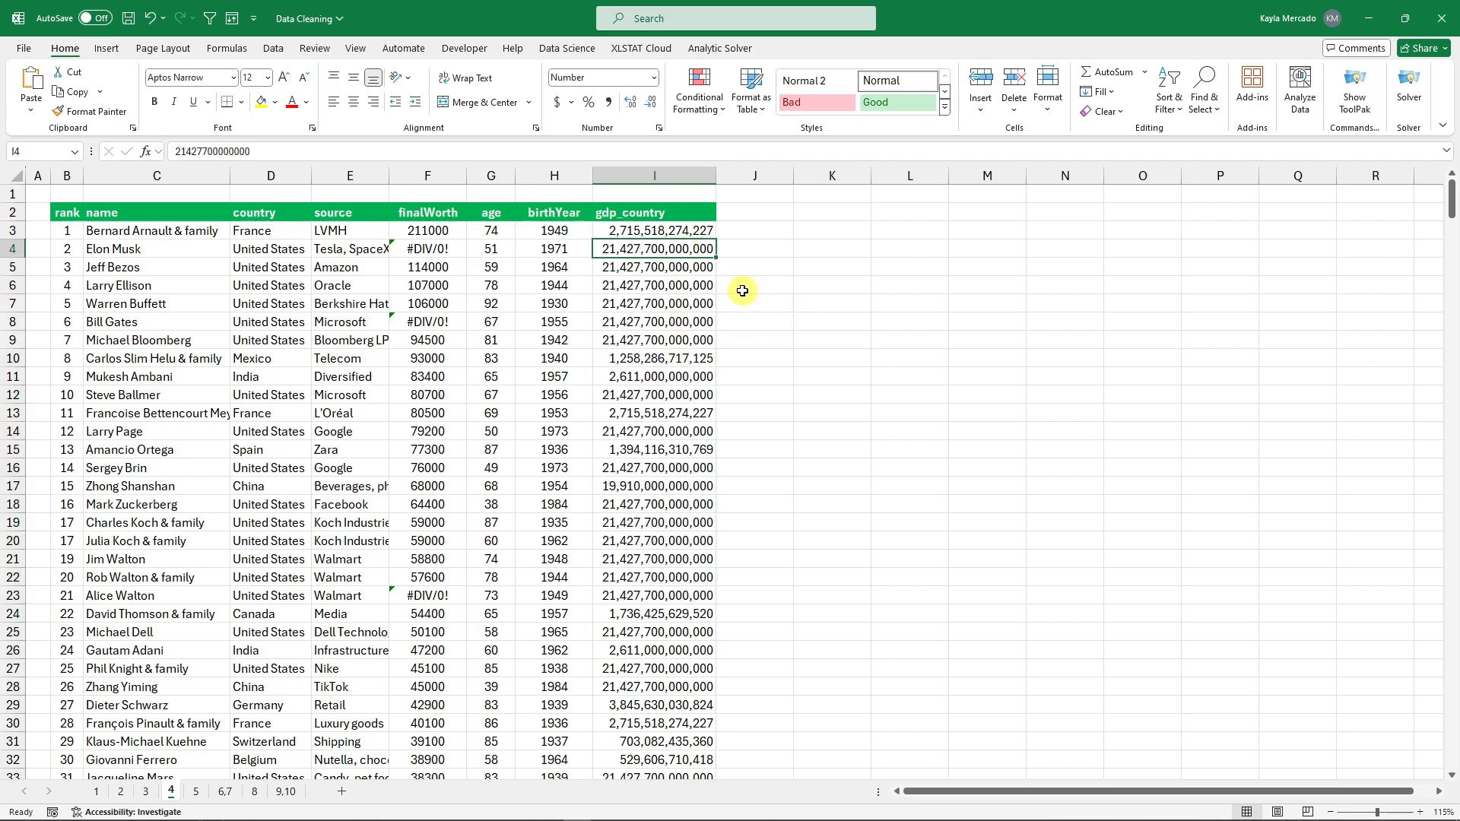
click(696, 305)
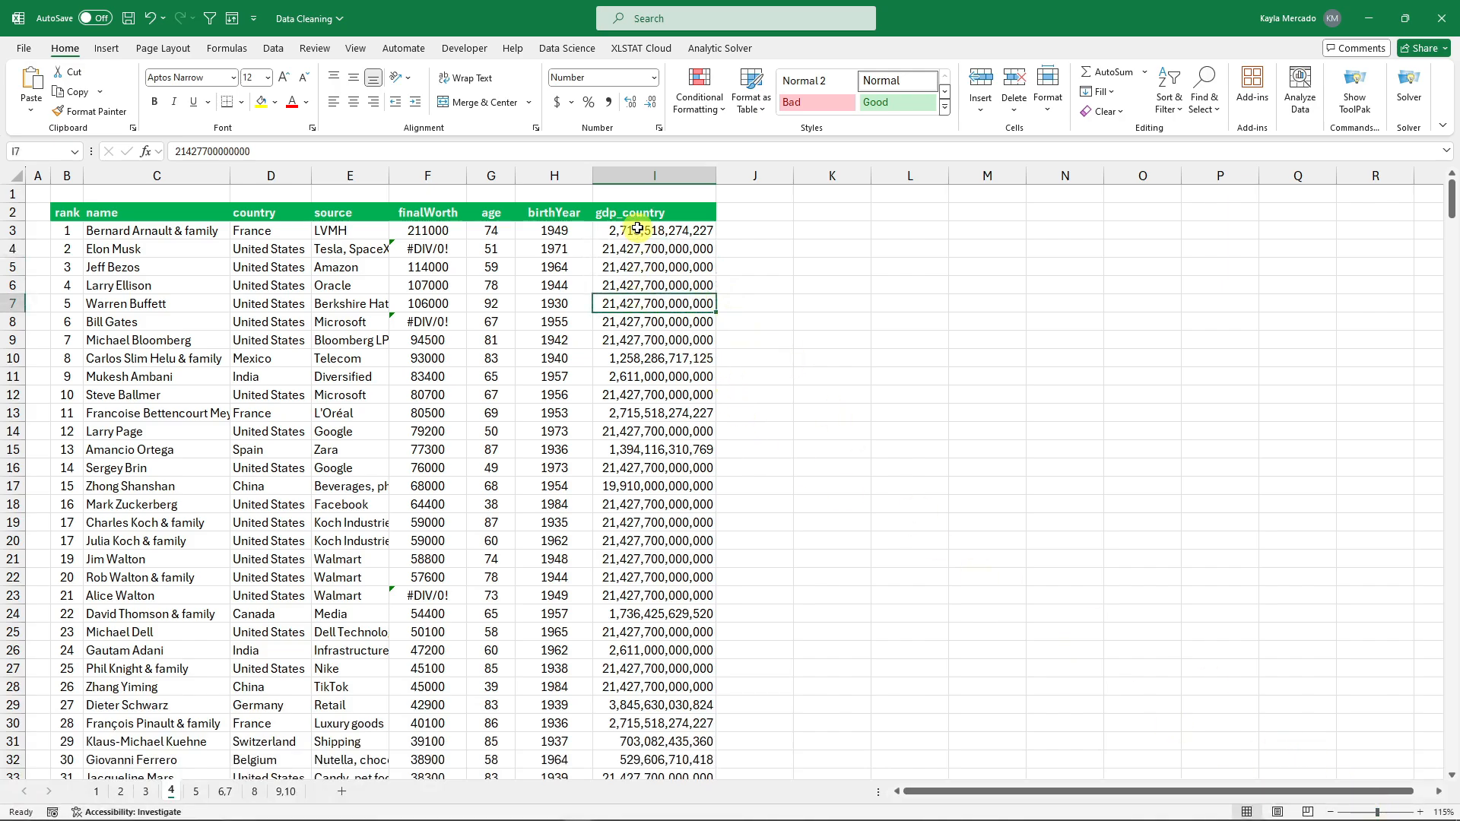
drag(637, 228, 645, 723)
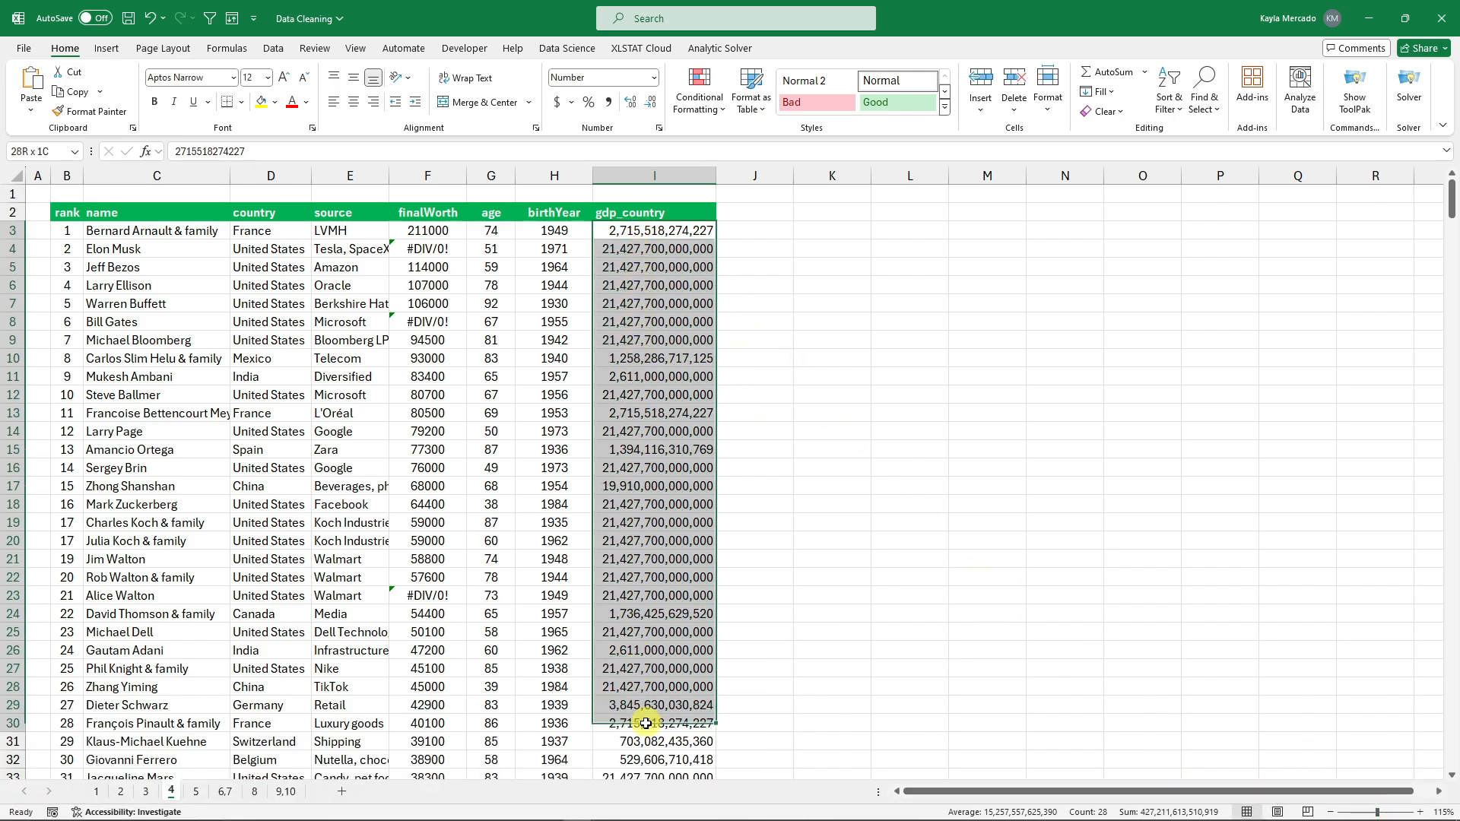
click(696, 234)
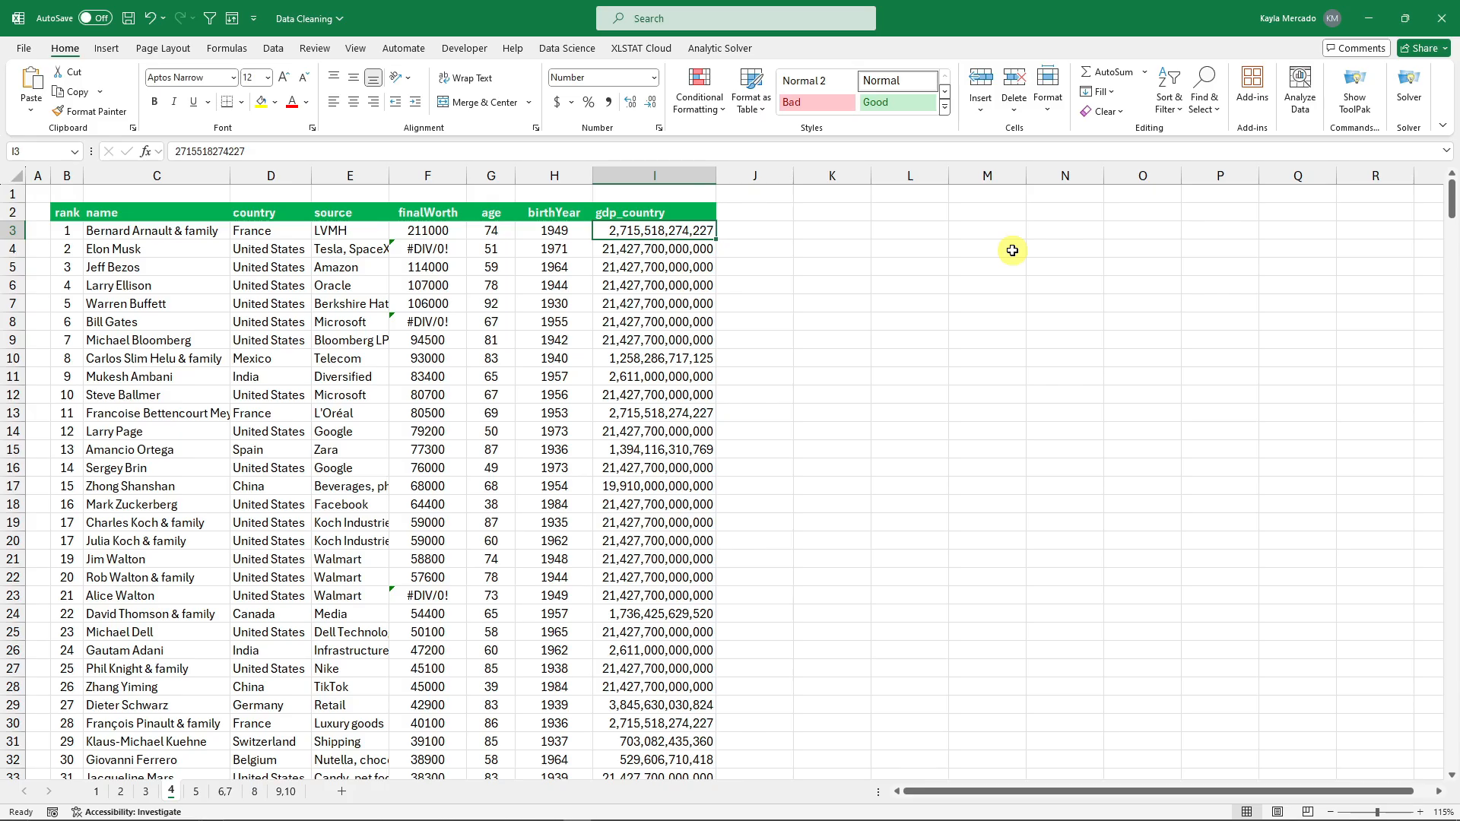
key(ctrl+shift+Down)
drag(1453, 742, 1433, 198)
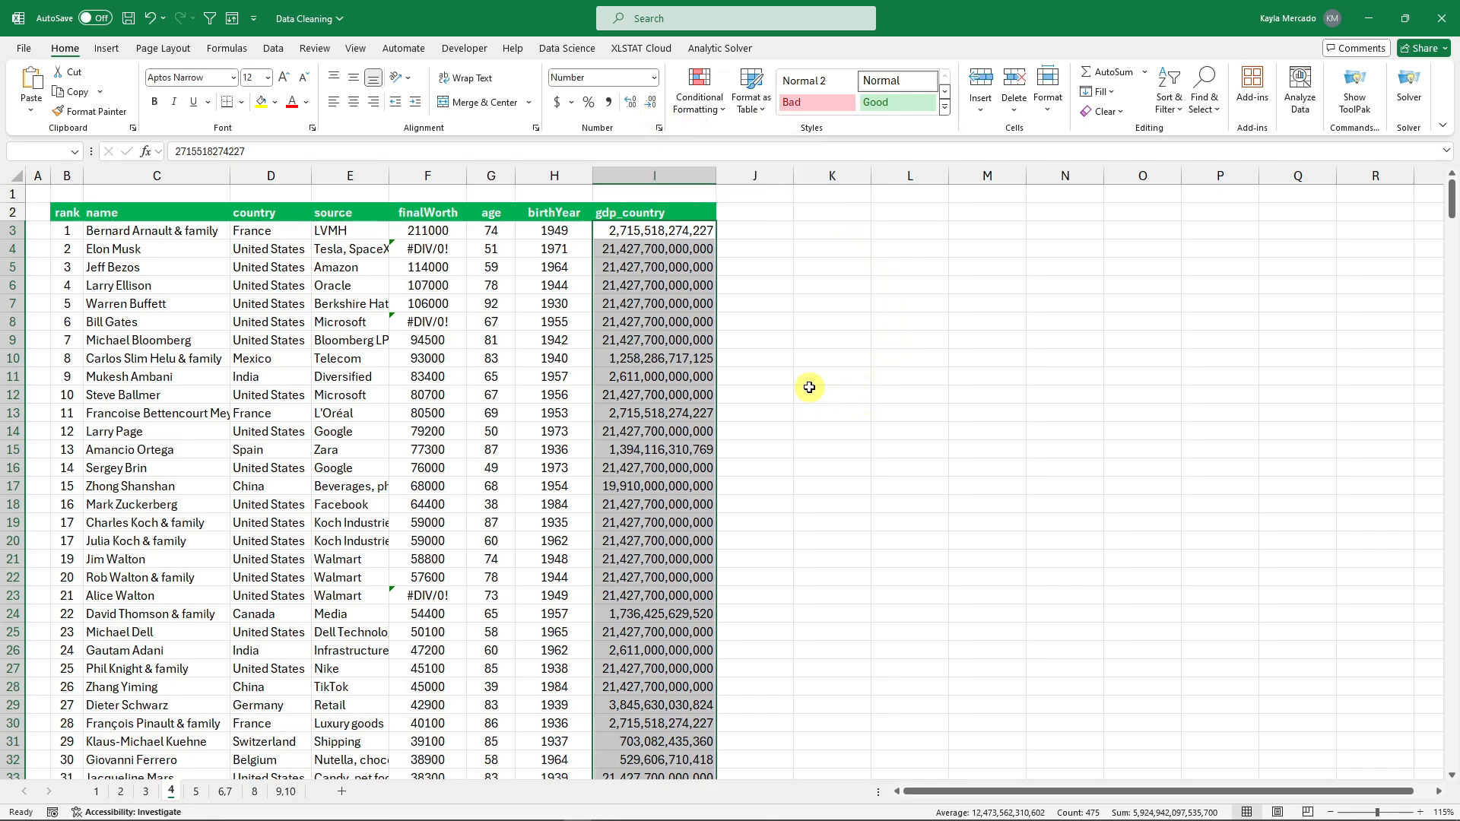
Apply the custom number format $#,##0,,, to the selected gdp_country values.
key(ctrl+1)
drag(762, 199, 825, 287)
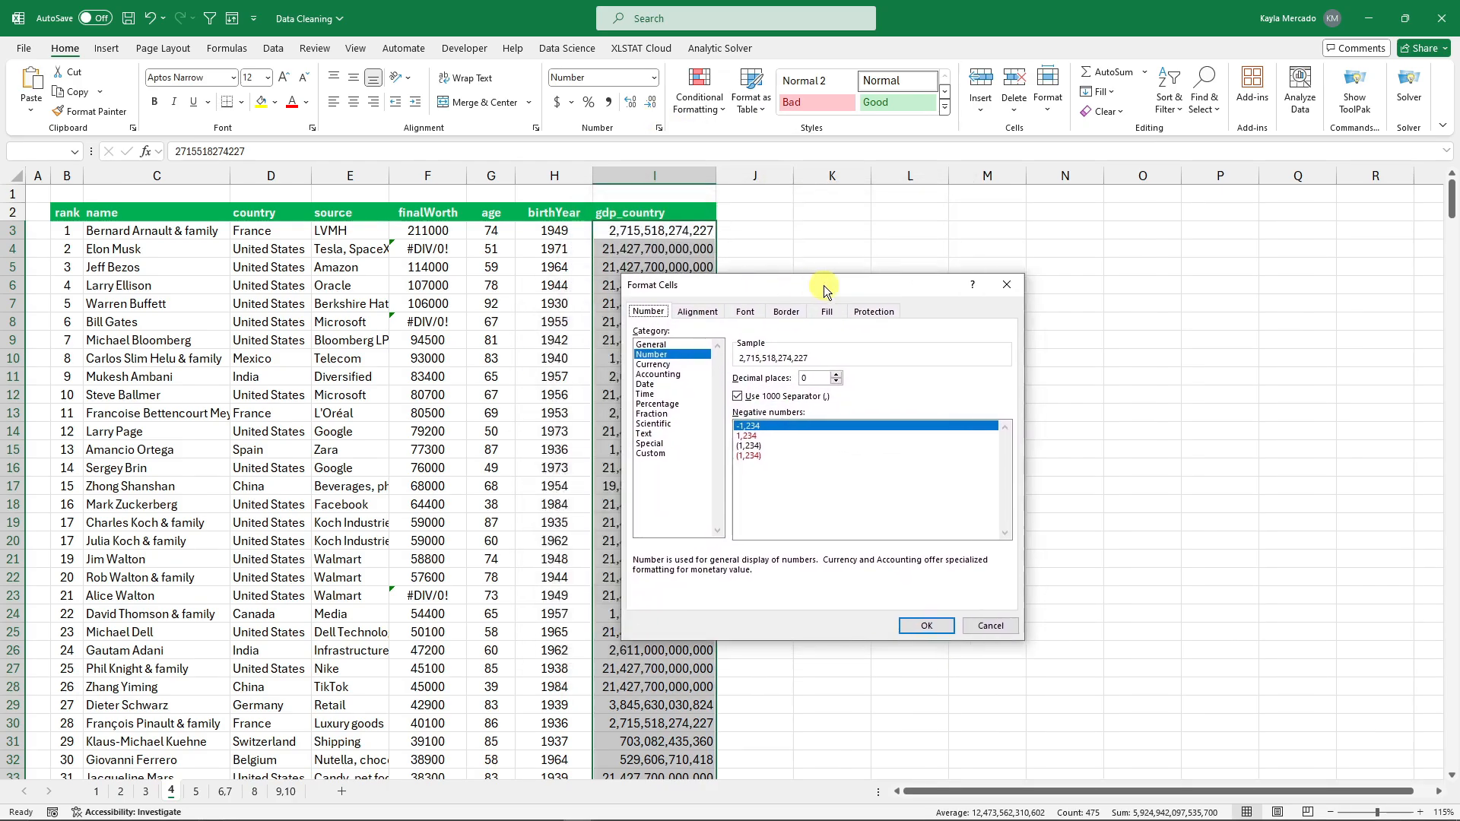
click(1006, 284)
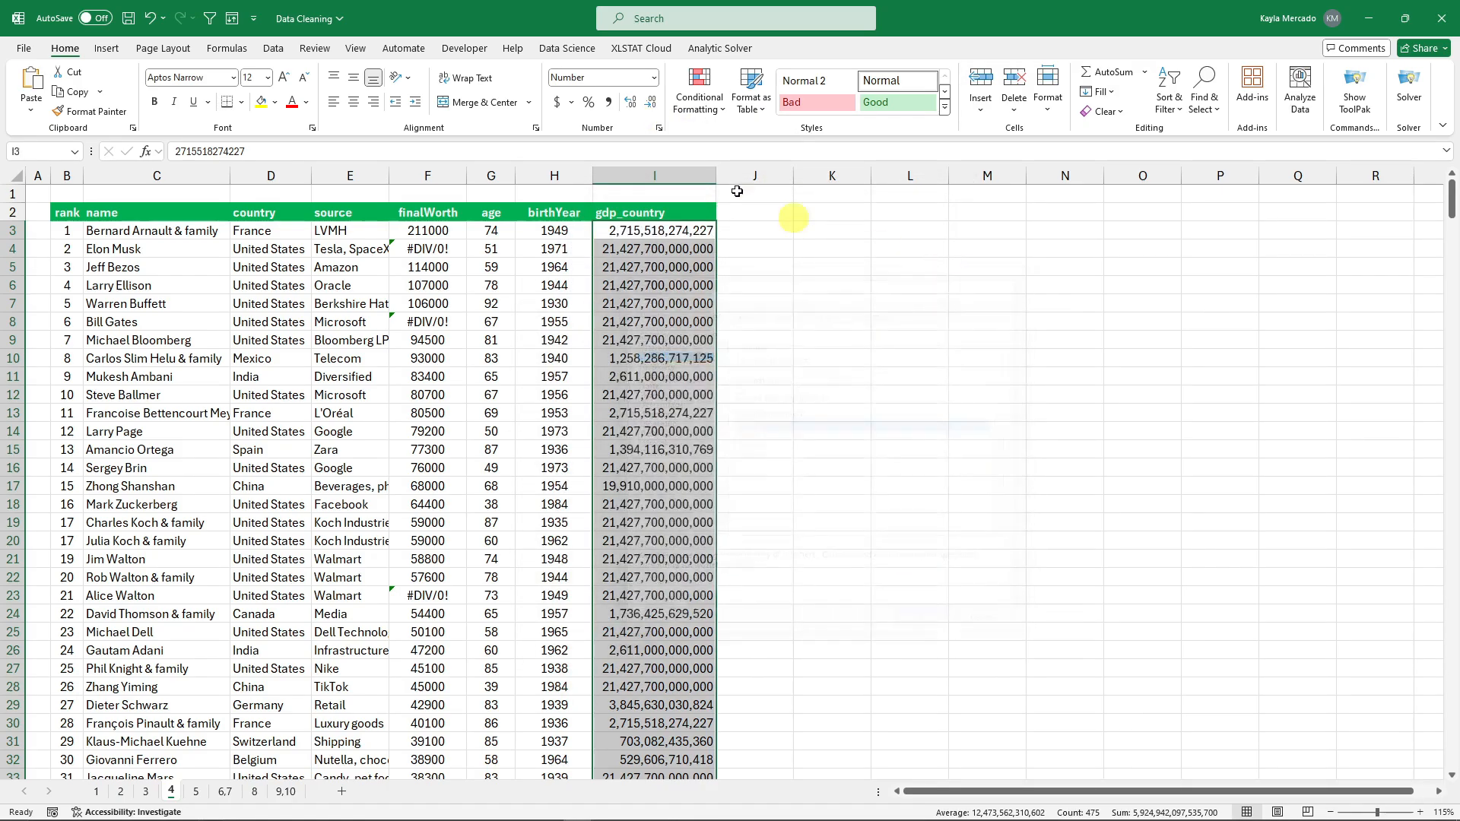
click(659, 129)
drag(886, 282, 816, 278)
key(Down)
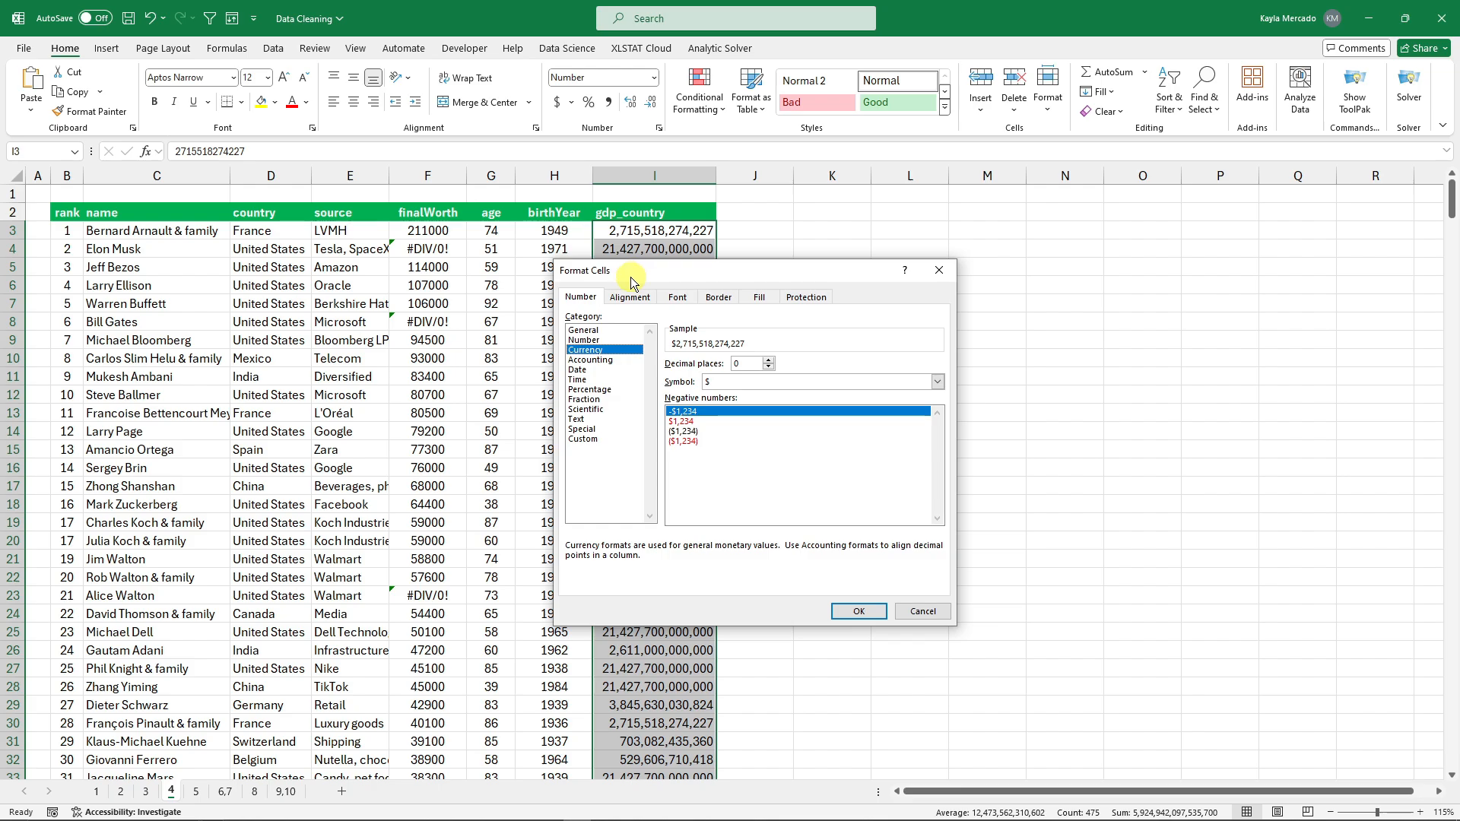
click(582, 439)
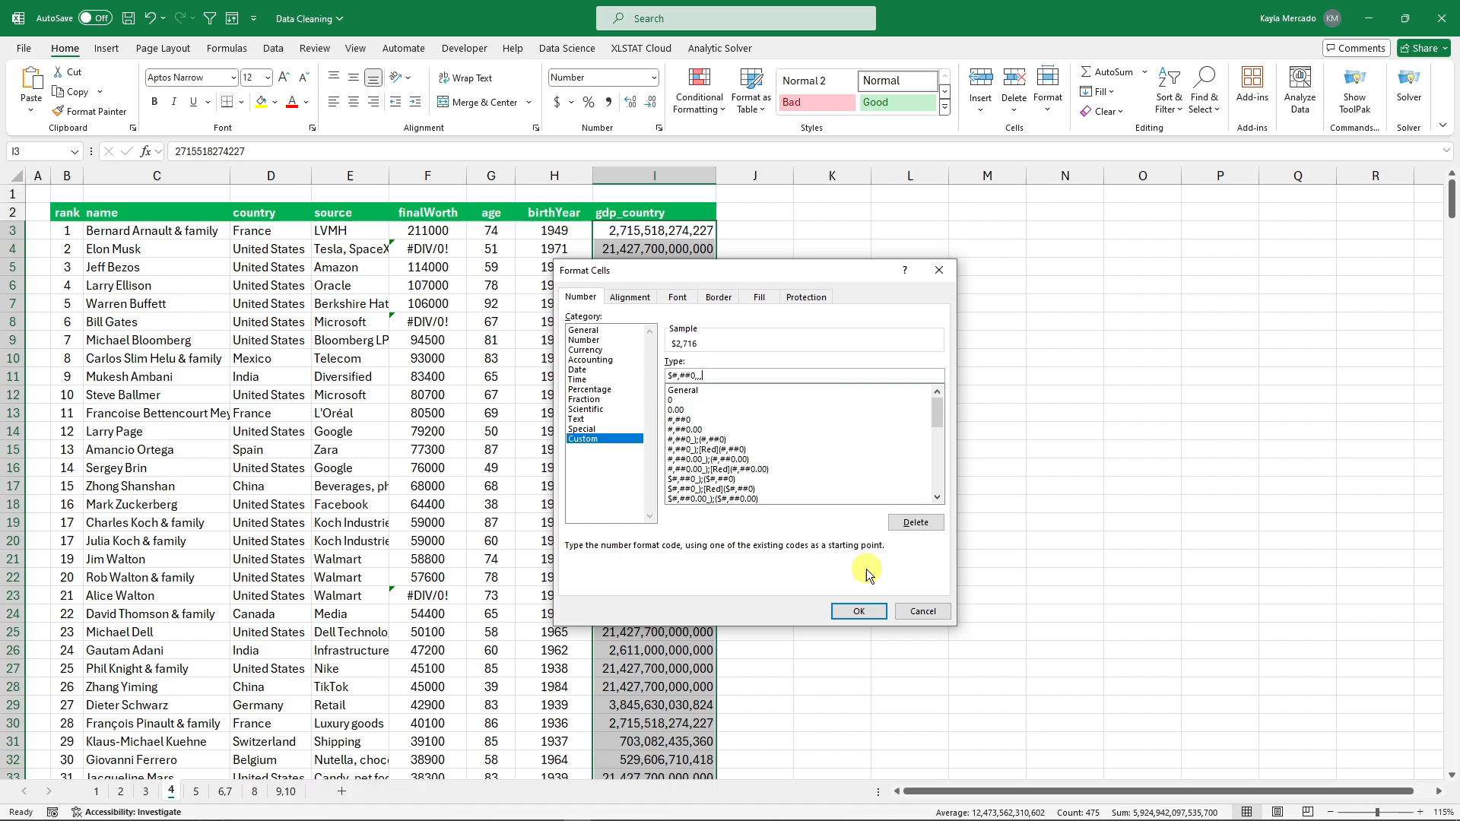
click(873, 617)
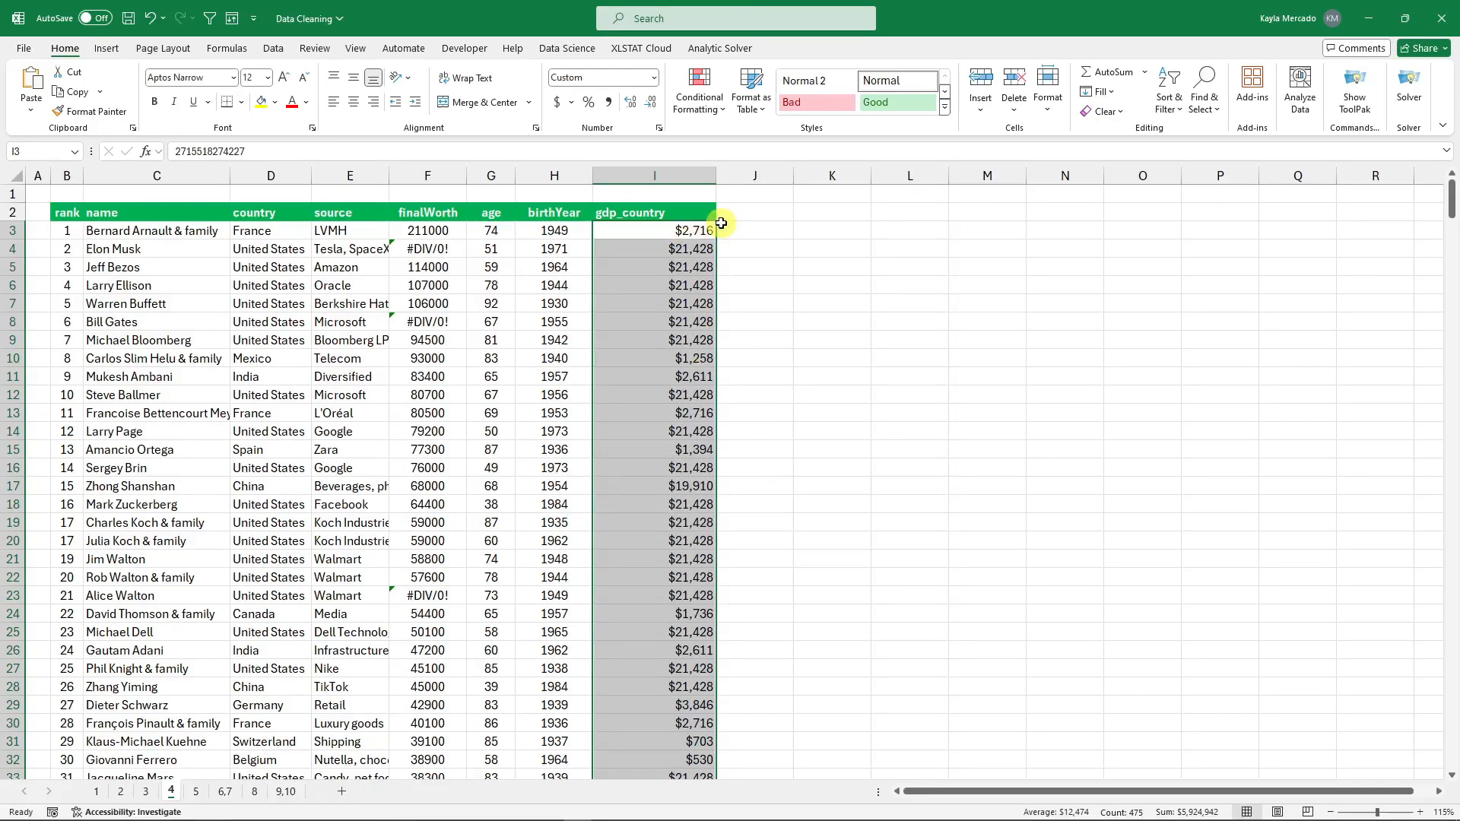
click(726, 229)
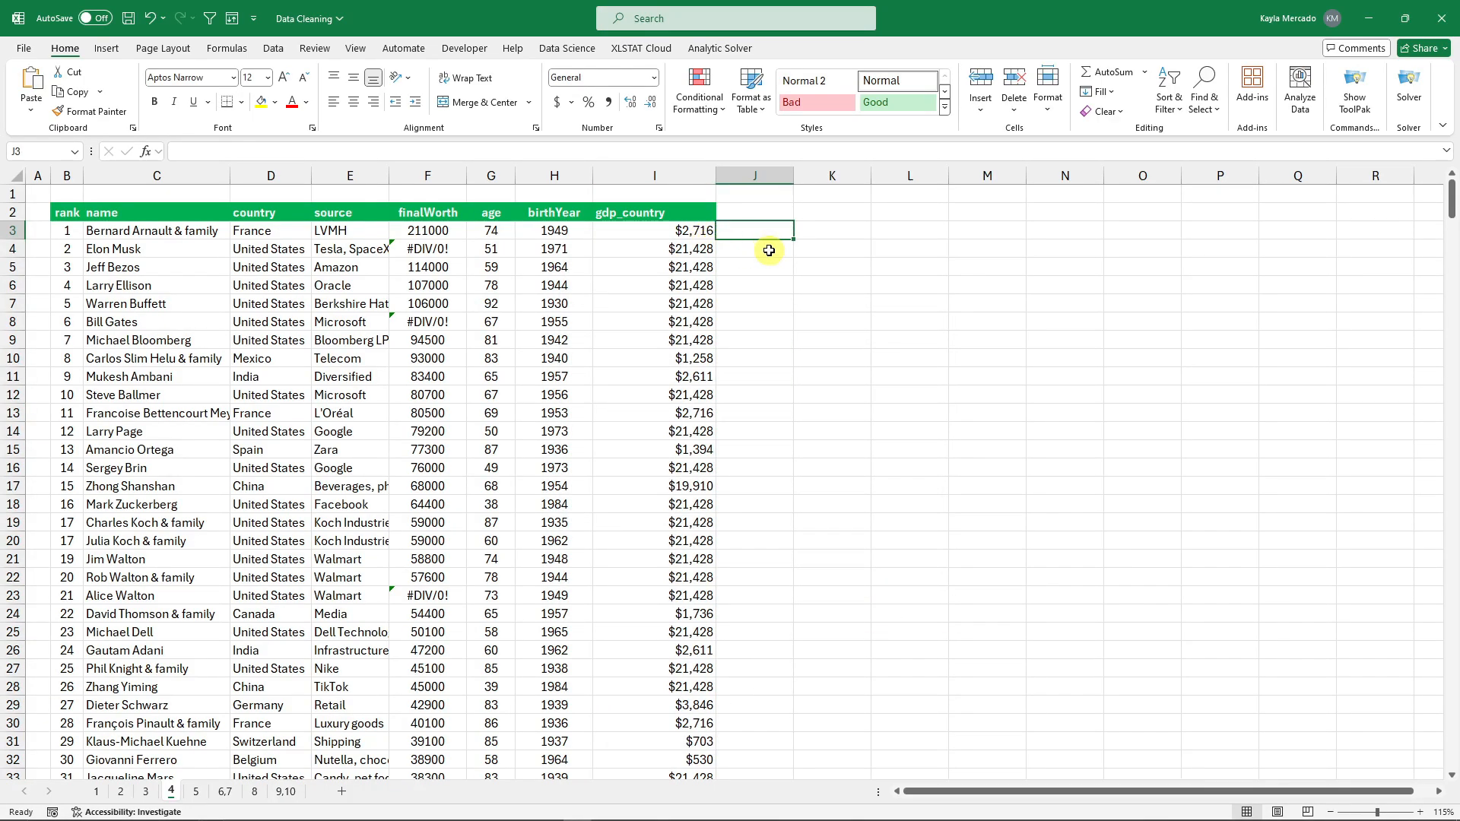
Zoom in and check the full underlying values of I3 and I4.
click(1421, 812)
click(1420, 812)
click(1420, 812)
scroll(1157, 451, up, 1)
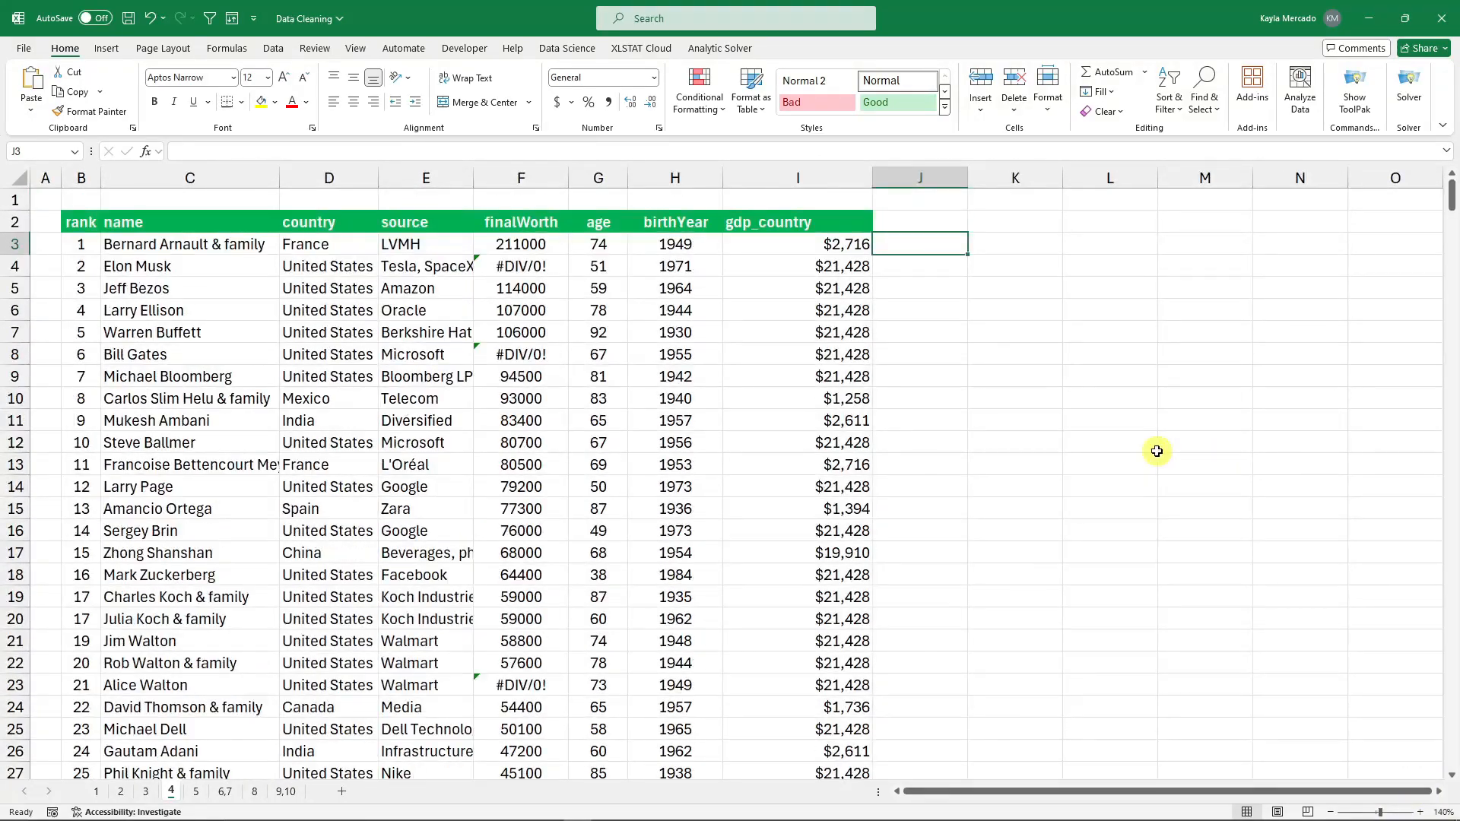
click(864, 243)
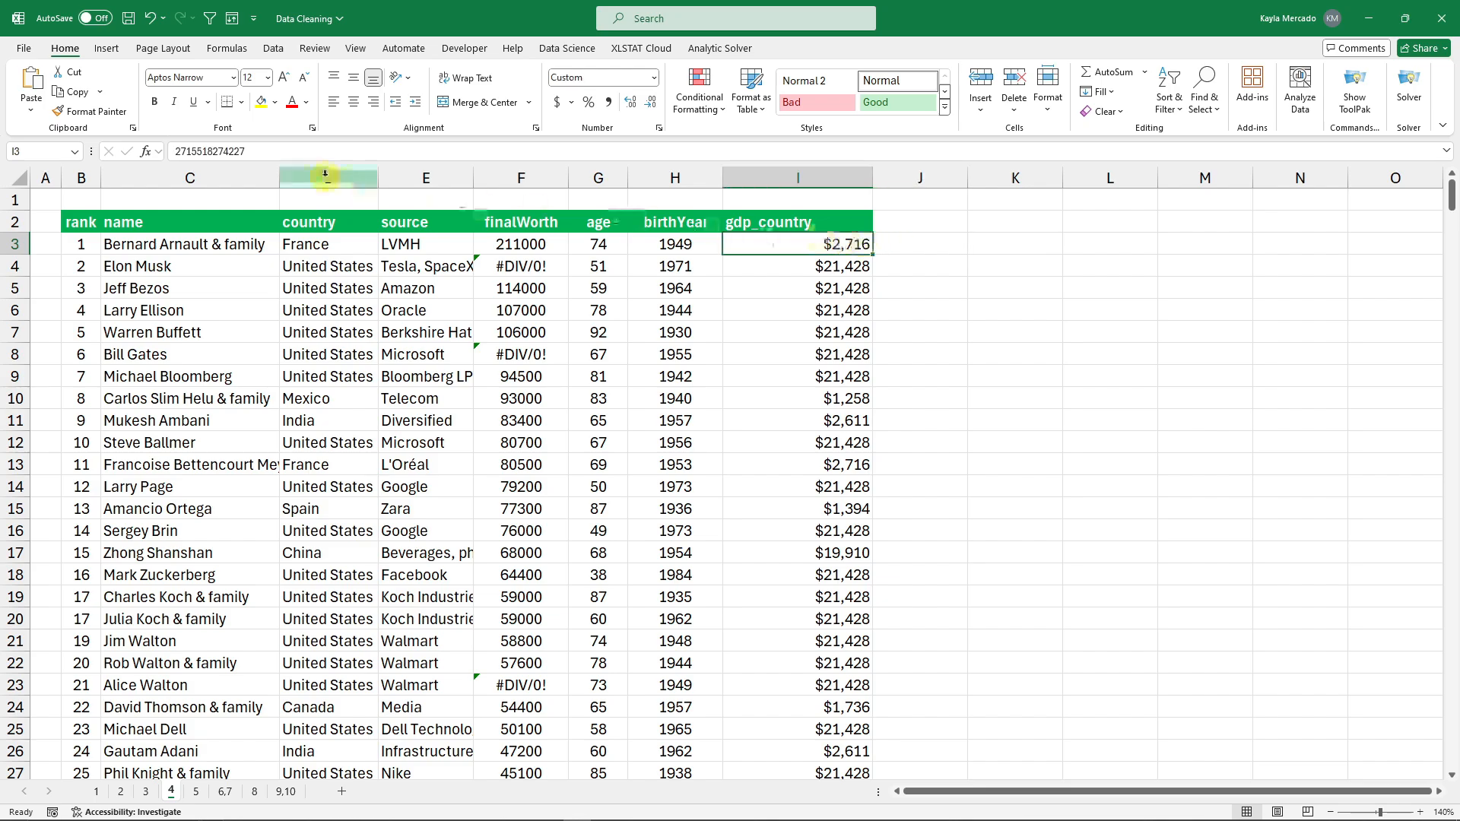
drag(251, 151, 160, 146)
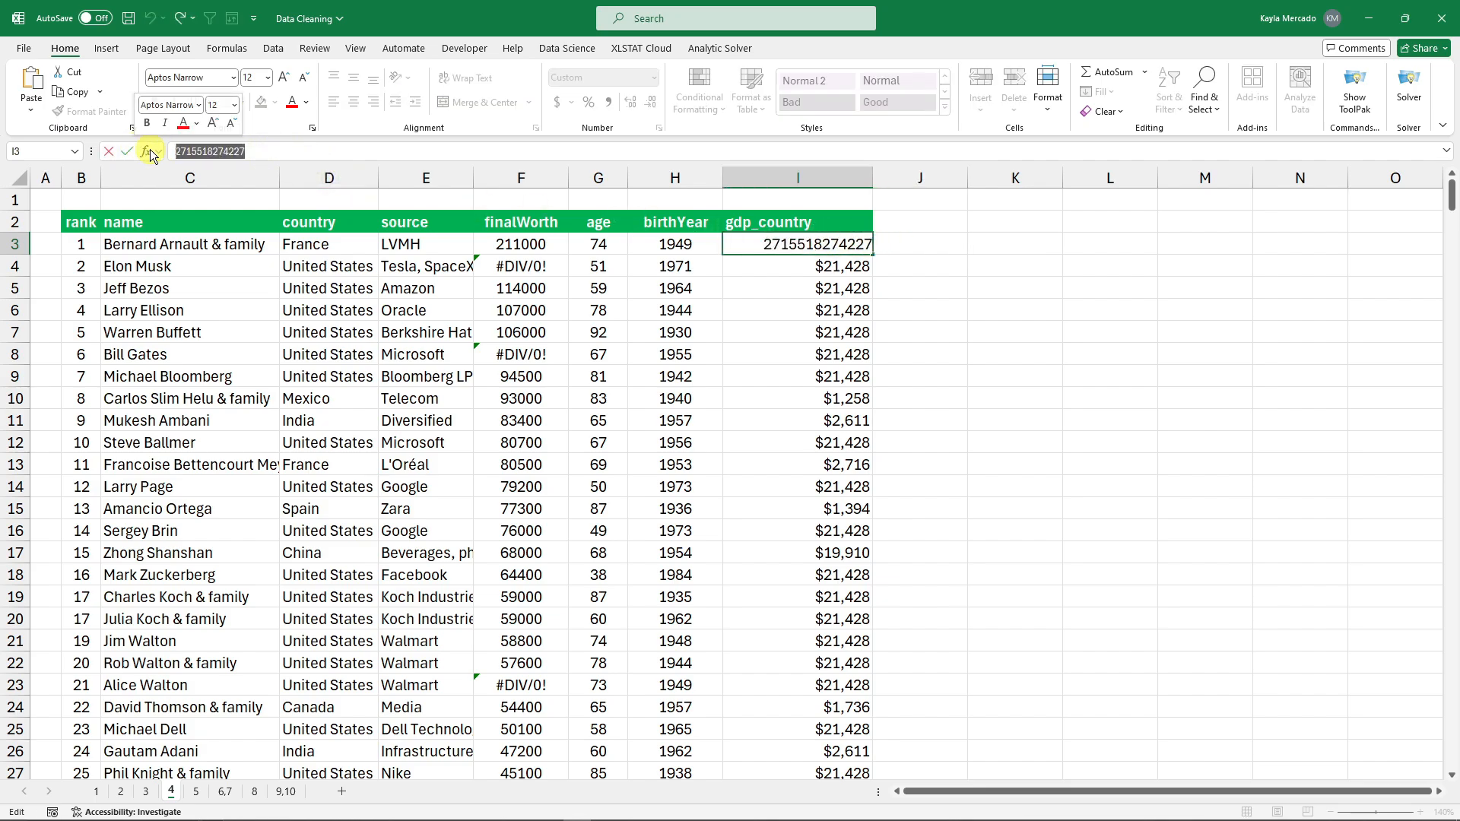
click(951, 255)
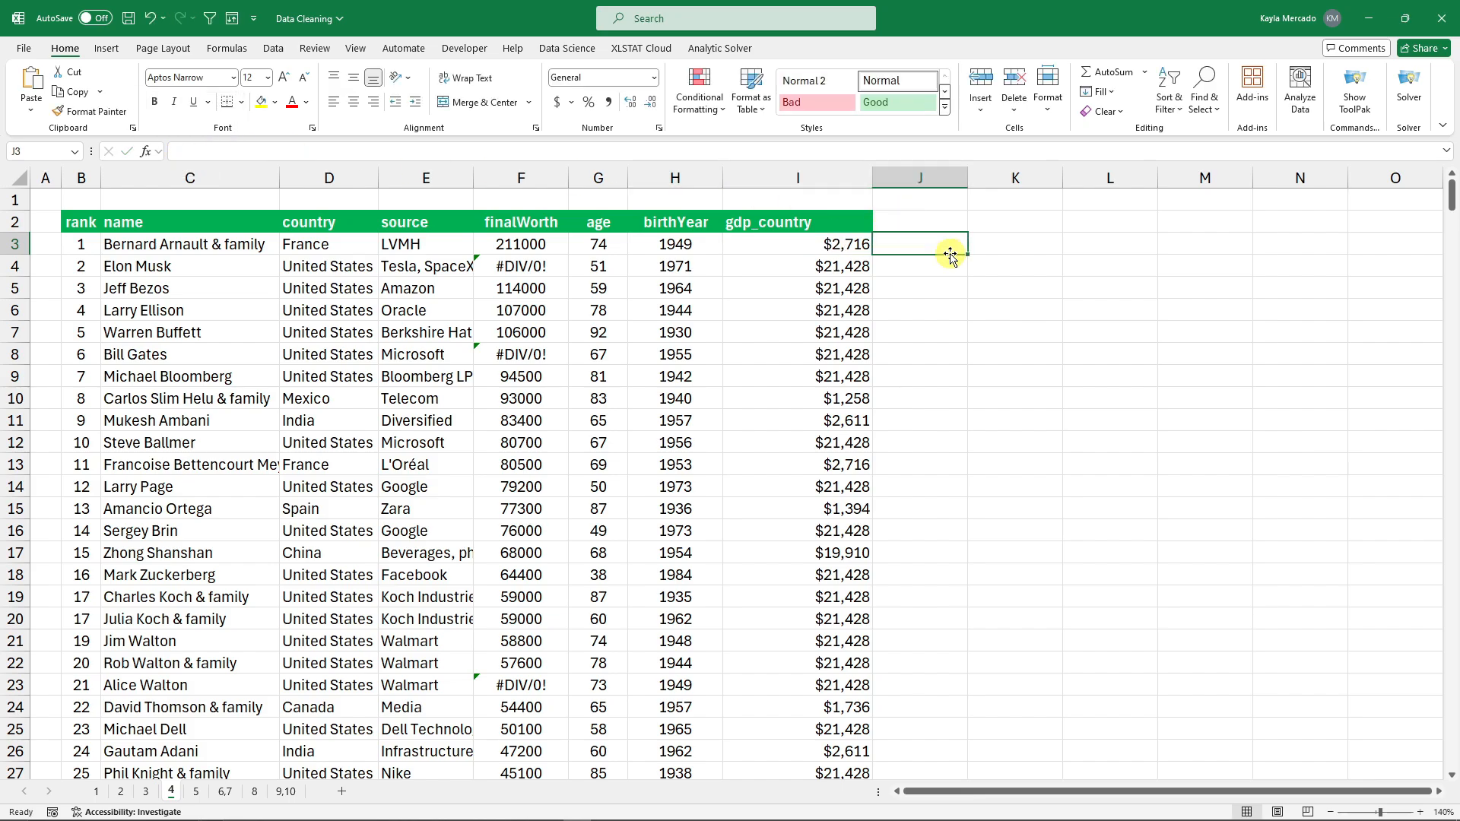
double_click(841, 267)
click(908, 274)
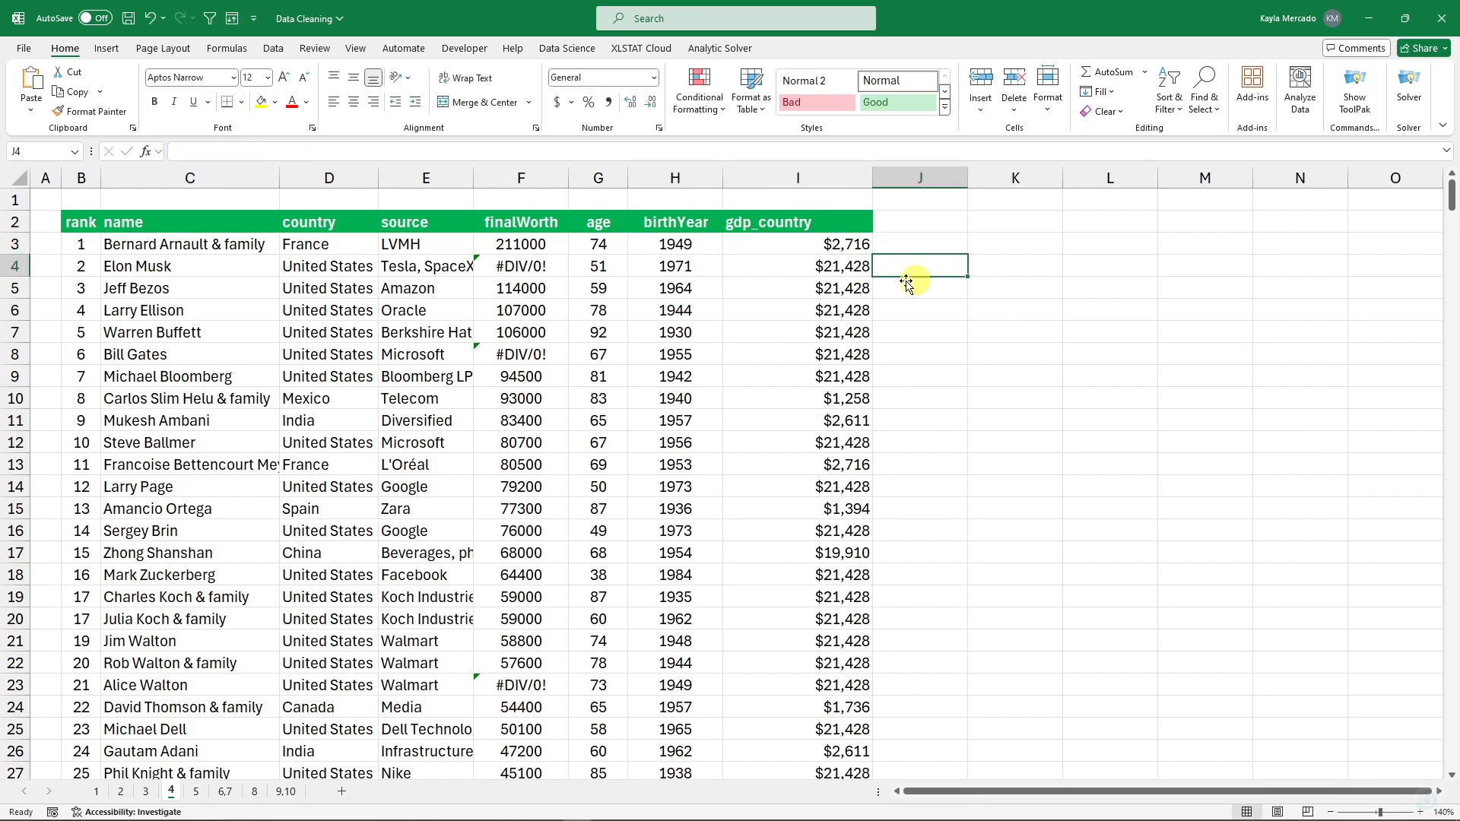
click(848, 245)
Try a test division formula on I3 in J3, delete it, and reselect the gdp_country values.
click(927, 244)
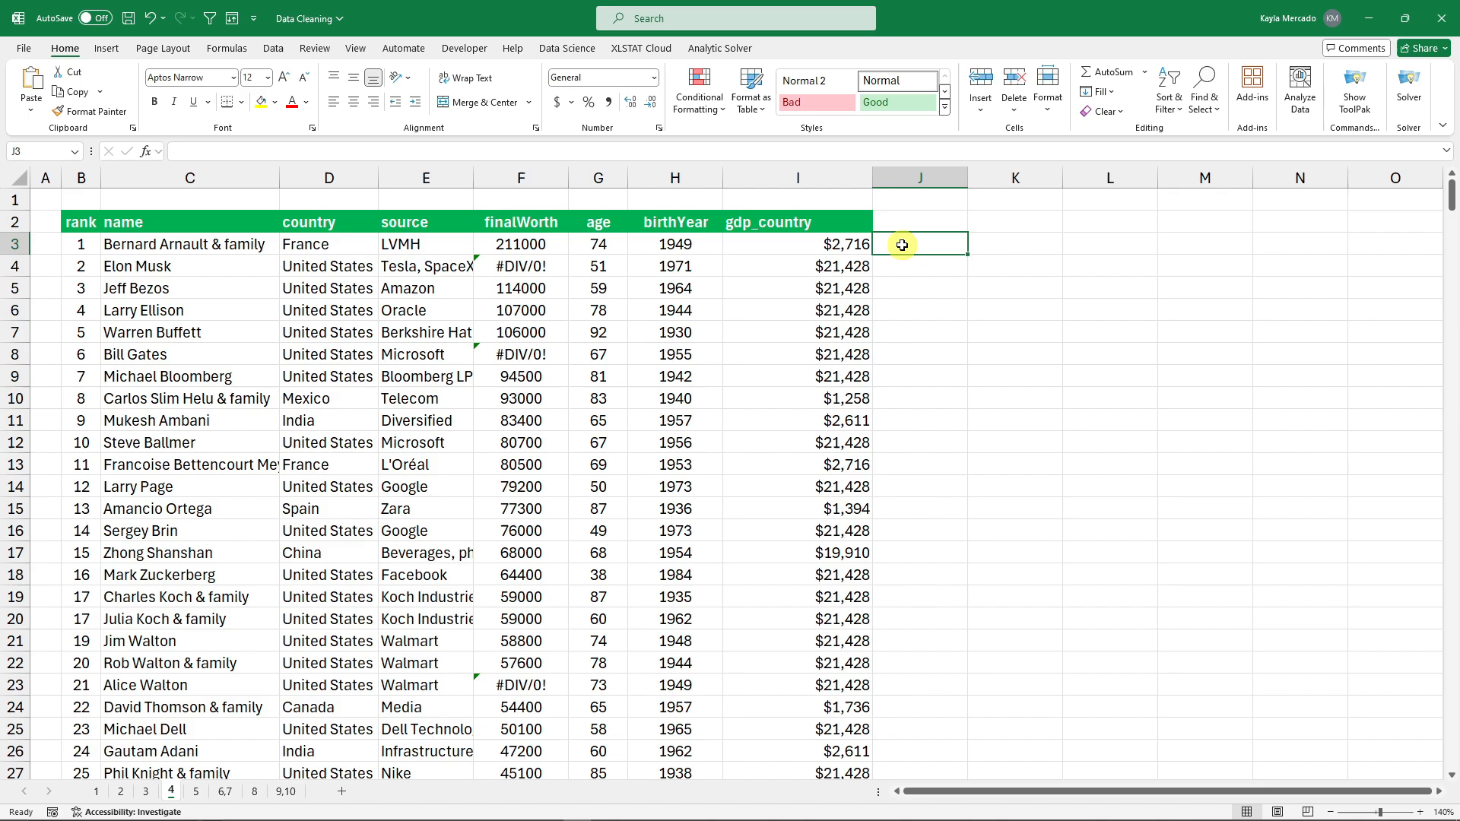
text(=)
click(850, 249)
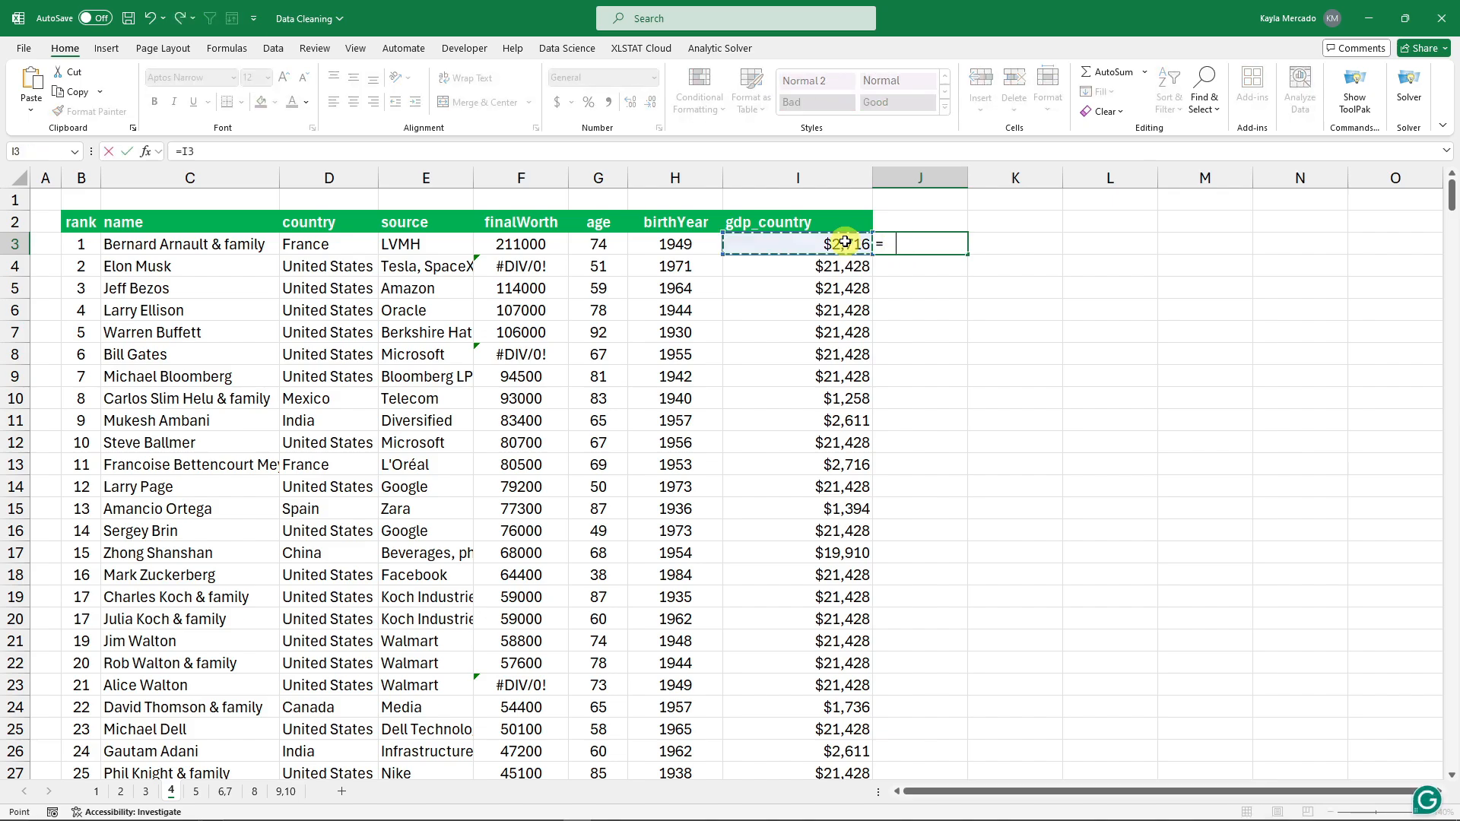
text(/4)
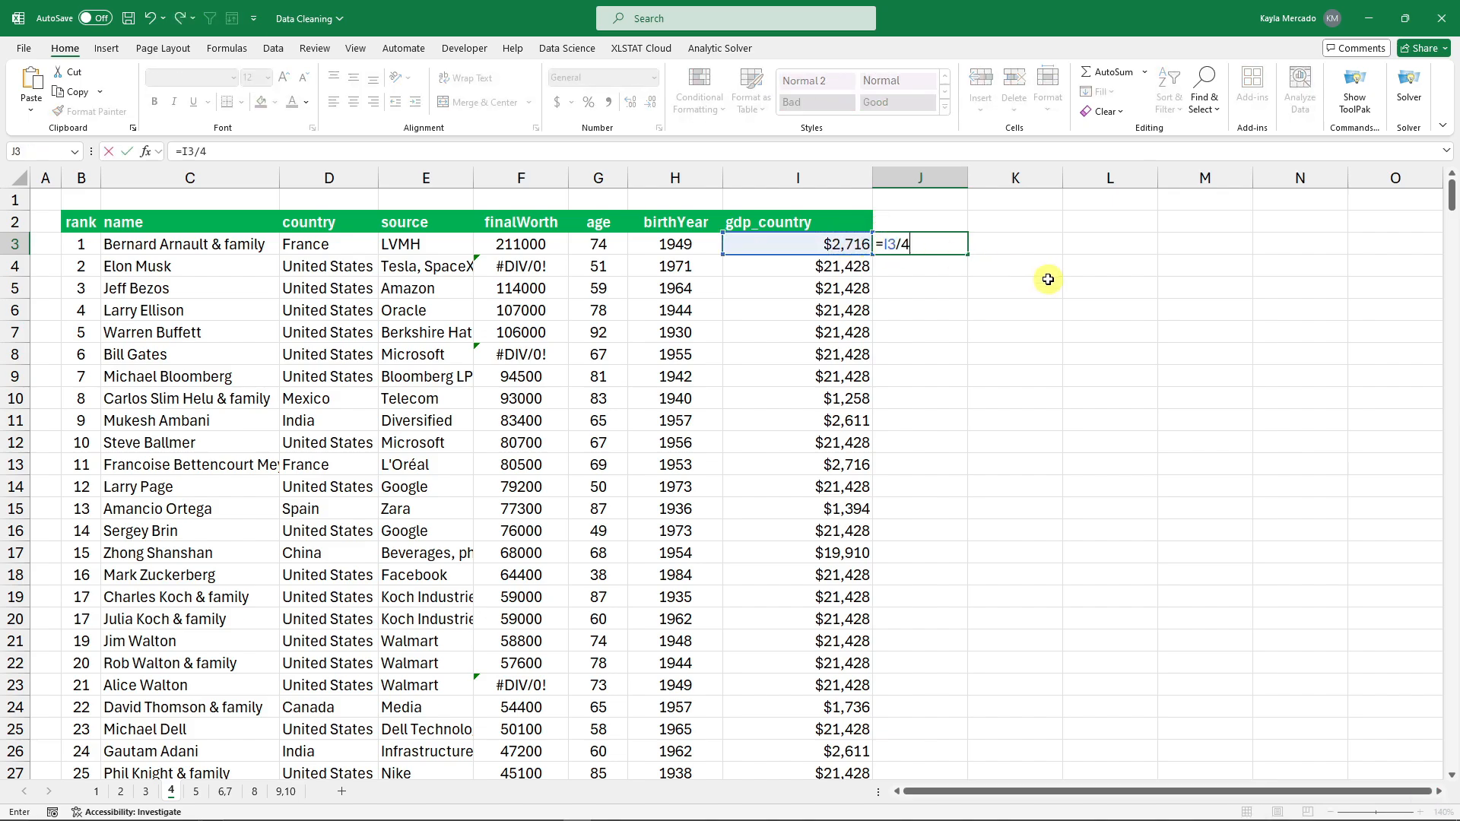
key(Return)
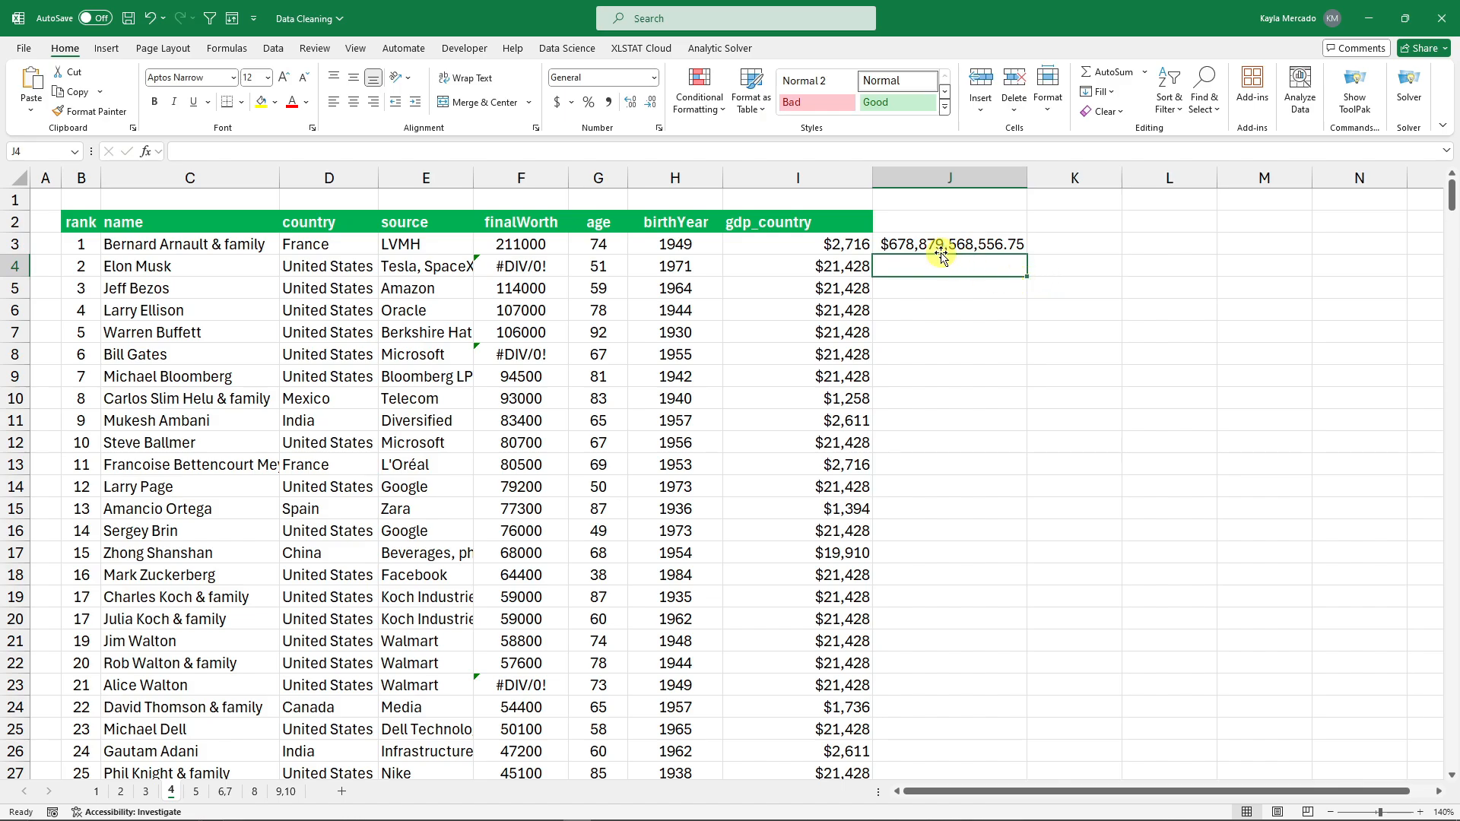
click(837, 247)
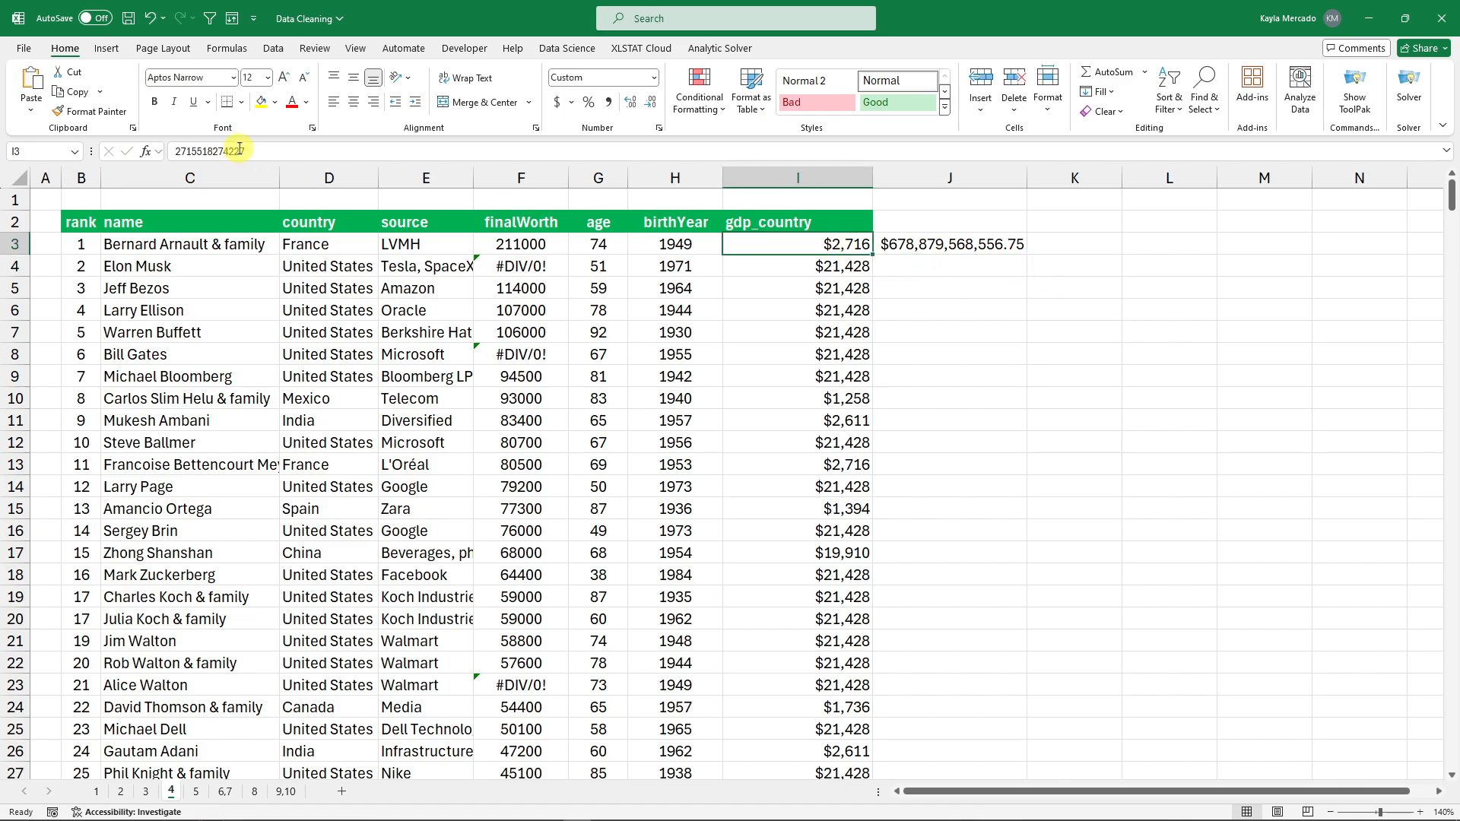
click(964, 244)
key(Delete)
drag(824, 245, 836, 619)
click(1002, 357)
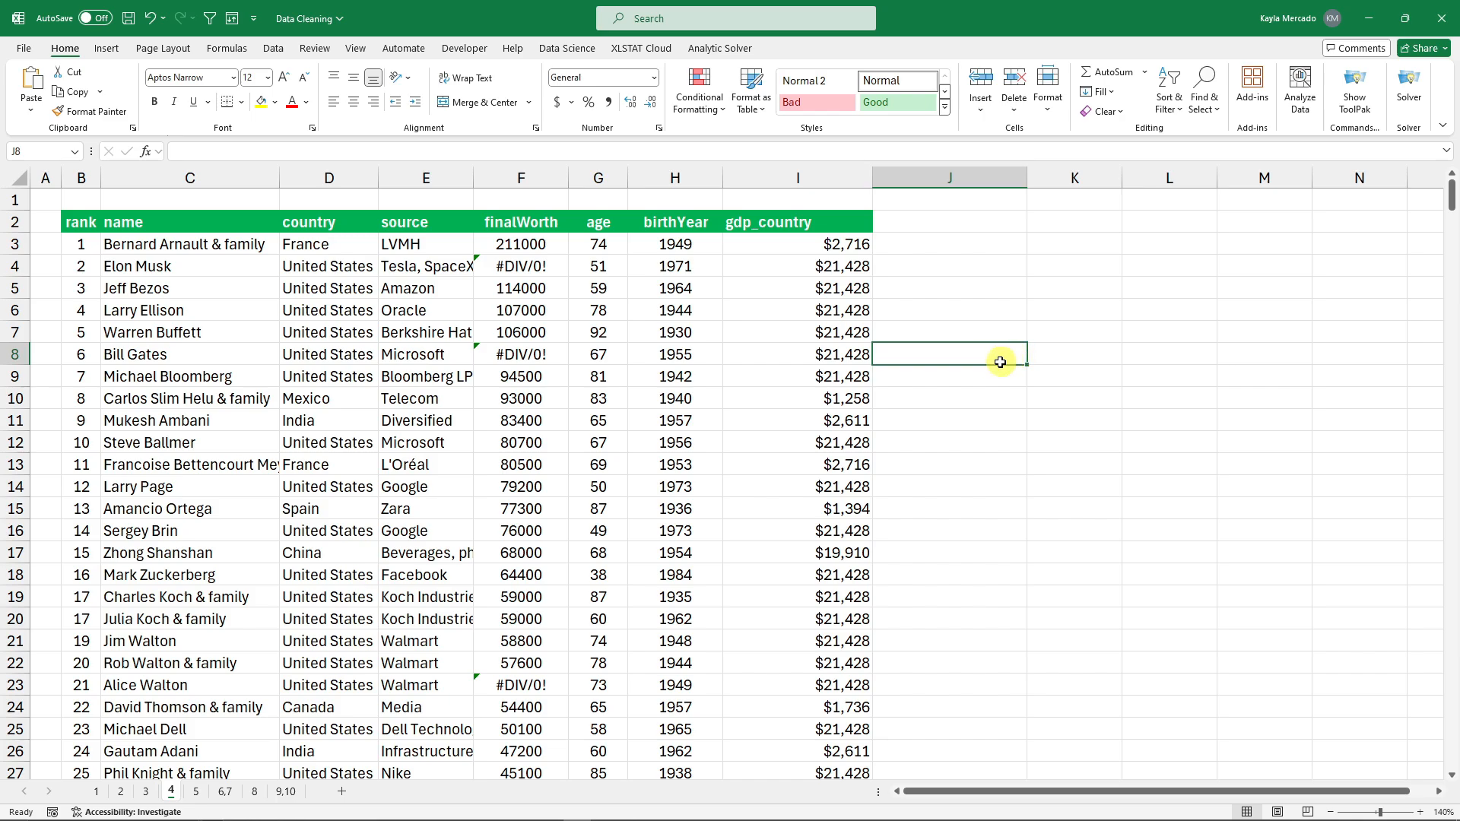
Remove one trailing comma from the I3:I477 custom format code, then go to sheet 5.
click(841, 243)
key(ctrl+shift+Down)
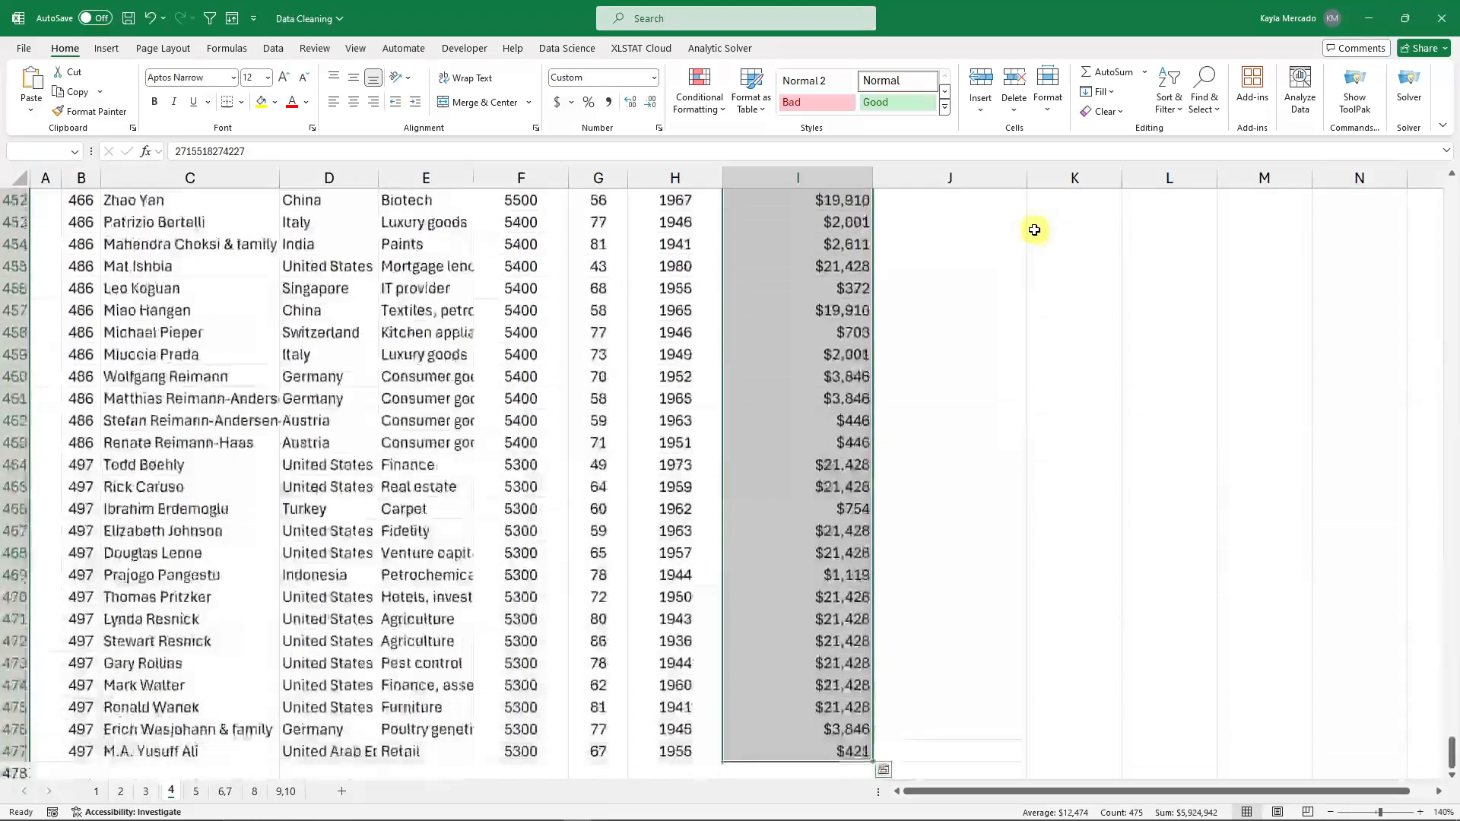
click(660, 128)
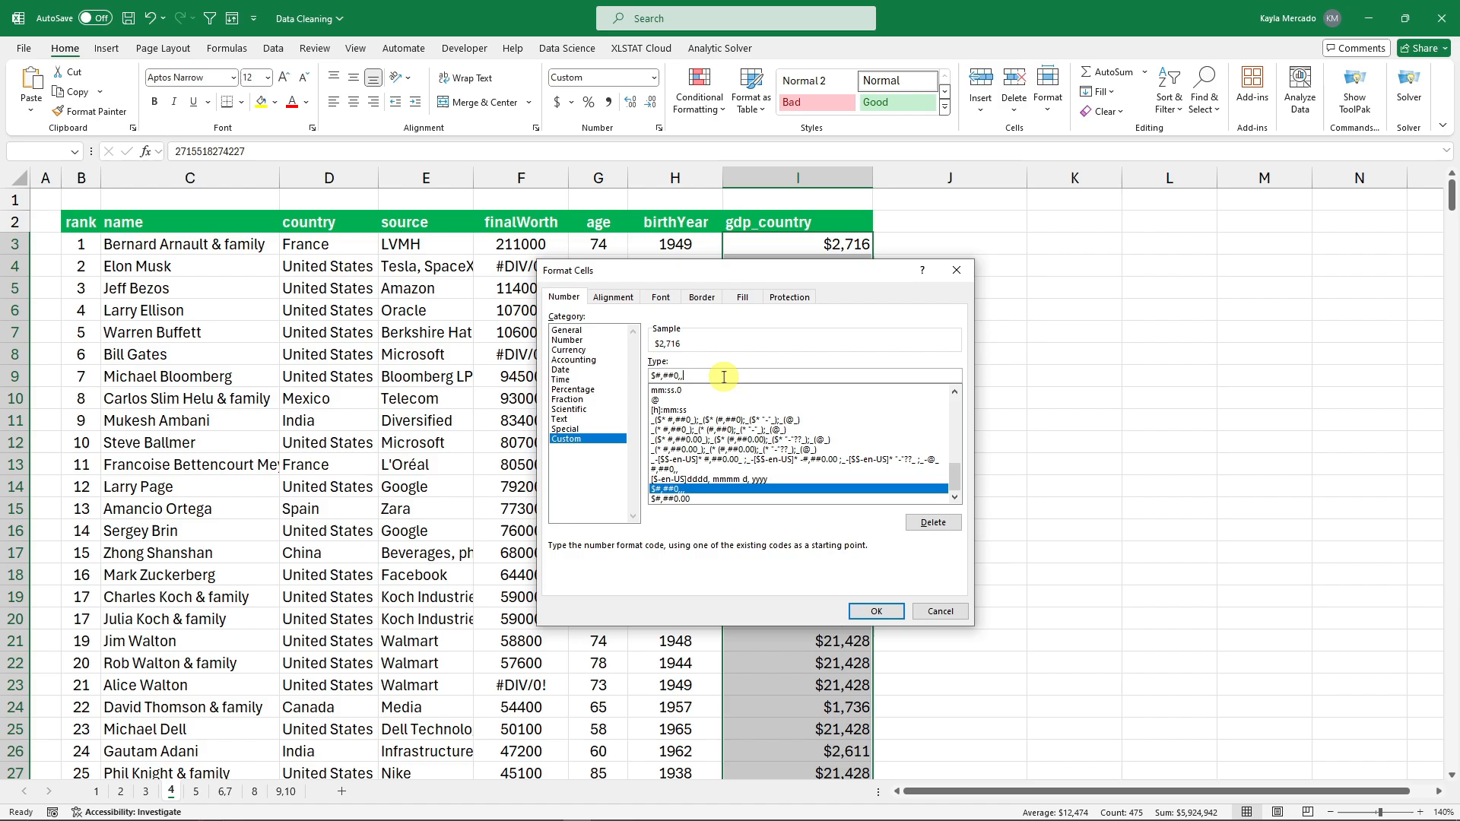
key(BackSpace)
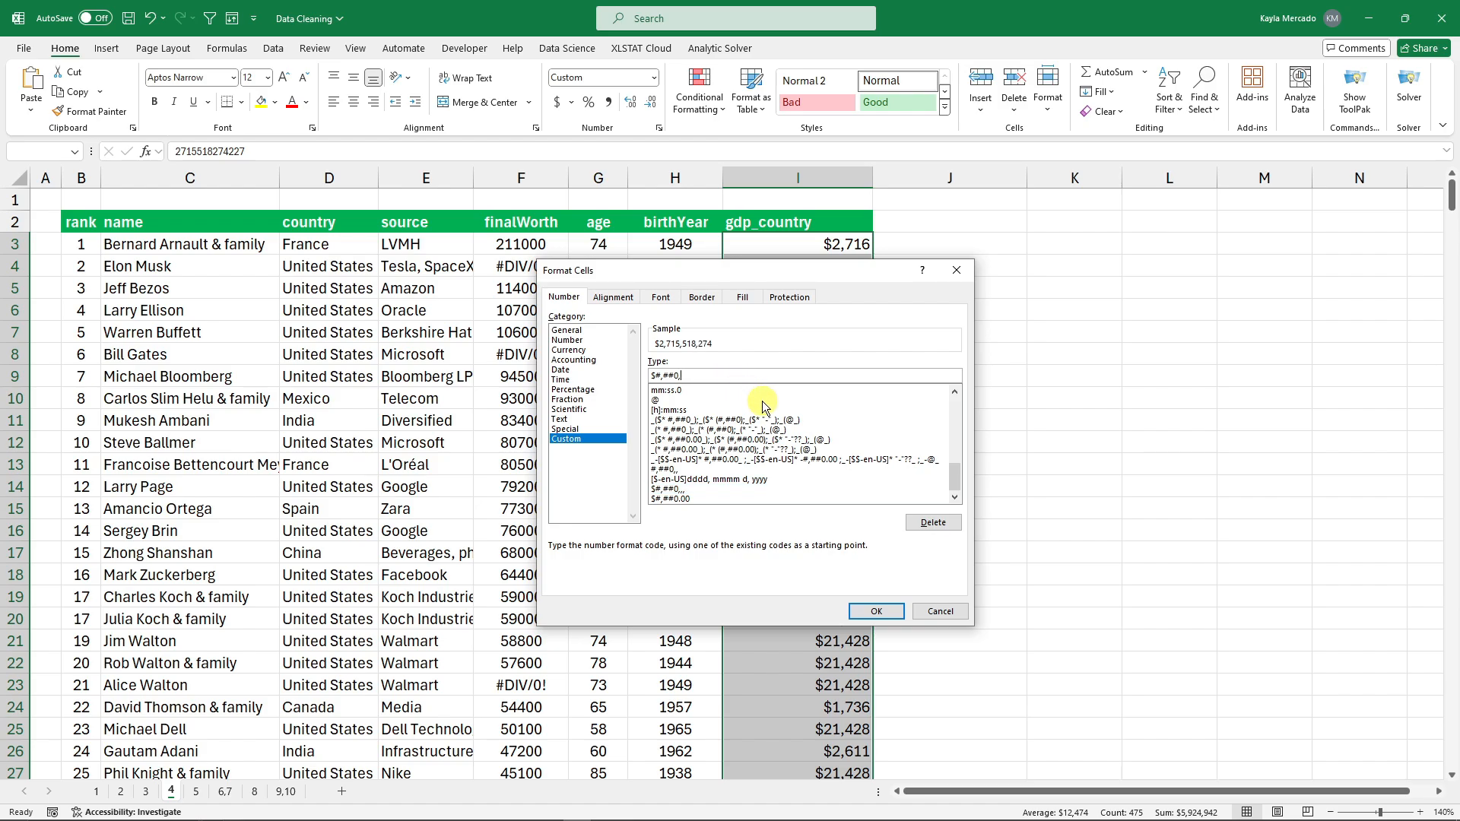
click(884, 611)
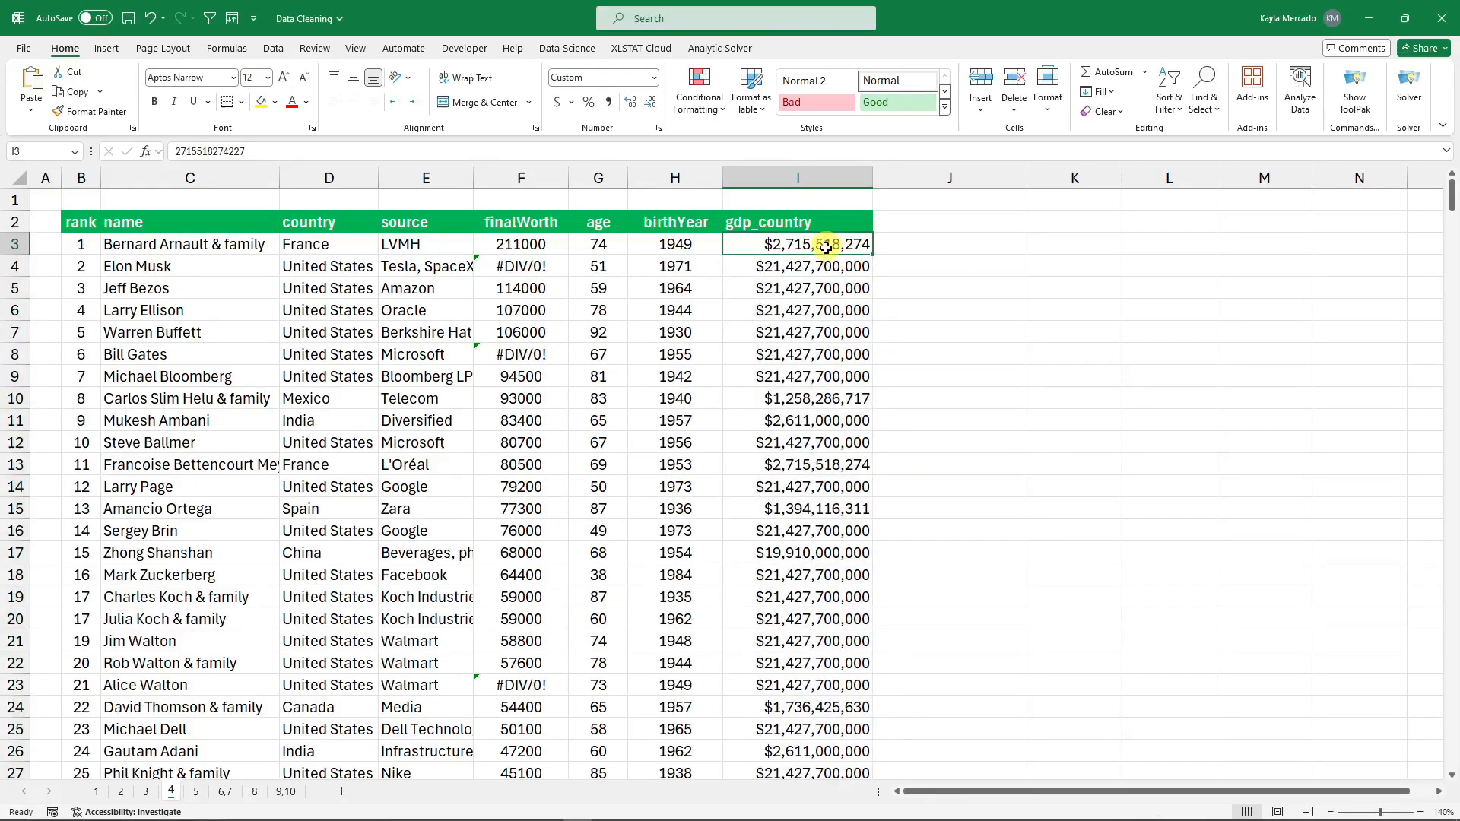
key(ctrl+Page_Down)
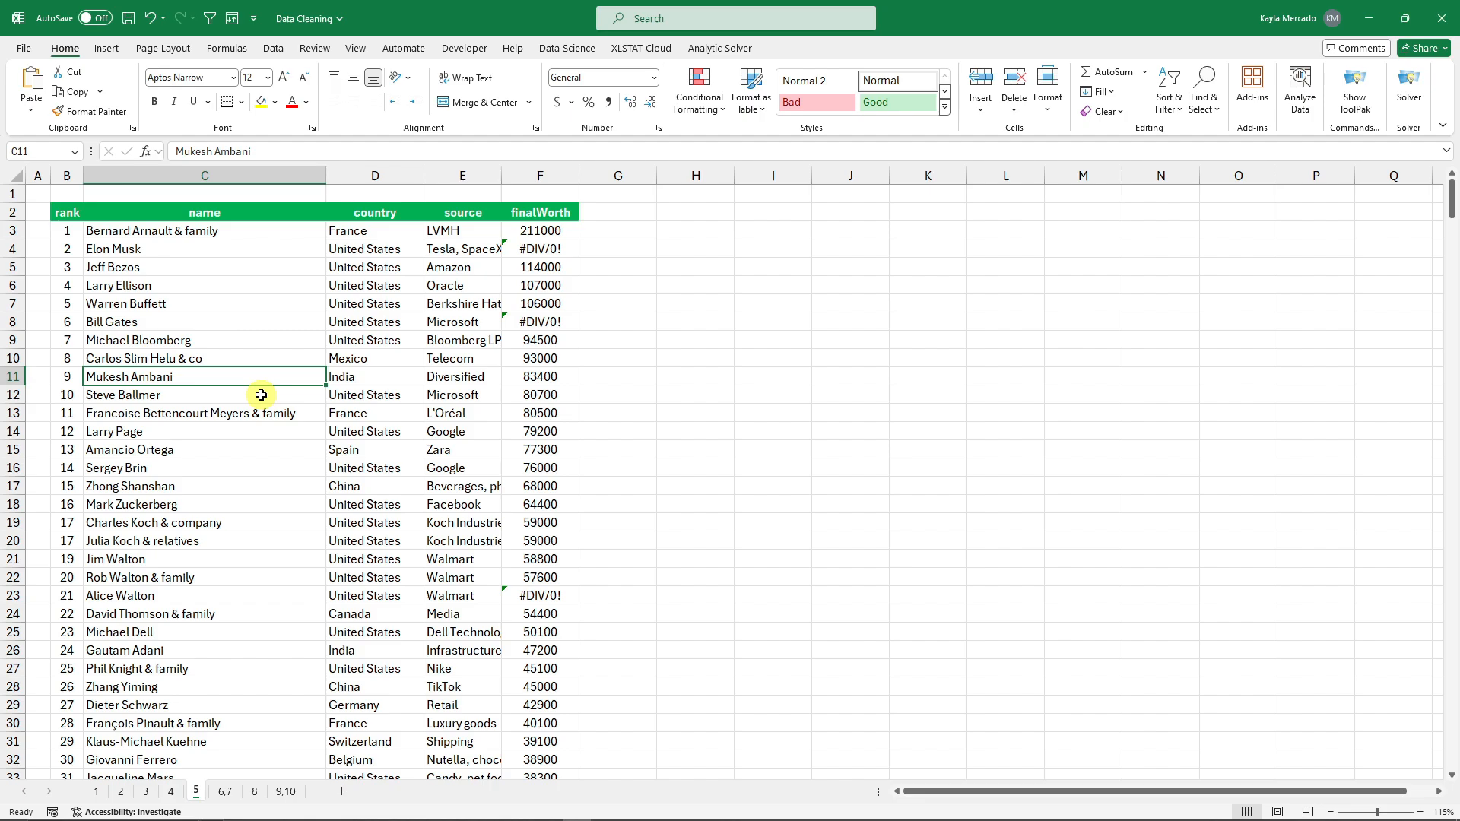
Zoom in on sheet 5 and review names with suffixes like '& family' and '& co'.
click(1421, 812)
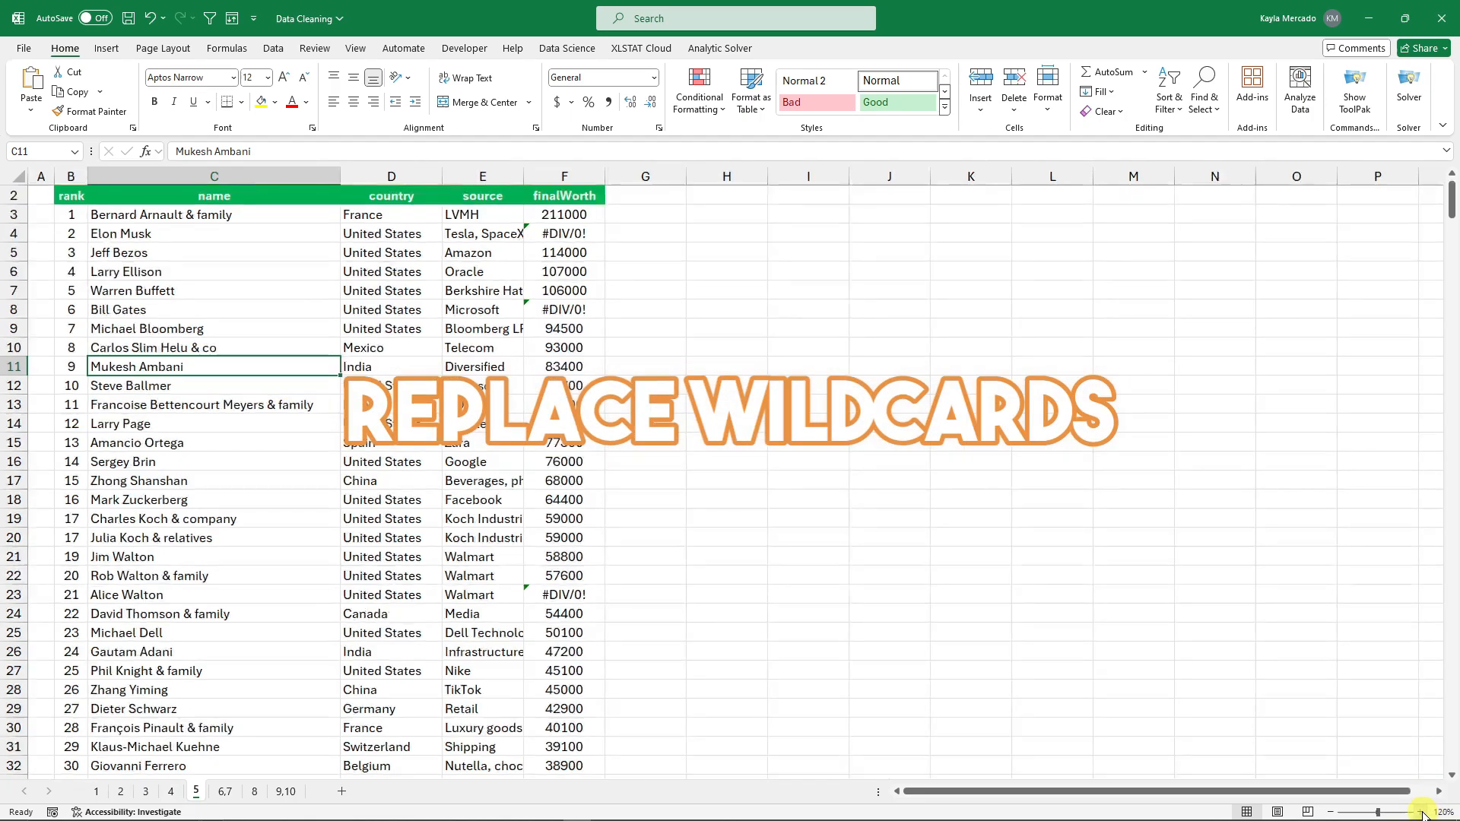
click(1420, 812)
click(1421, 812)
click(1420, 812)
click(1420, 812)
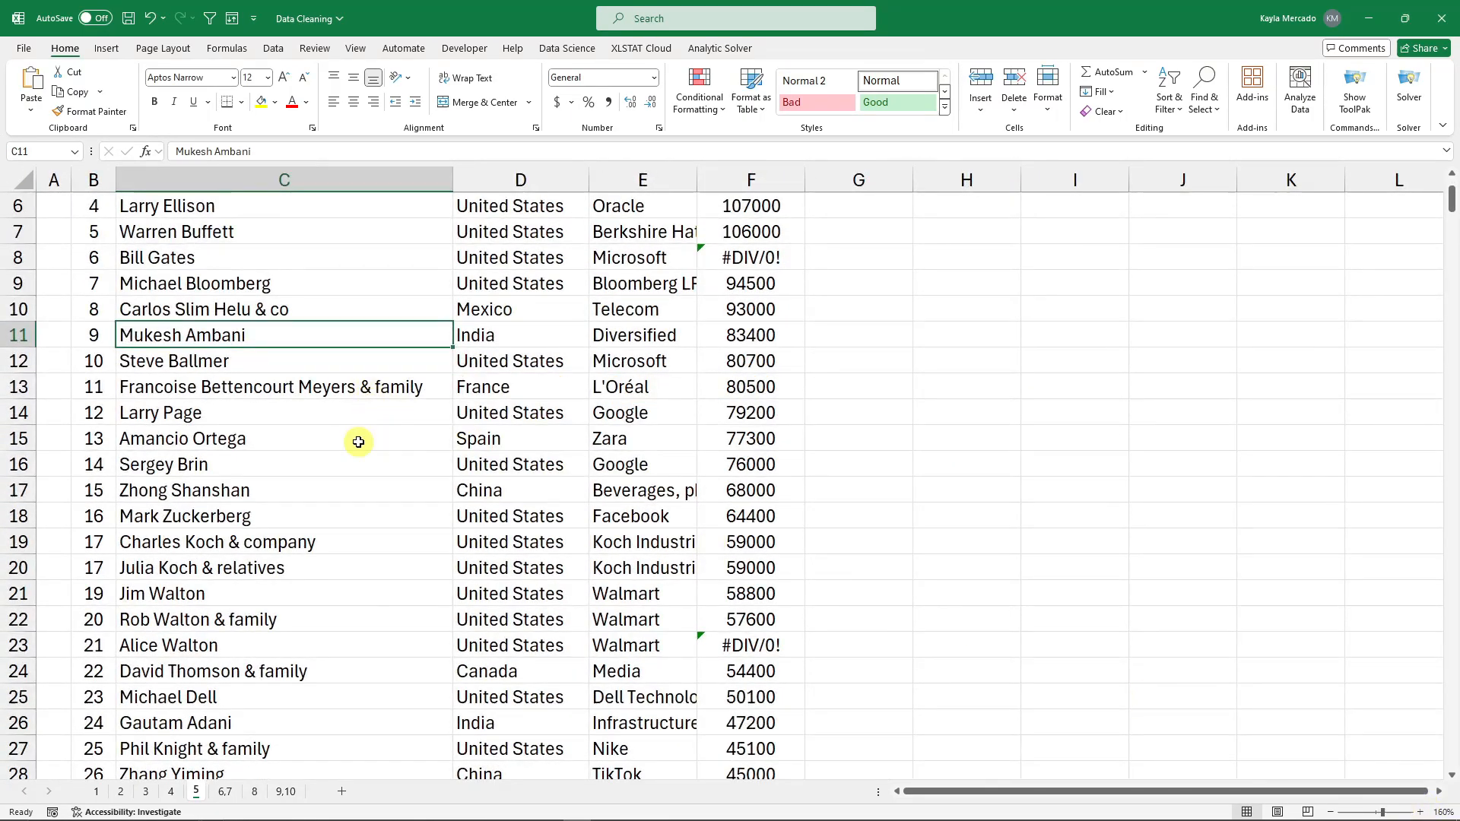
scroll(358, 441, up, 2)
click(253, 260)
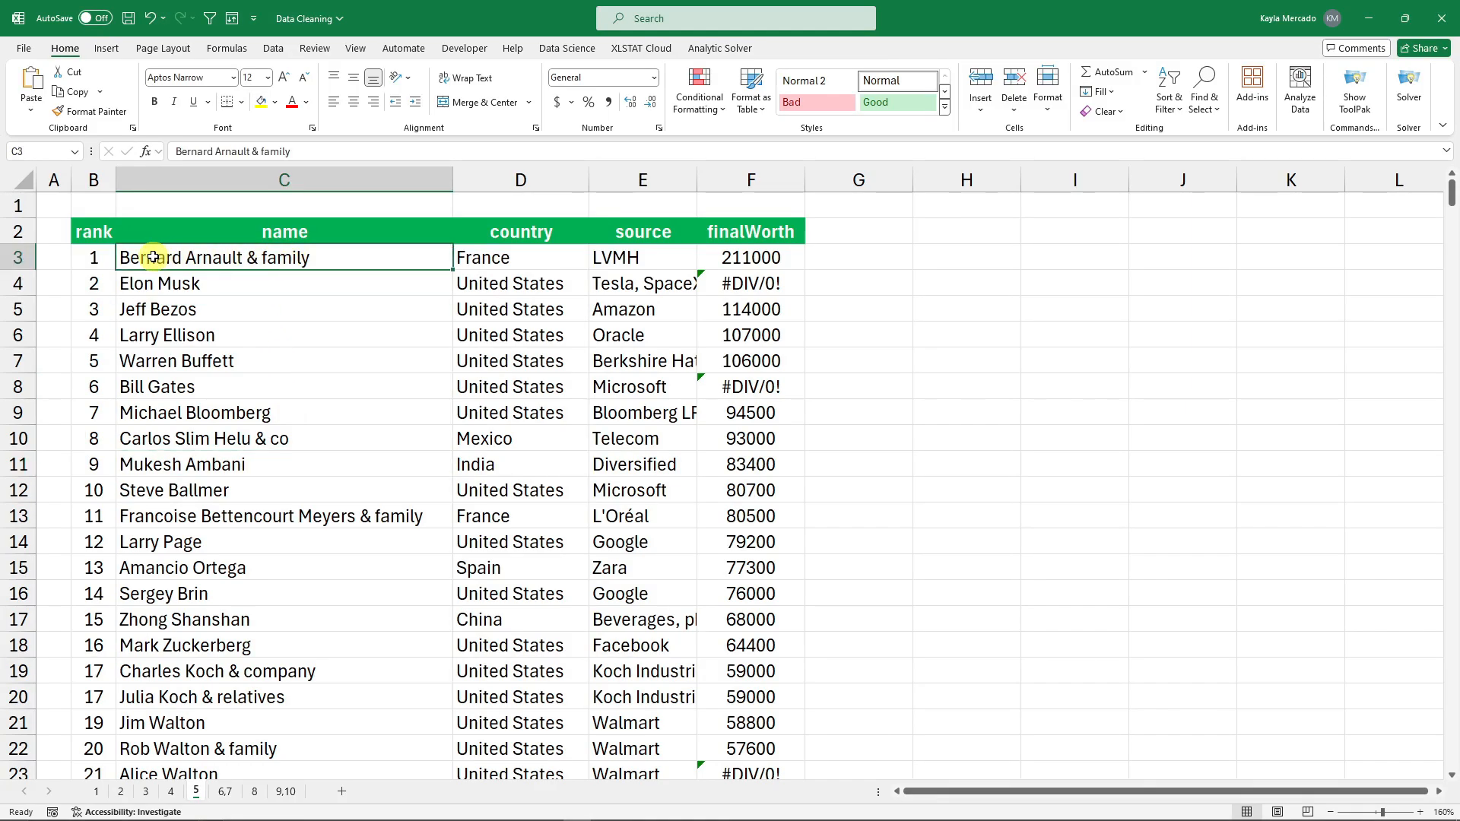
click(279, 438)
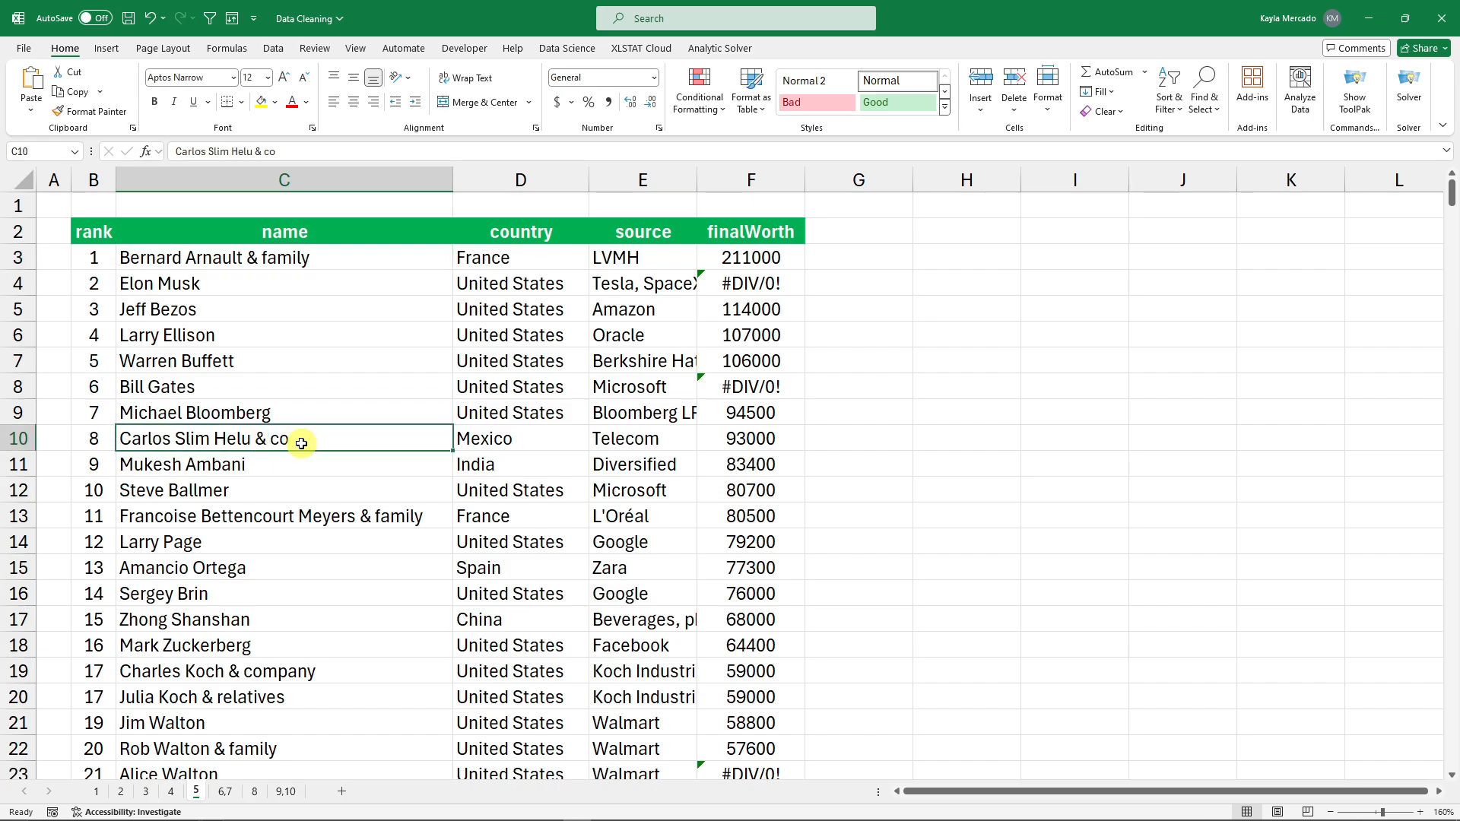
scroll(276, 606, down, 1)
click(276, 677)
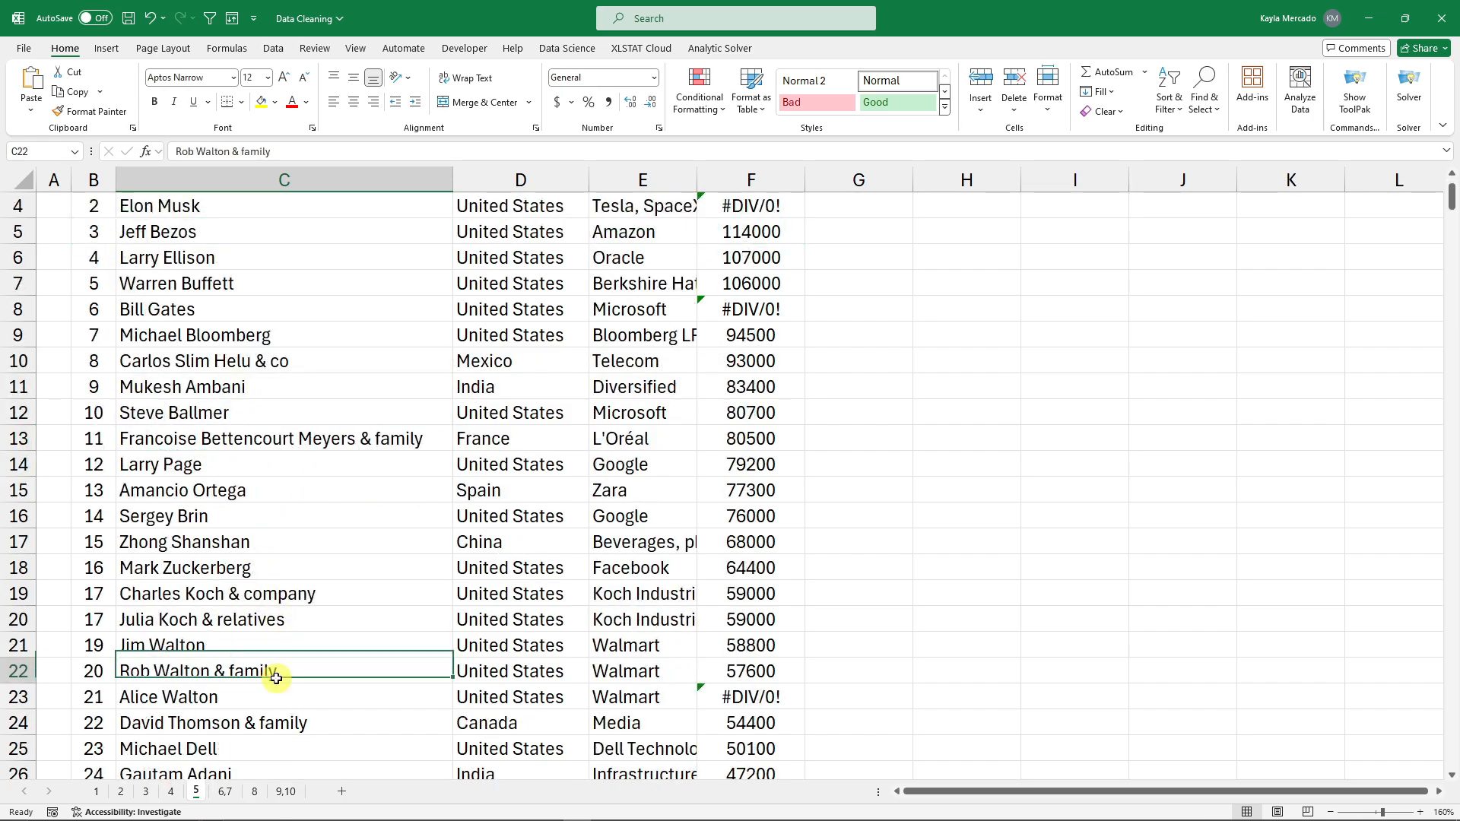
scroll(293, 495, down, 1)
scroll(293, 495, up, 2)
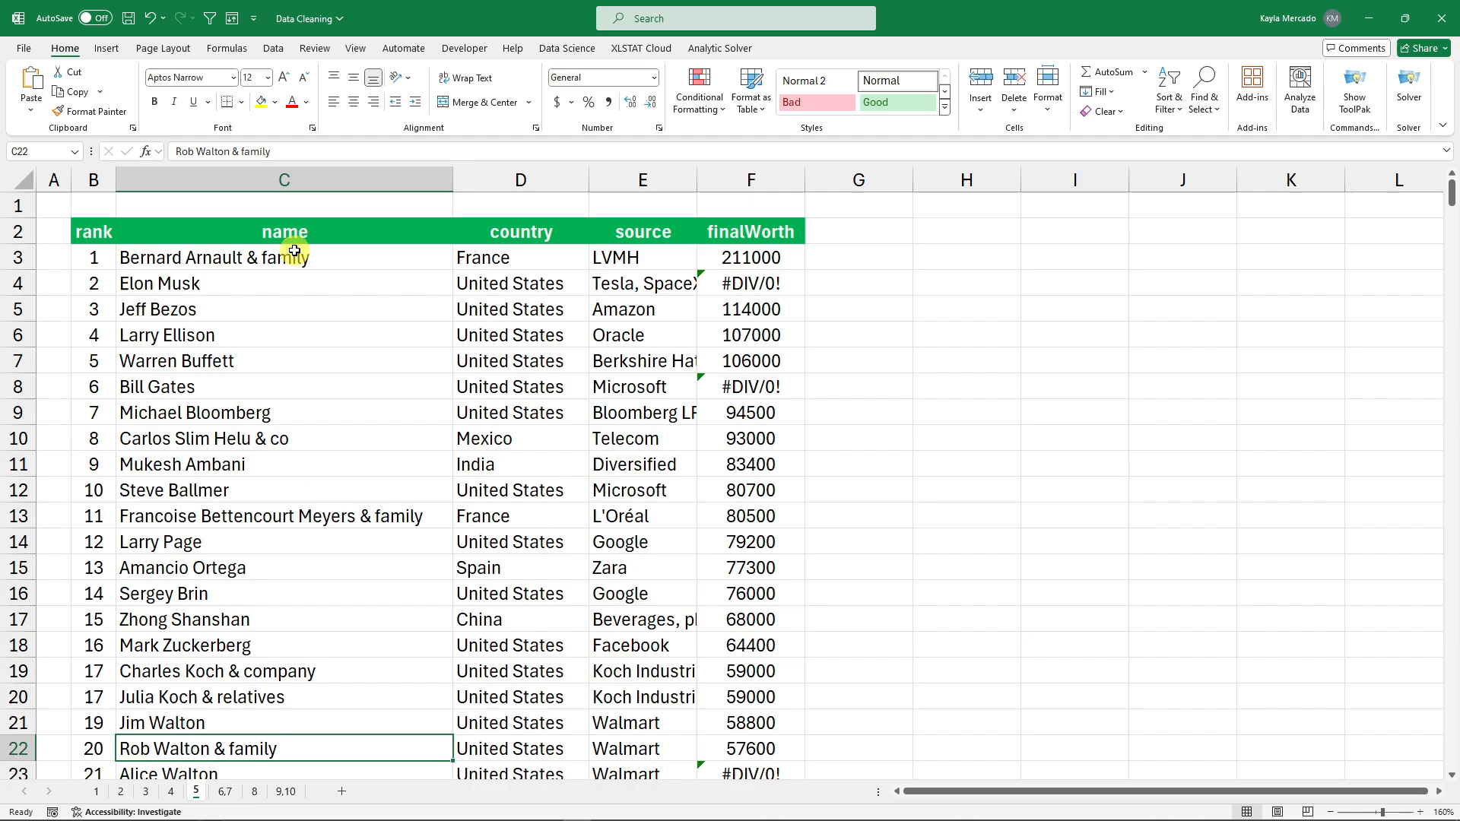
Select the billionaire names from C3 down to C477.
click(174, 257)
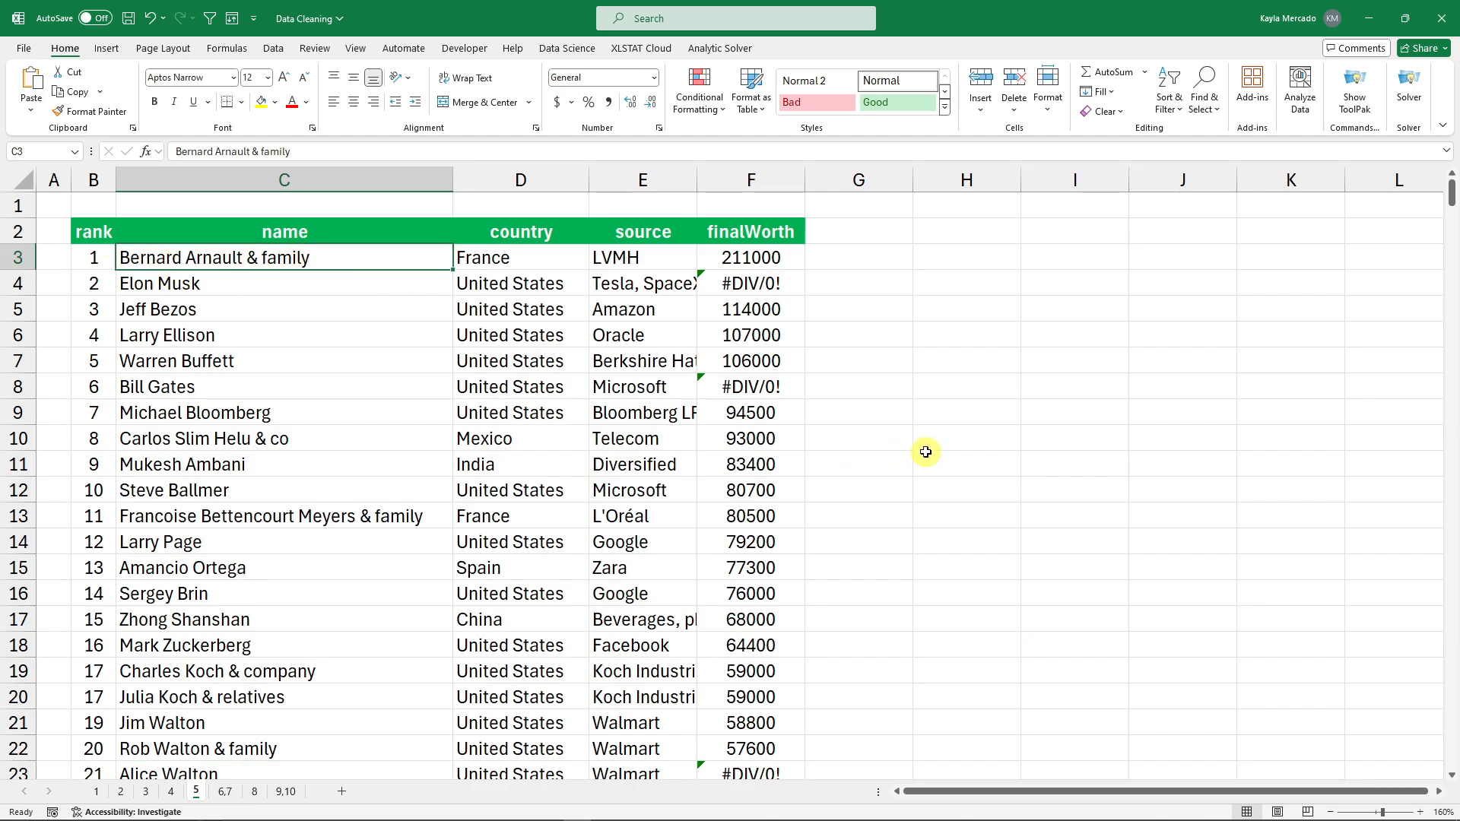
key(ctrl+shift+Down)
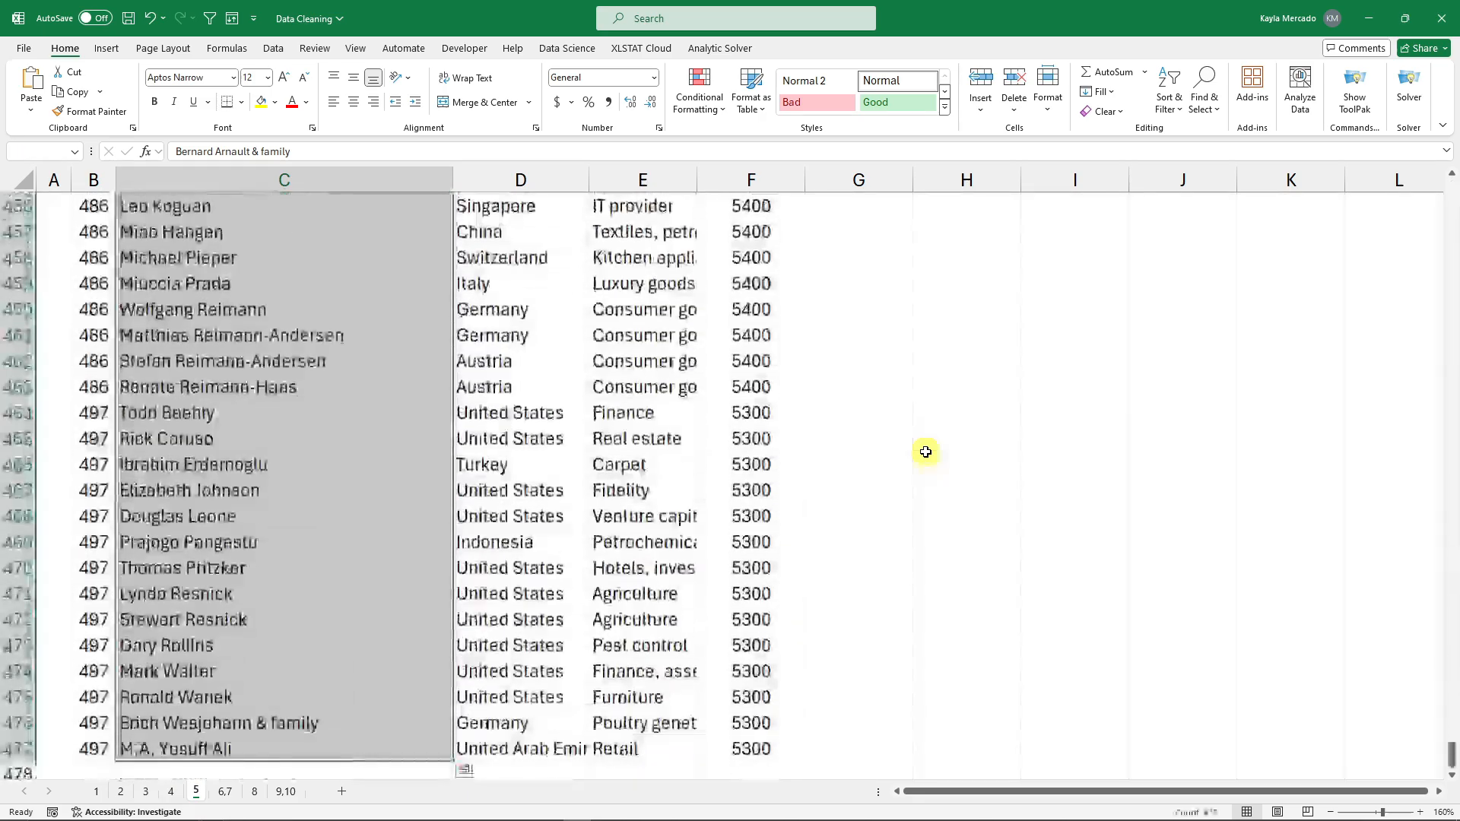
drag(1450, 764, 1439, 202)
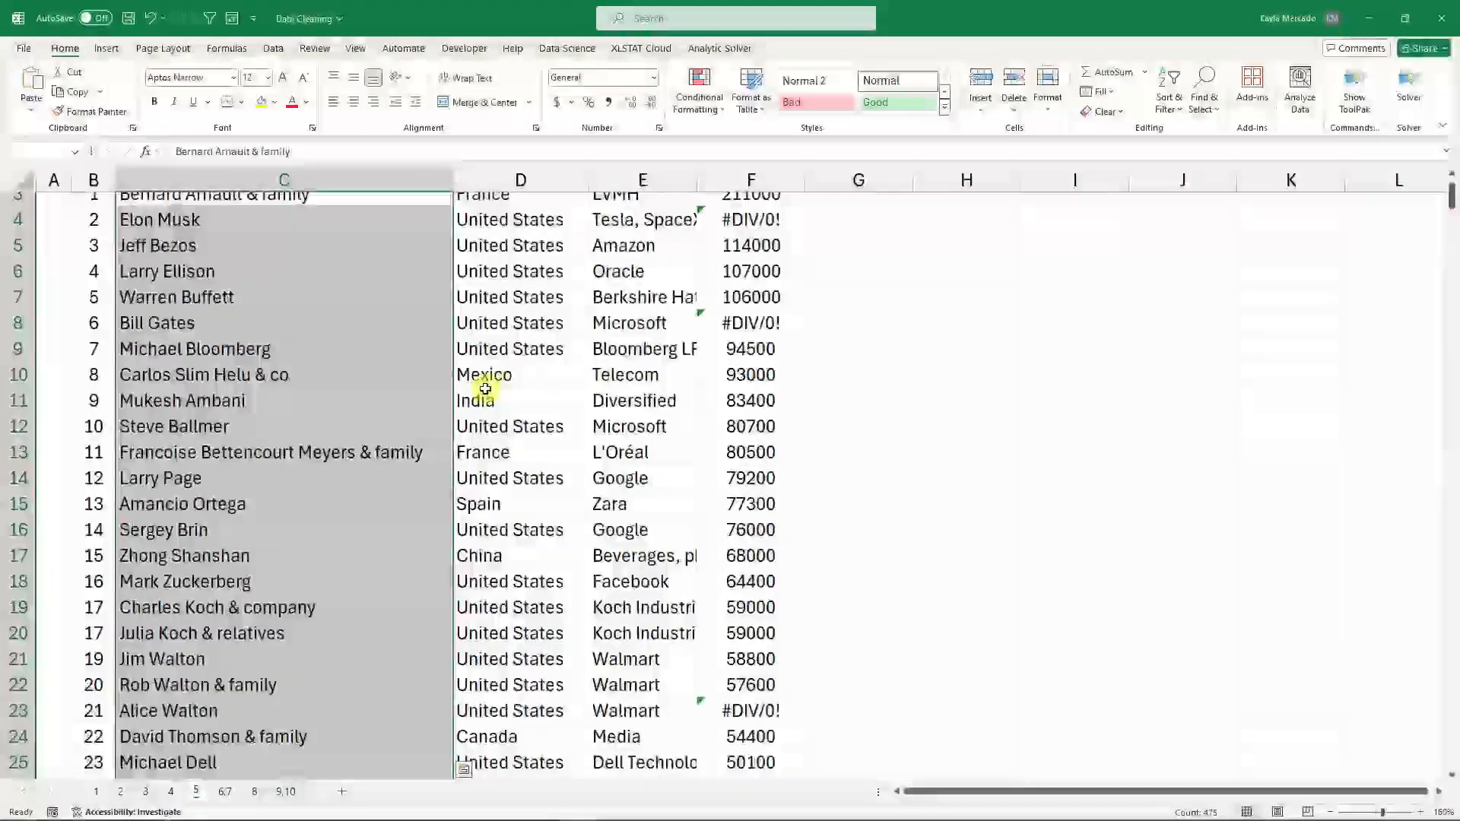
scroll(254, 388, down, 1)
scroll(273, 378, up, 2)
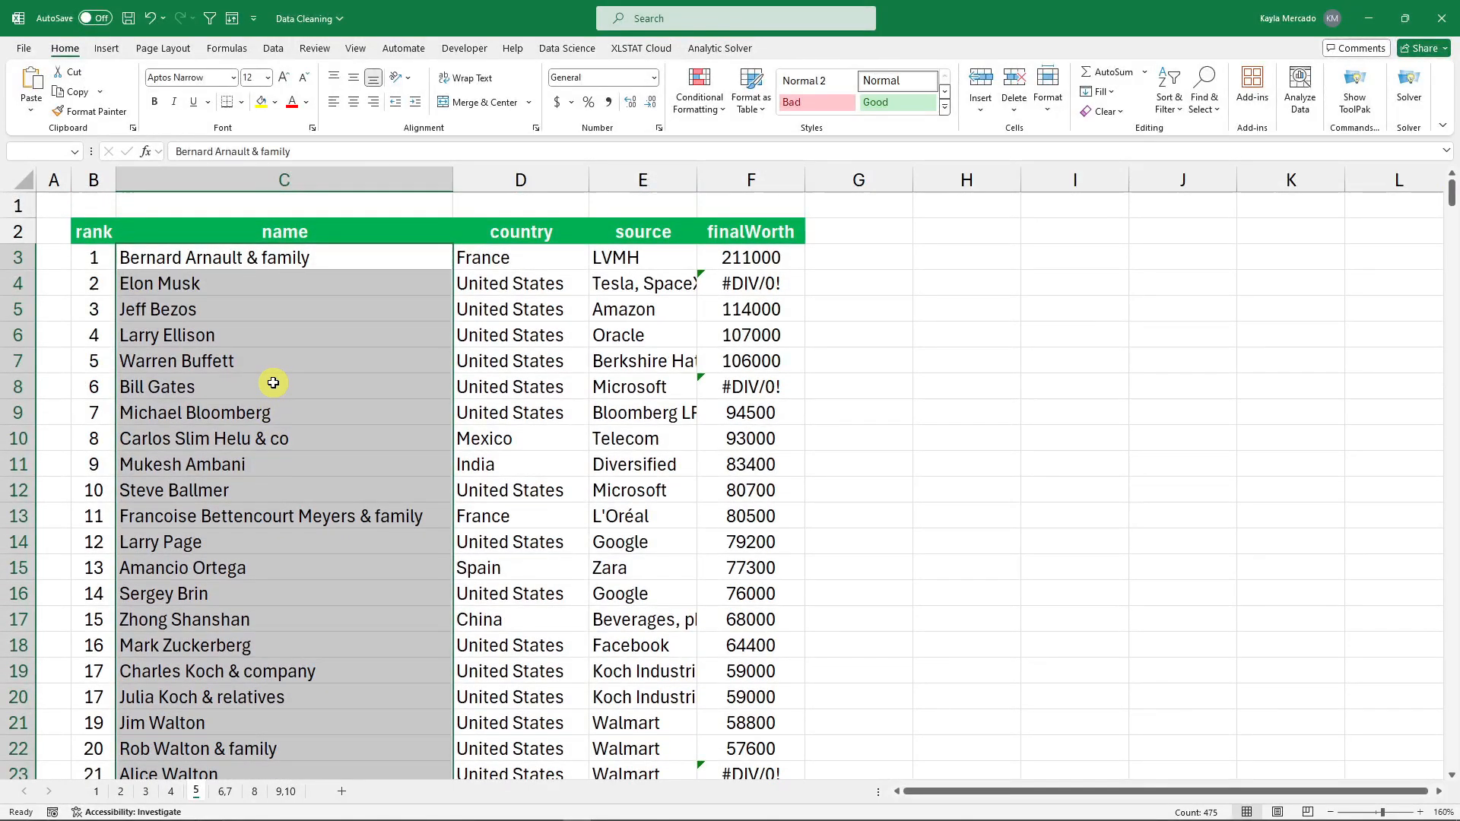
Replace '&*' with nothing in the selected names, removing 81 suffixes.
key(ctrl+h)
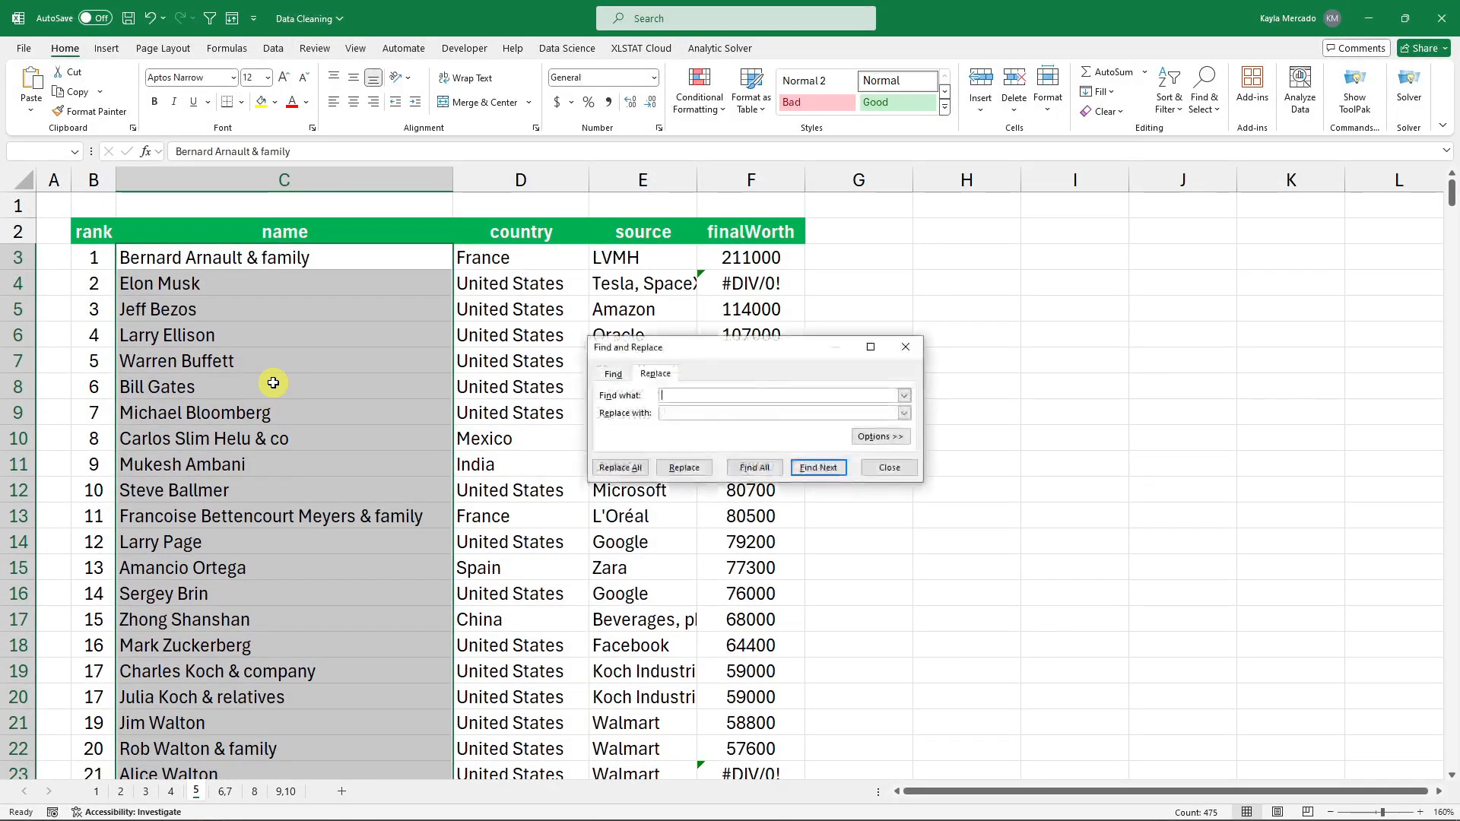
click(910, 351)
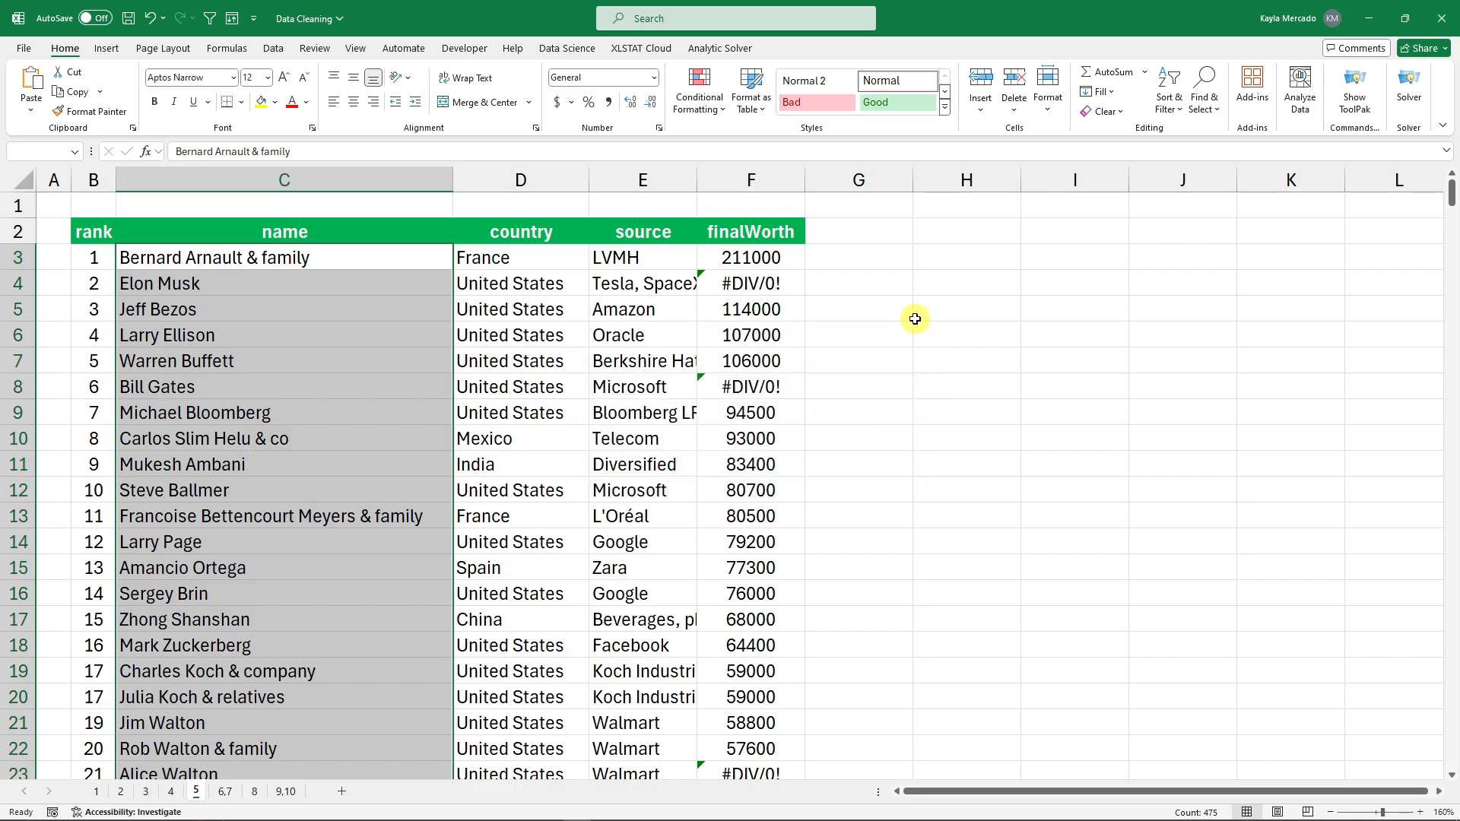
click(1204, 99)
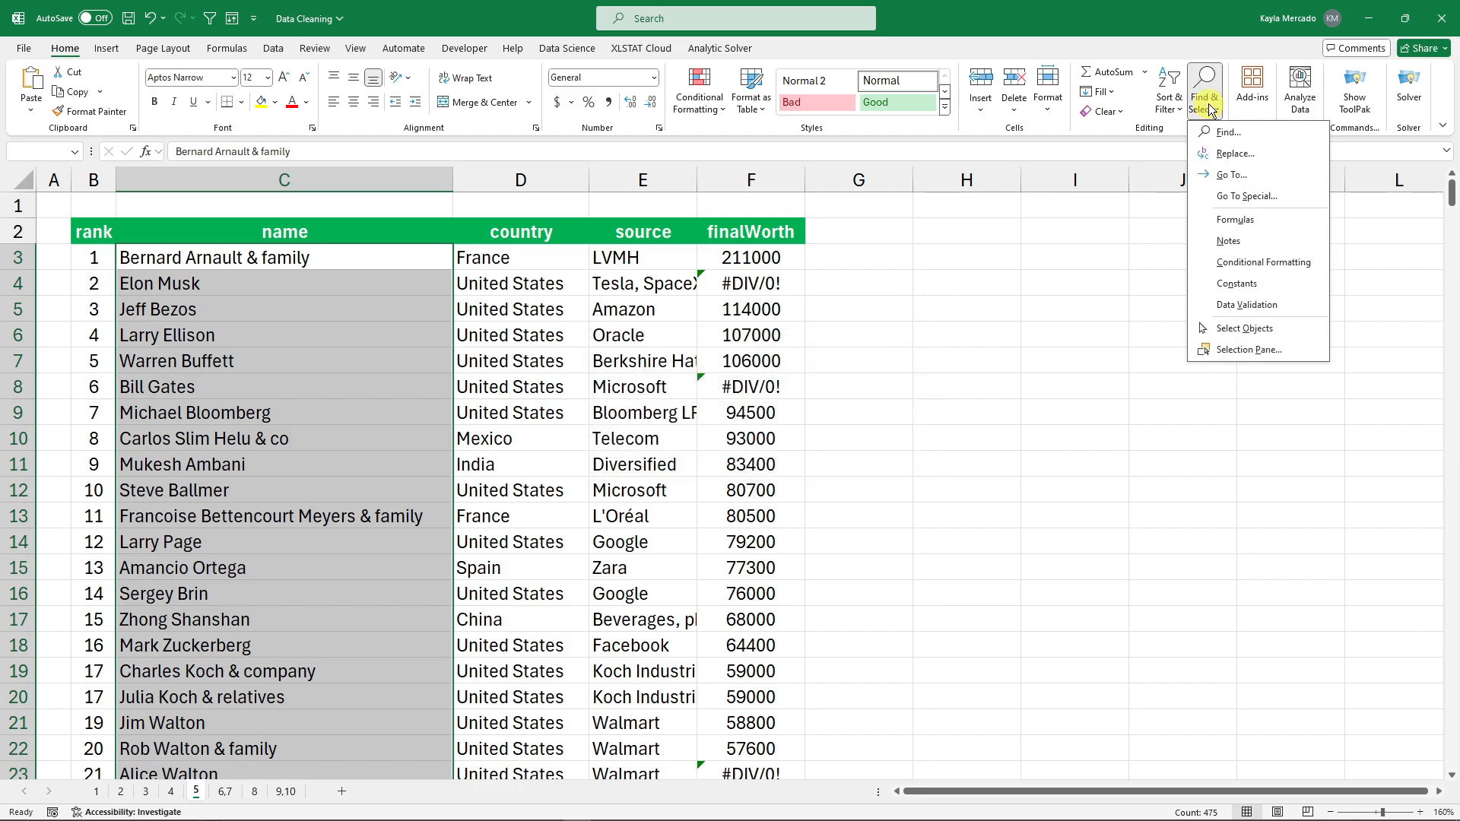
click(1225, 155)
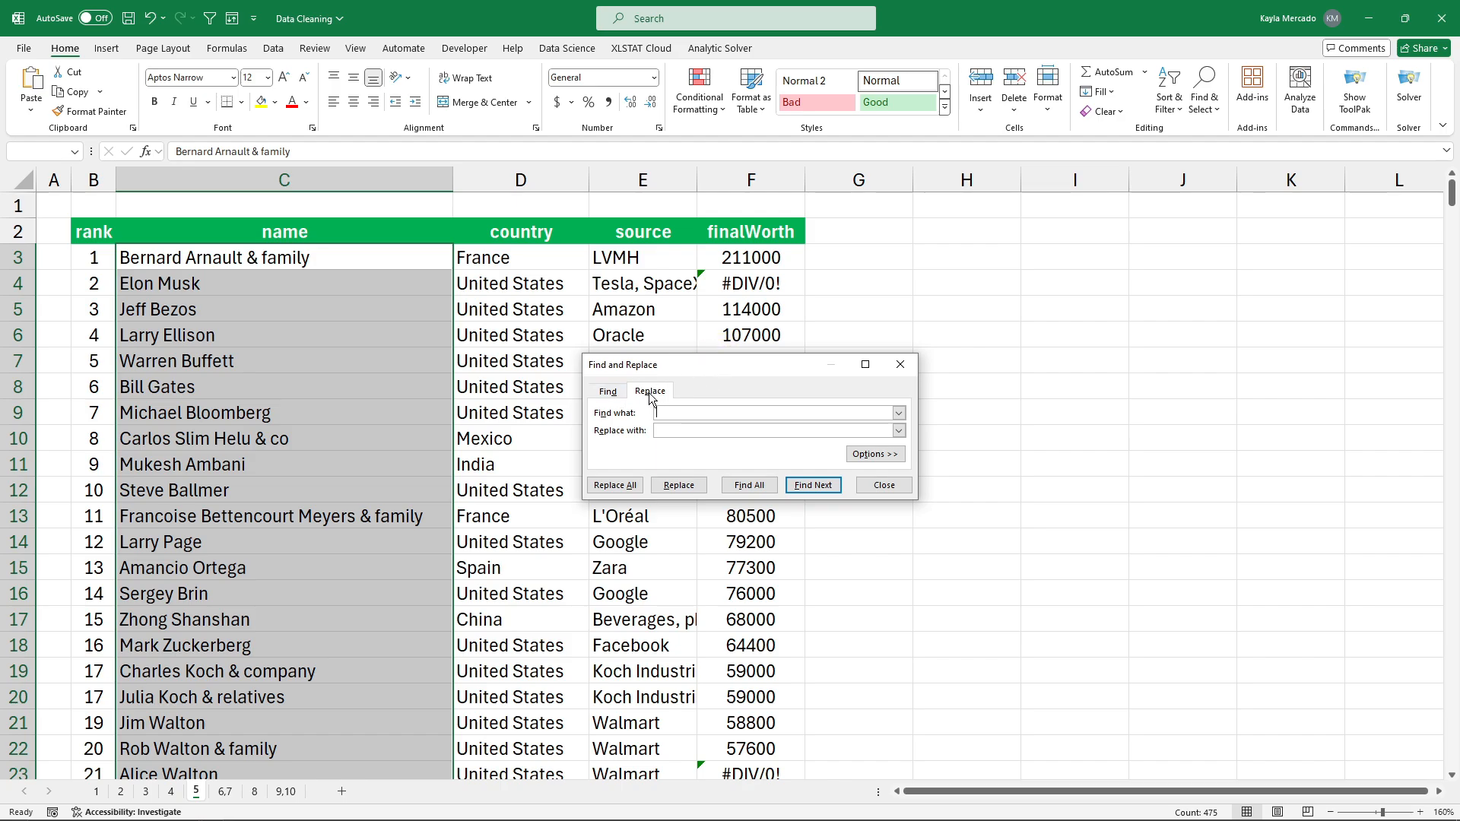
click(617, 397)
click(657, 399)
click(628, 485)
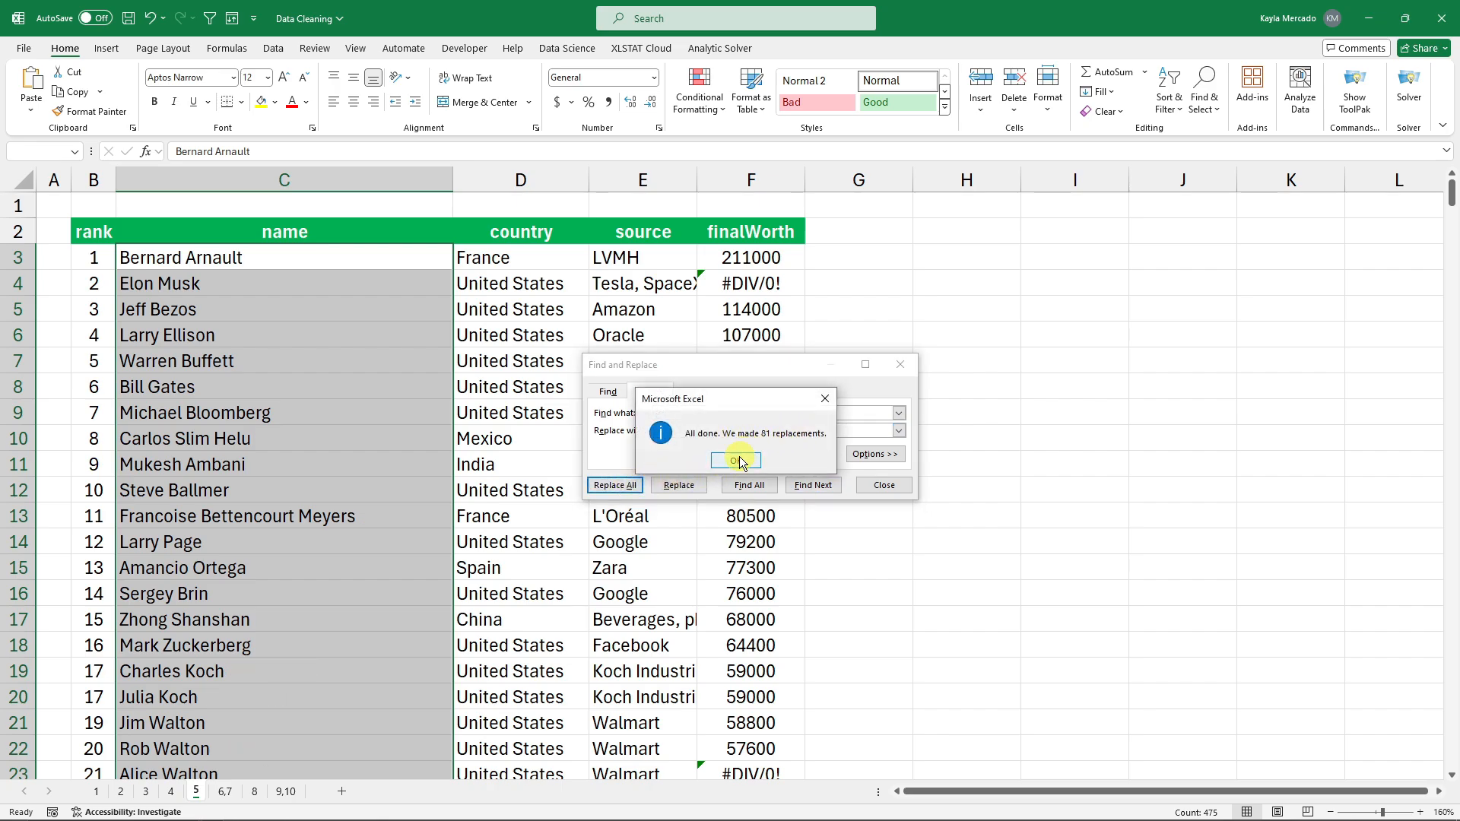
click(737, 460)
click(900, 364)
Check cleaned names such as Elon Musk, Bill Gates and Rob Walton.
click(308, 334)
click(327, 286)
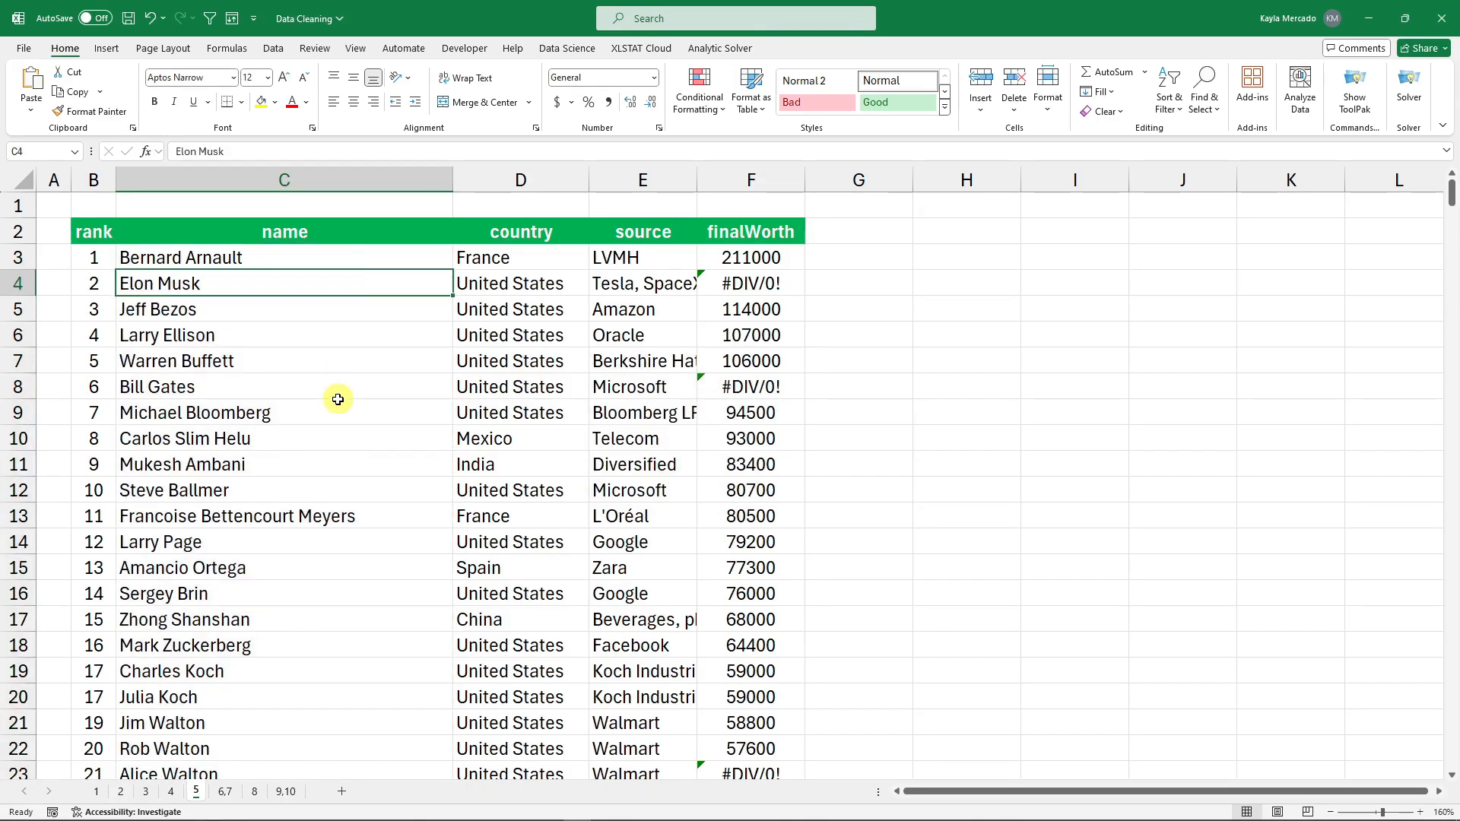
drag(335, 395, 358, 410)
click(305, 383)
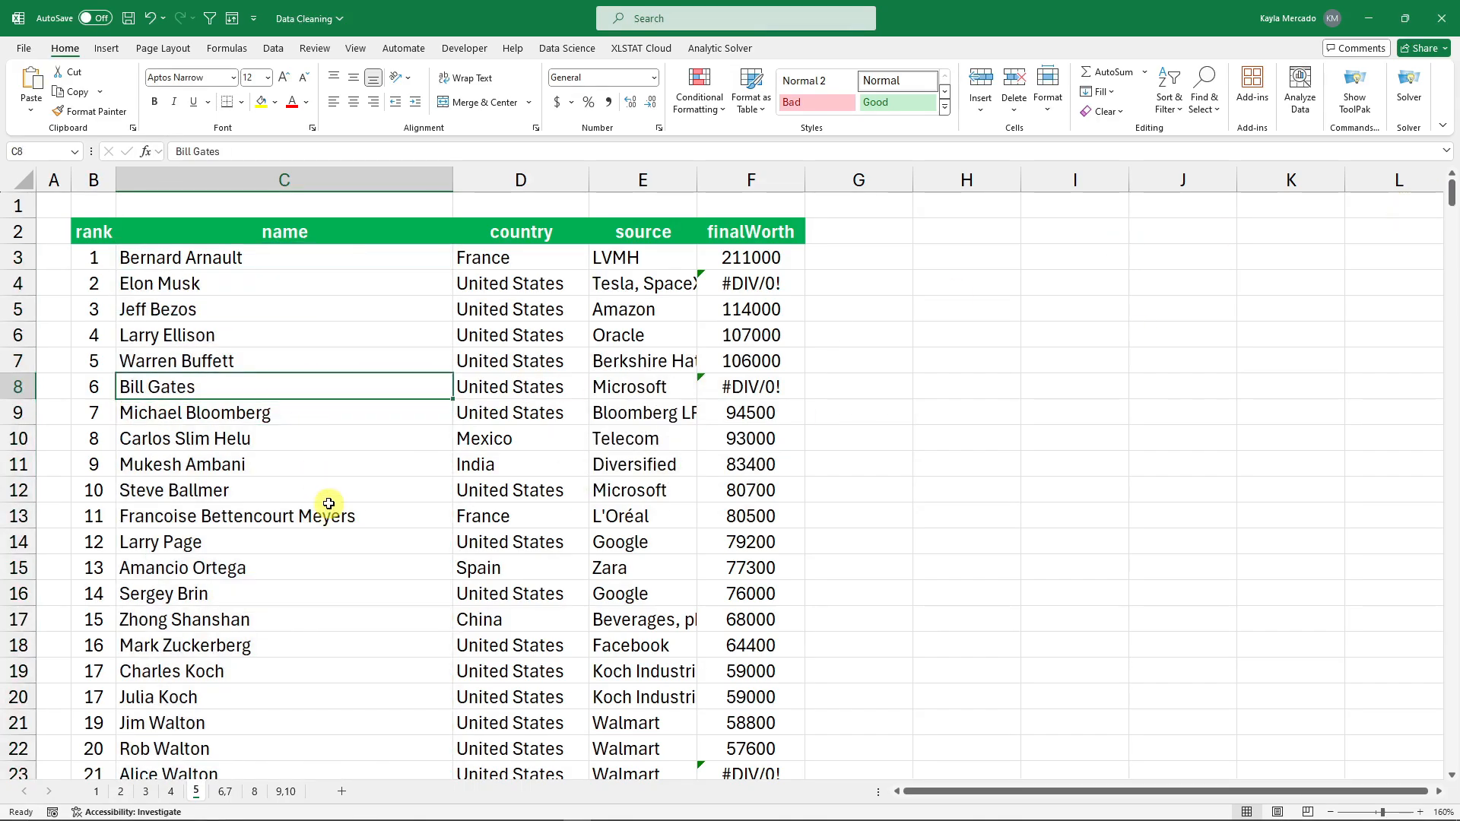
scroll(329, 502, down, 3)
scroll(211, 519, down, 2)
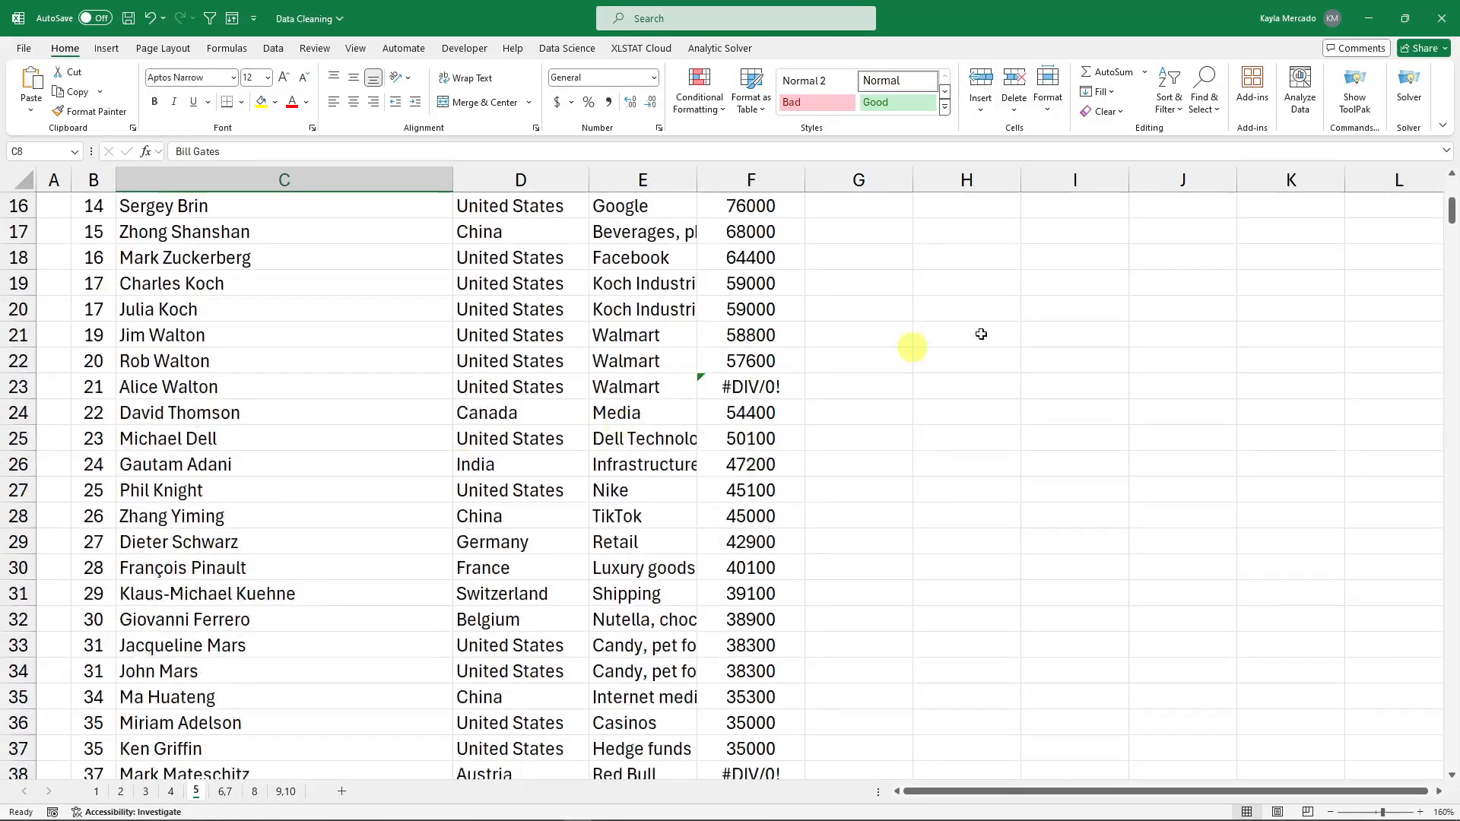
mouse_move(1450, 209)
mouse_down()
mouse_move(1443, 252)
mouse_move(1444, 220)
mouse_up()
click(284, 380)
Confirm Larry Ellison's name is clean, then move to the sheet named 6,7.
key(ctrl+h)
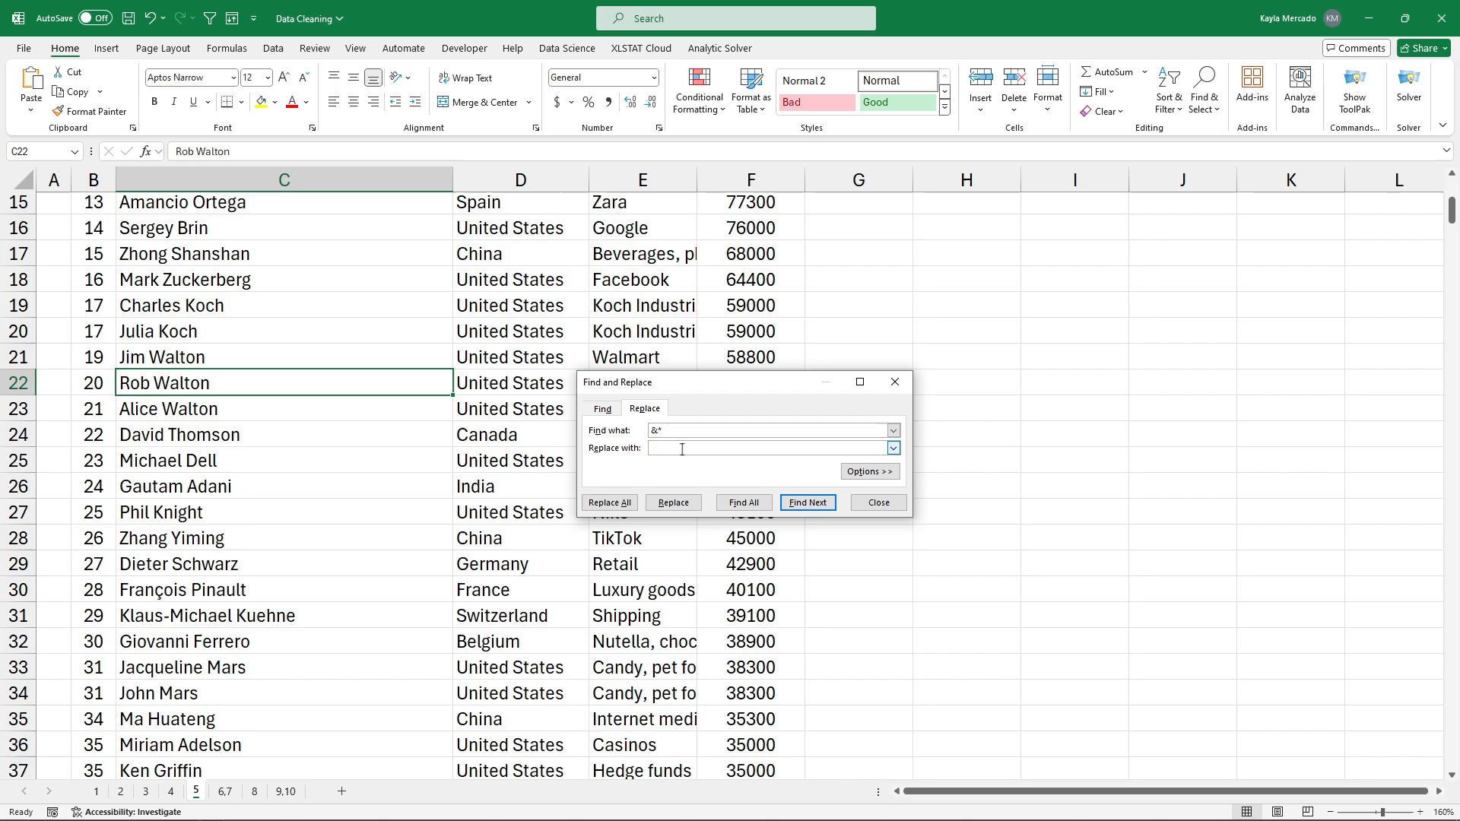
click(895, 381)
drag(1450, 210, 1451, 189)
click(254, 303)
key(ctrl+Page_Down)
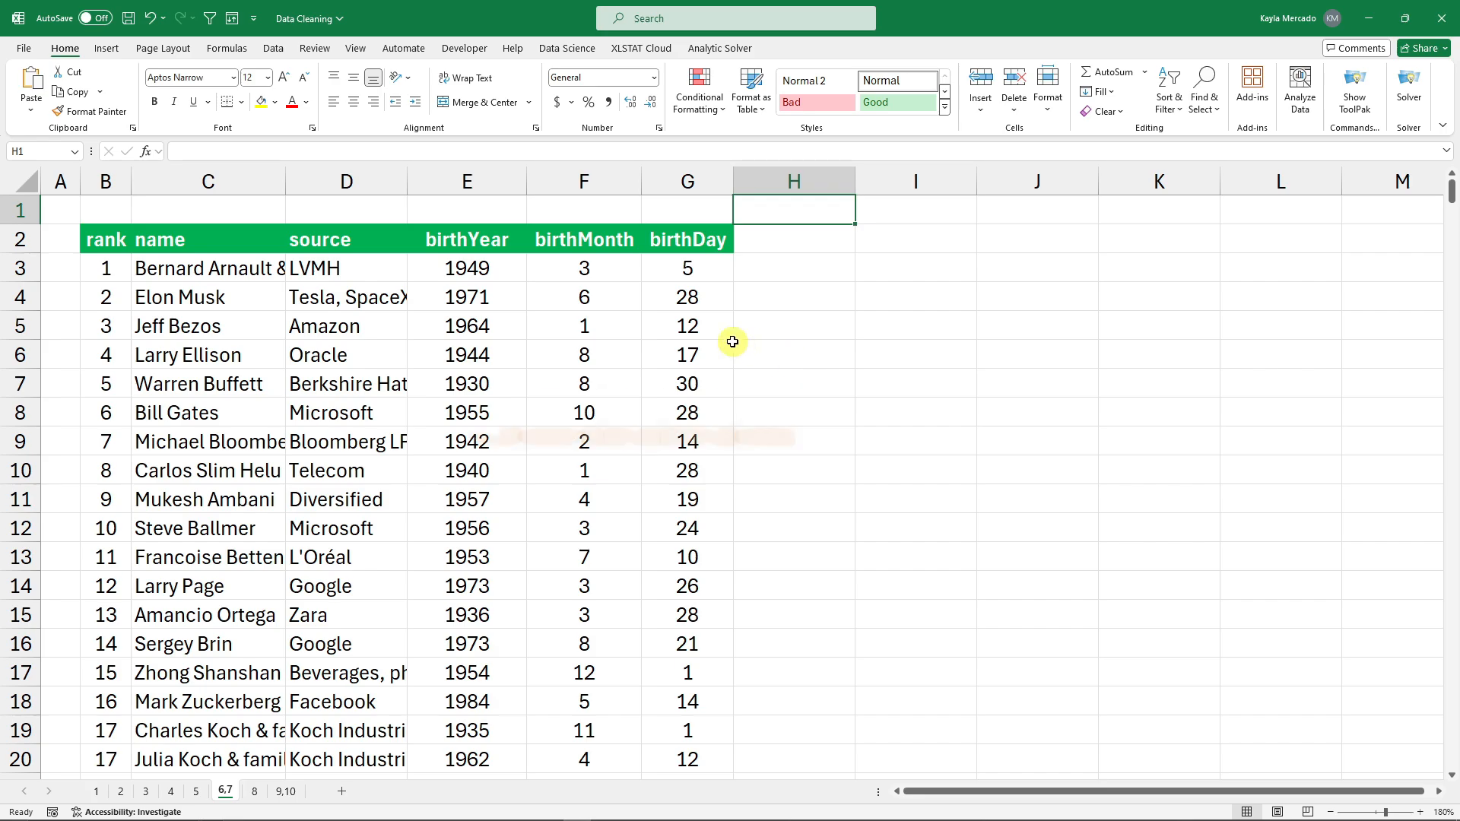
Look over the birthYear, birthMonth and birthDay values and pick H3 for the combined date.
drag(208, 268, 212, 648)
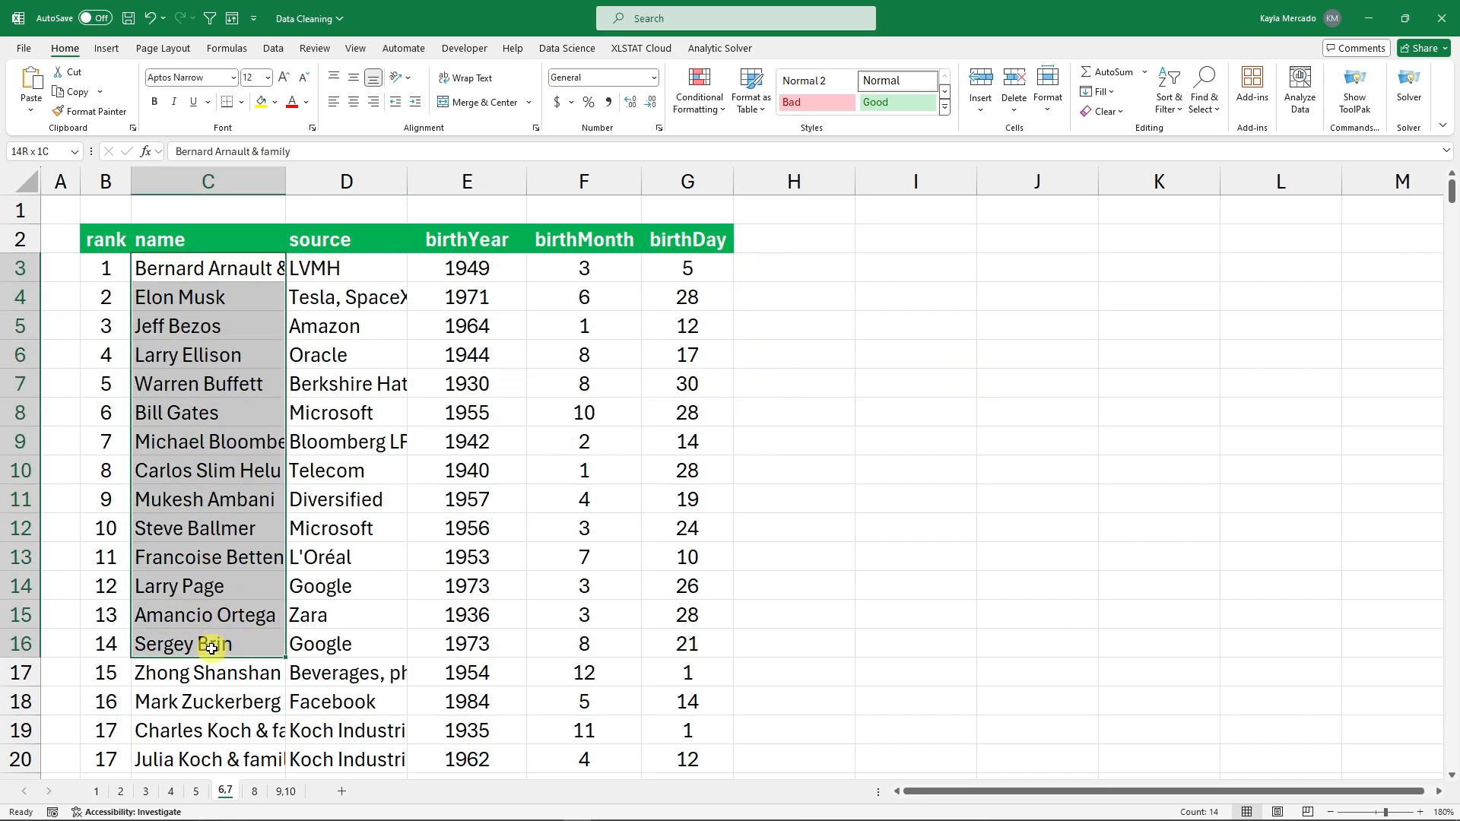
click(853, 263)
drag(425, 271, 694, 489)
click(795, 327)
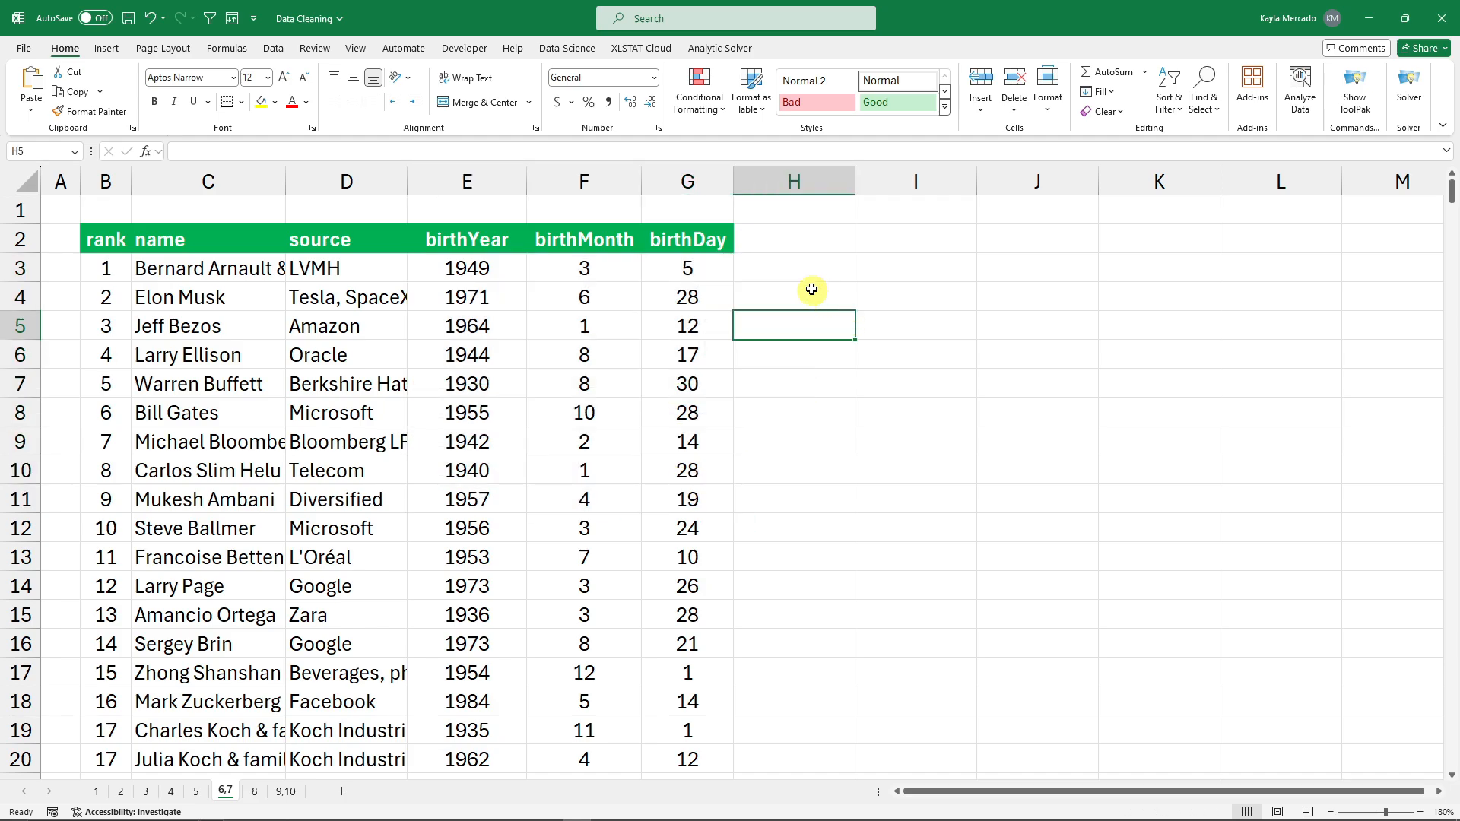
click(780, 275)
click(466, 241)
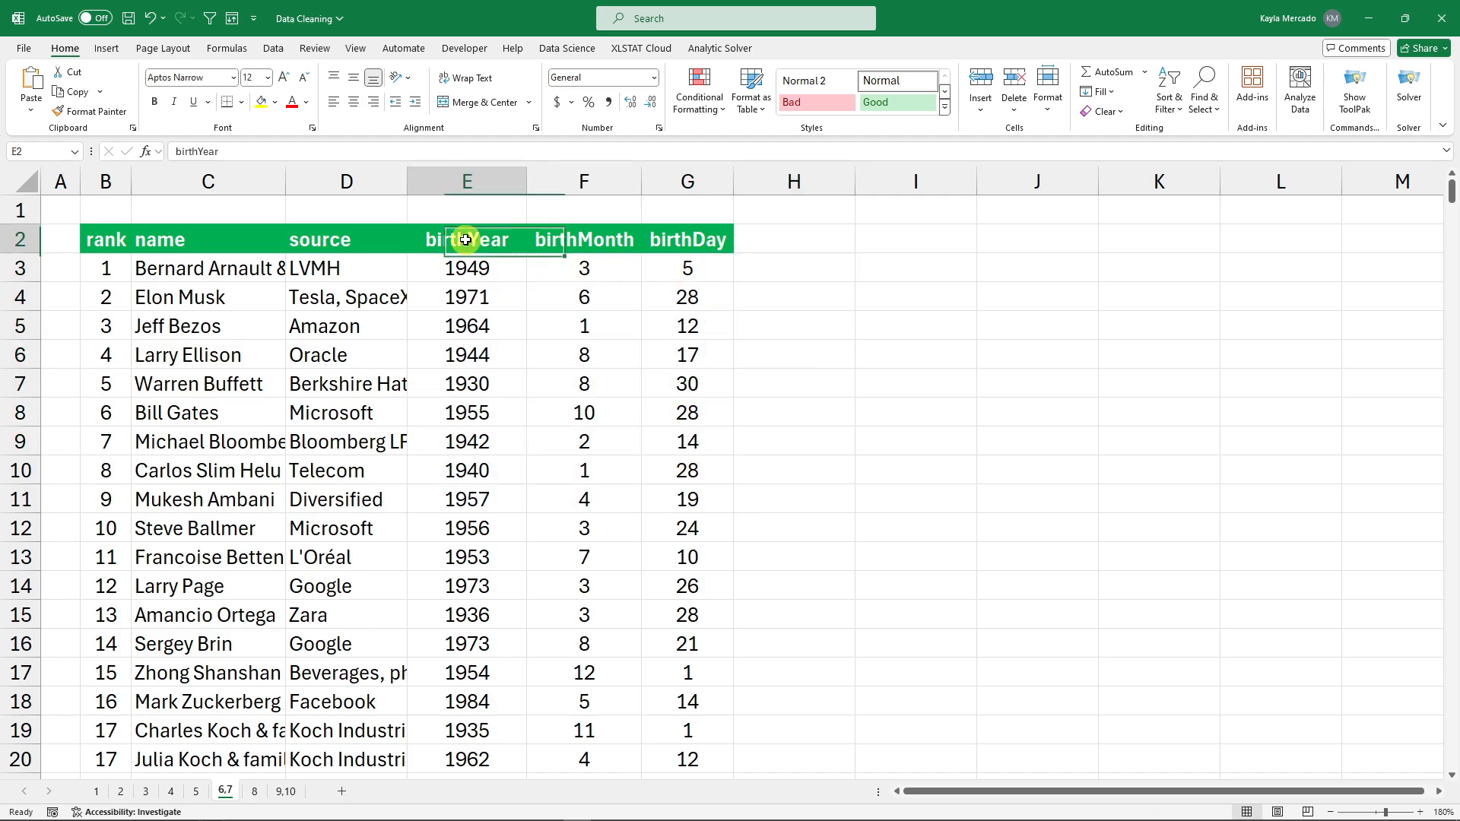
click(565, 243)
click(717, 239)
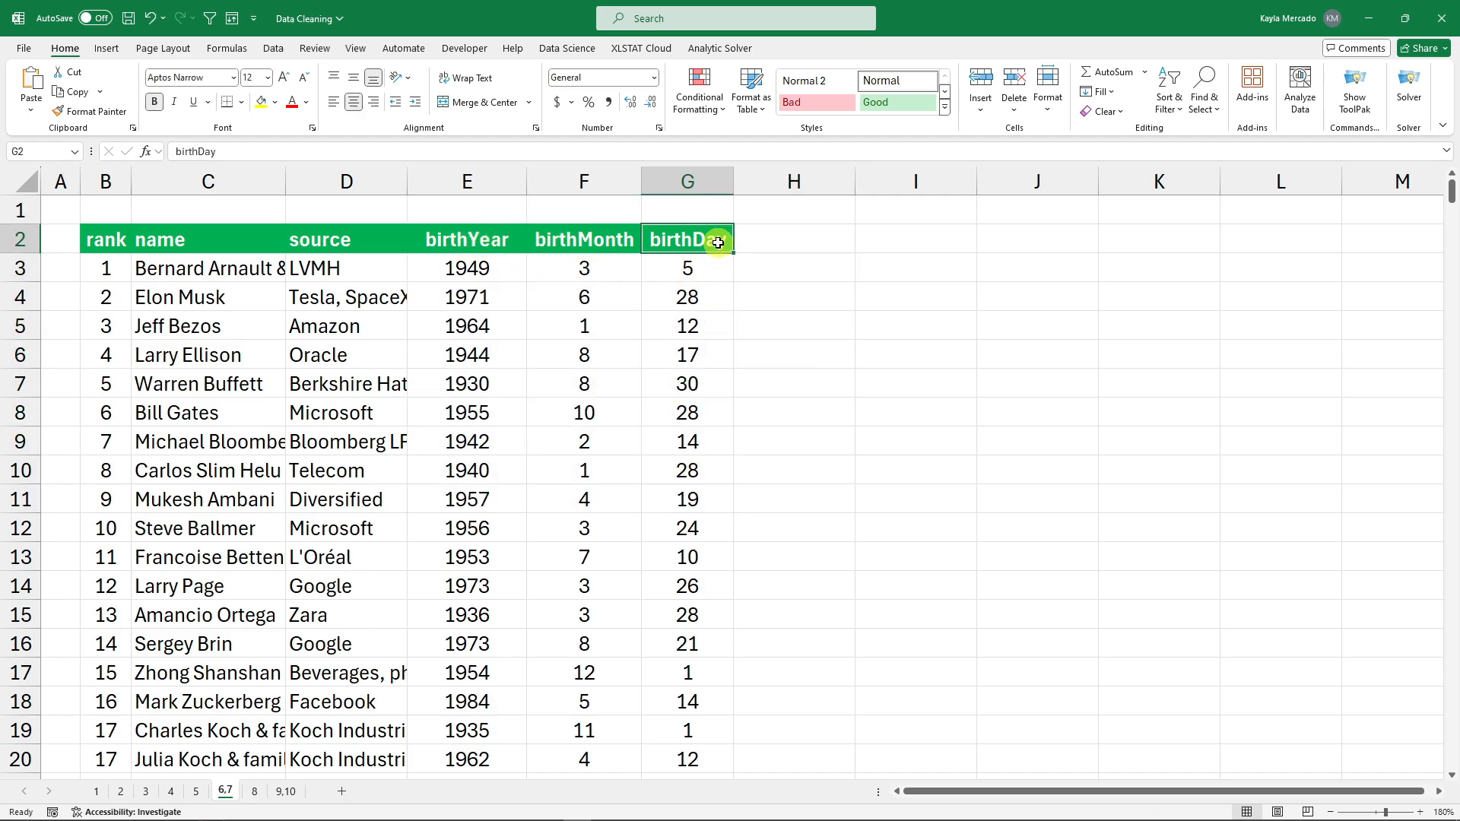
drag(491, 265, 707, 273)
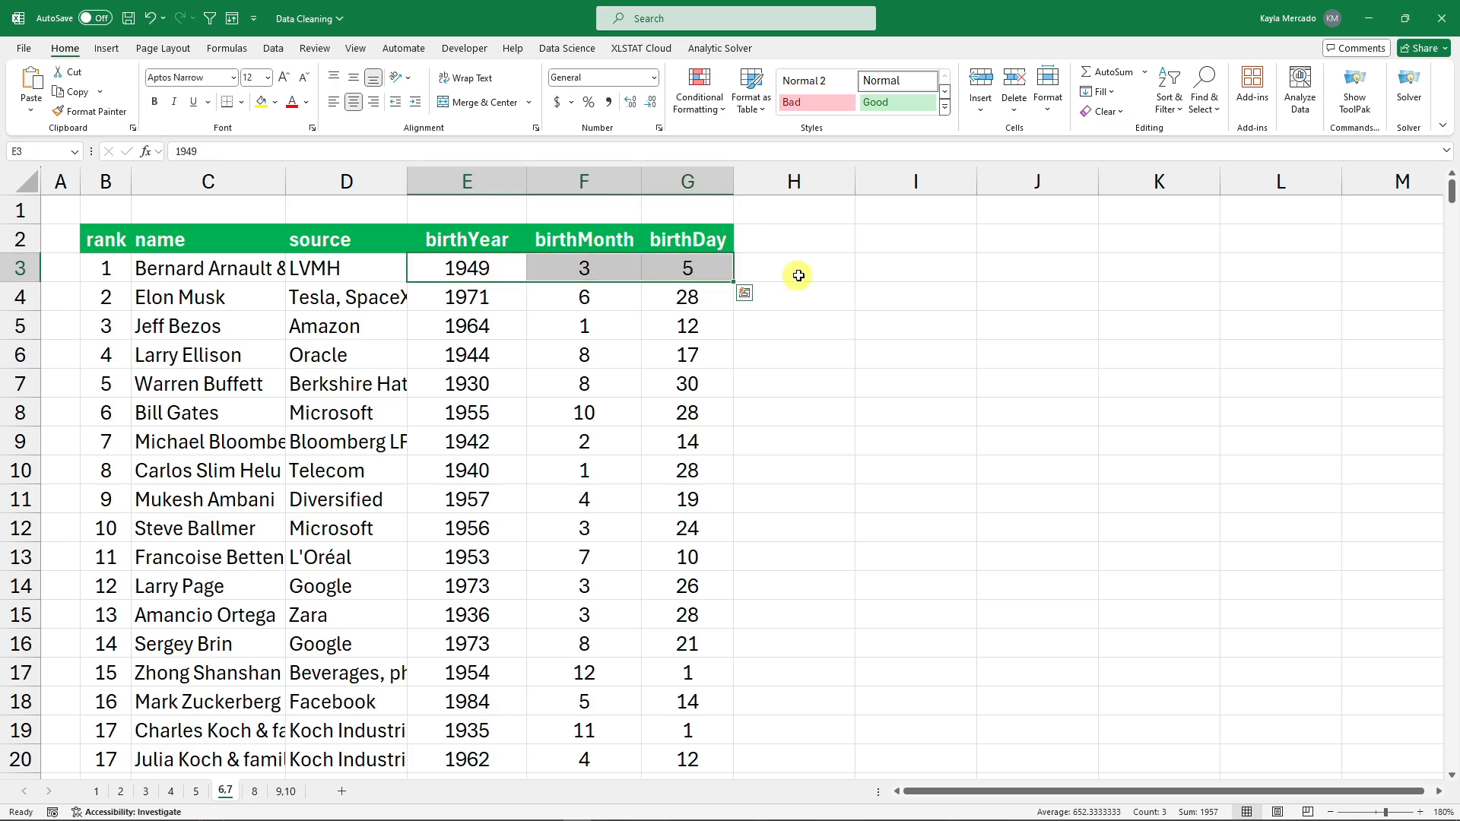
click(840, 281)
drag(472, 271, 692, 271)
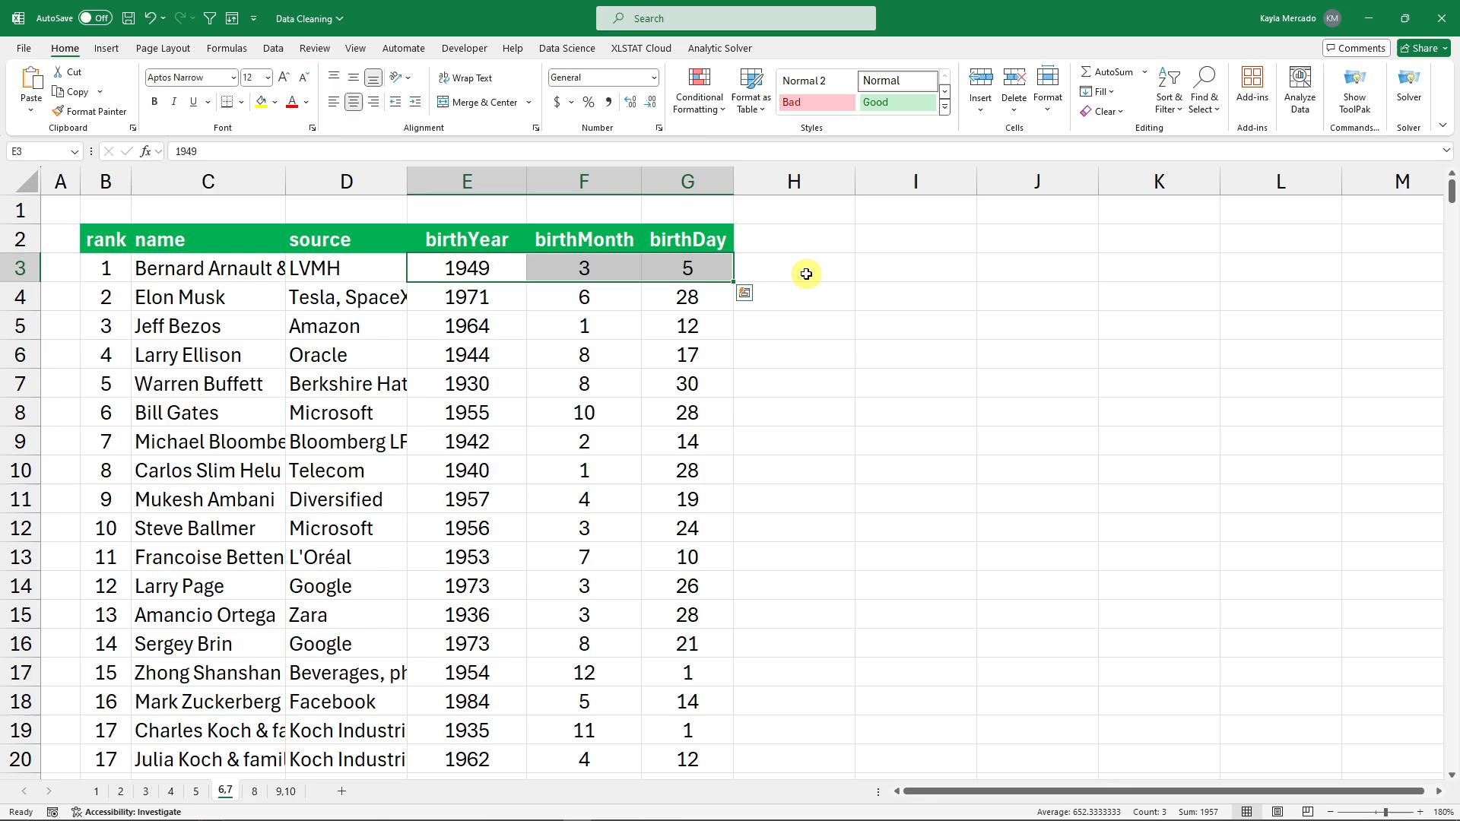
click(811, 269)
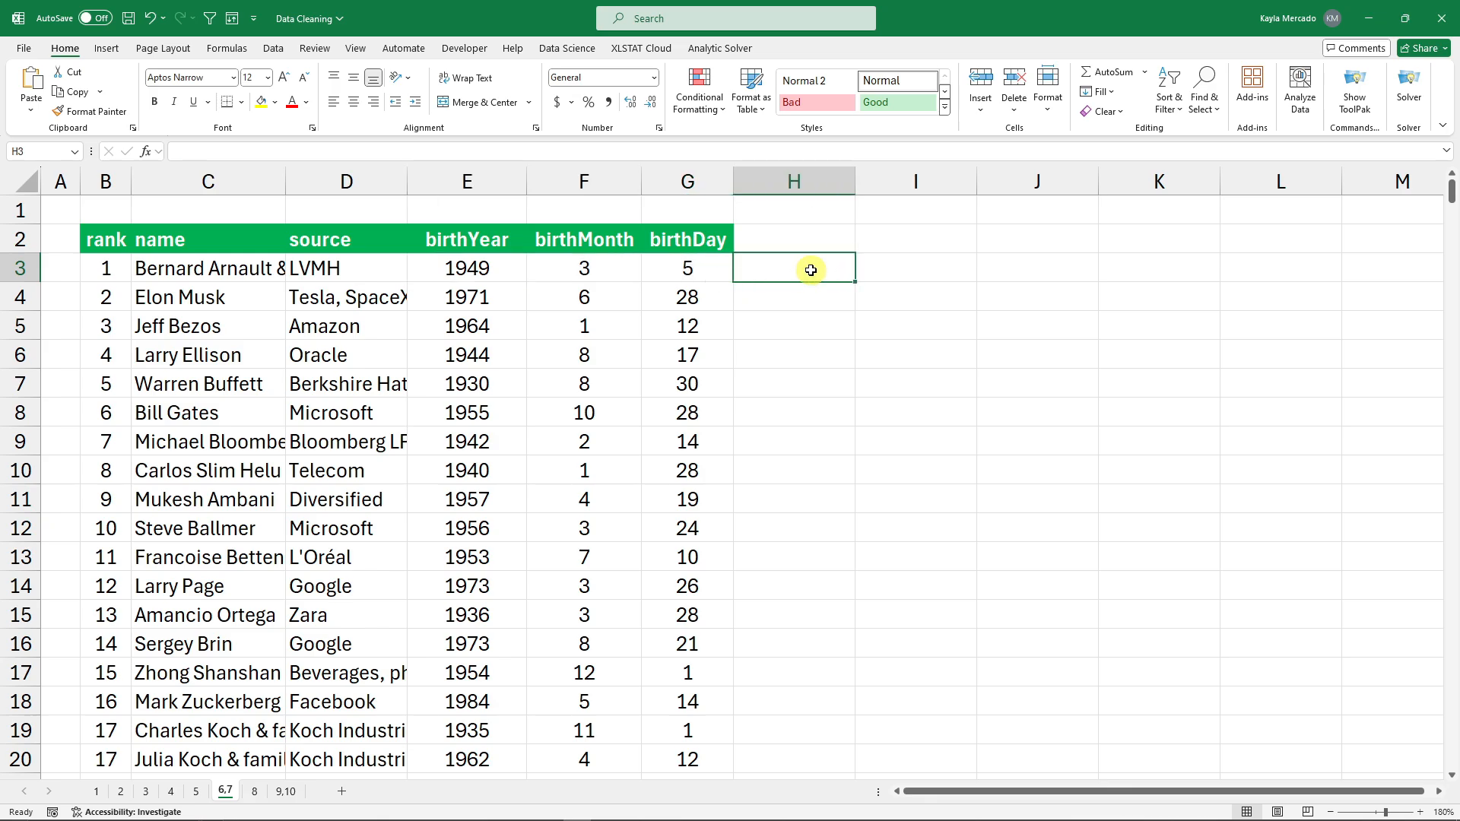
Enter =TEXTJOIN("/",TRUE,E3,F3,G3) in H3 to show 1949/3/5.
text(=textjoin)
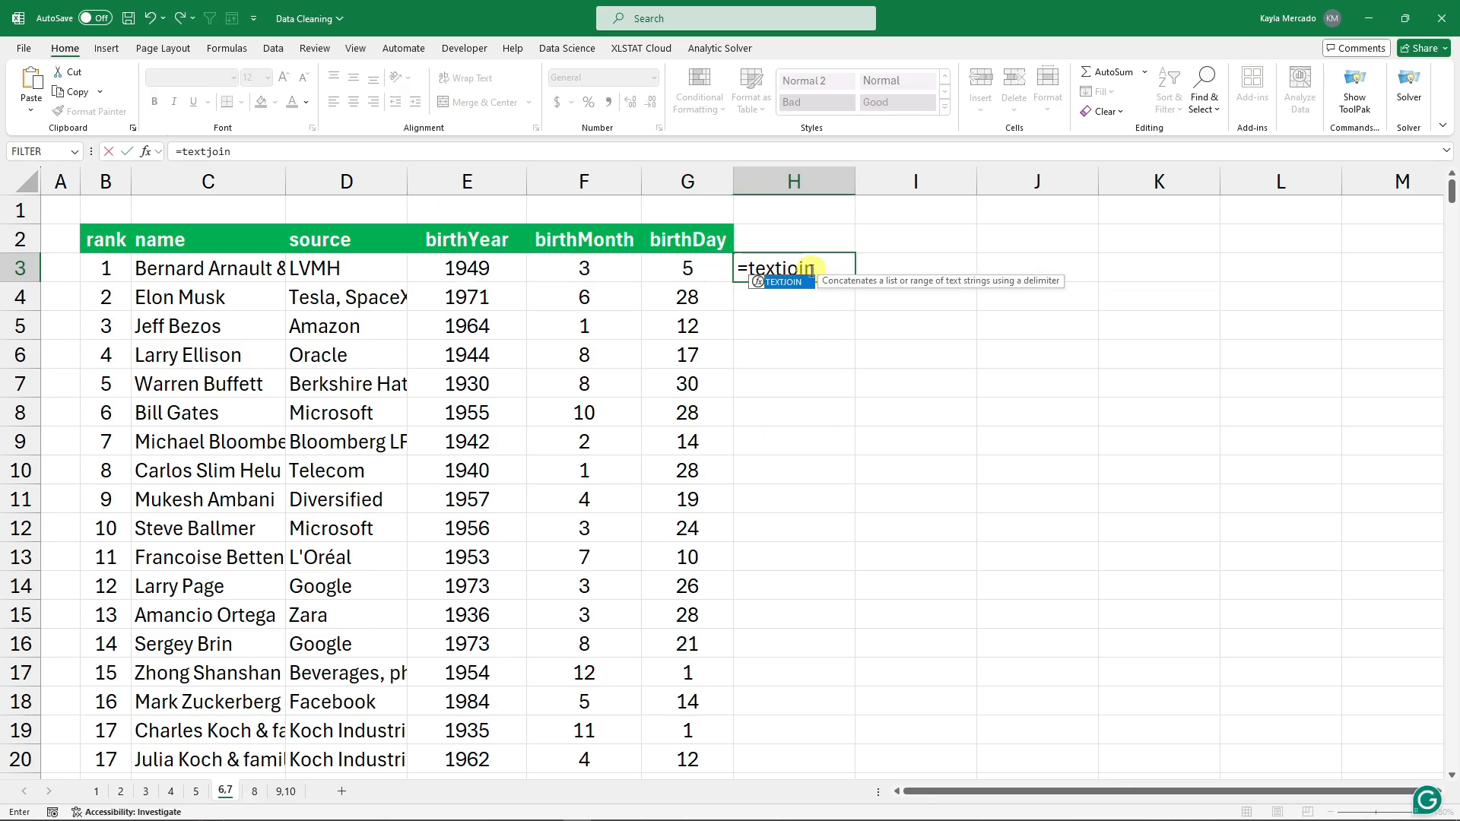
text(("/)
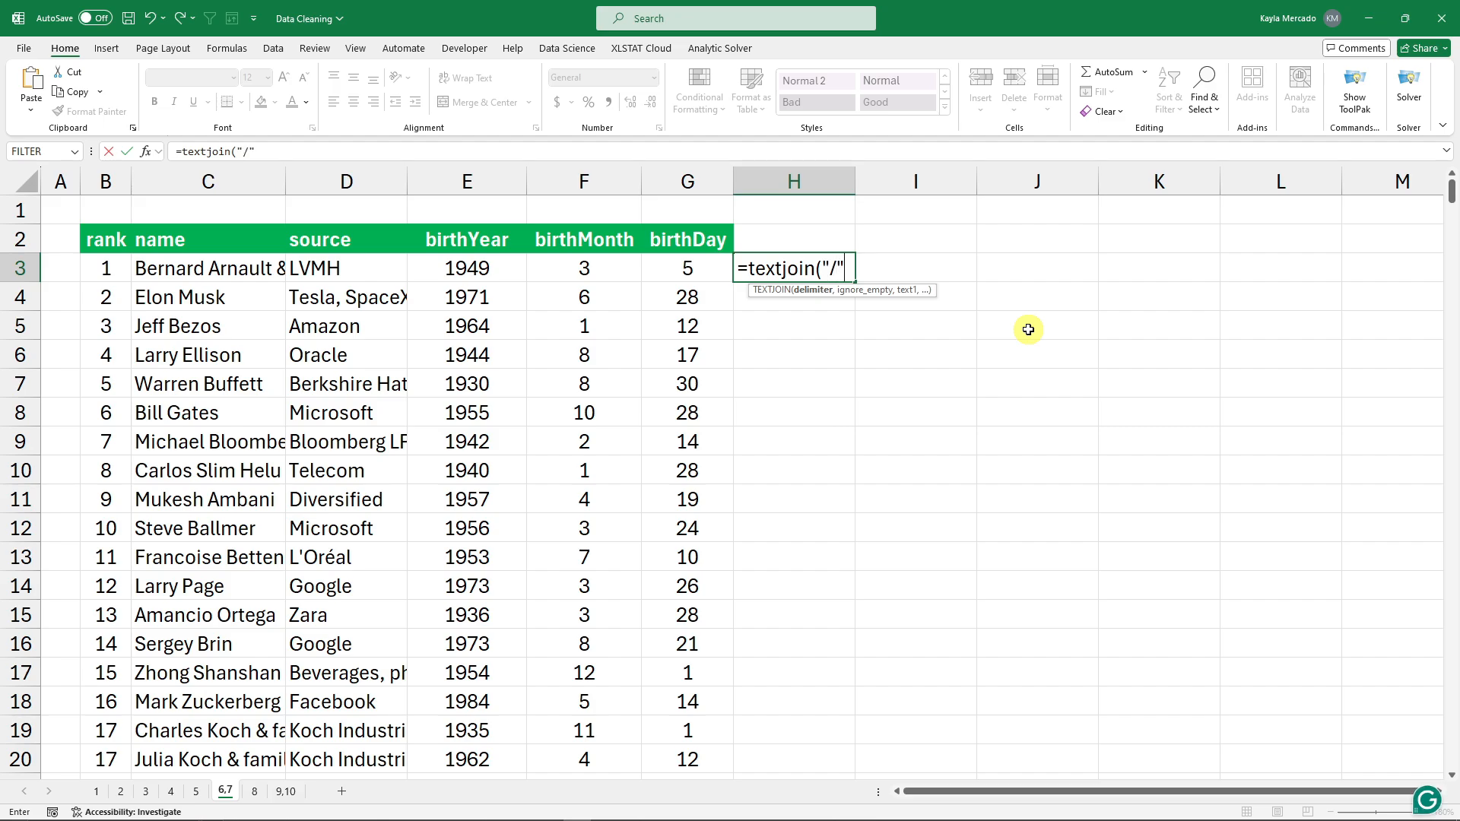
text(,)
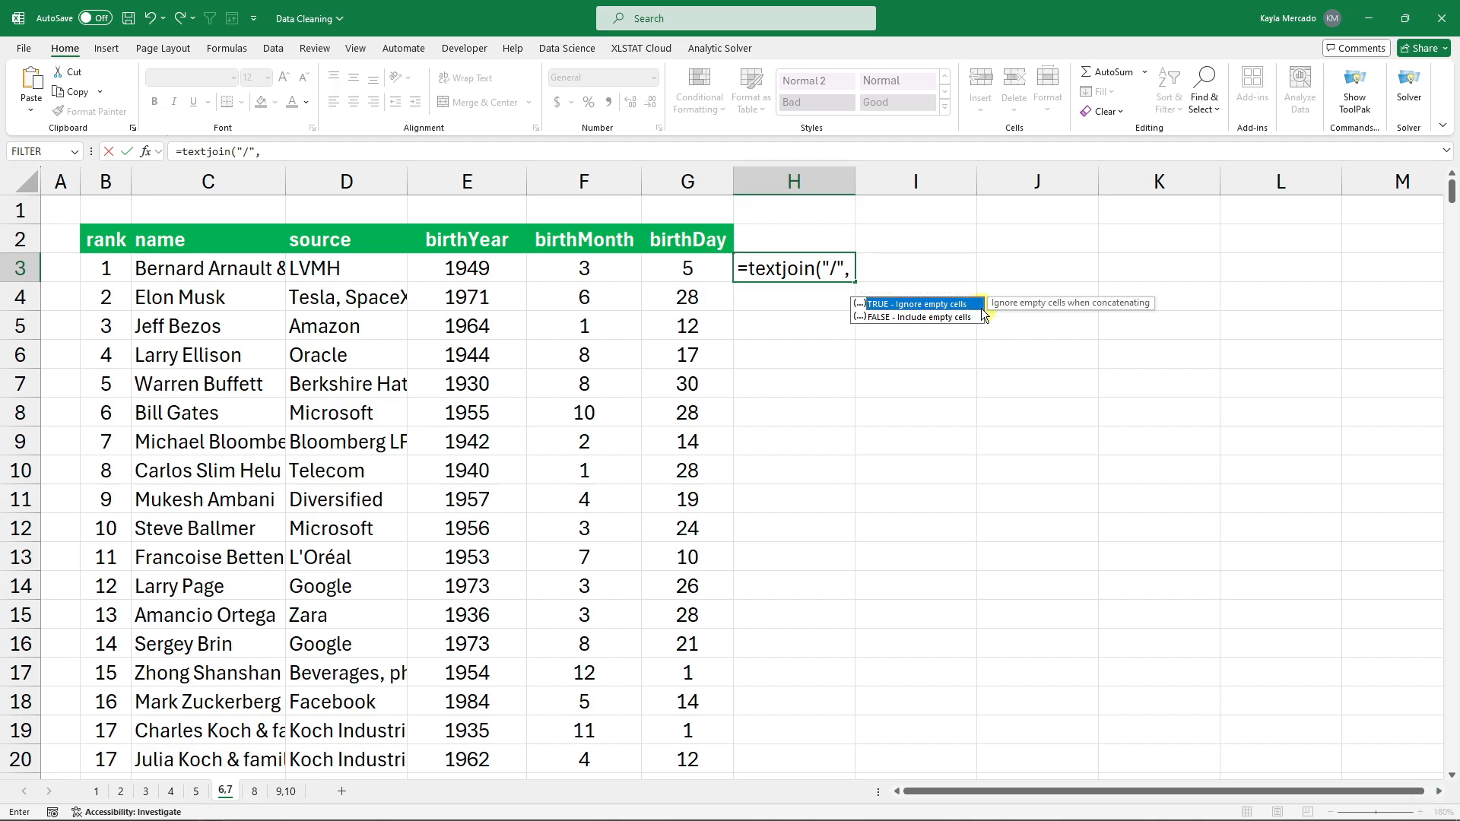
text(TrUE)
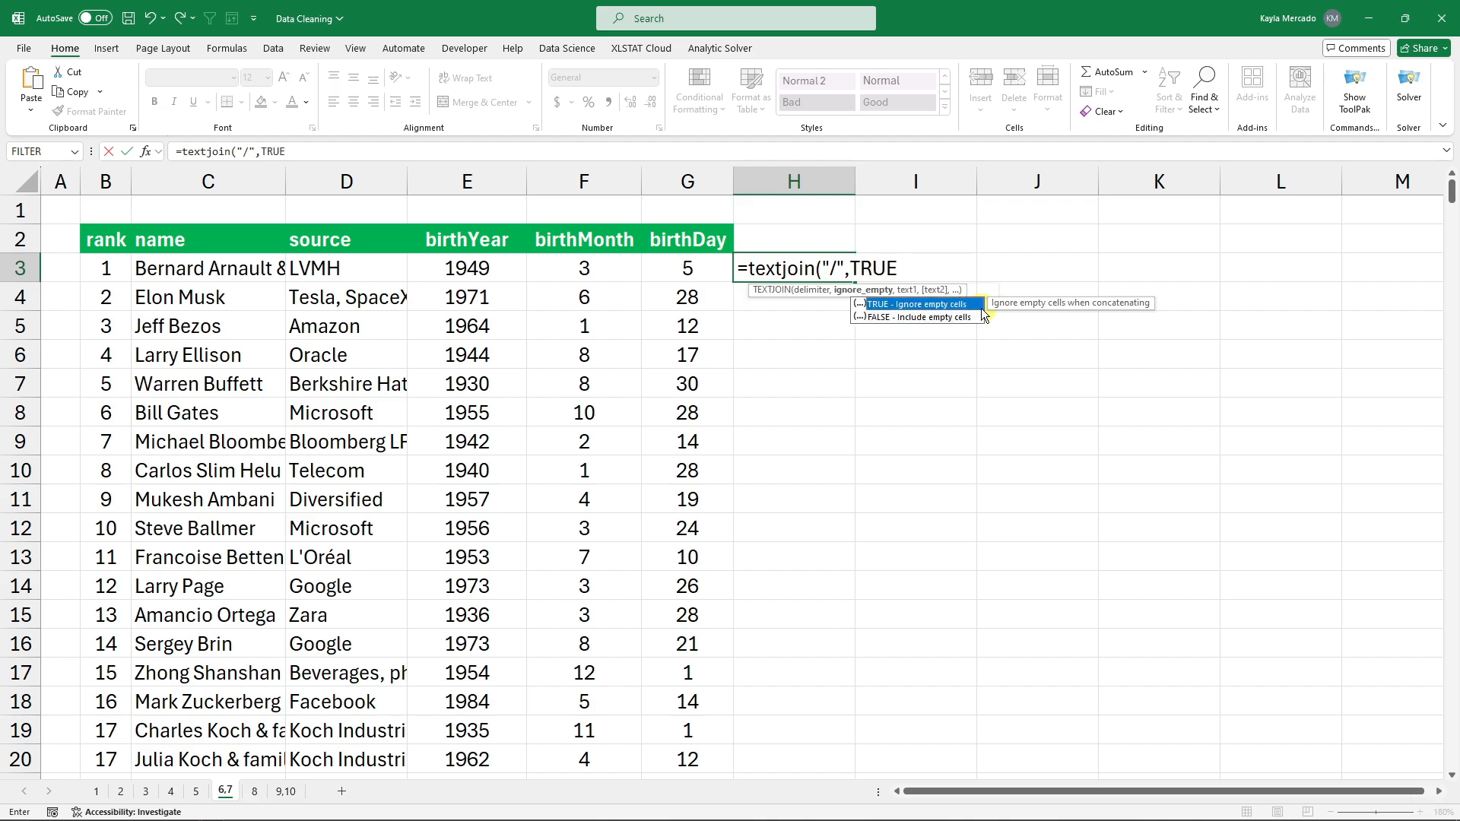
text(,)
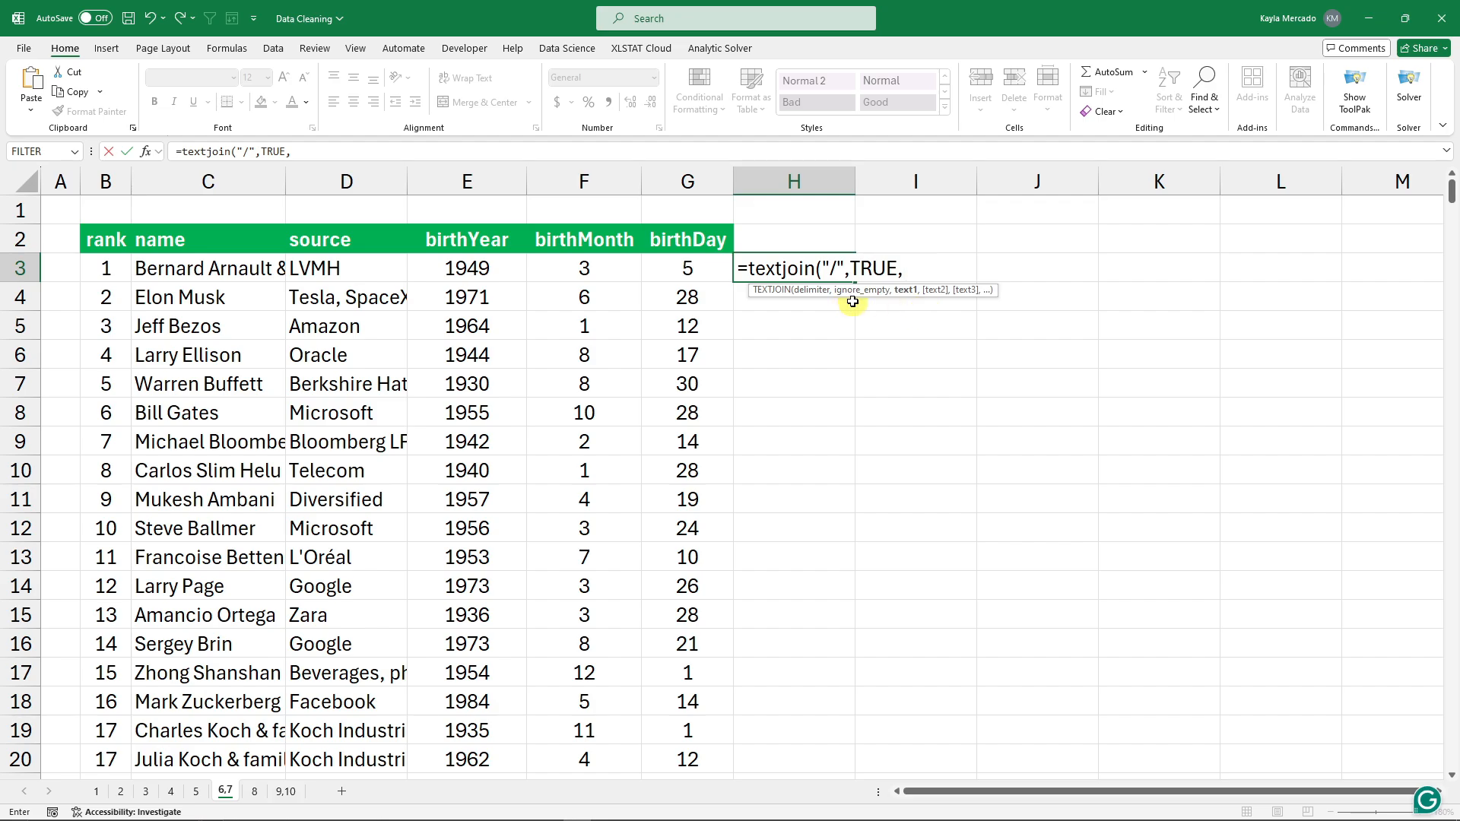
click(504, 266)
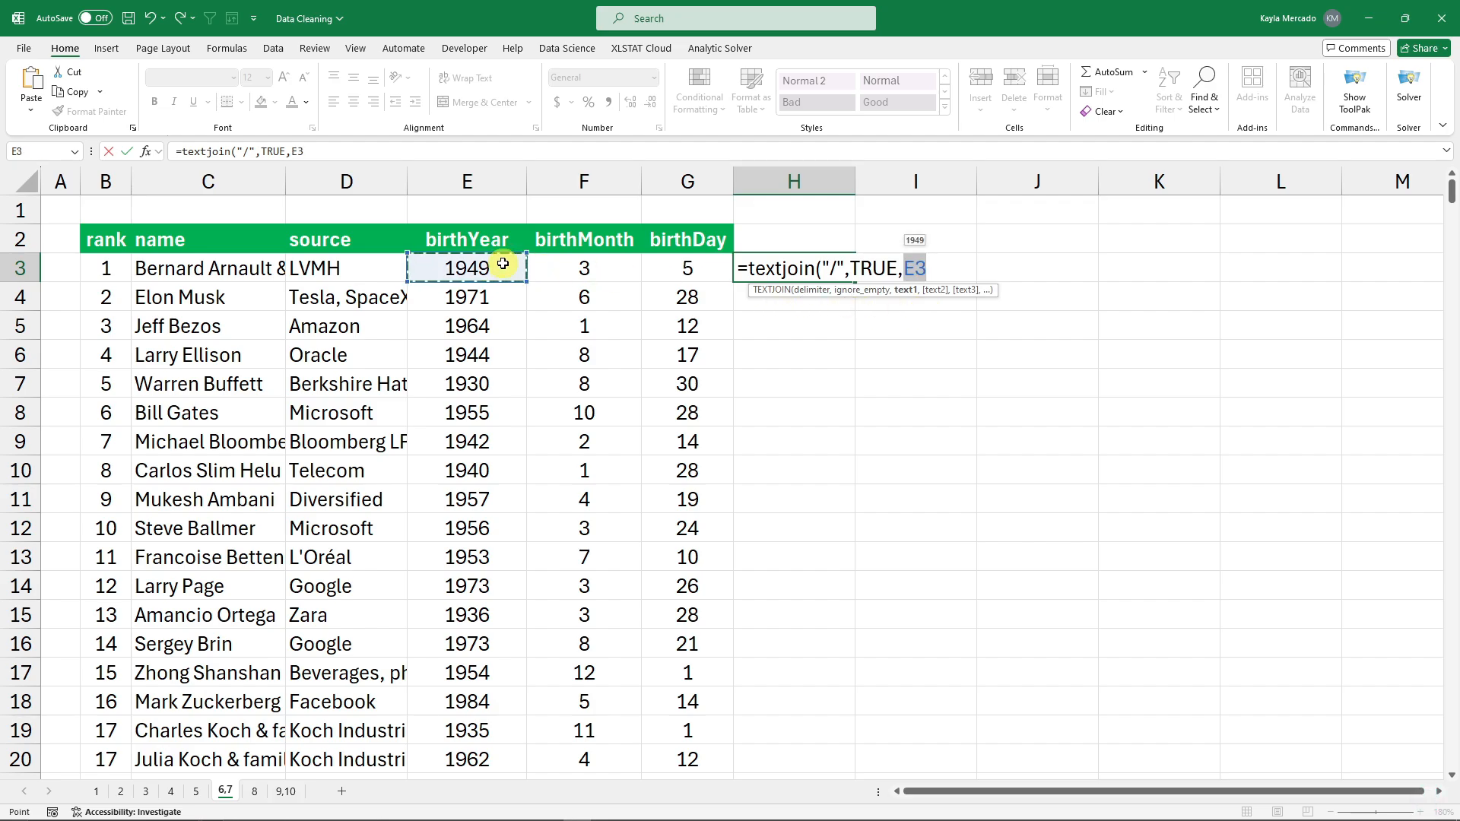
text(,)
click(580, 267)
text(,)
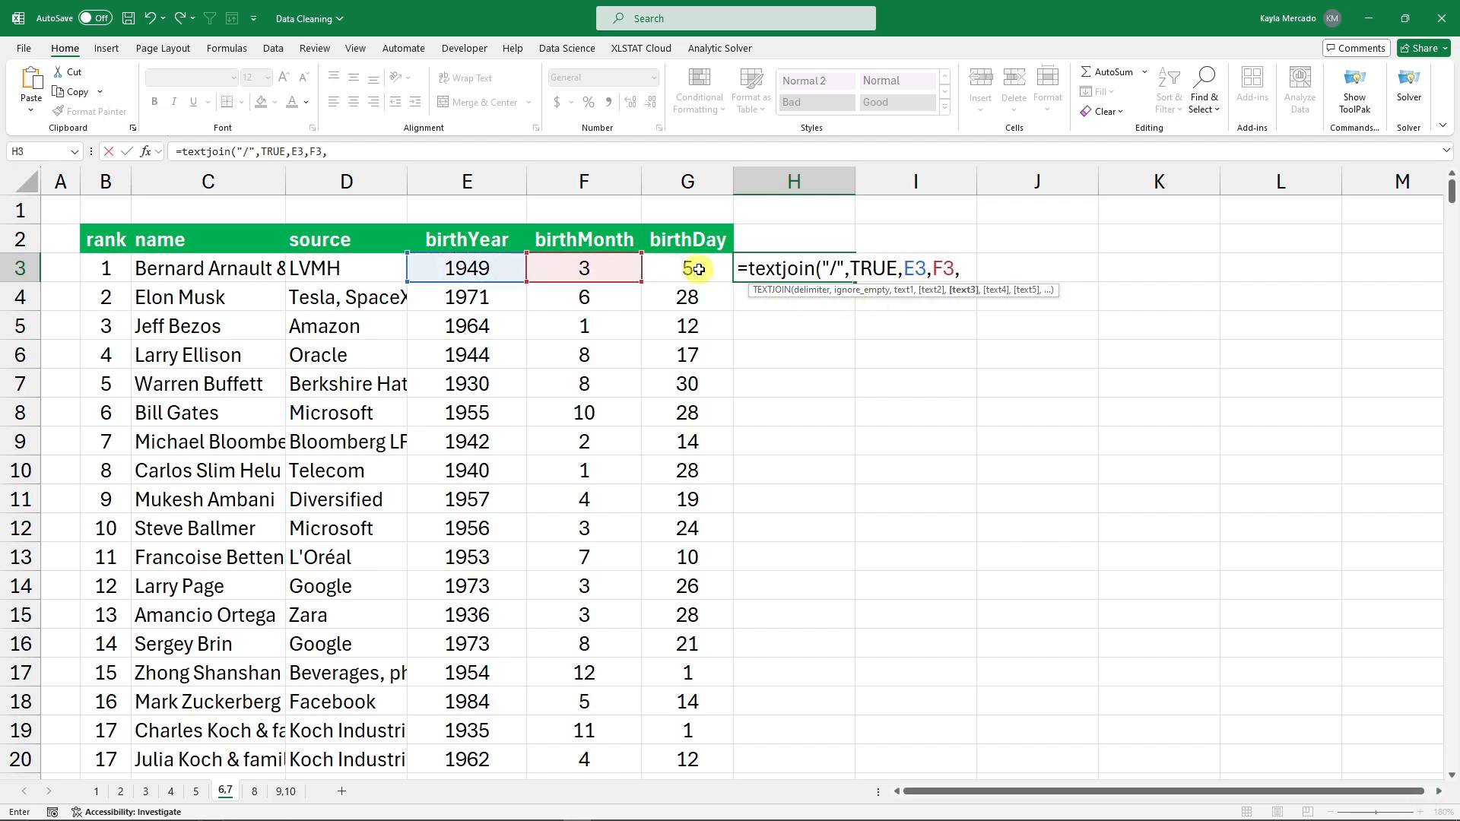
click(693, 266)
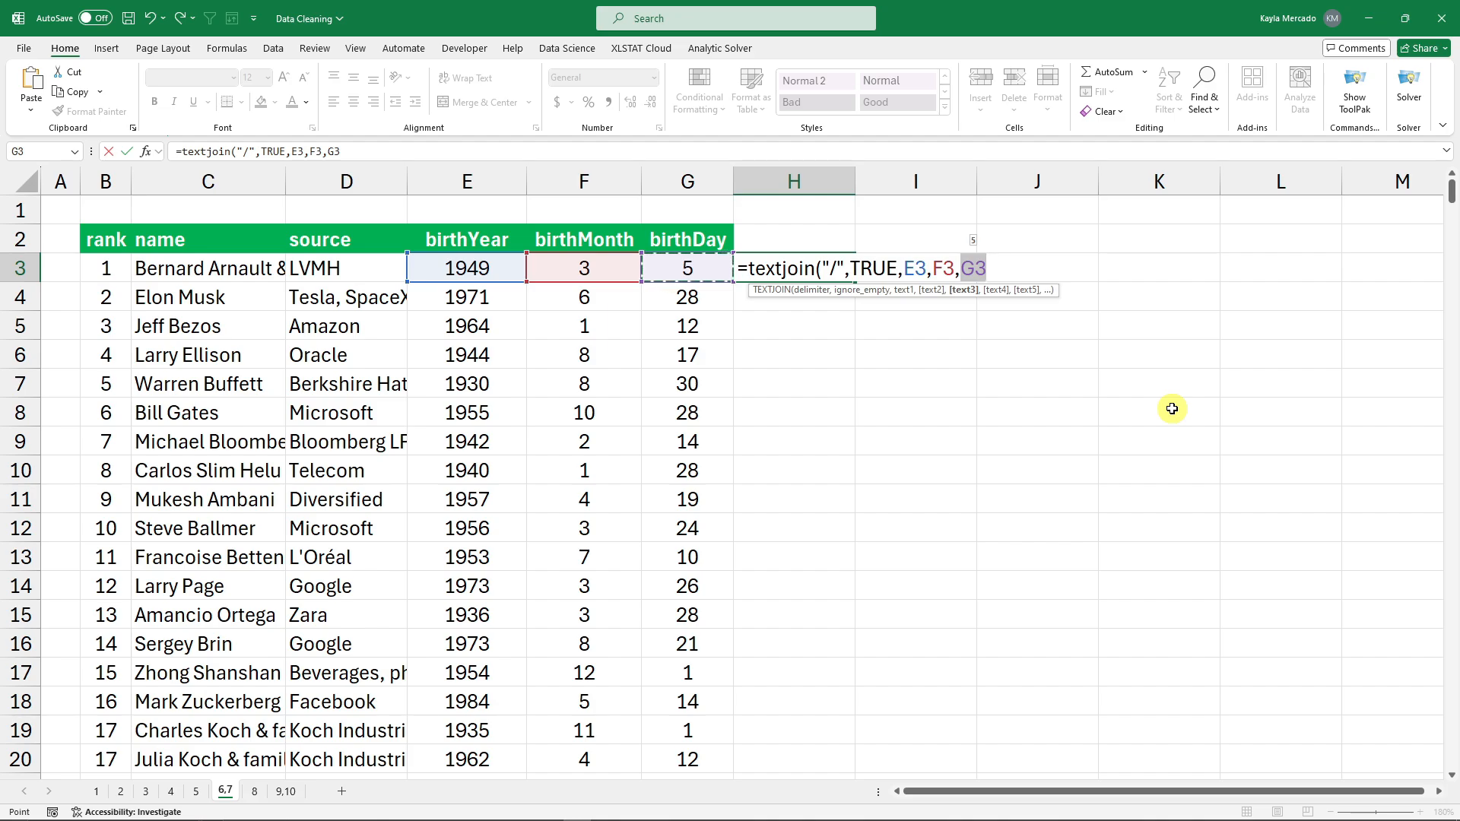
text())
key(Return)
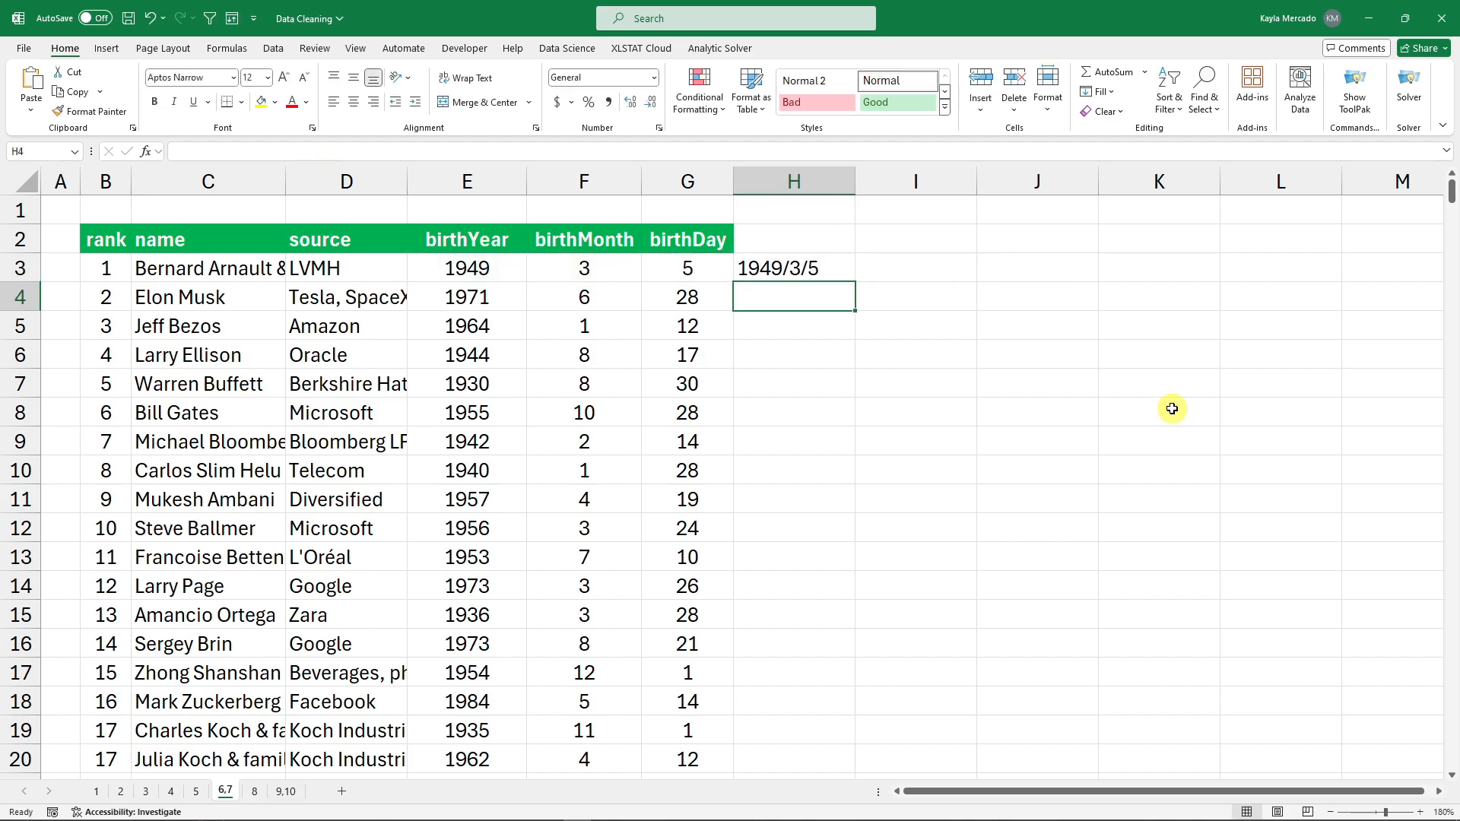
click(832, 262)
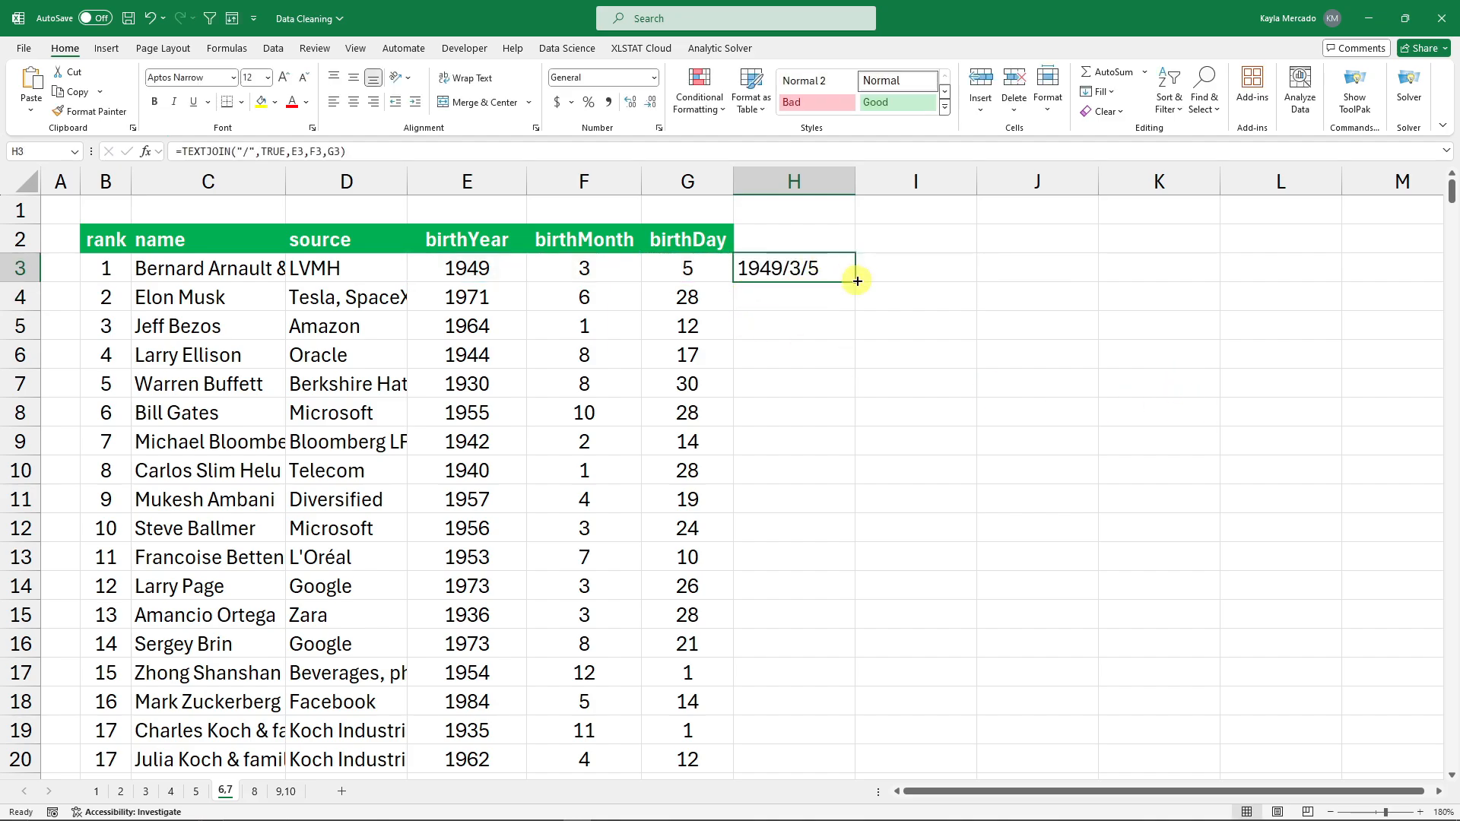
Fill the year-first joined date formula down column H.
double_click(855, 281)
drag(797, 272, 774, 730)
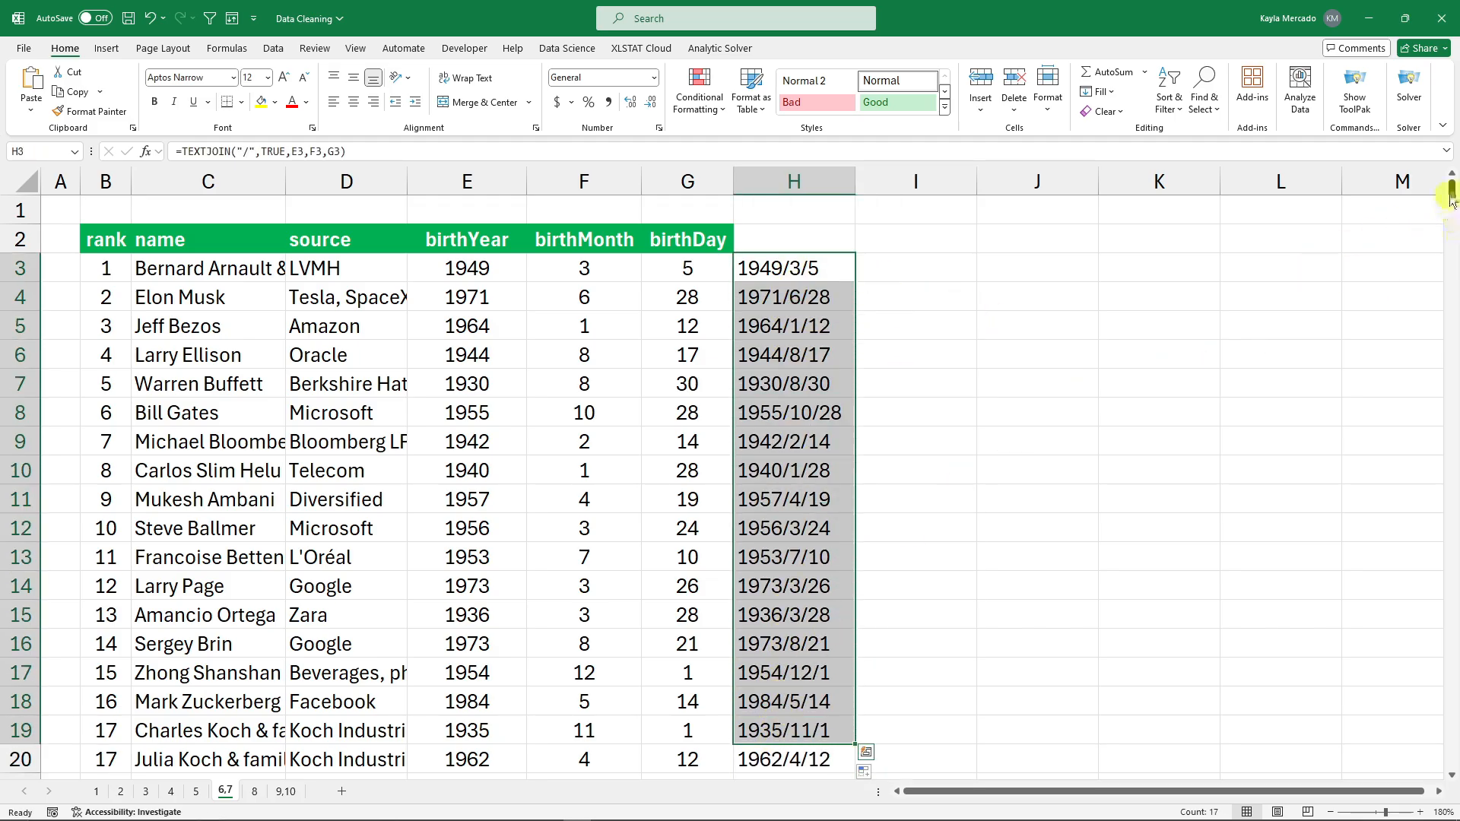
mouse_move(1450, 189)
mouse_down()
mouse_move(1453, 399)
mouse_move(1452, 189)
mouse_up()
click(909, 360)
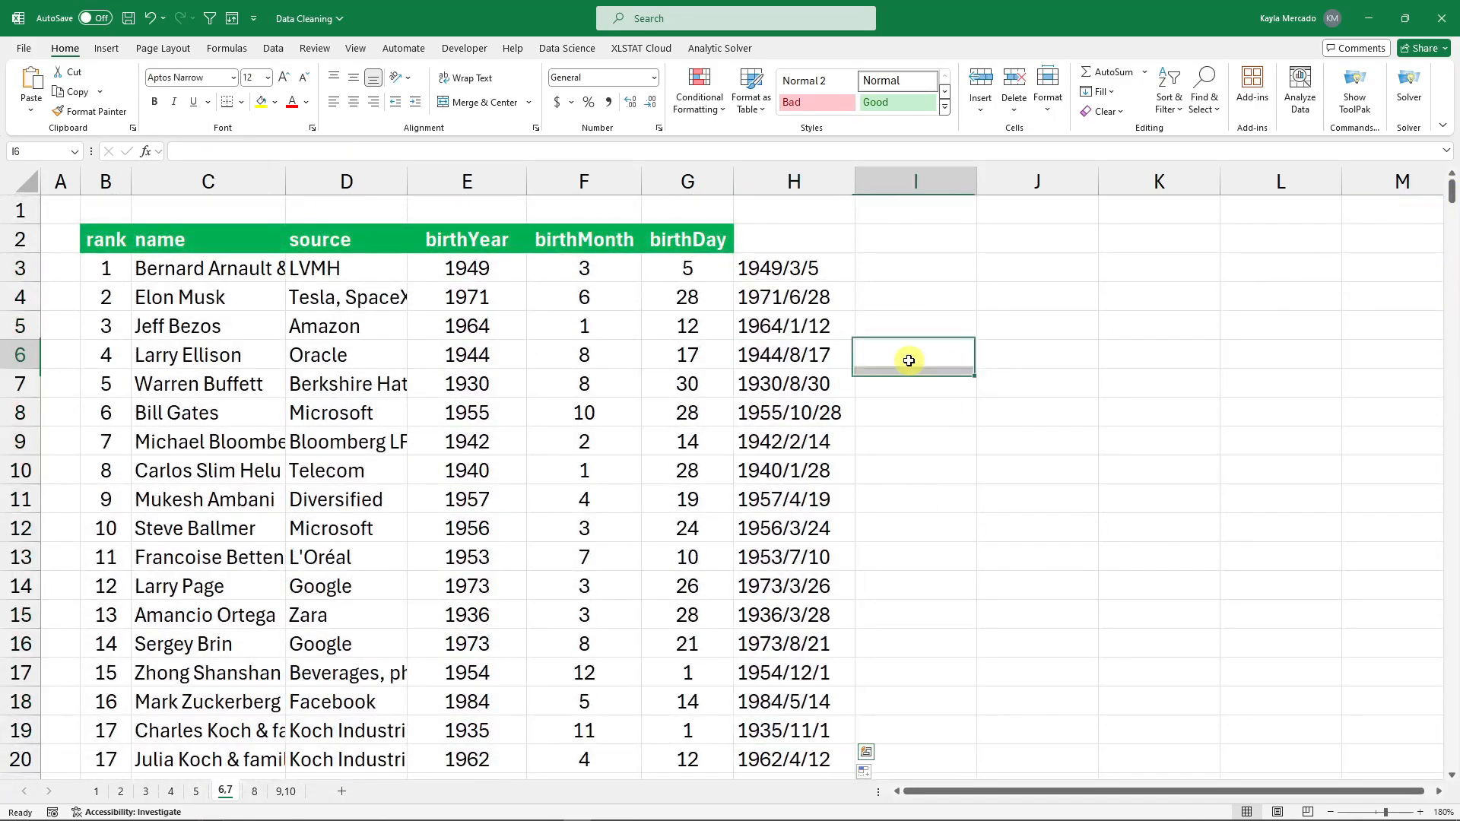
Change H3's formula to =TEXTJOIN("/",TRUE,G3,F3,E3) for day/month/year order.
double_click(827, 268)
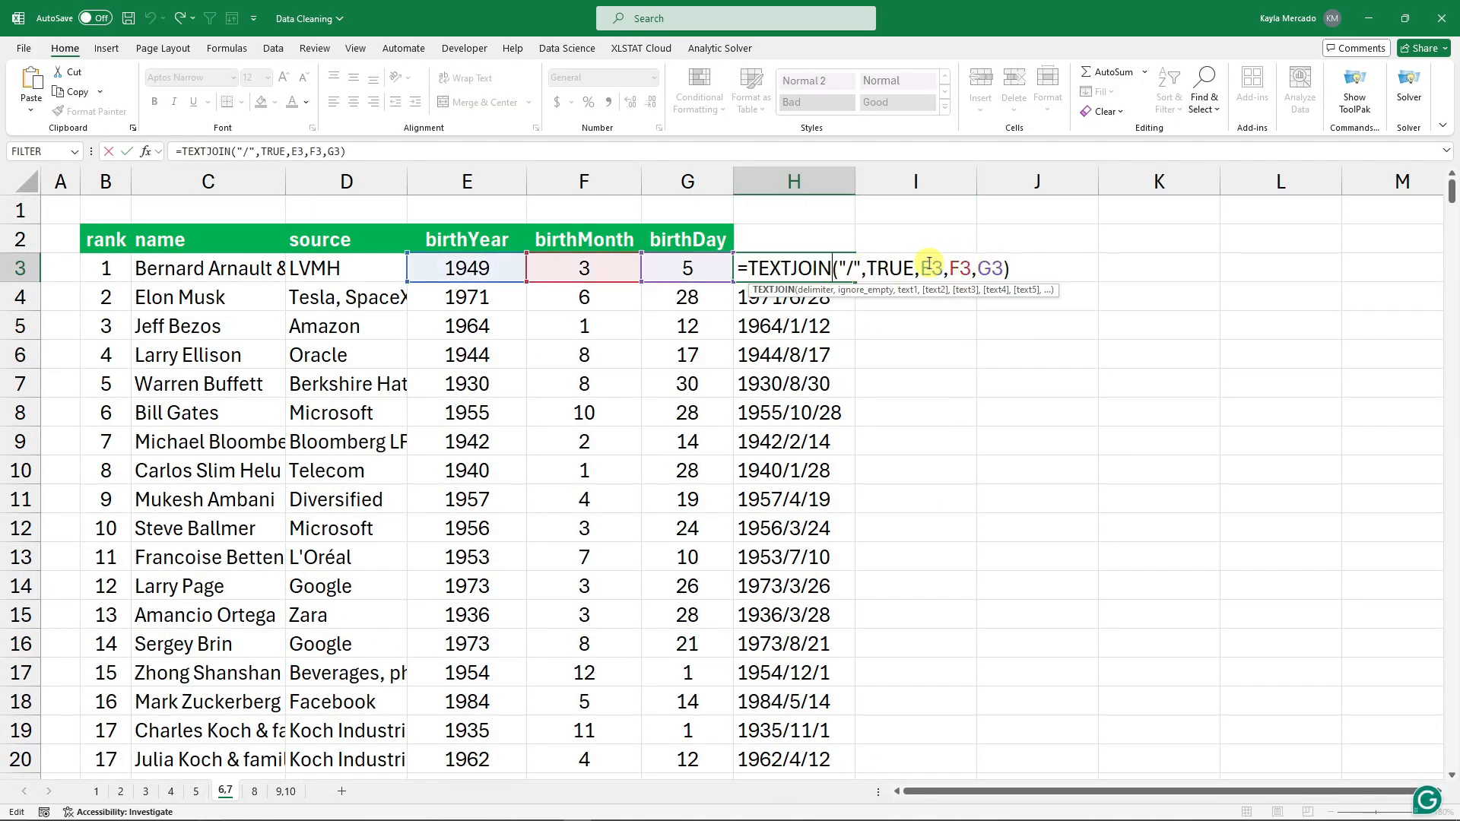
click(1003, 268)
key(BackSpace)
key(BackSpace)
key(BackSpace)
key(BackSpace)
key(BackSpace)
key(BackSpace)
key(BackSpace)
key(BackSpace)
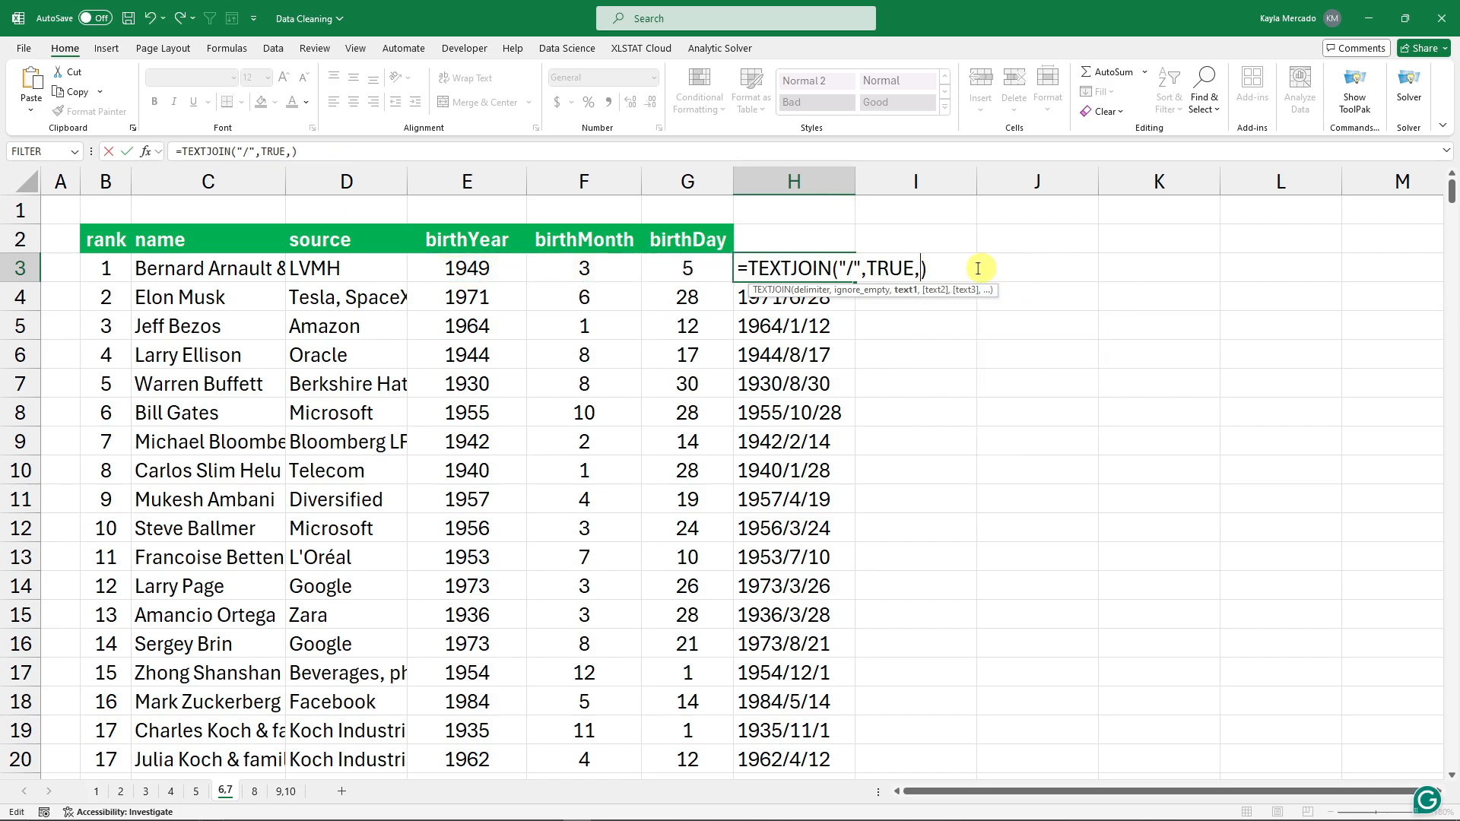
click(672, 265)
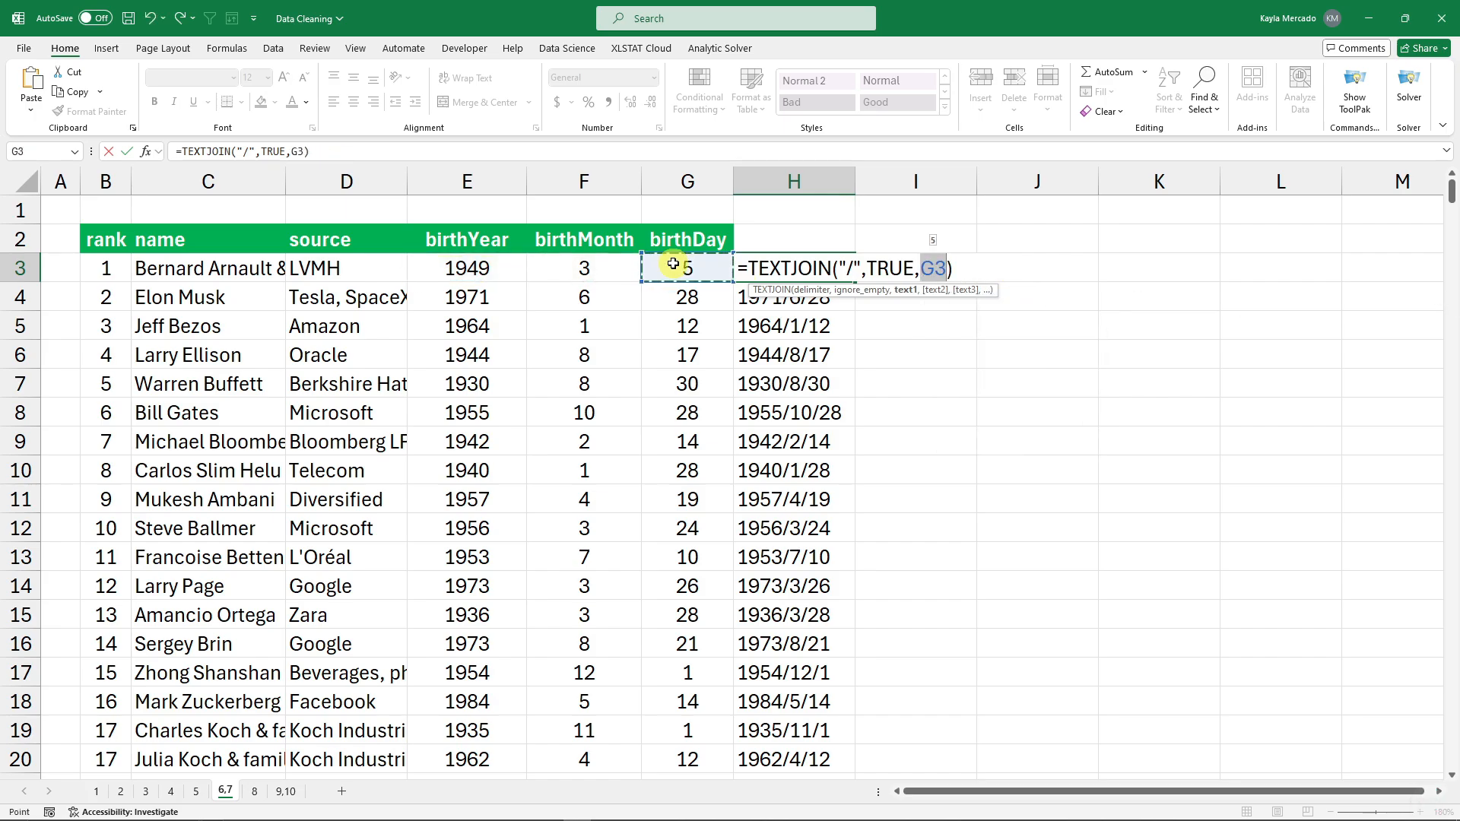
text(,)
click(587, 271)
text(,)
click(504, 273)
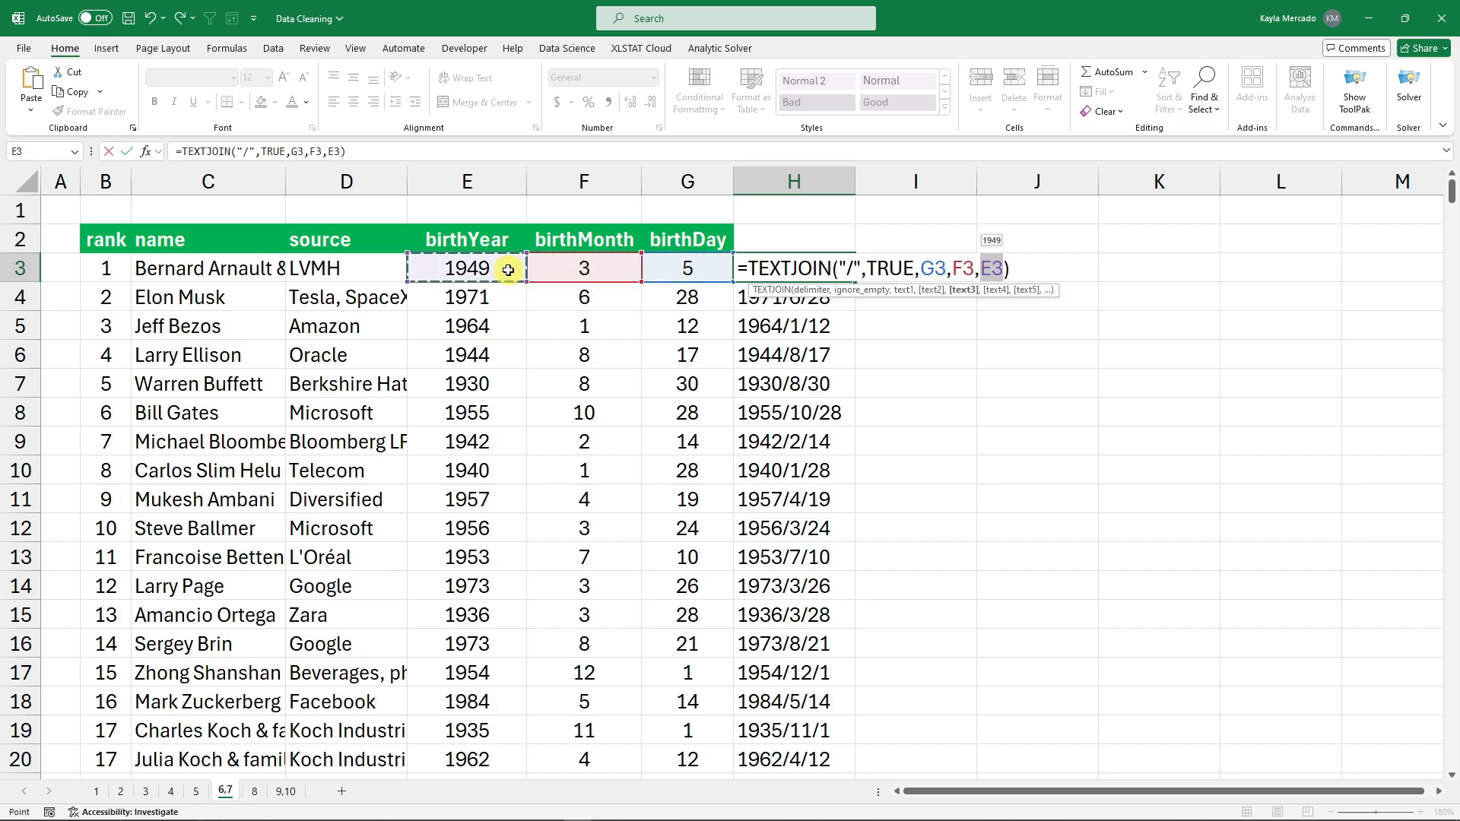
key(Return)
Fill the day-first formula down column H, giving dates like 5/3/1949 and 28/6/1971.
click(848, 271)
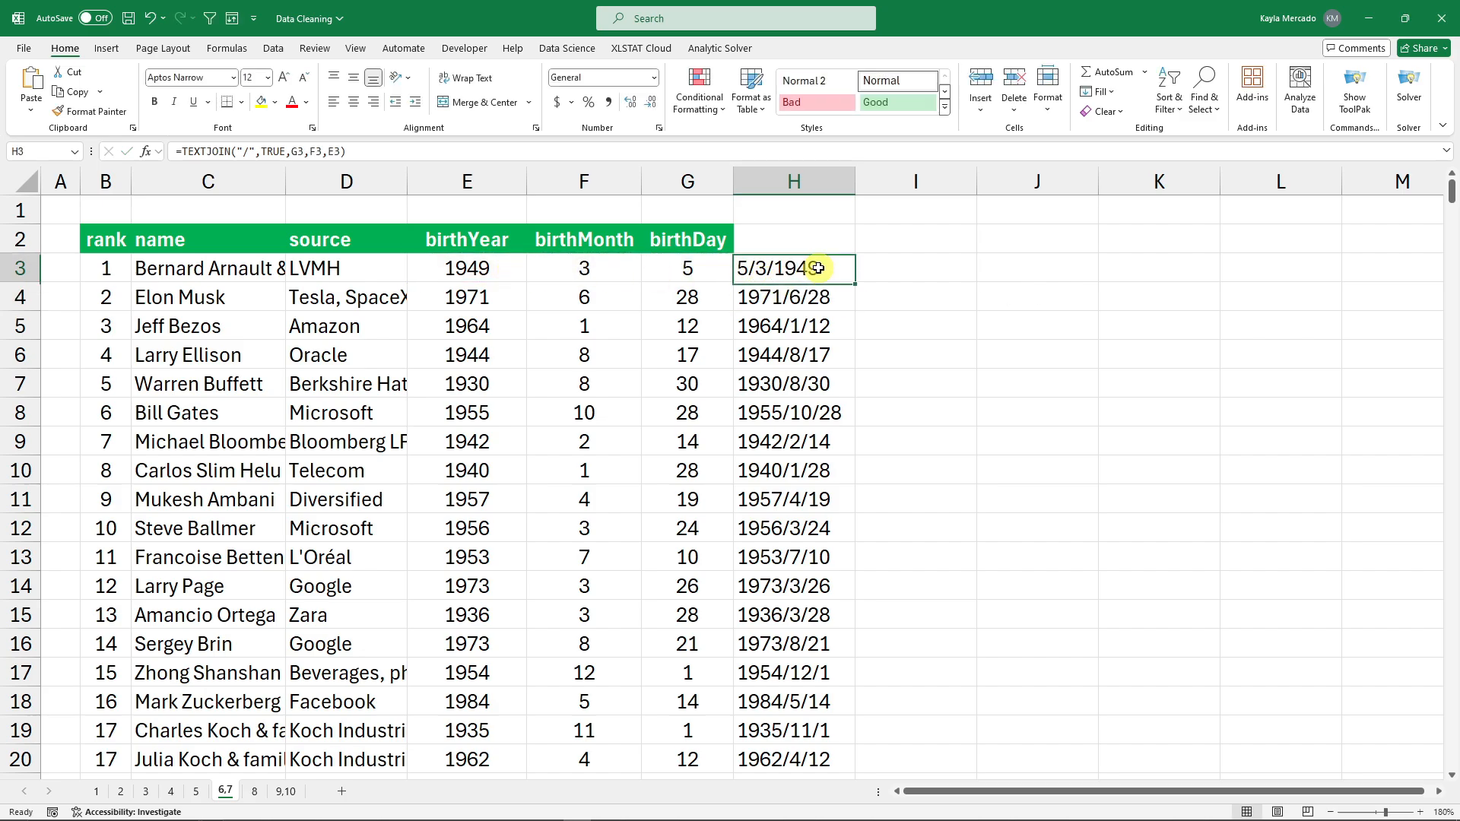
double_click(855, 282)
click(937, 270)
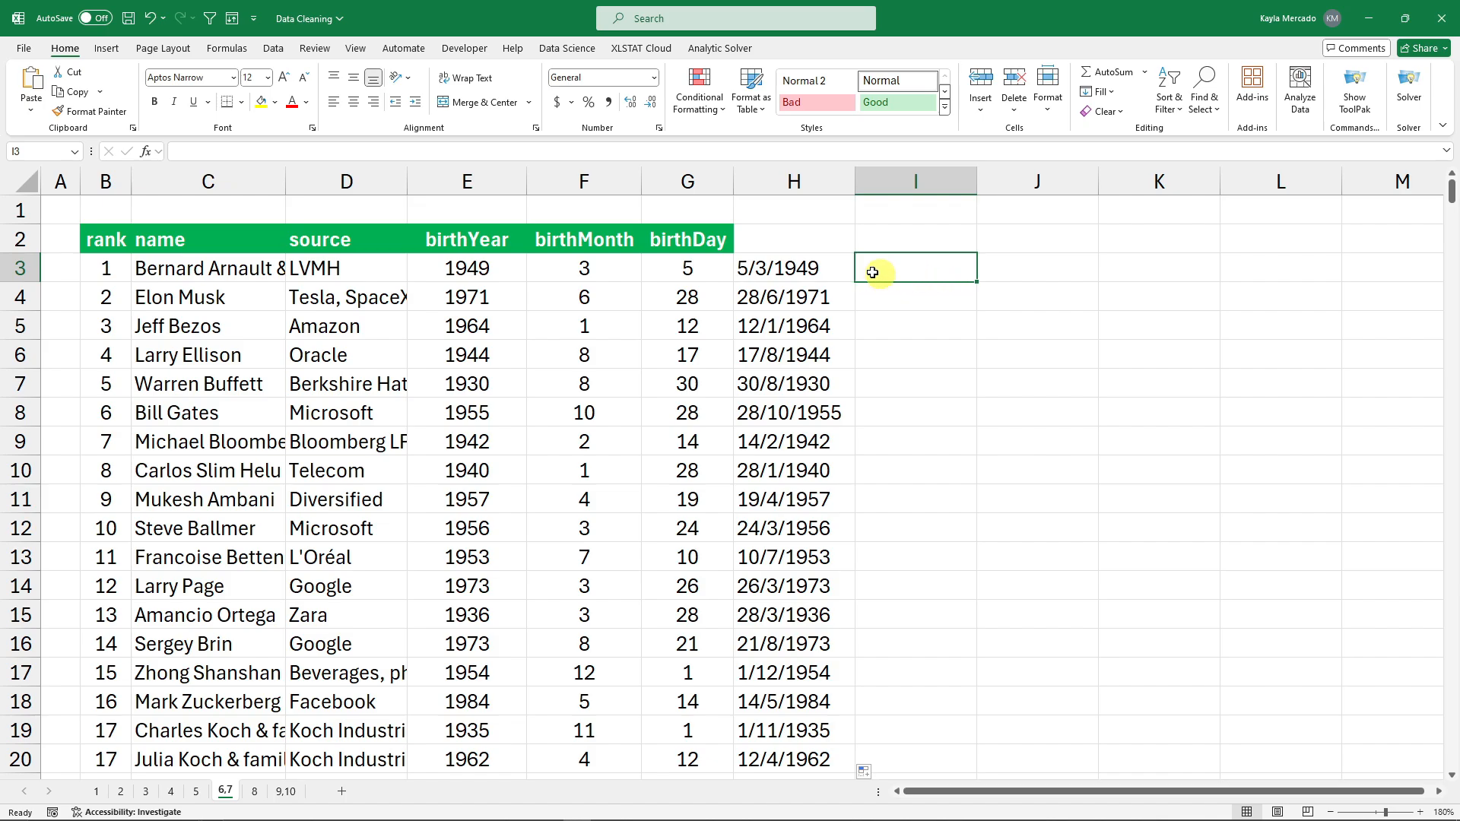
click(812, 268)
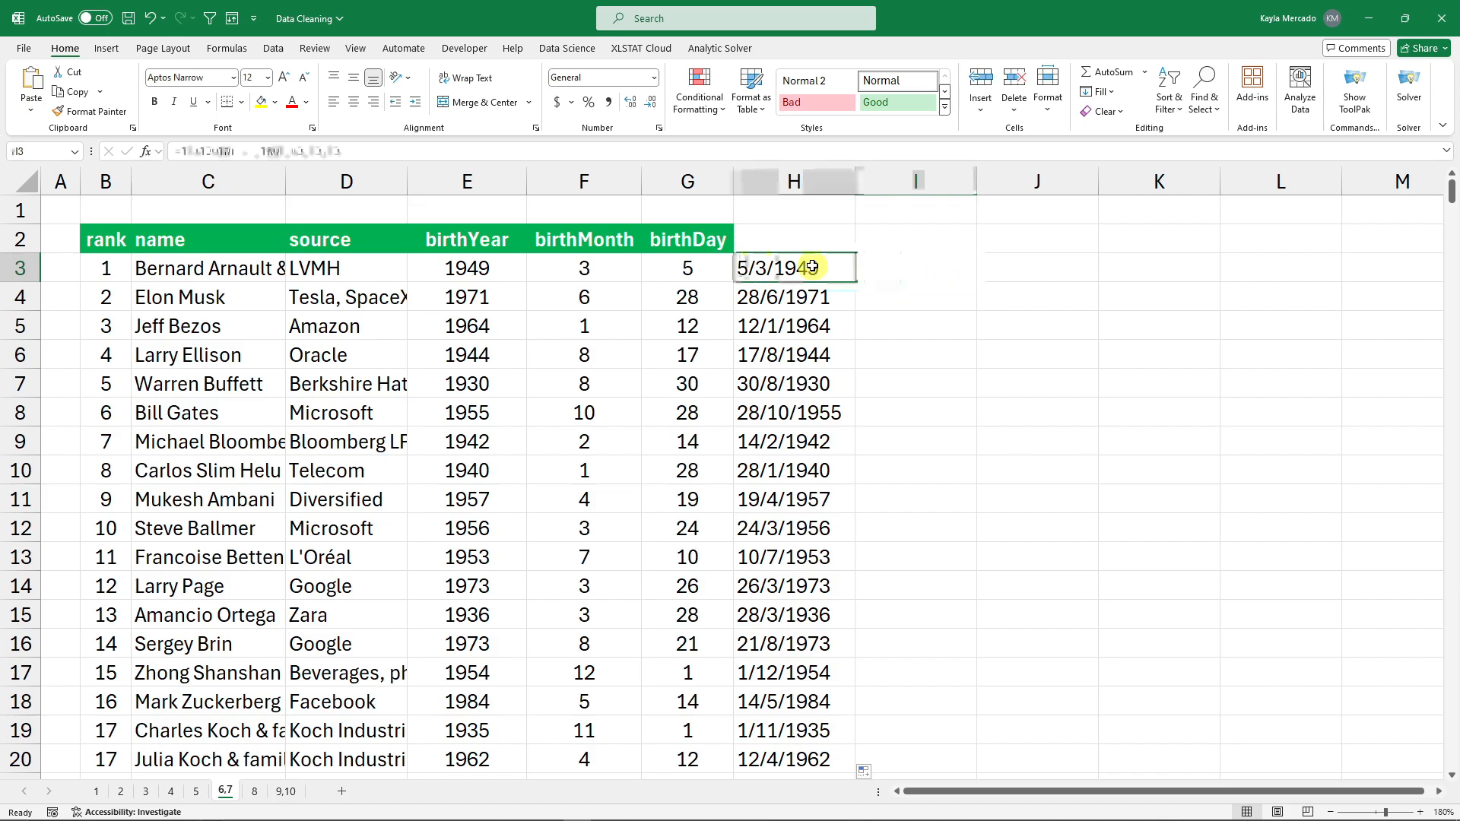
Check H3's number format list and leave it as General.
click(654, 78)
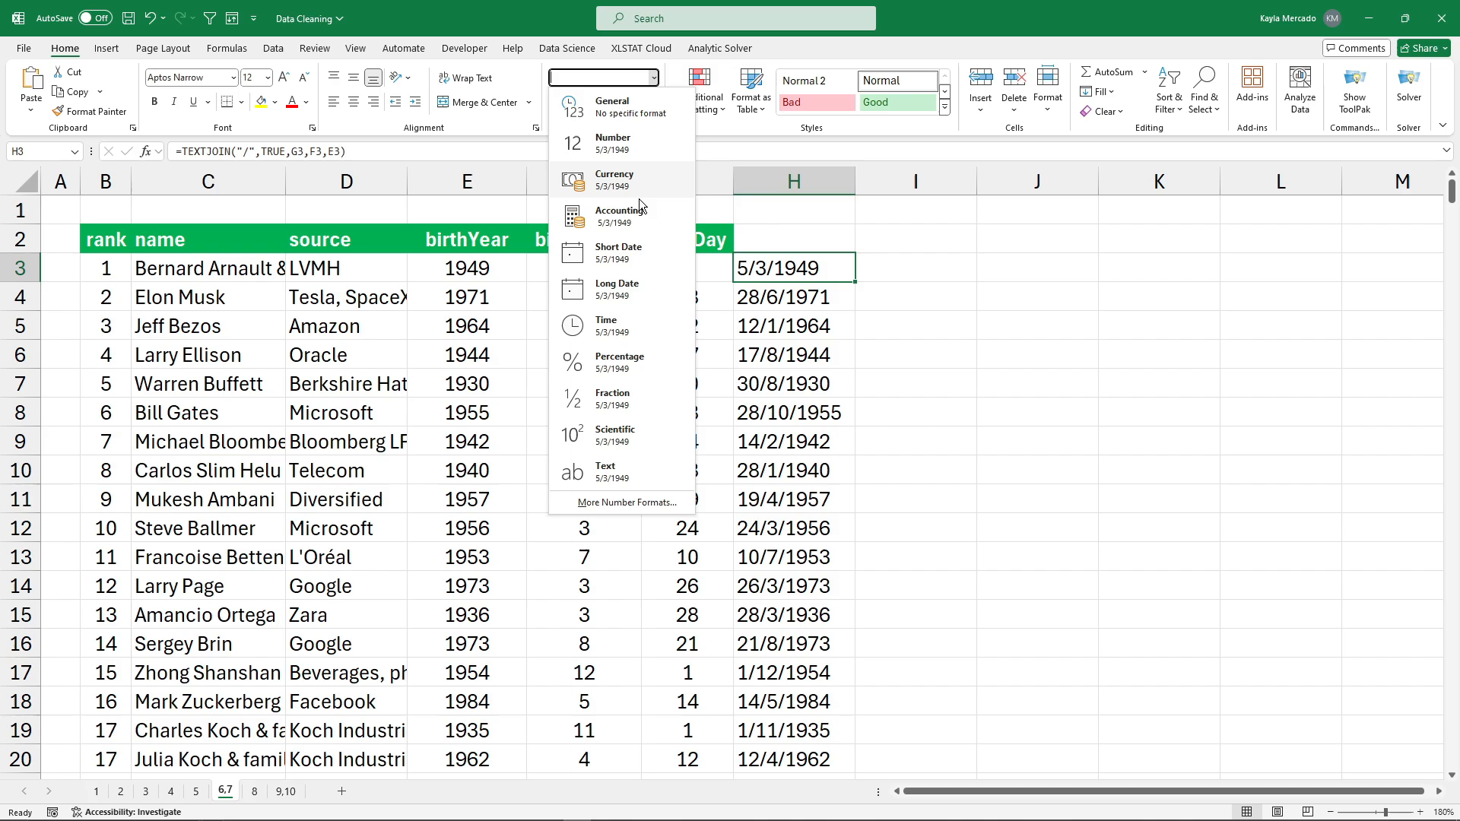
click(621, 259)
click(938, 313)
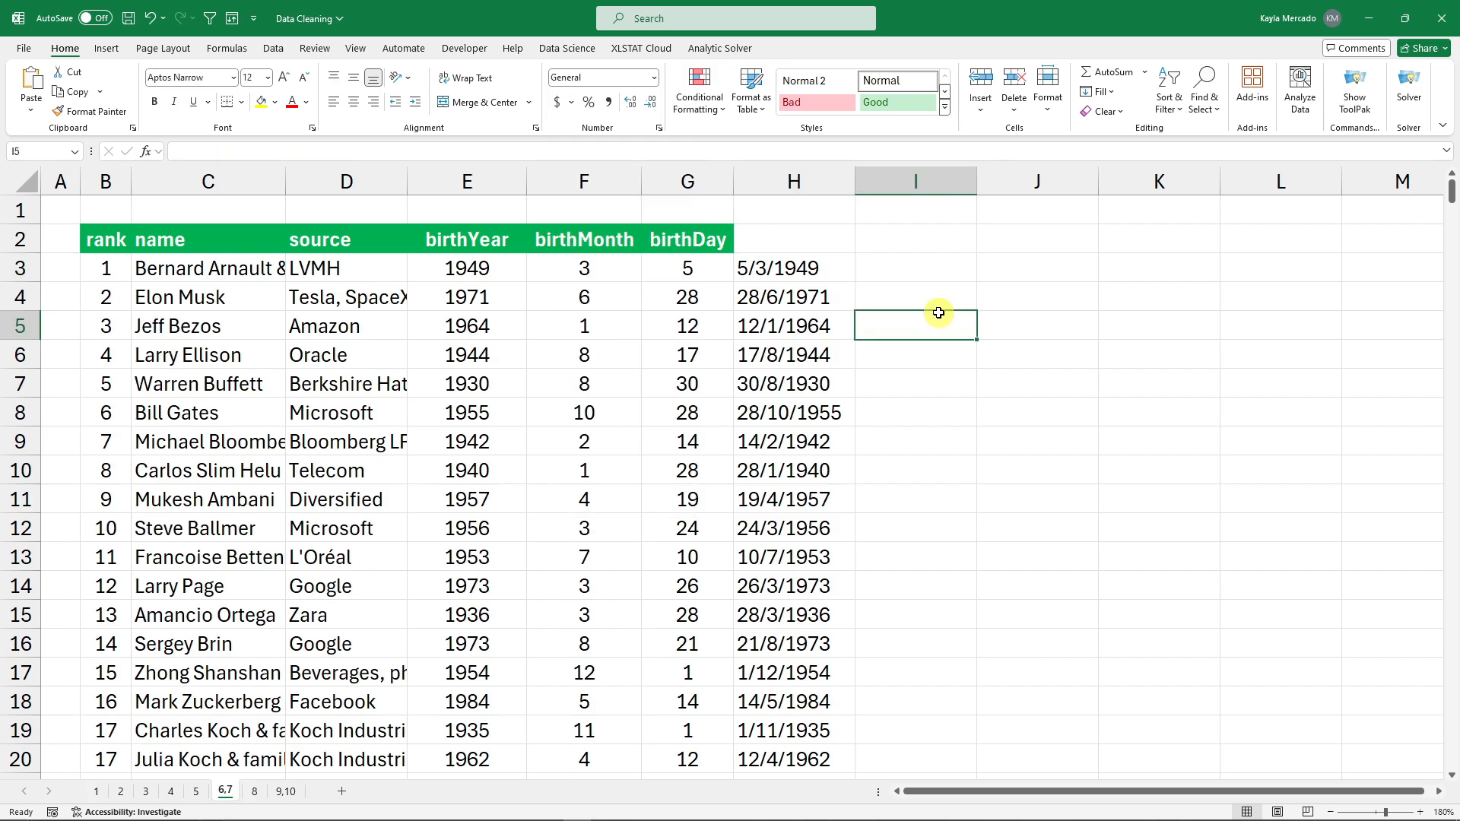
click(791, 268)
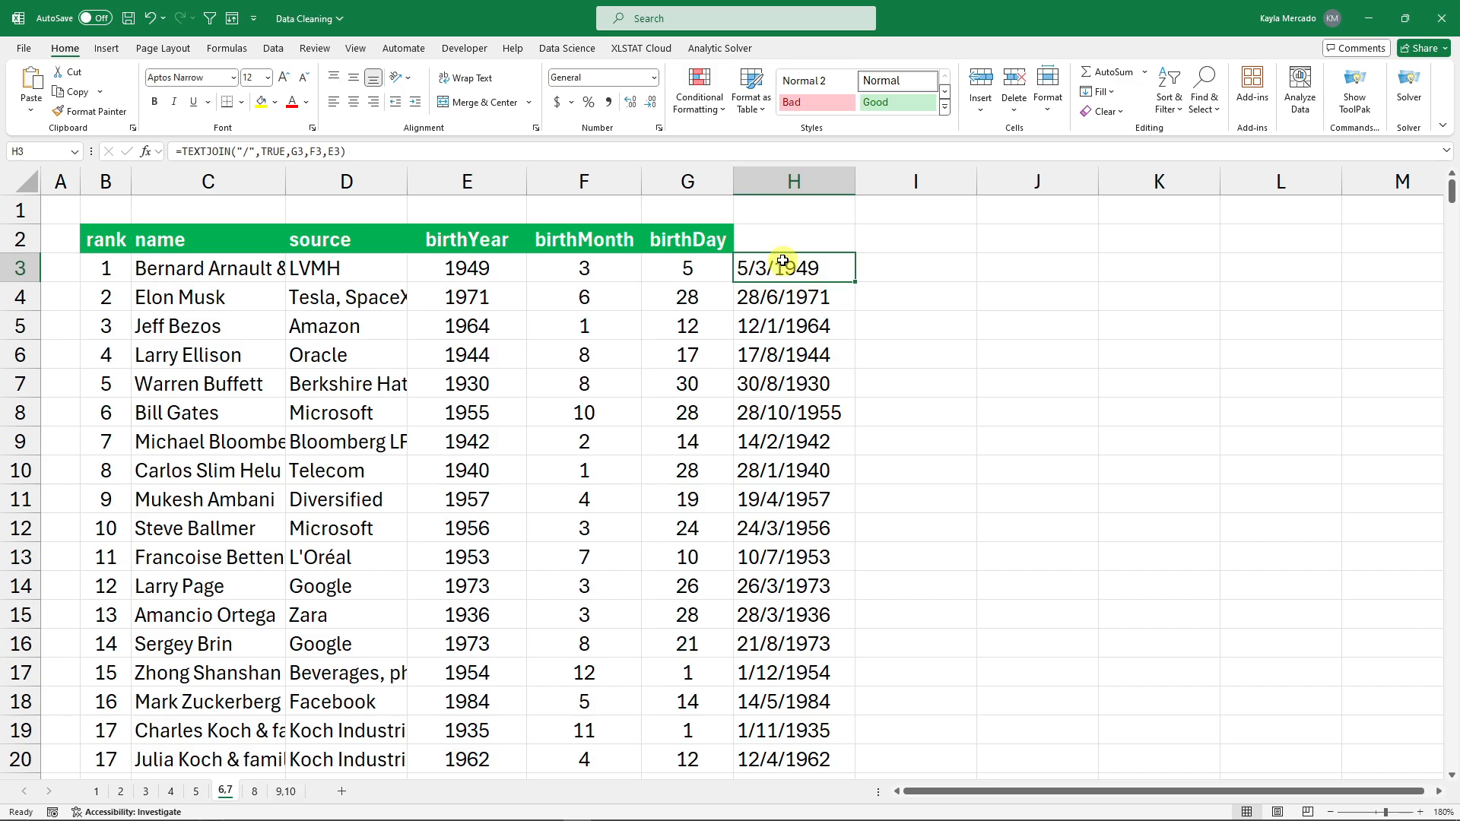
click(653, 78)
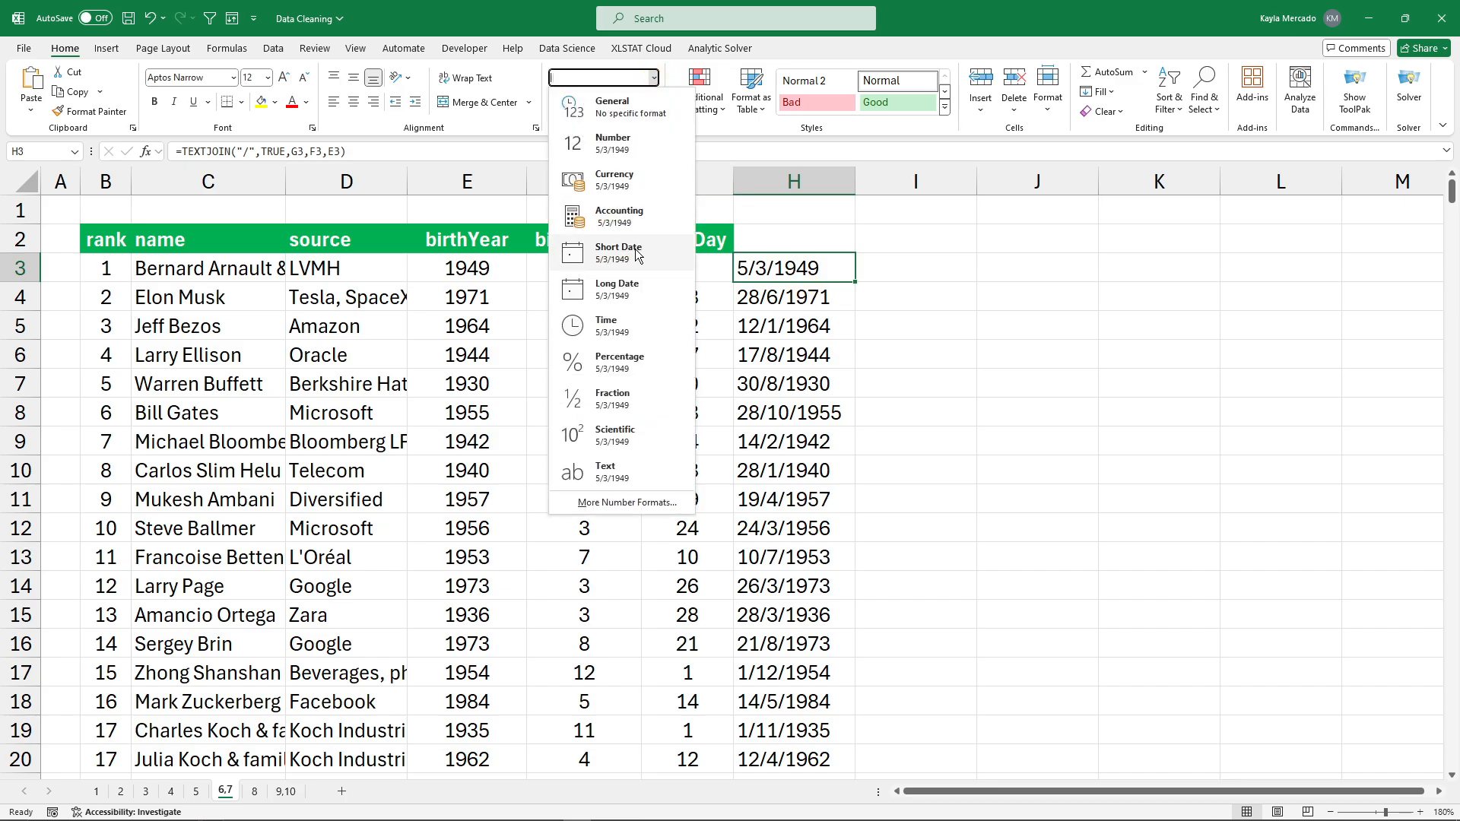
click(933, 273)
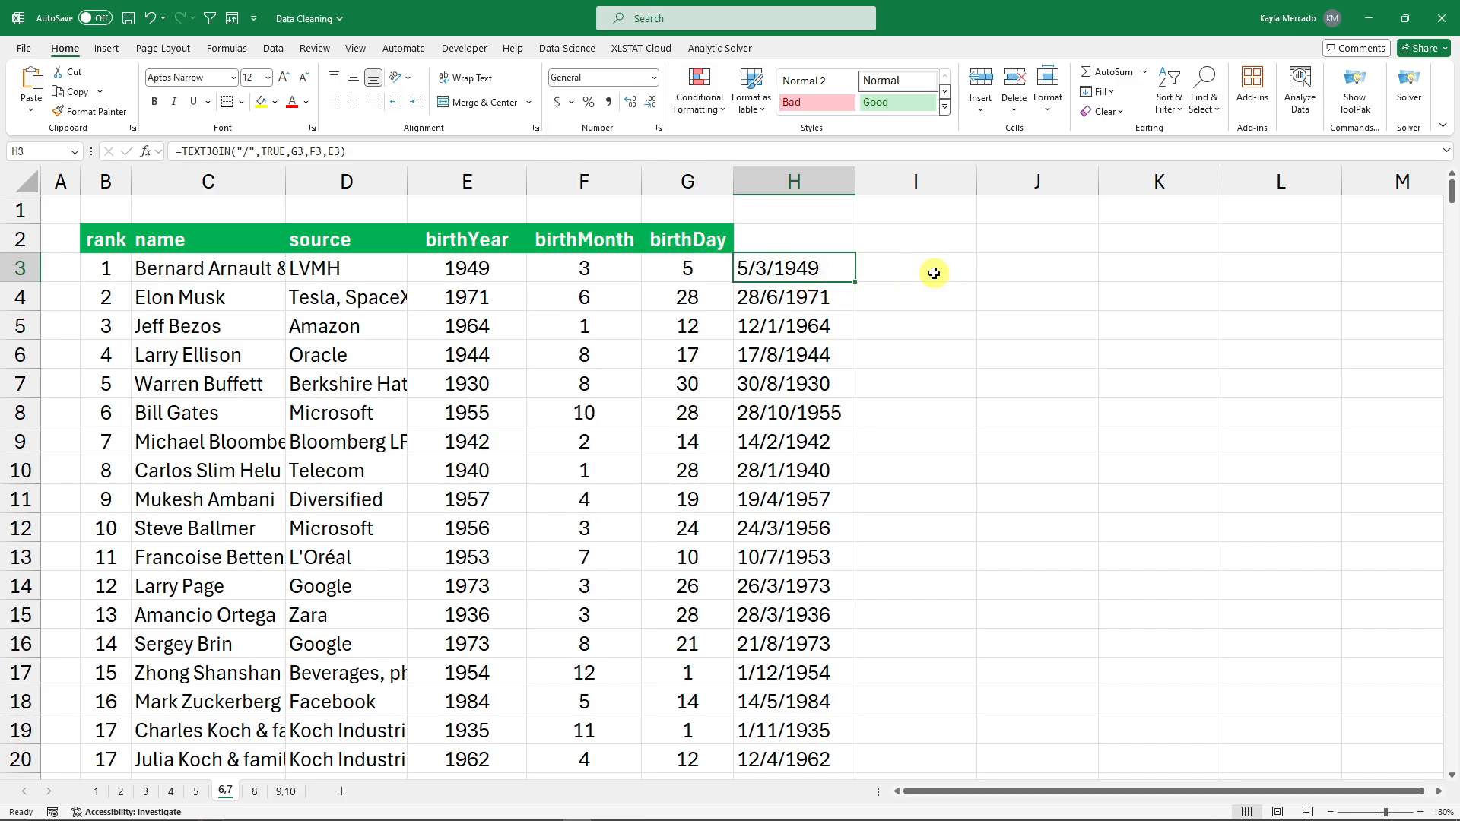
Enter =TYPE(H3) in I3, which returns 2 for text.
click(934, 274)
text(=)
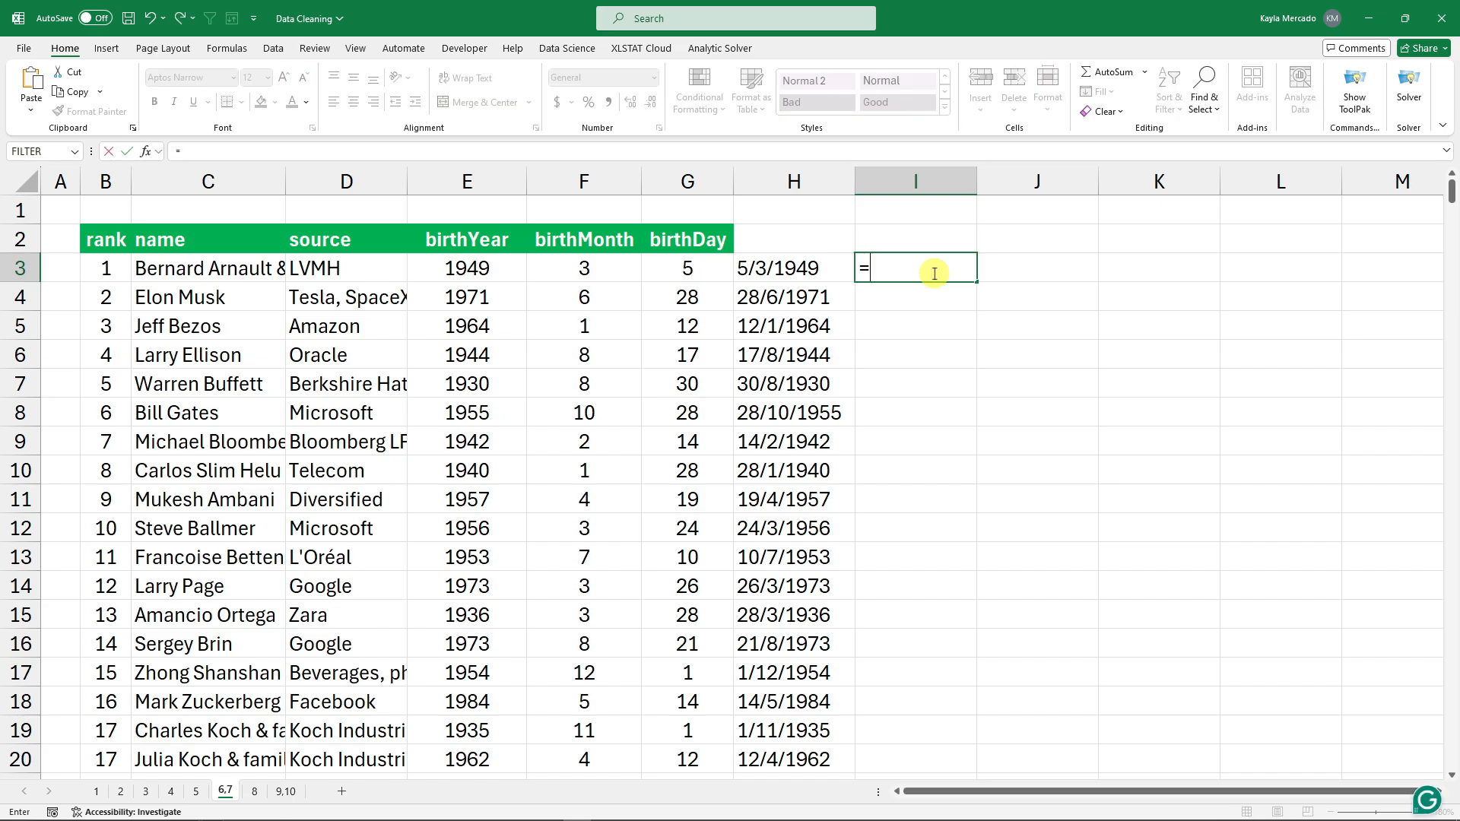
text(type()
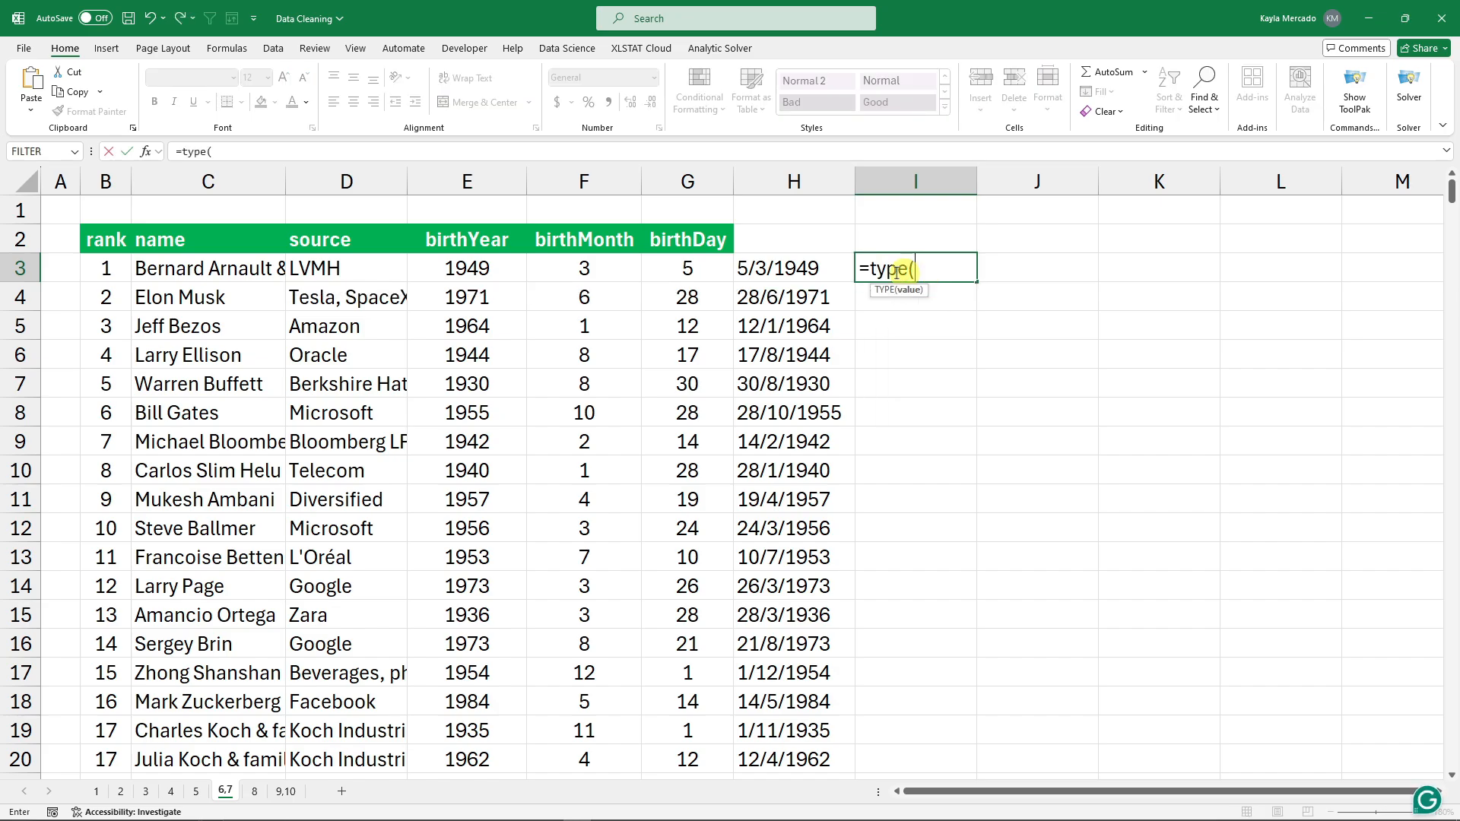
click(798, 265)
text())
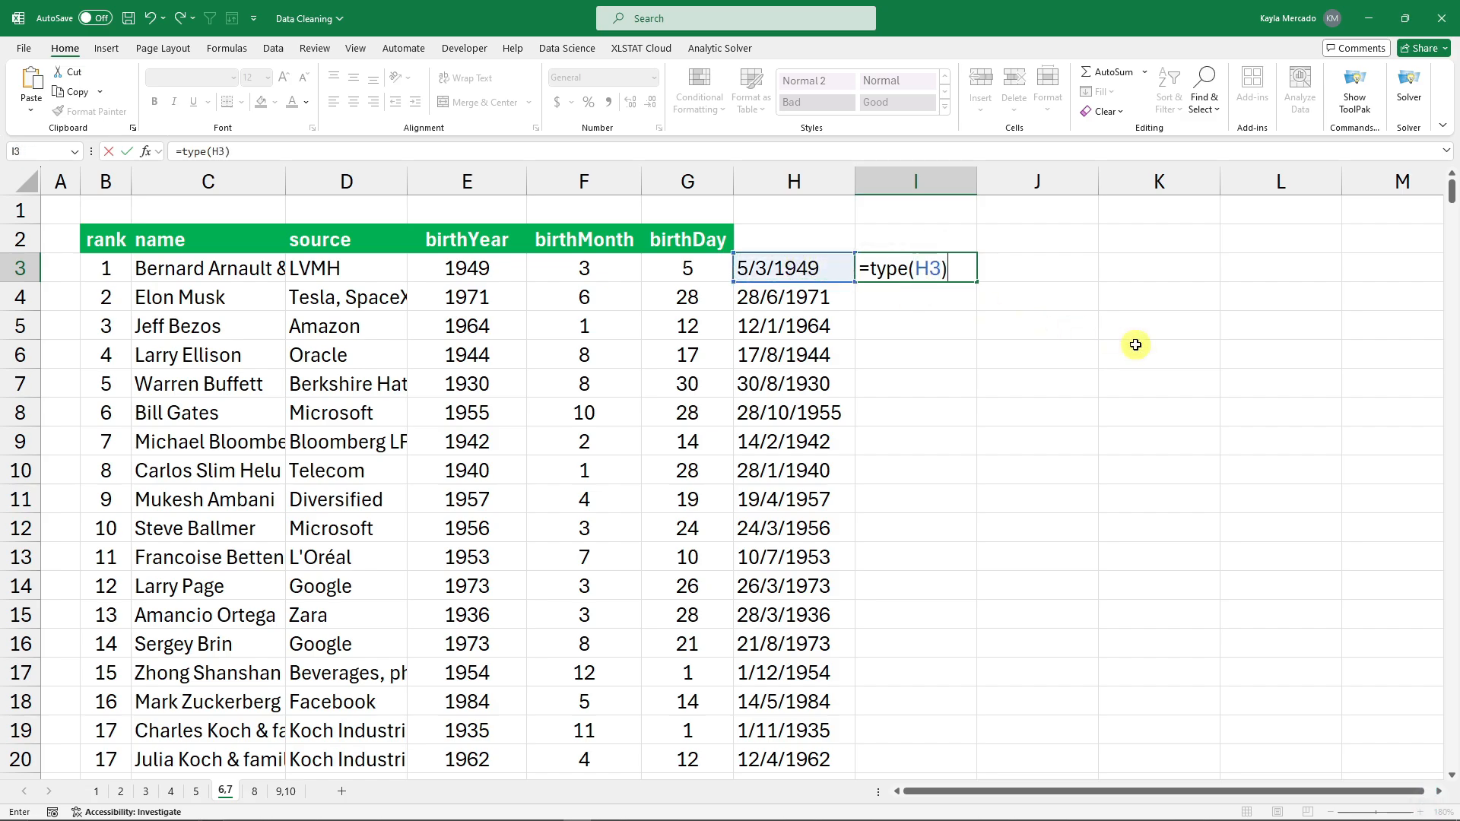
key(Return)
click(910, 279)
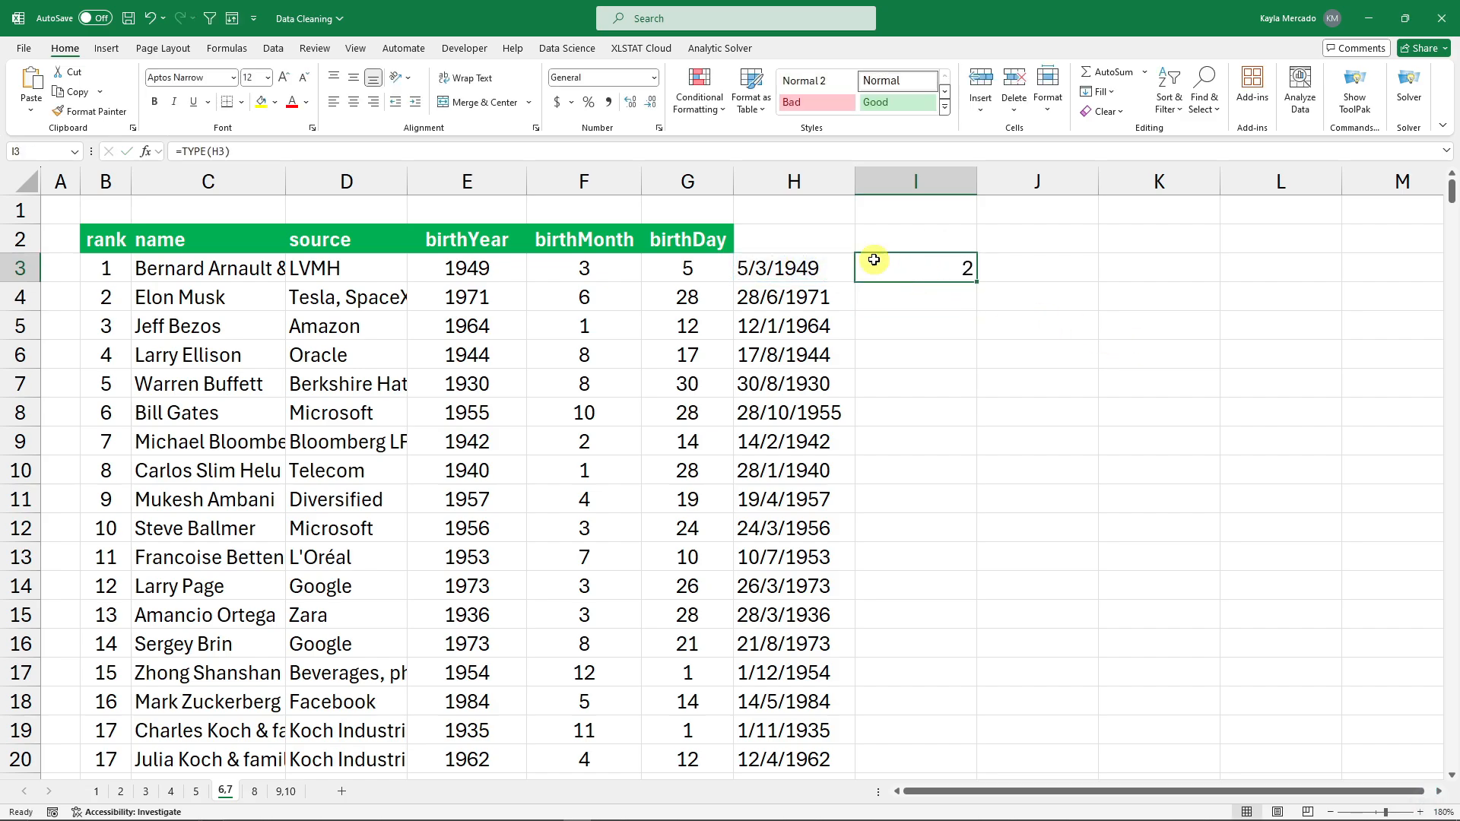
click(653, 77)
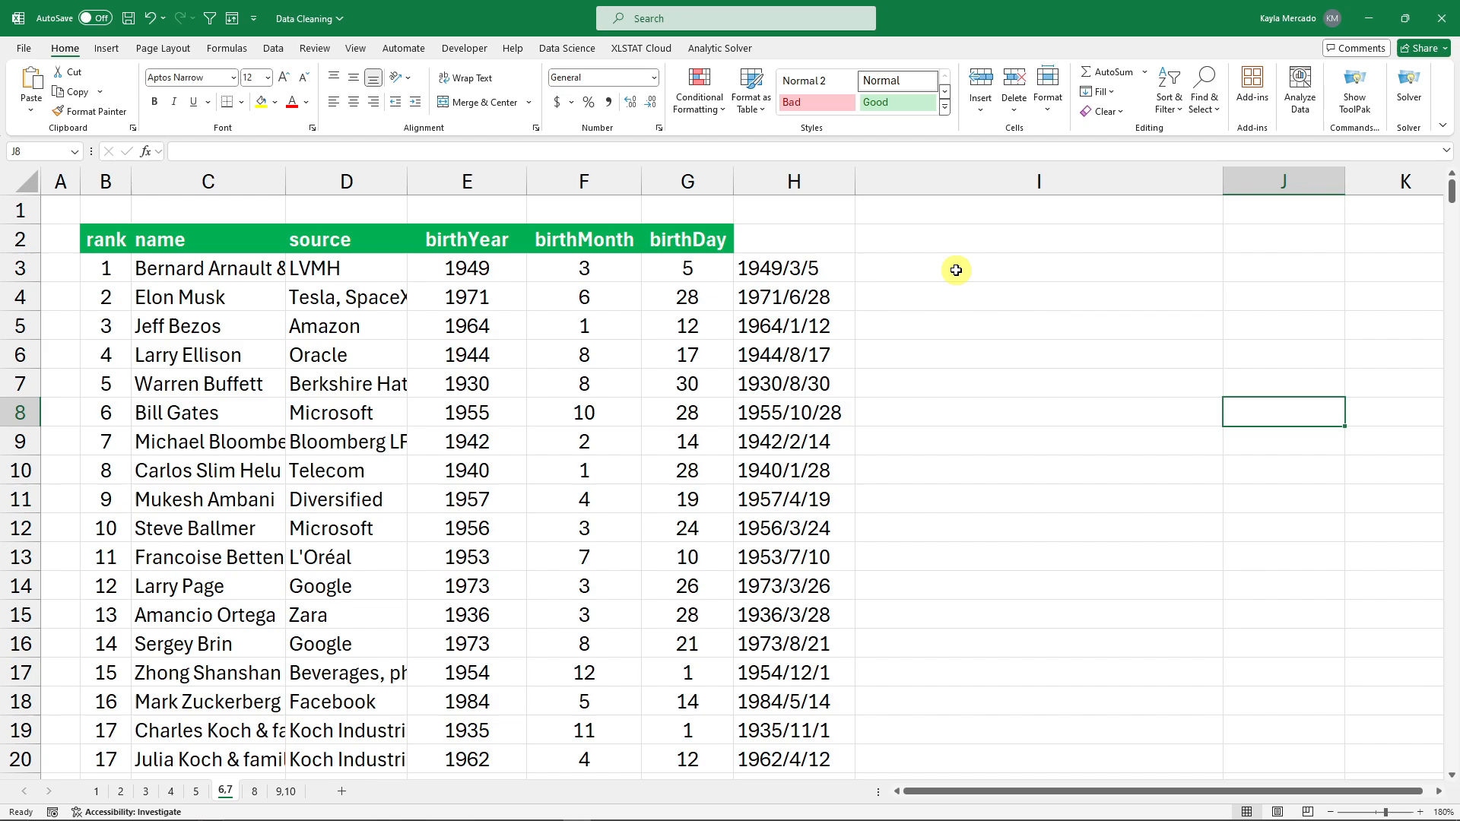
Enter =DATEVALUE(H3) in I3, turning 1949/3/5 into the serial 17962.
click(956, 270)
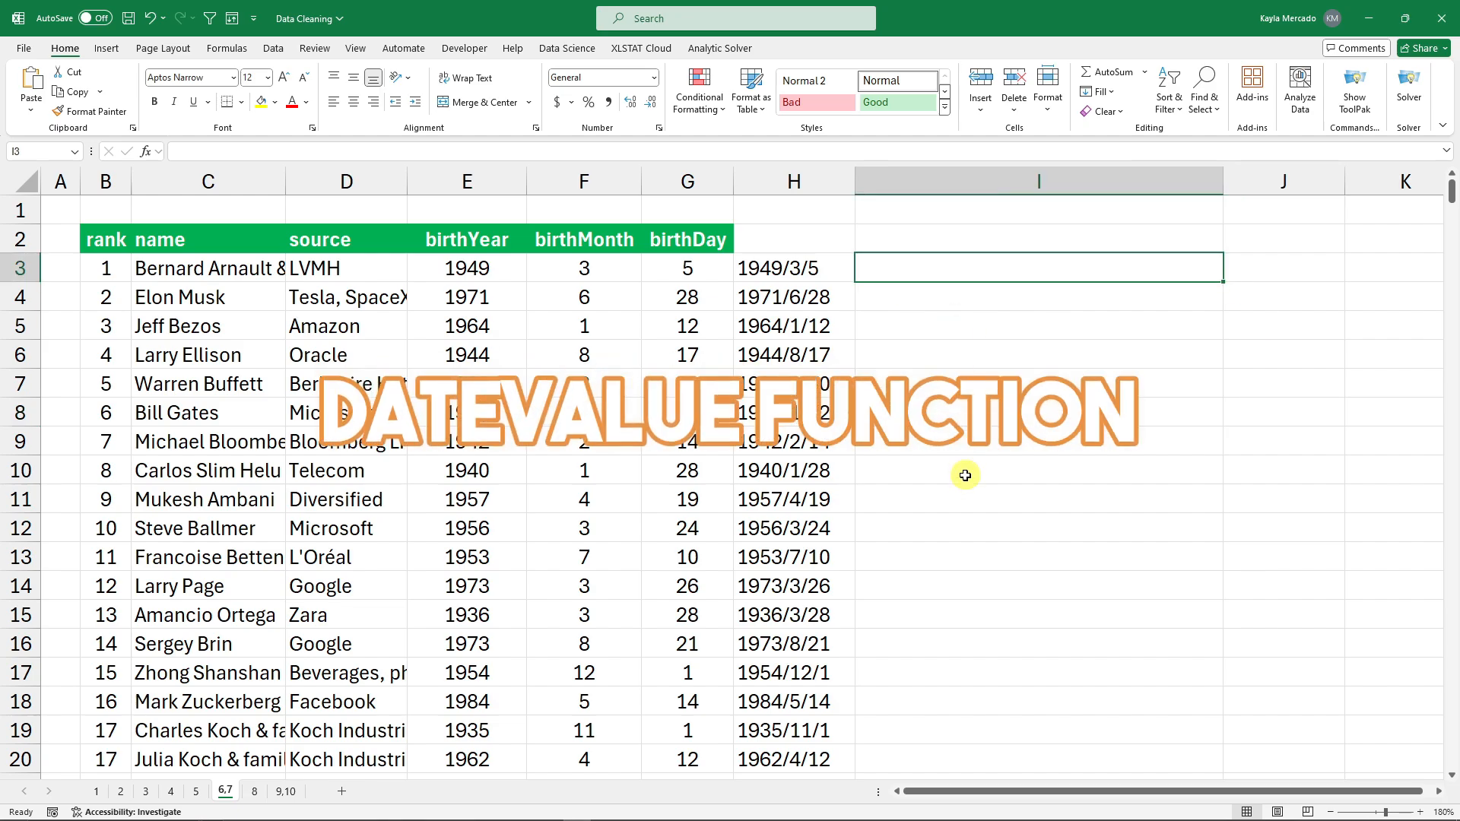
text(=d)
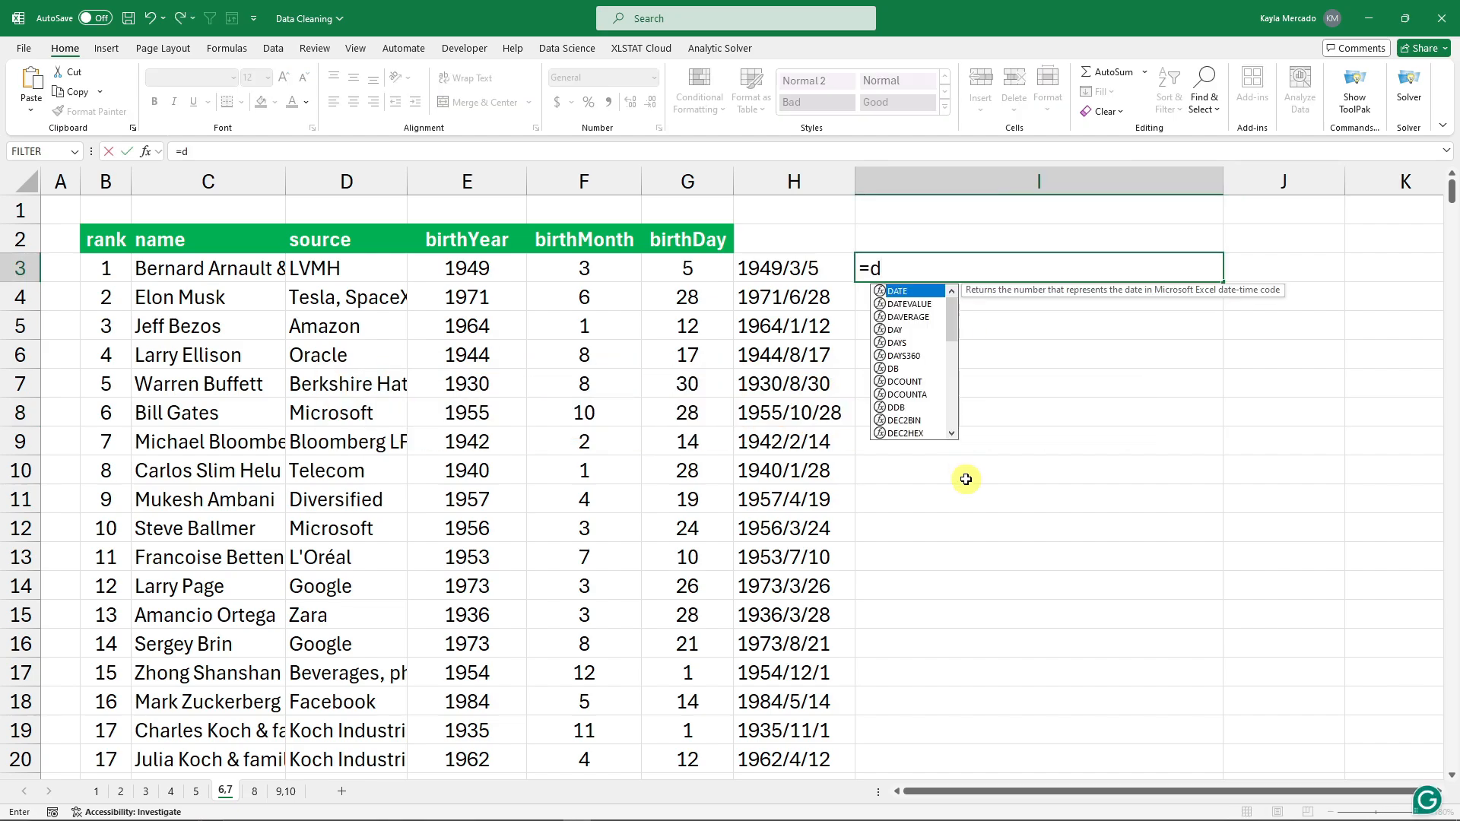
text(atevalue()
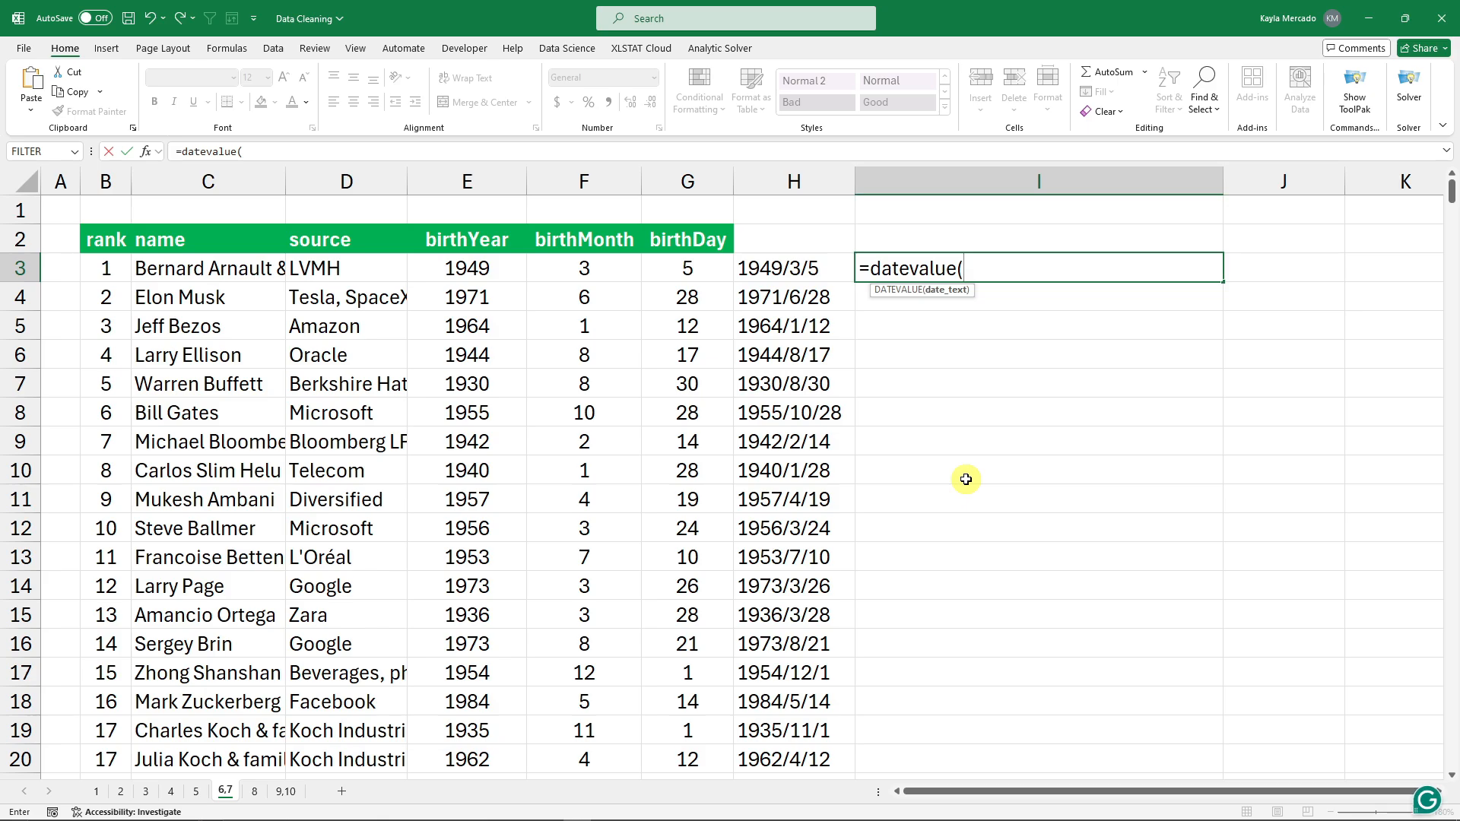
click(788, 272)
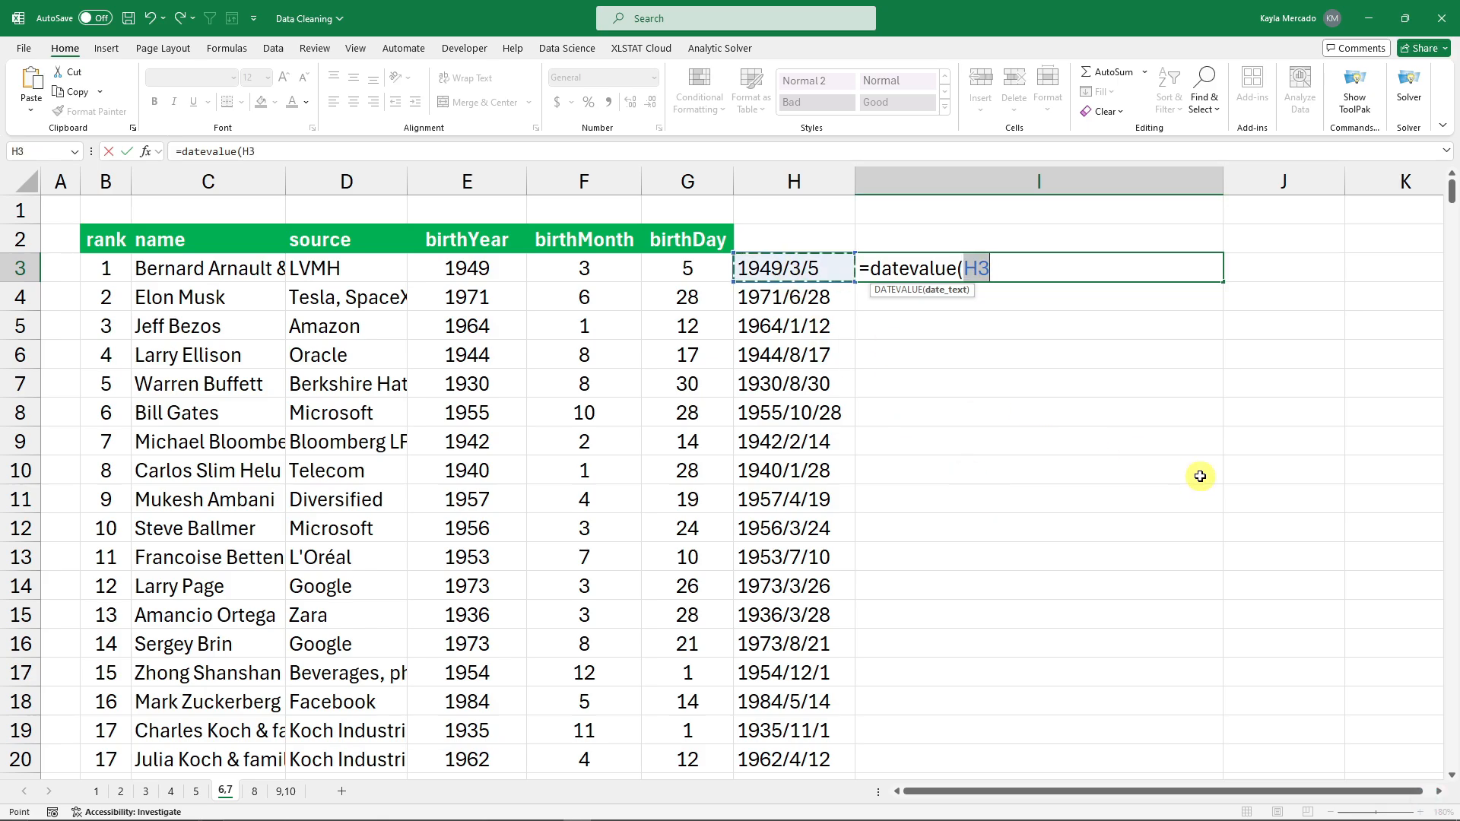
text())
key(Return)
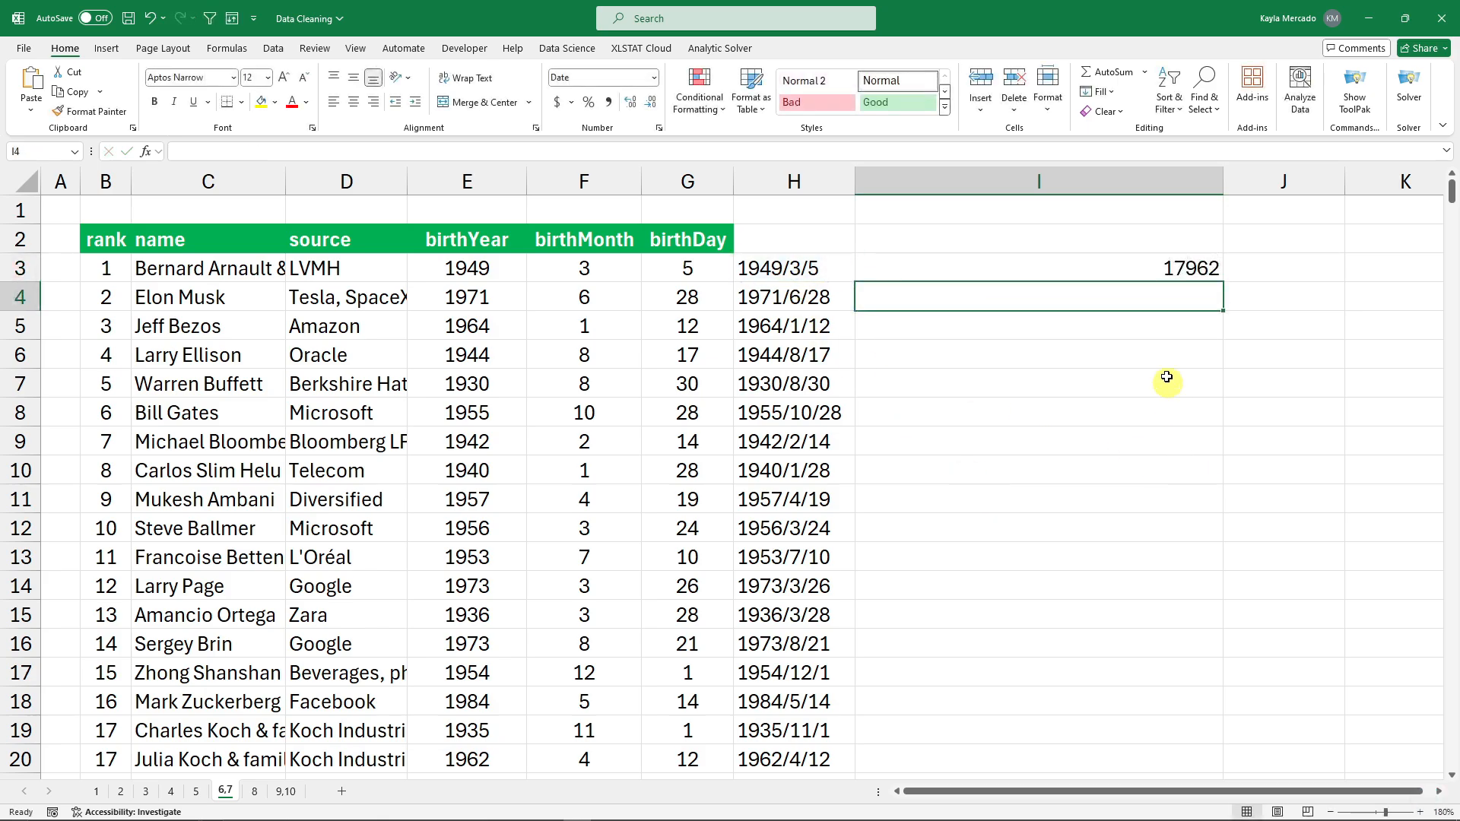
click(1162, 272)
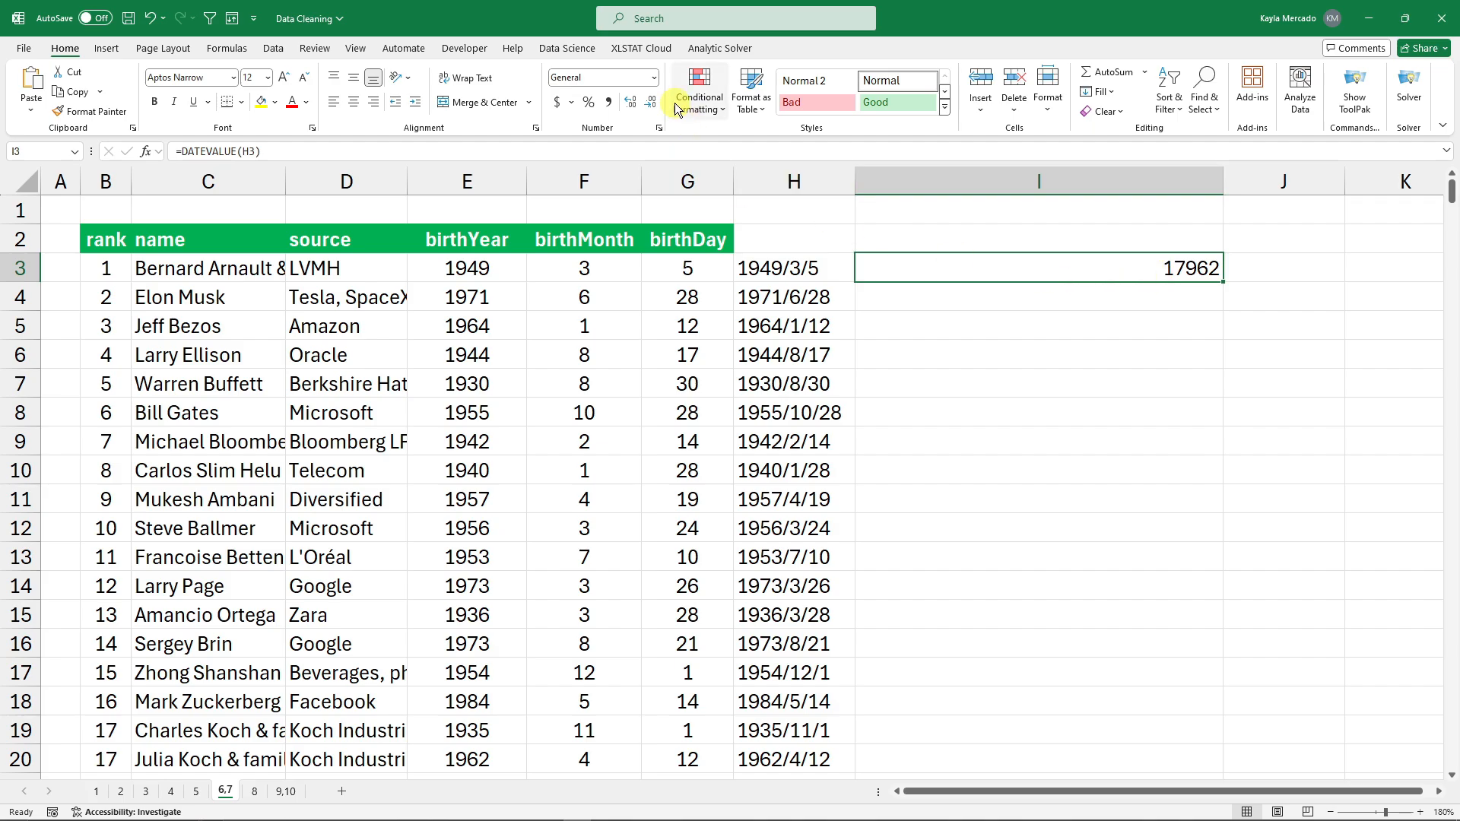
Format I3 as a Long Date, e.g. Saturday, March 5, 1949.
click(656, 78)
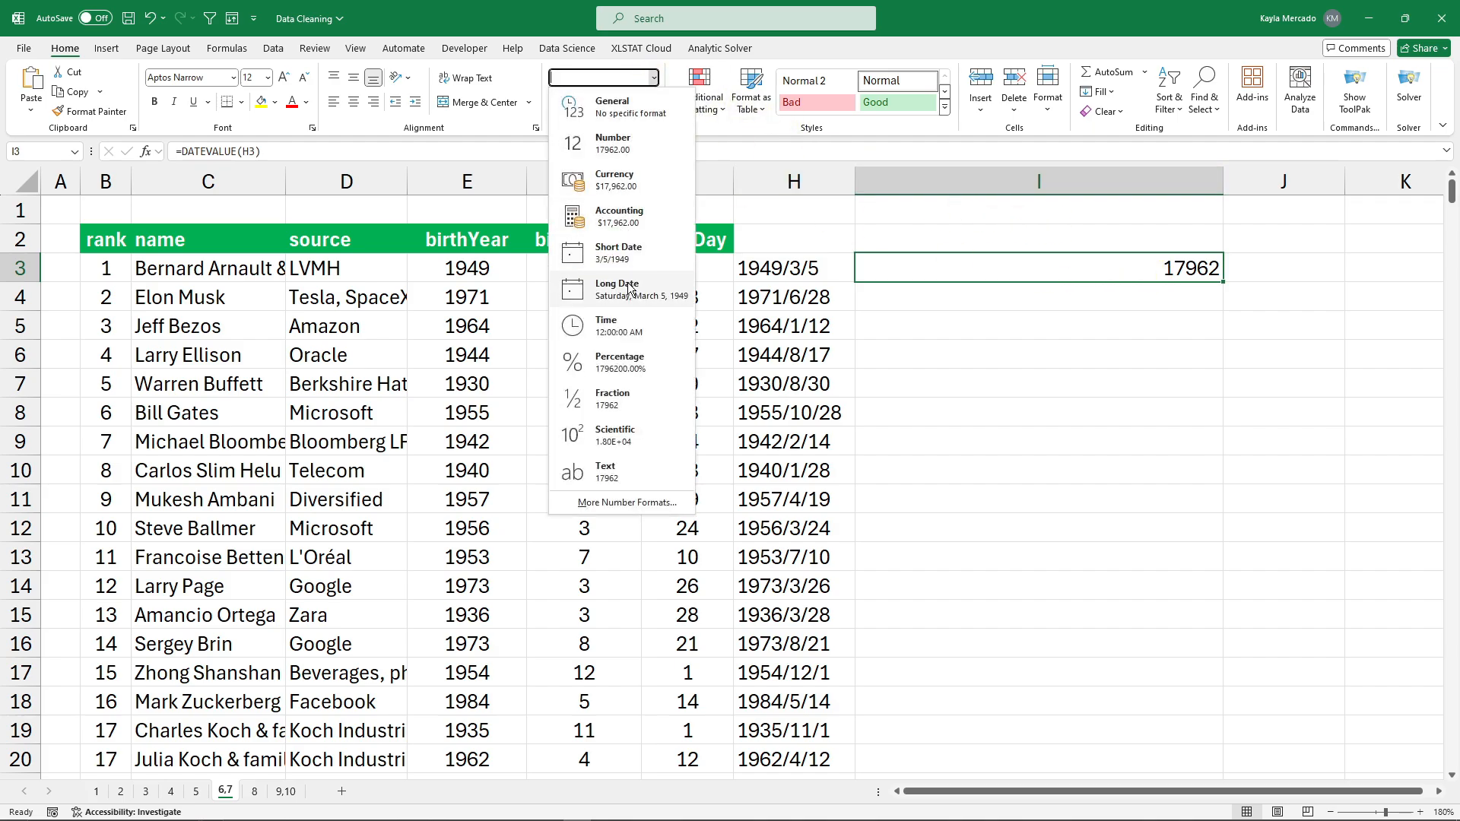
click(628, 289)
click(654, 78)
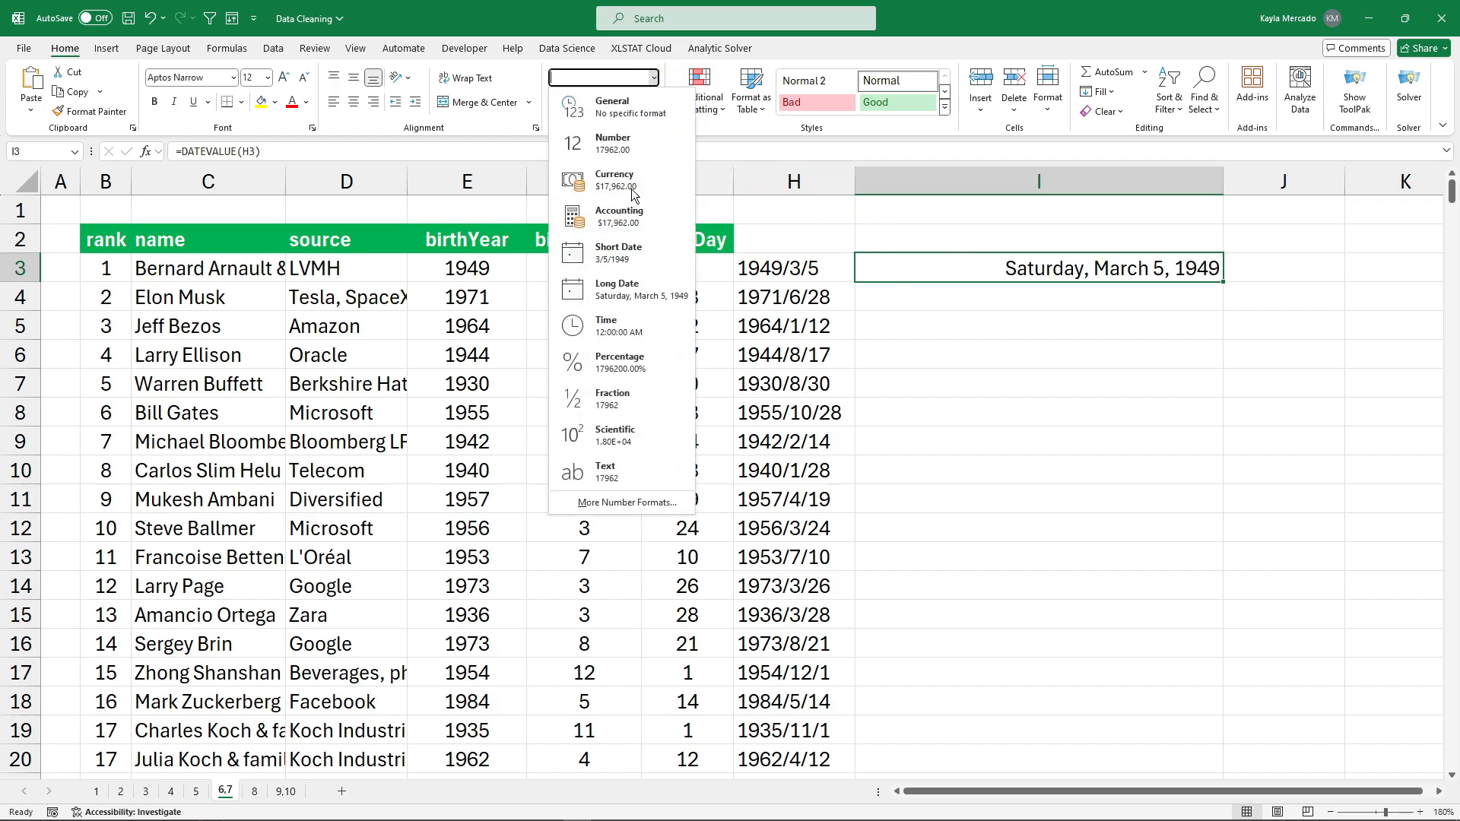
click(616, 247)
click(654, 78)
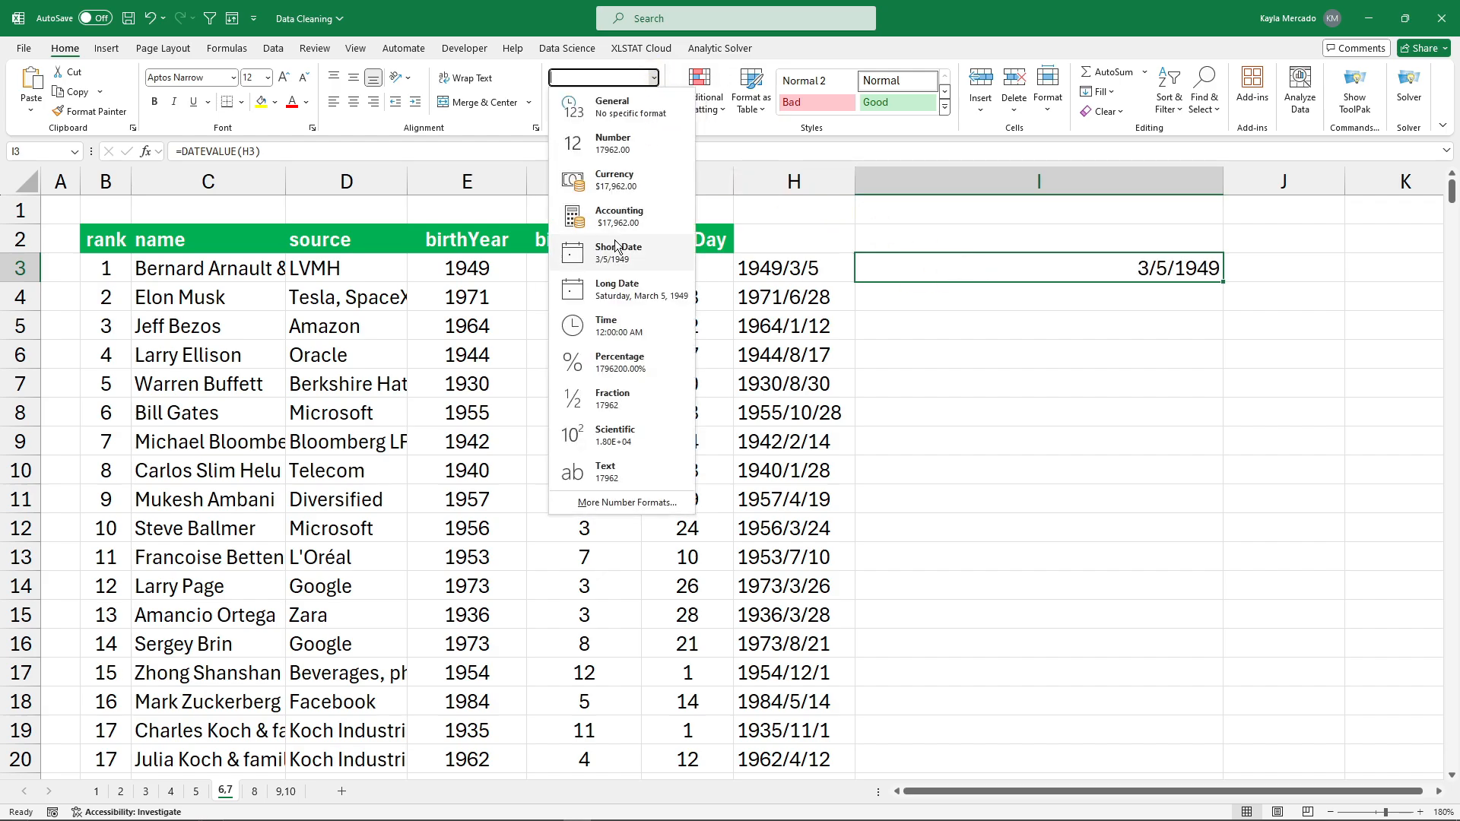
click(617, 291)
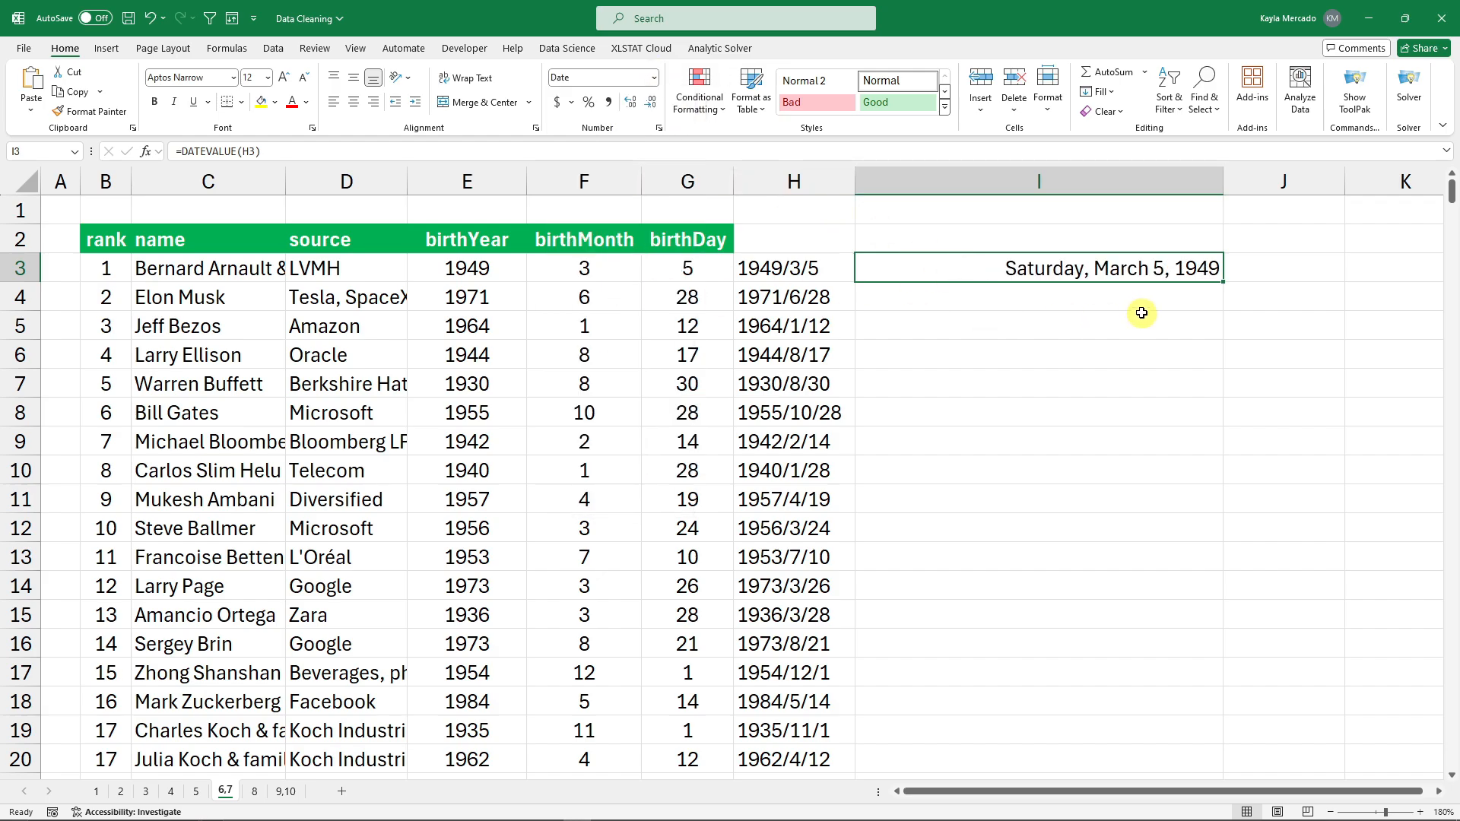
Fill the long-date formula down column I to row 20 and review the H3 and I3 formulas.
double_click(1223, 282)
click(1307, 357)
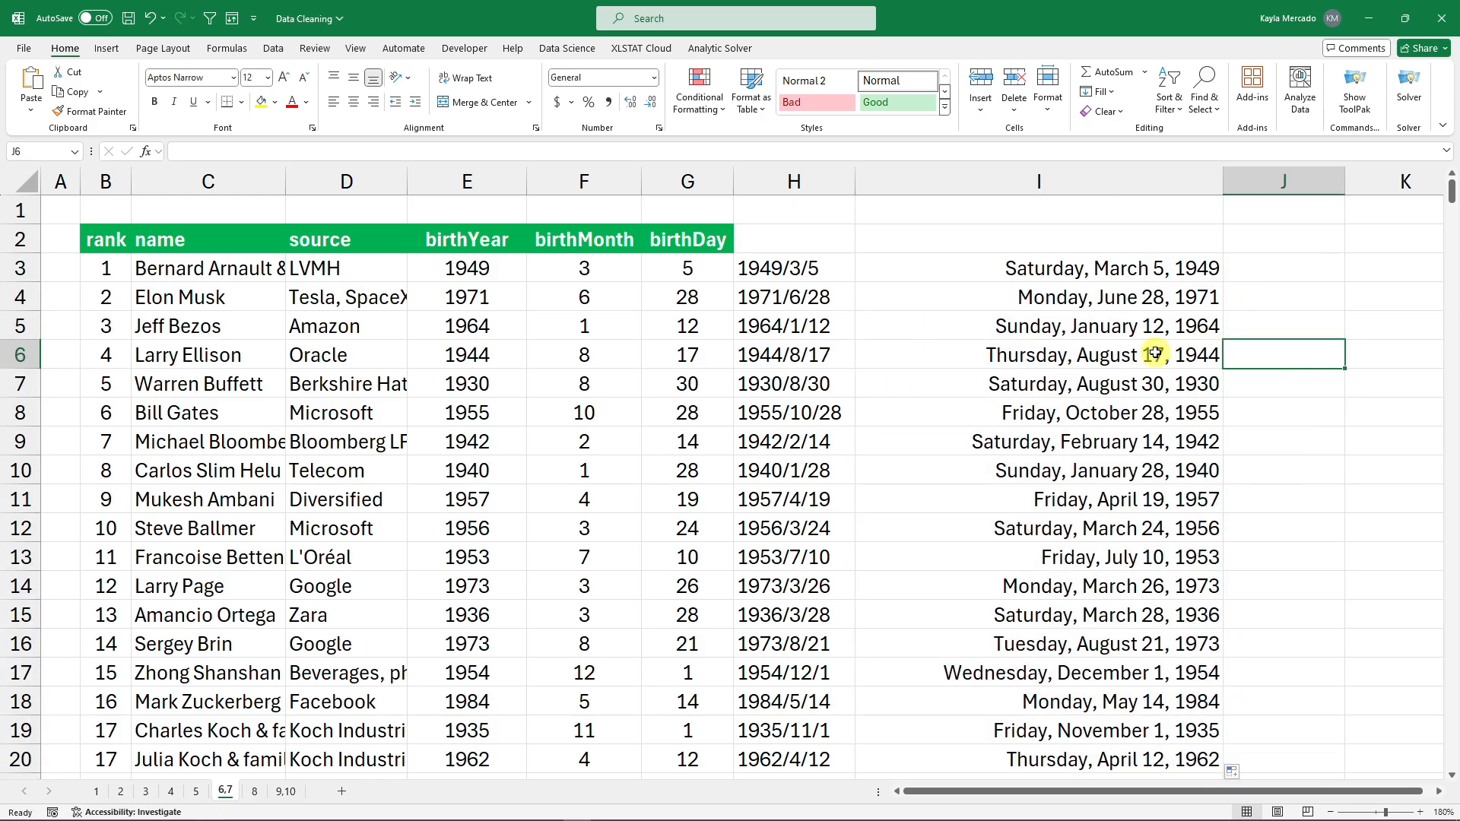
mouse_move(1449, 207)
mouse_down()
mouse_move(1448, 317)
mouse_move(1448, 196)
mouse_up()
click(1295, 333)
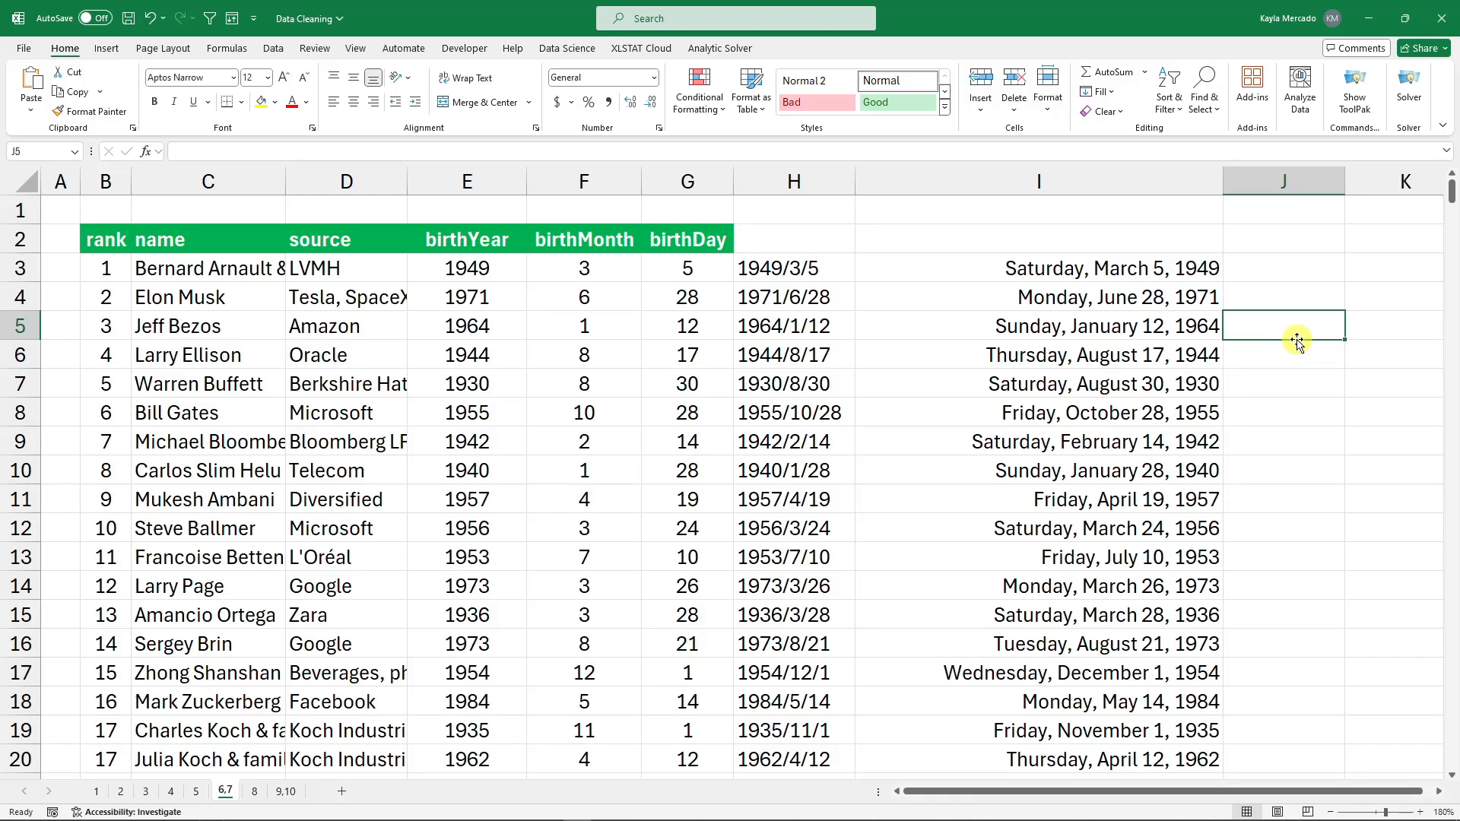
click(1116, 268)
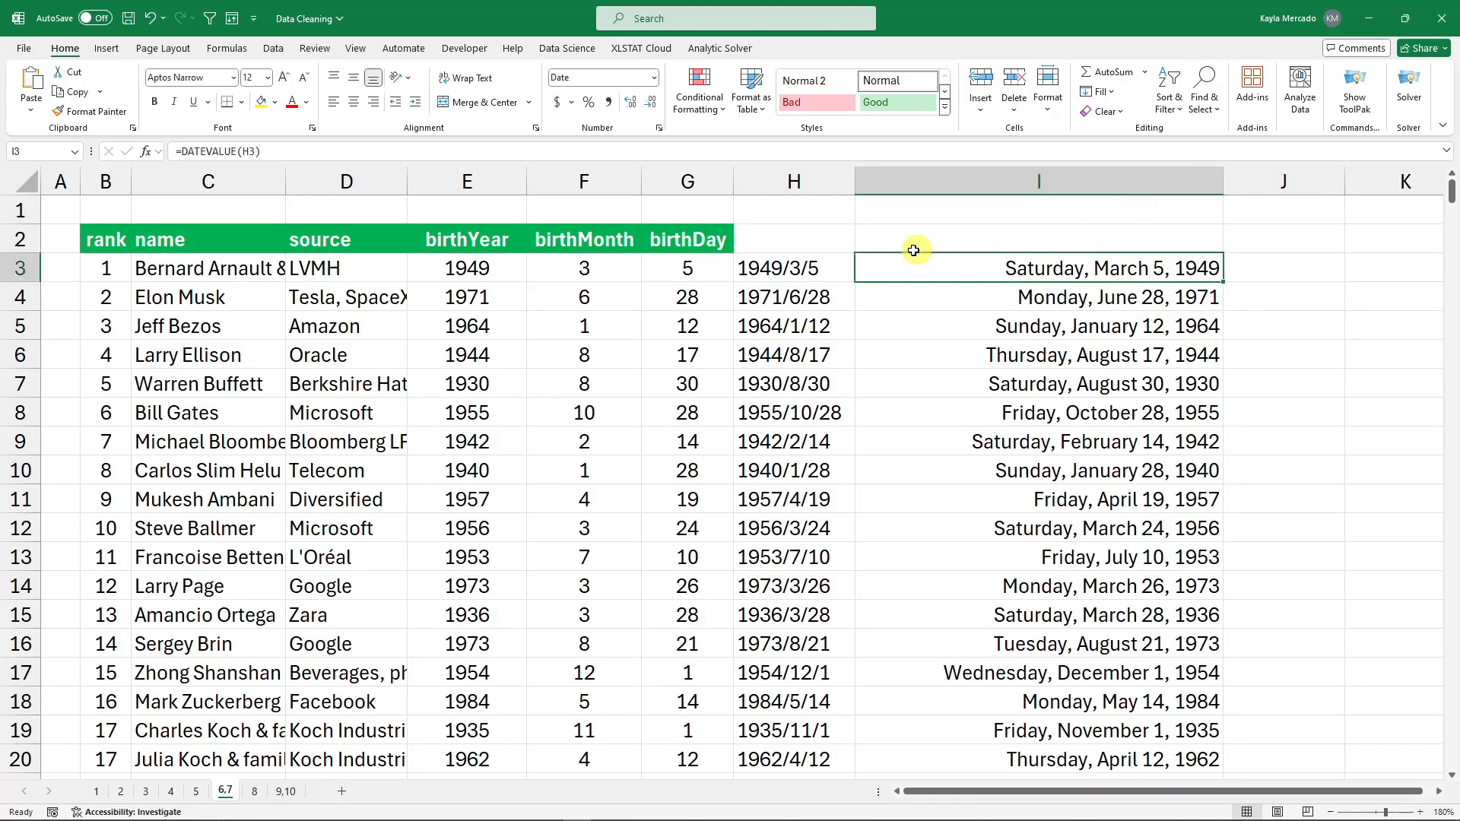
drag(502, 265, 1076, 274)
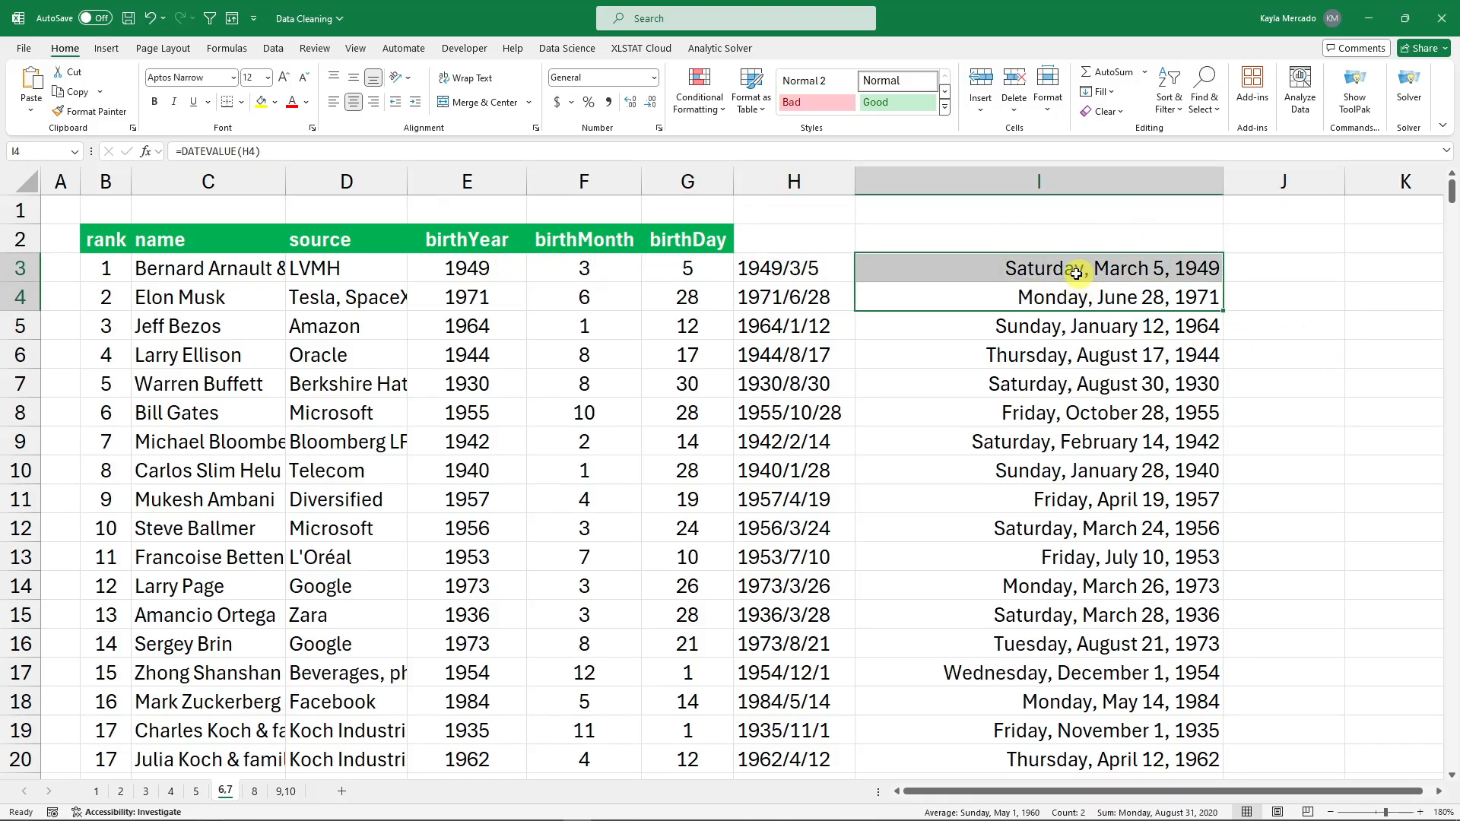
click(805, 268)
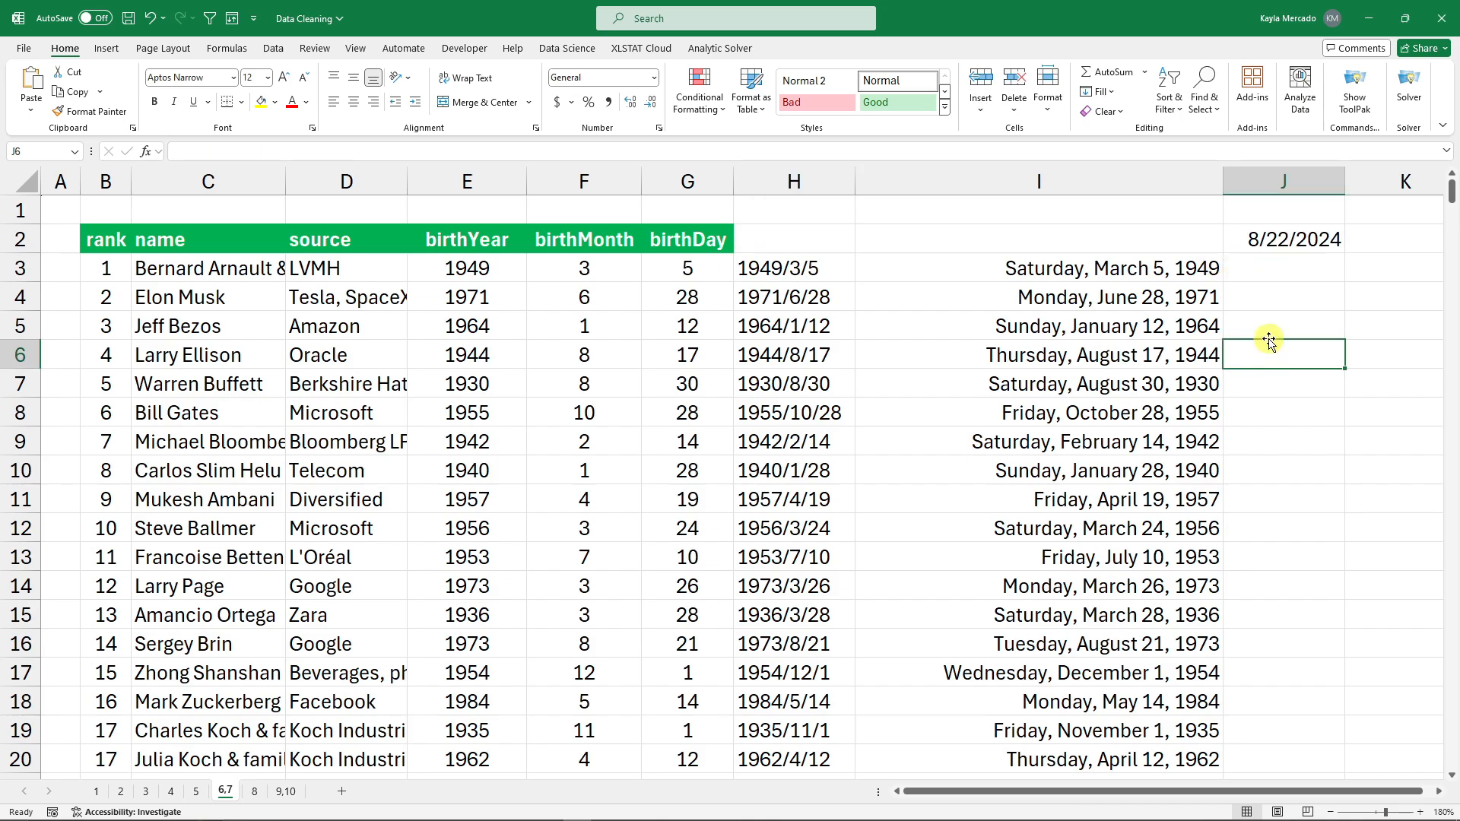
Enter =DATEDIF(I3,J2,"Y") in J3 for an age of 75 as of 8/22/2024.
click(1295, 267)
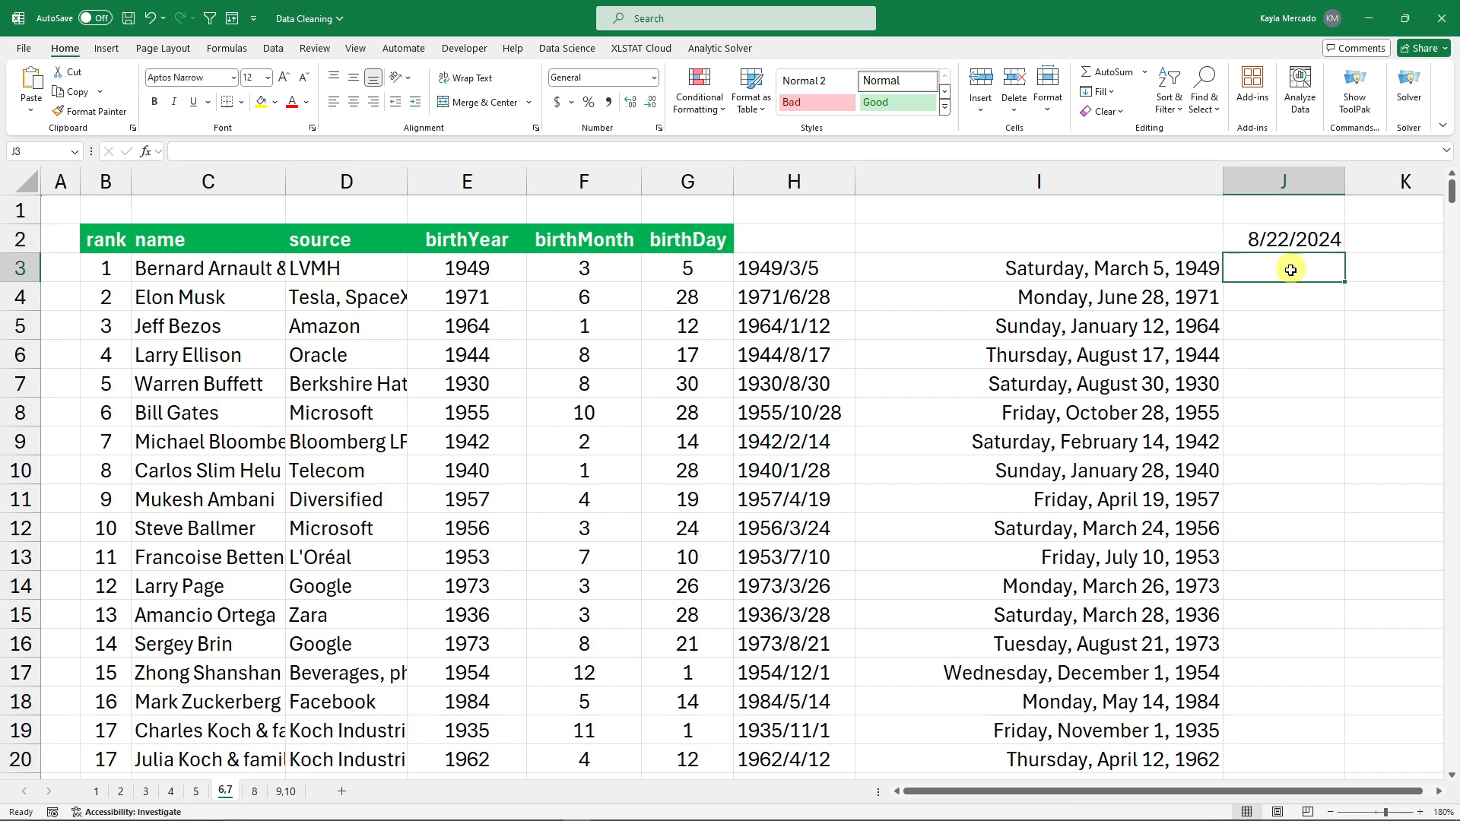
text(=datedif)
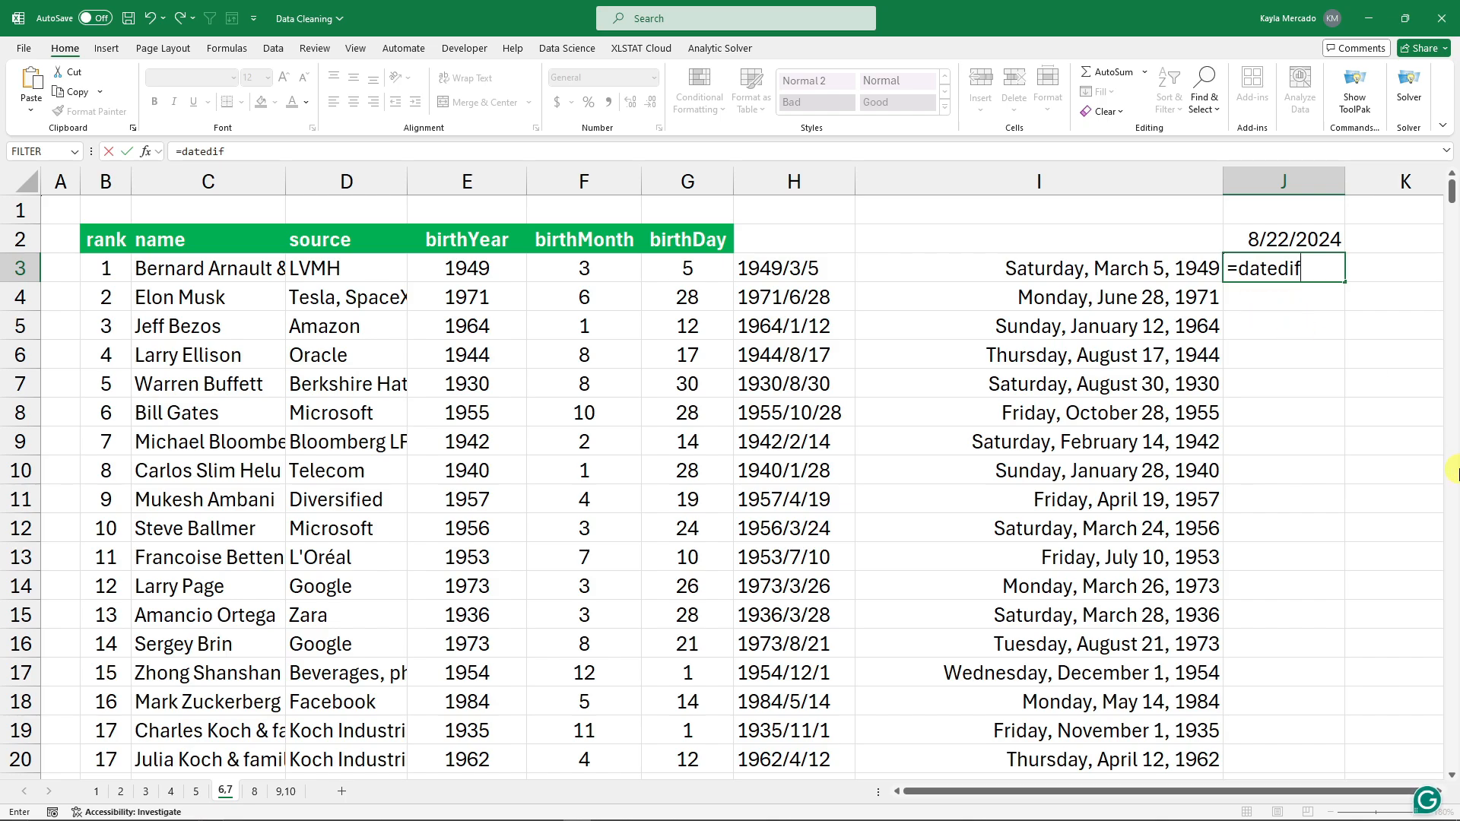
text(()
click(1118, 268)
text(,)
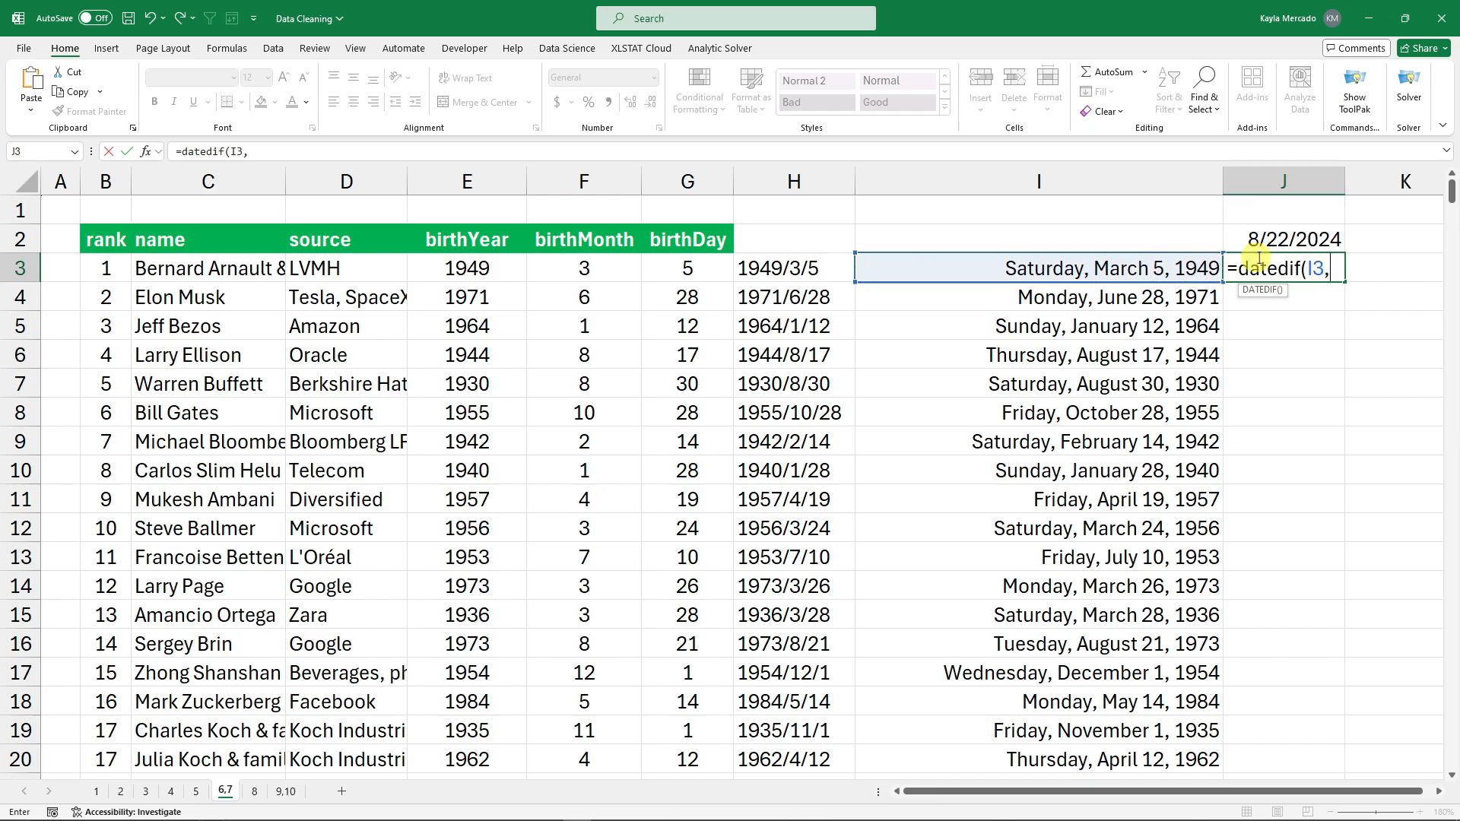
click(1325, 234)
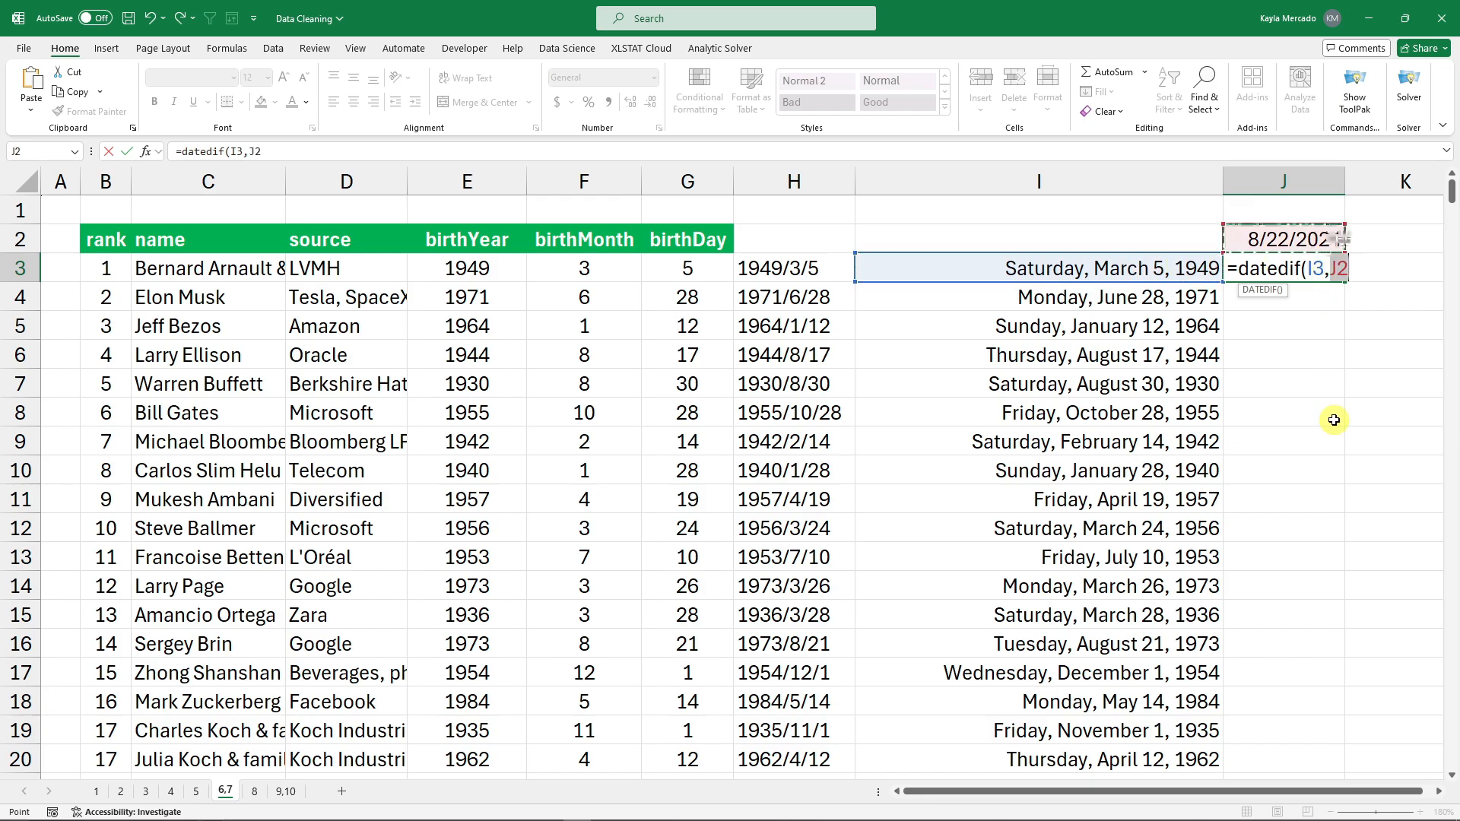
text(,)
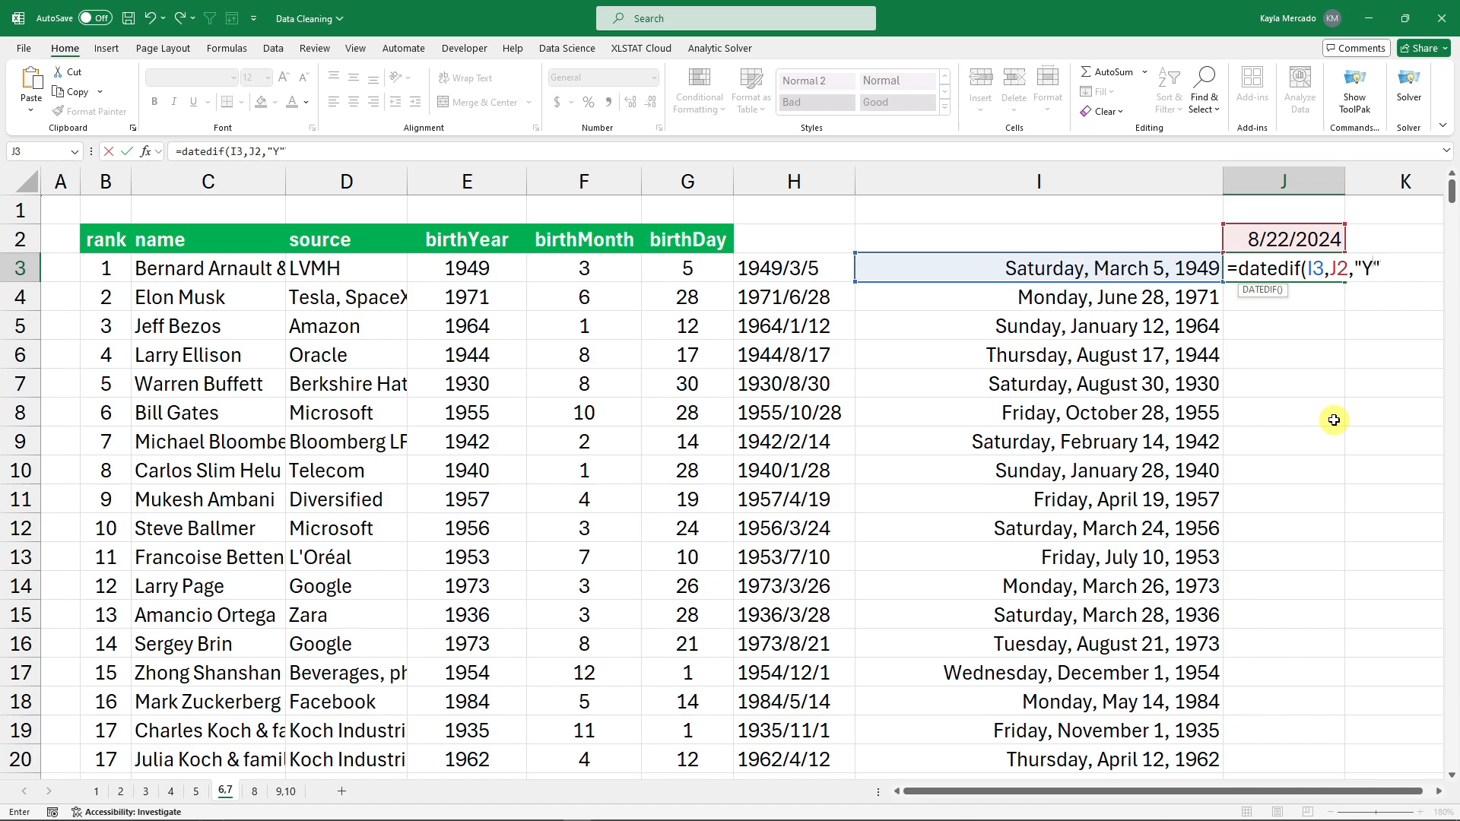
text("Y"))
key(Return)
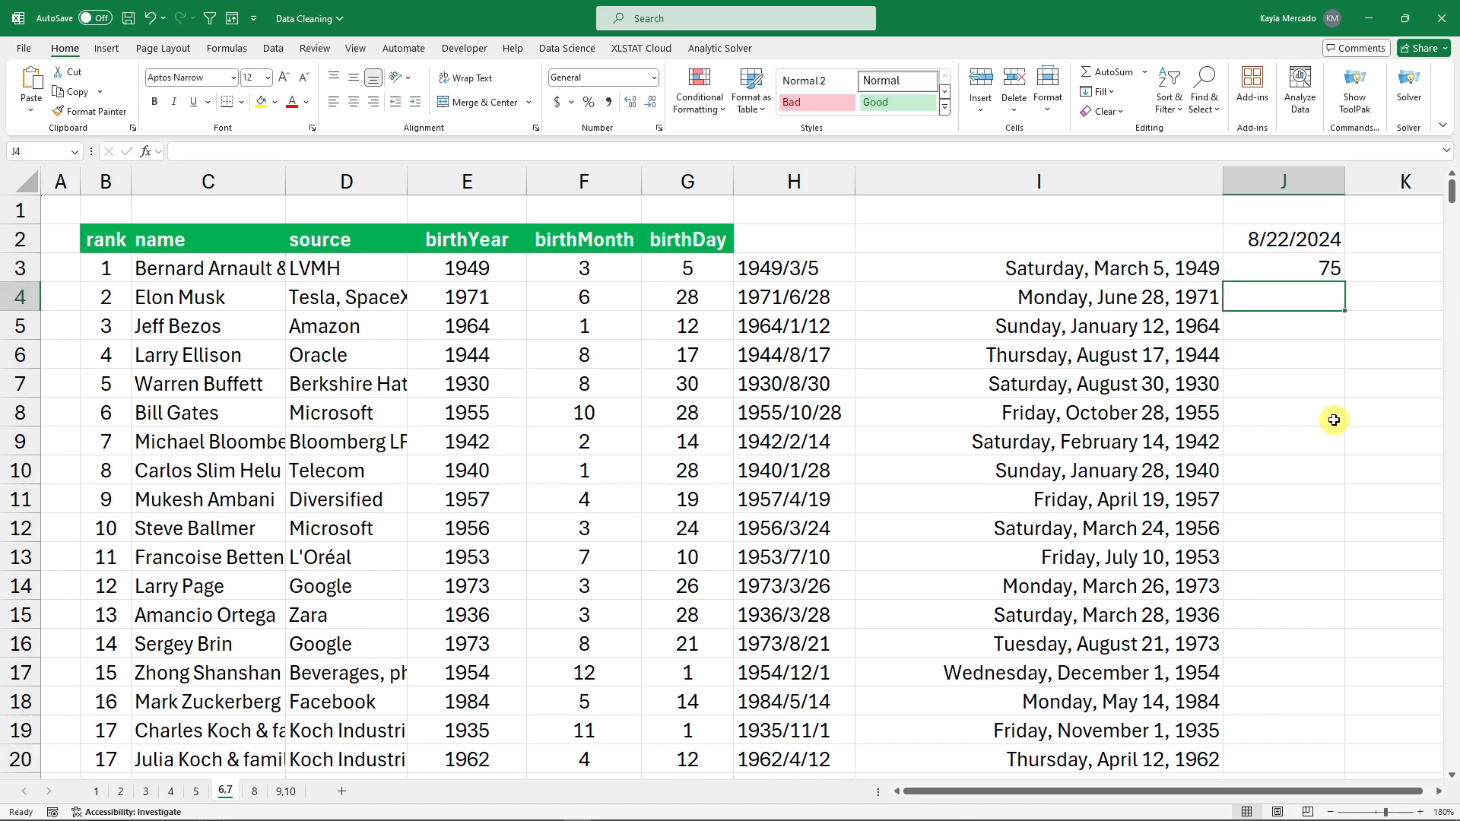
click(1288, 270)
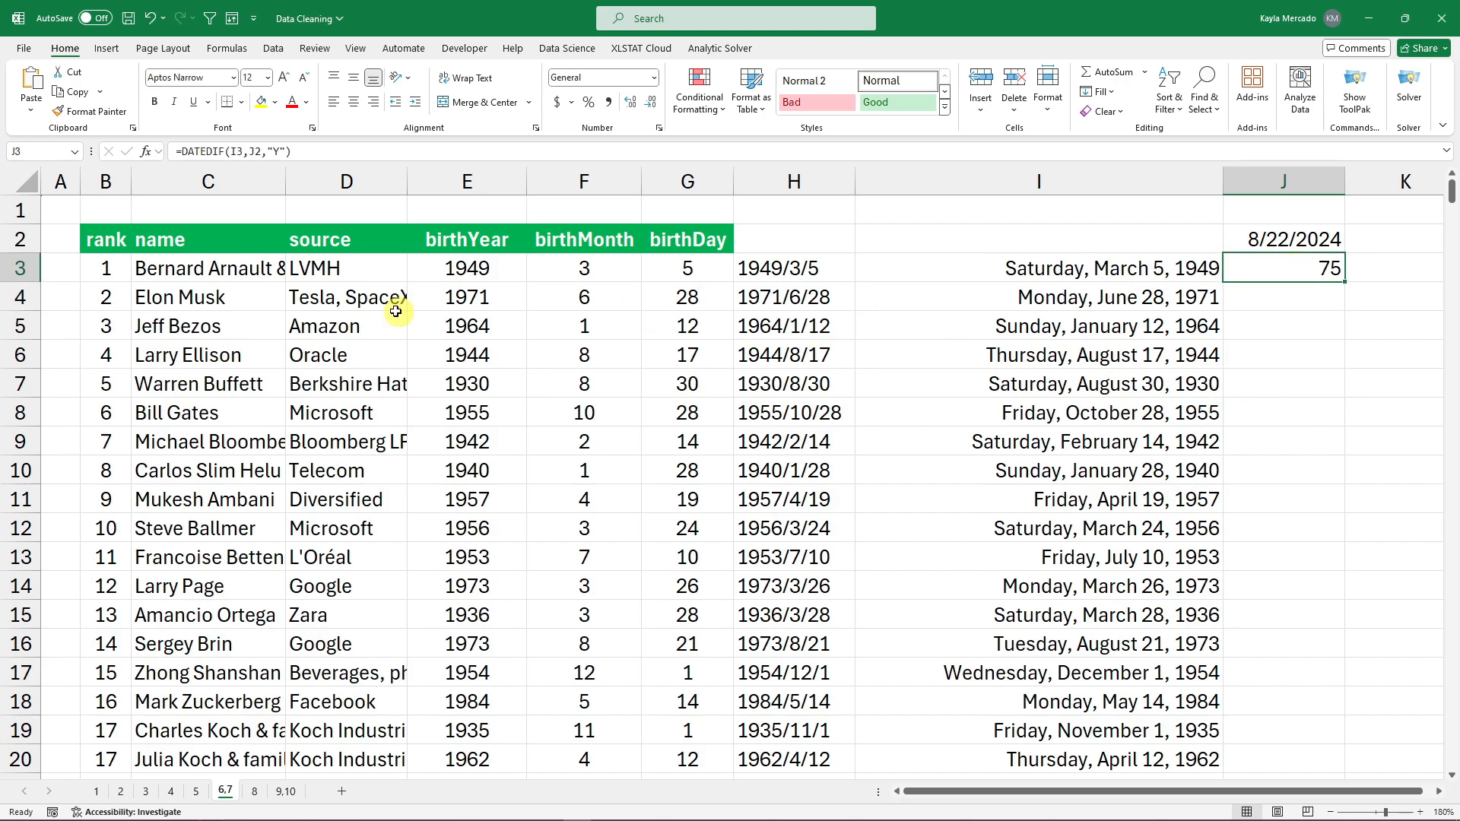
click(1319, 239)
click(1320, 270)
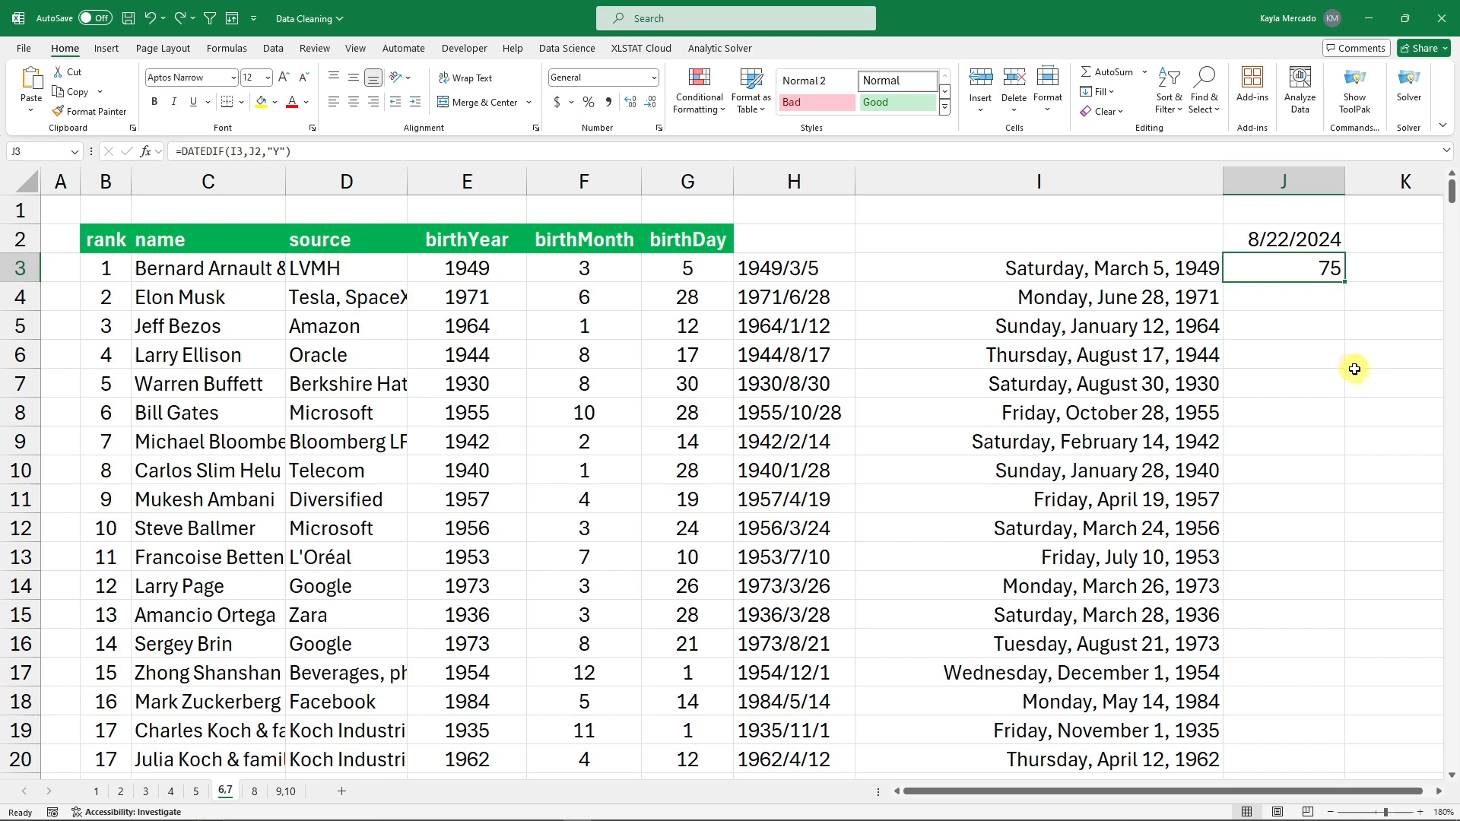
Fill the age formula down to row 20, then undo it after #NUM! errors appear.
drag(1319, 277, 1307, 700)
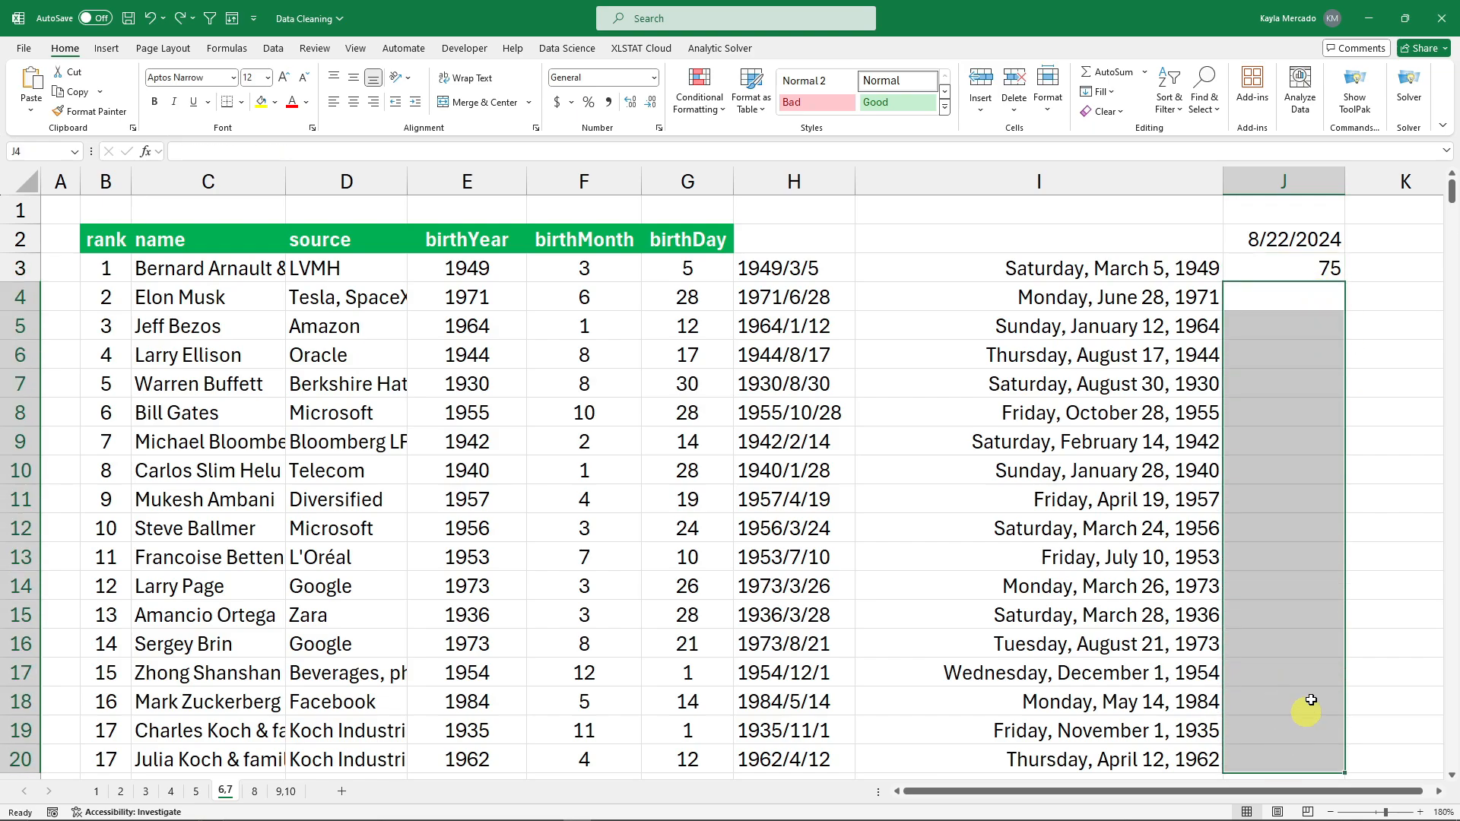
click(1429, 331)
click(1341, 277)
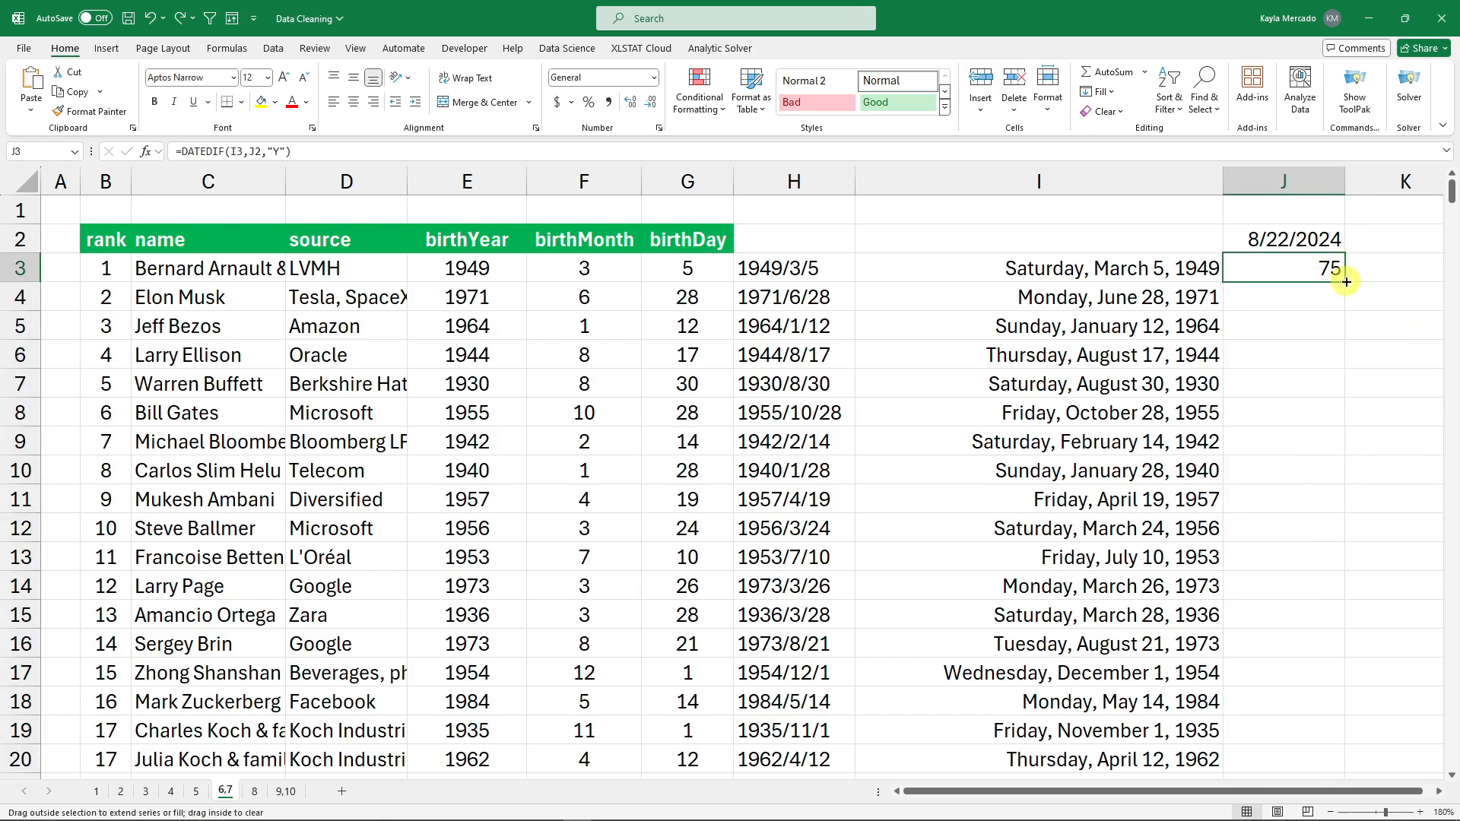
double_click(1342, 280)
click(1372, 296)
click(1330, 296)
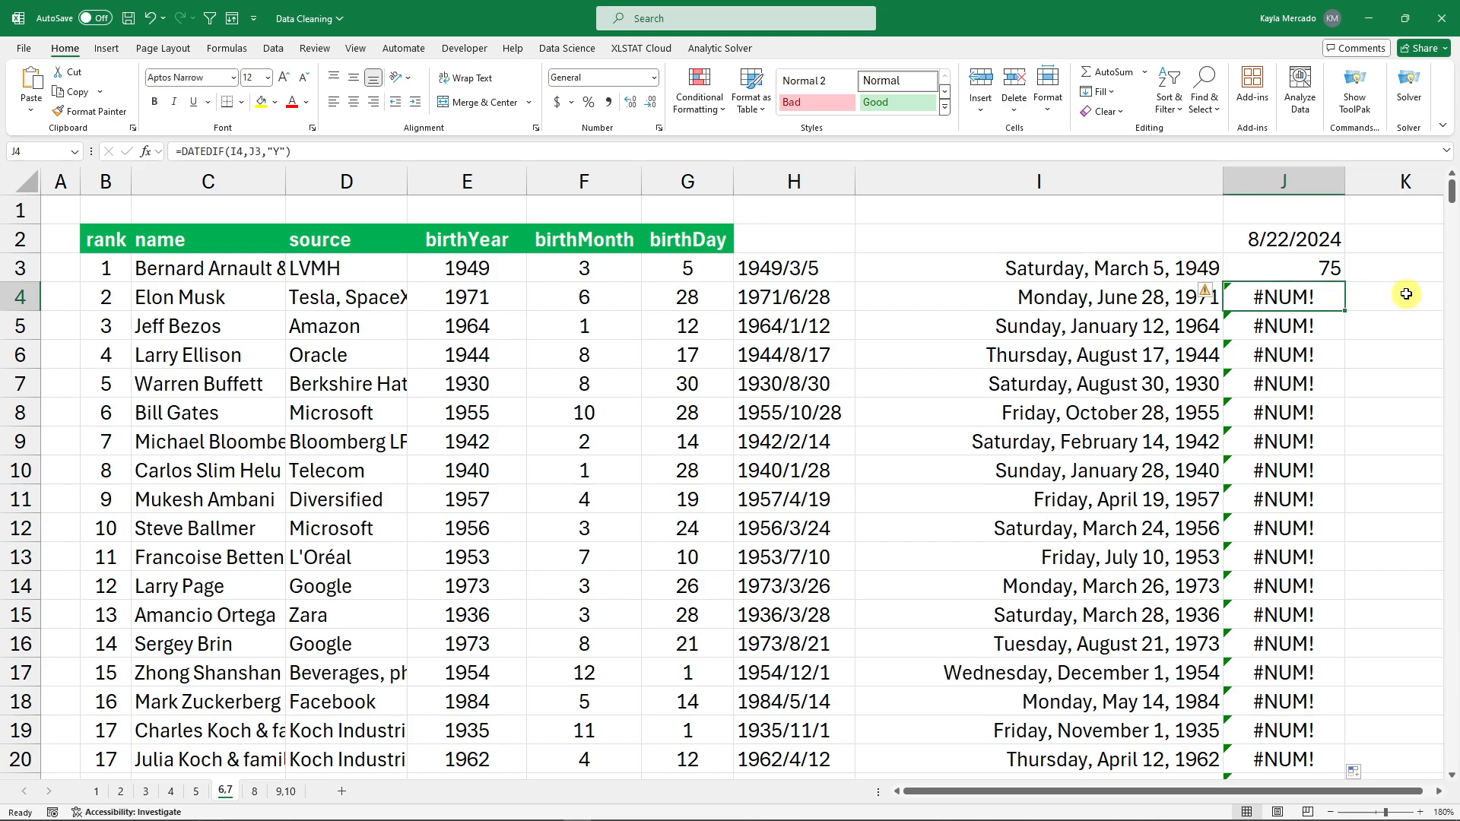
key(ctrl+z)
Refill the ages, inspect J4's shifted date reference, then cancel and undo the fill.
double_click(1332, 270)
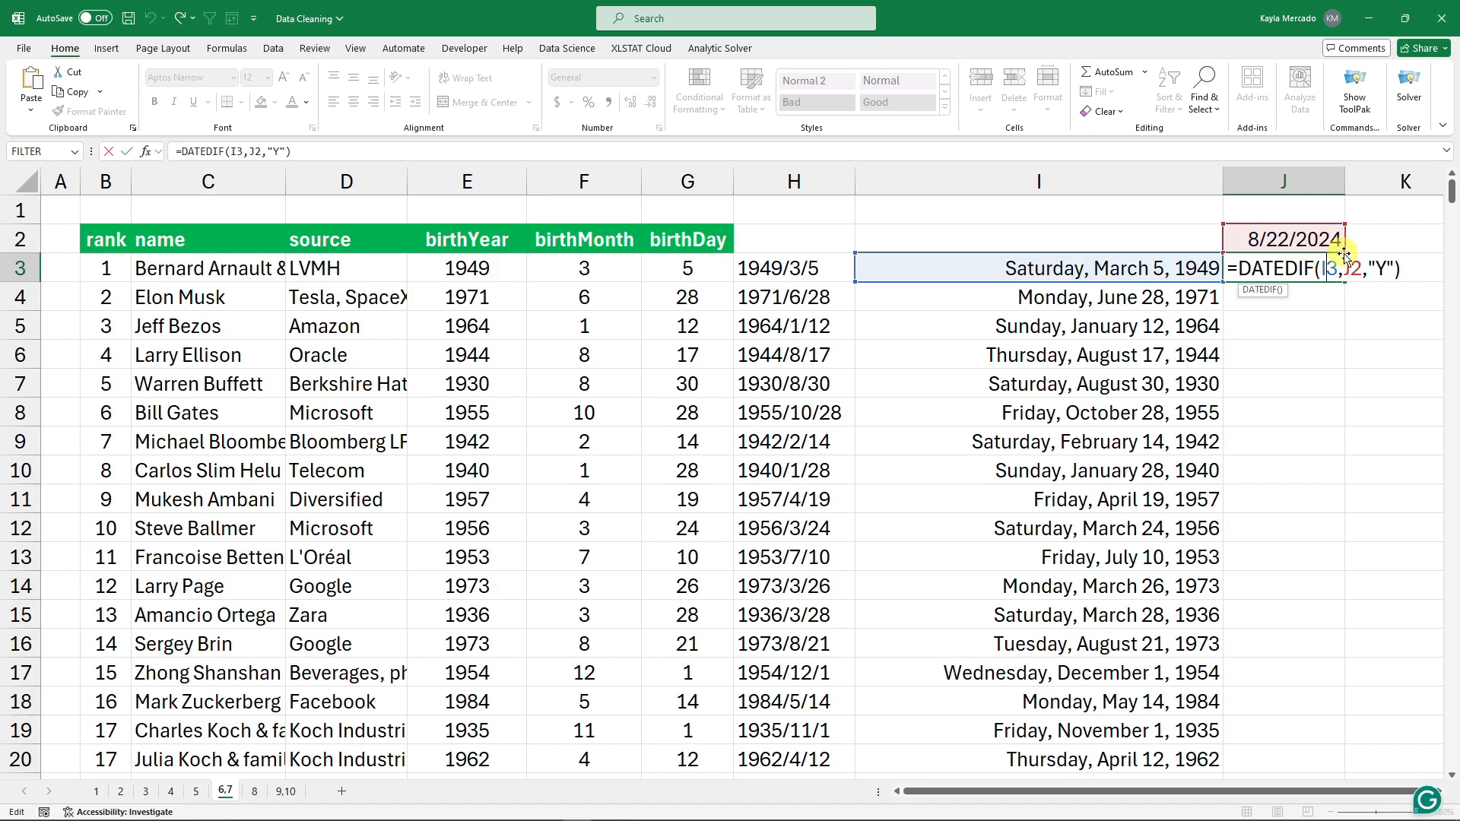
key(Return)
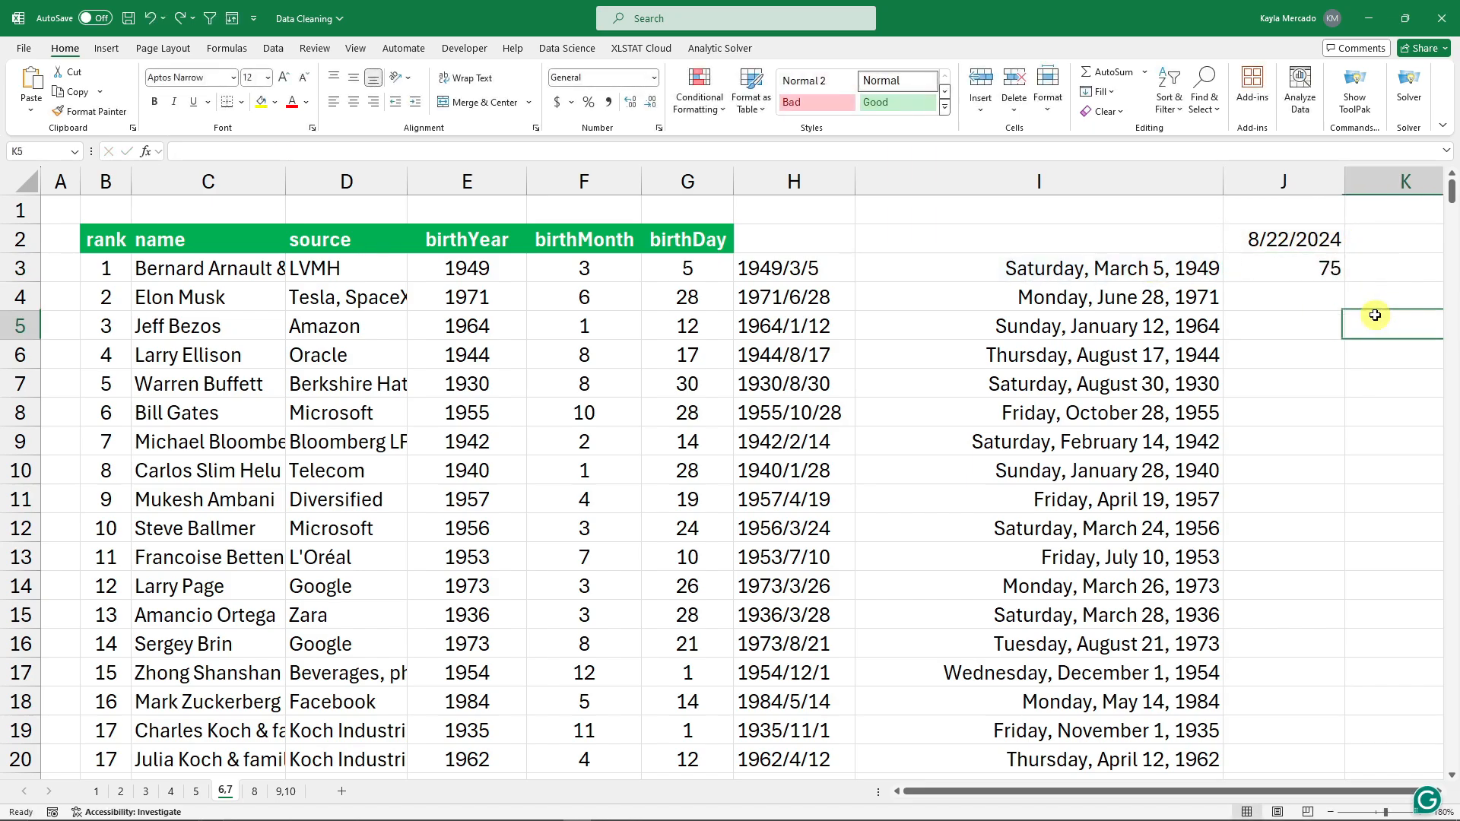
click(1327, 268)
double_click(1343, 281)
click(1342, 298)
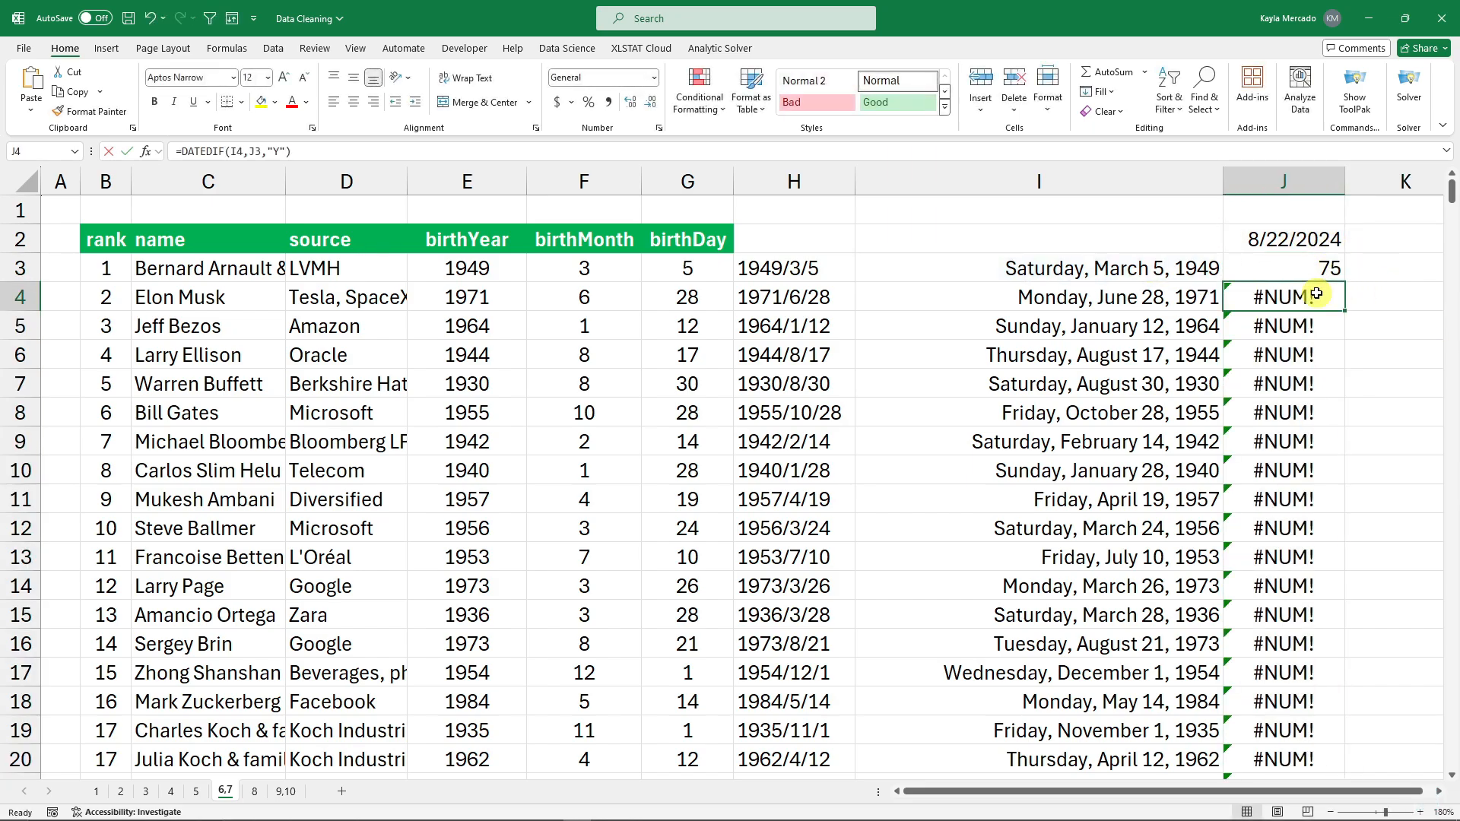
double_click(1353, 298)
double_click(1354, 298)
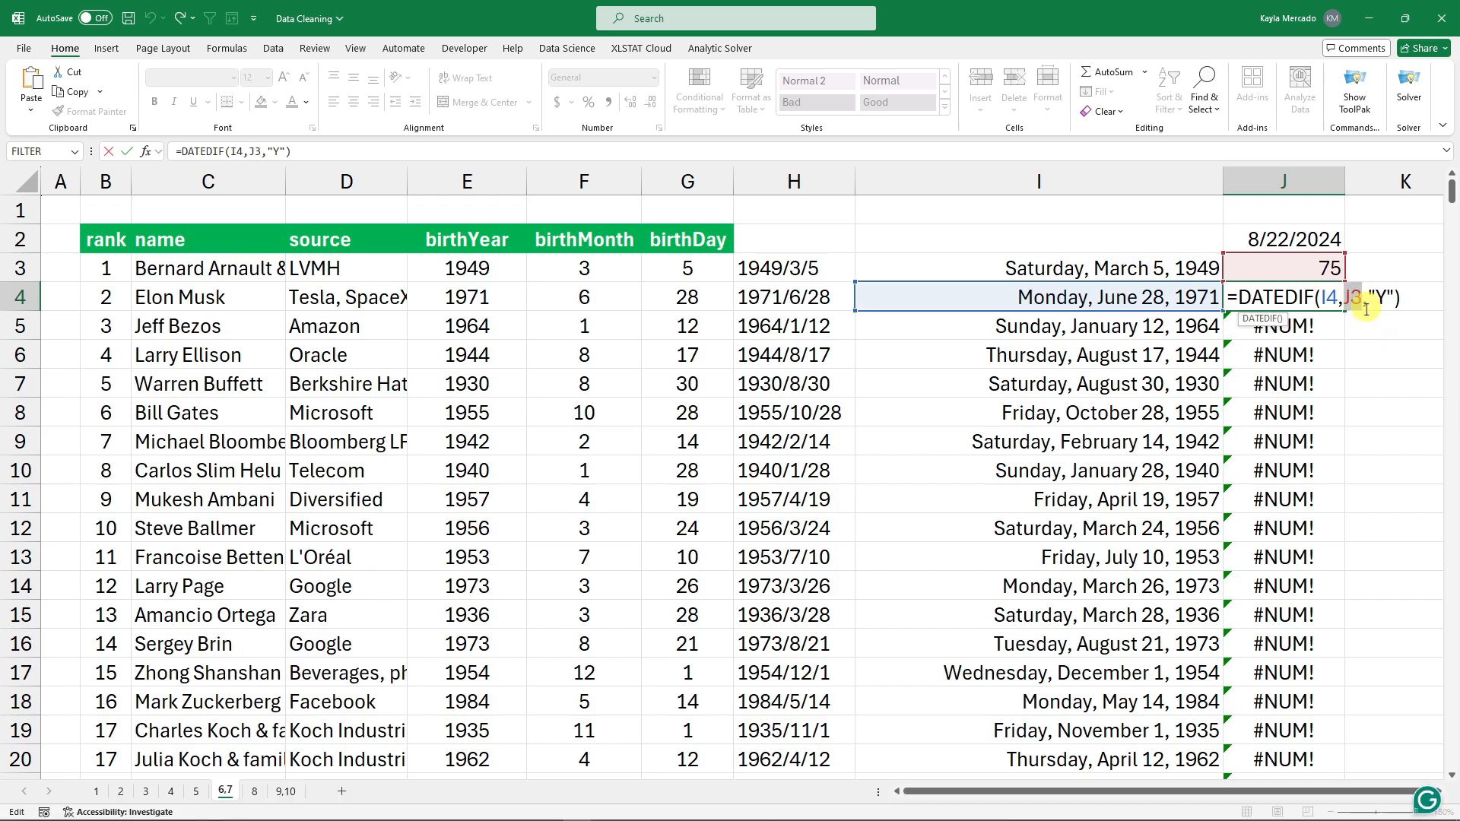
click(1330, 268)
key(Escape)
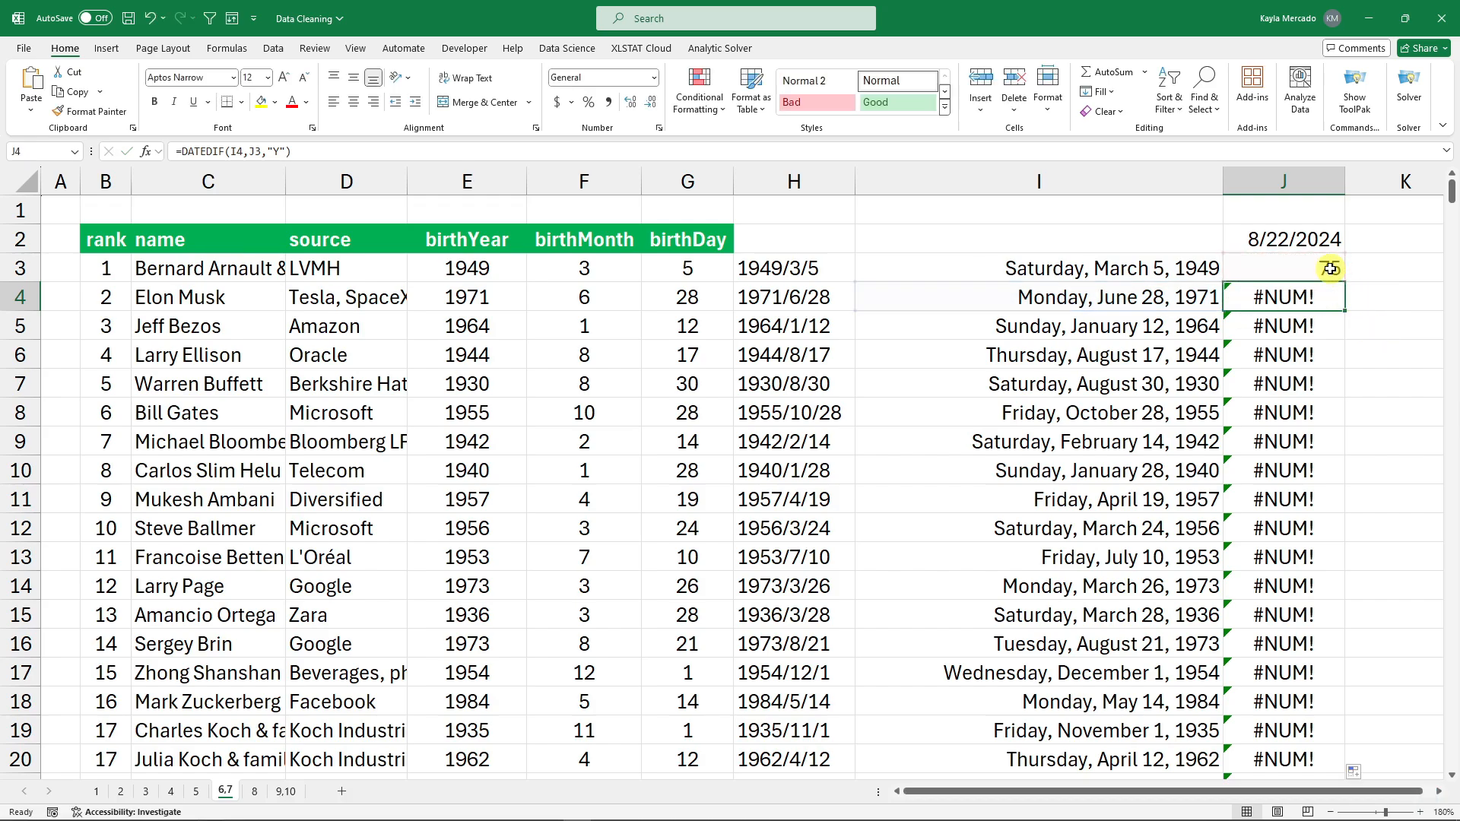
key(ctrl+z)
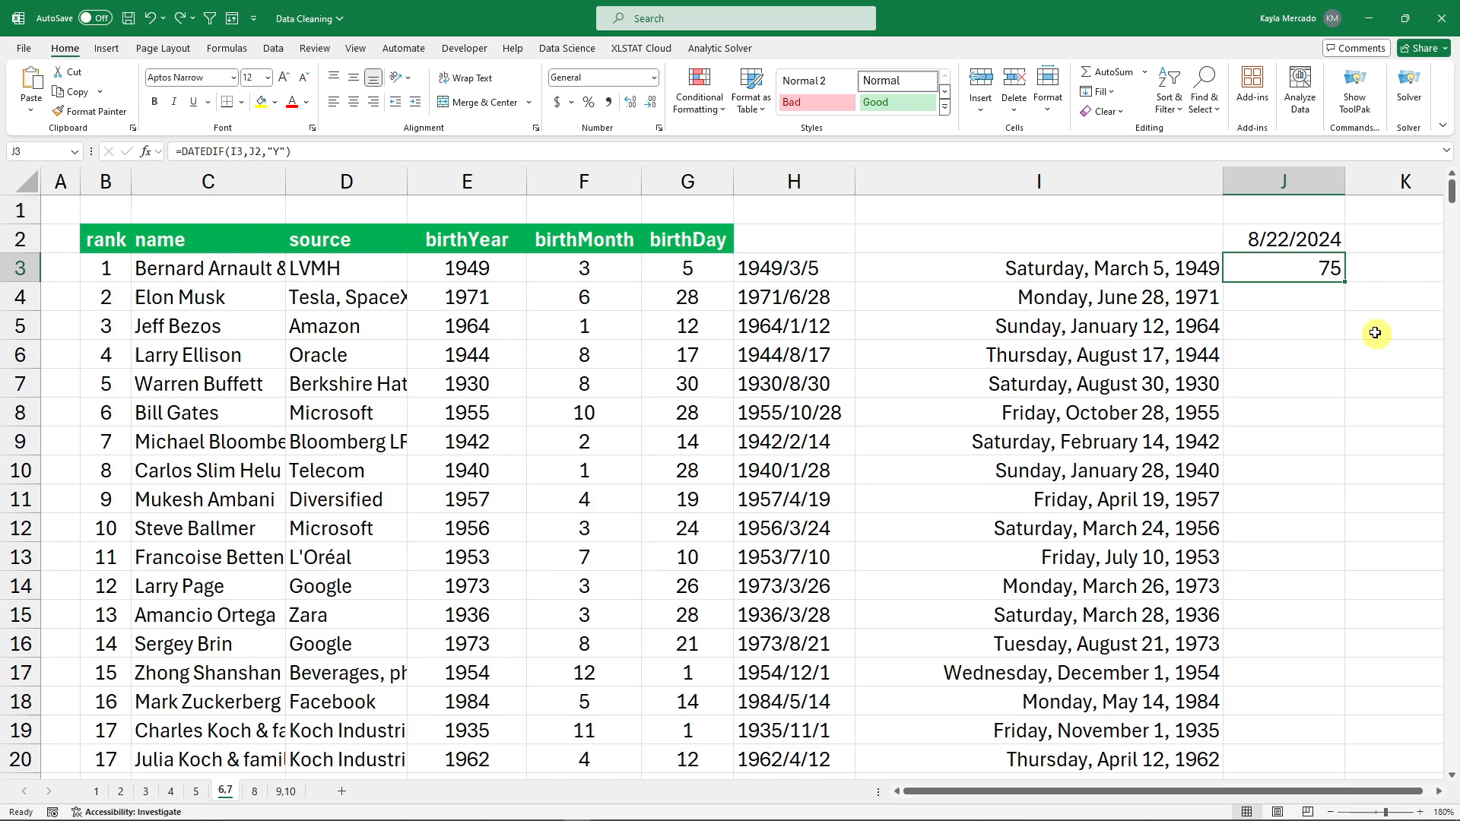
Lock the J3 age formula's date reference to $J$2 and fill it down column J.
double_click(1331, 268)
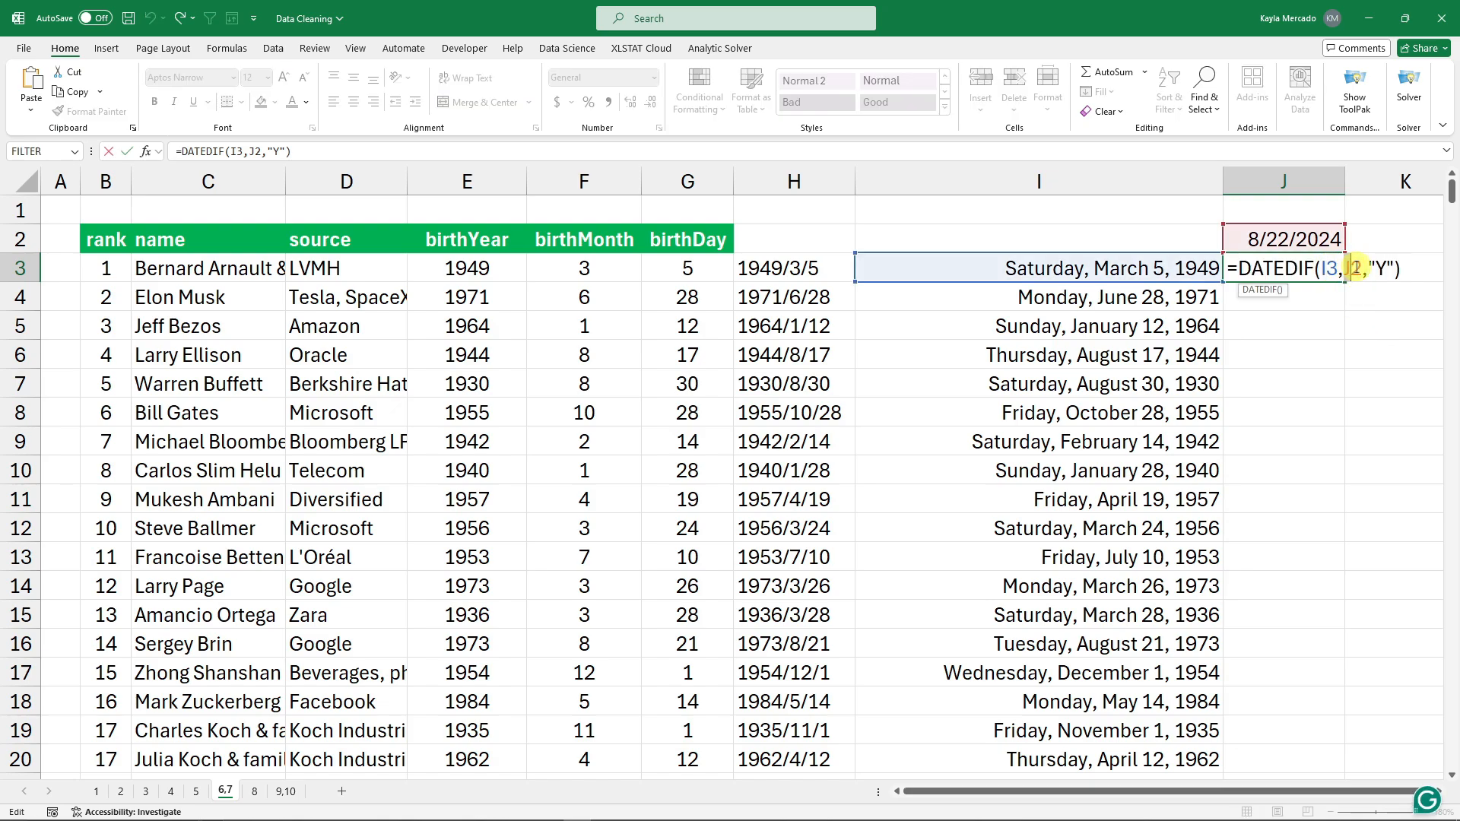
double_click(1353, 268)
key(F4)
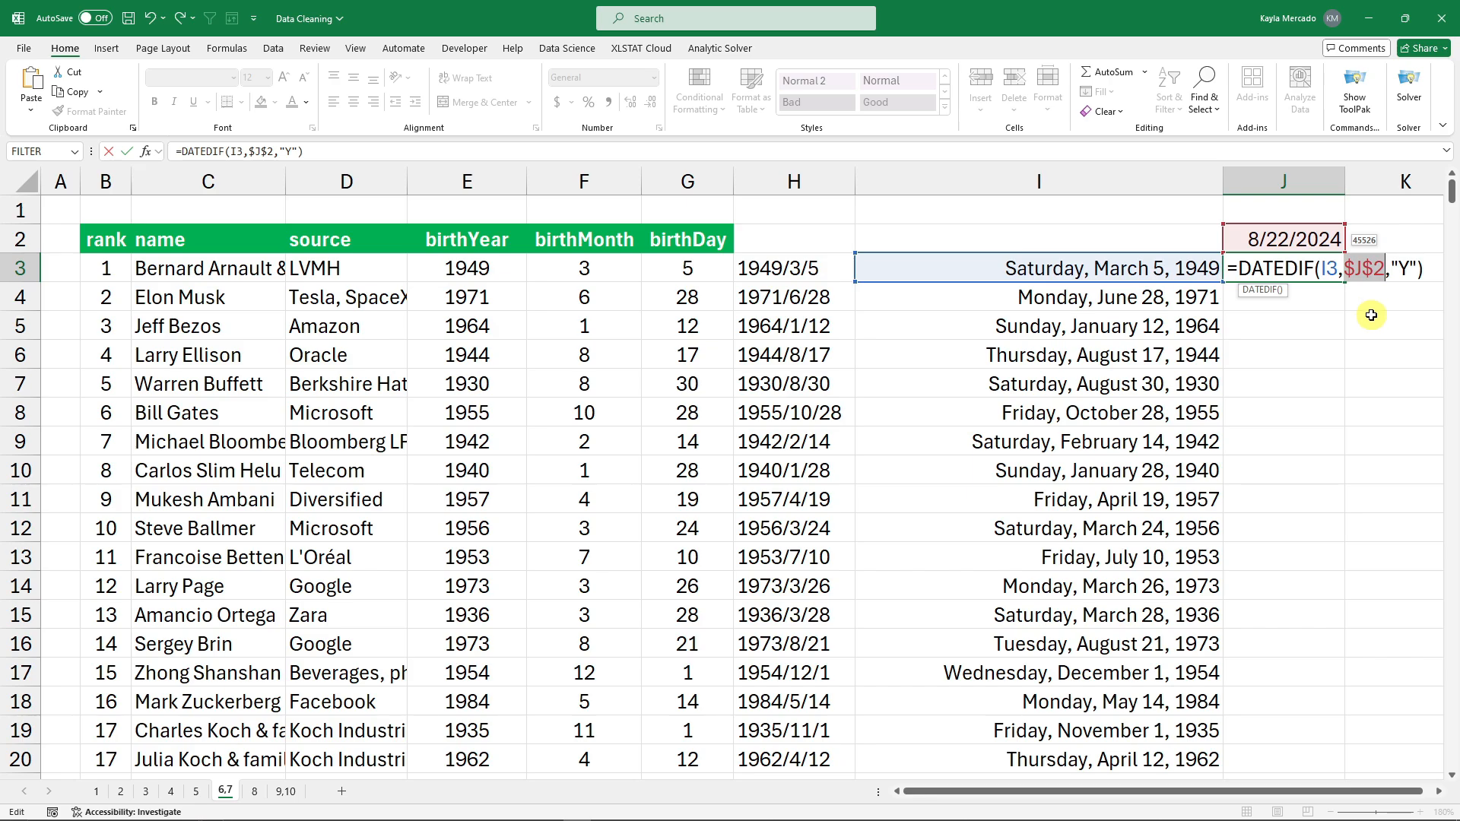
key(Return)
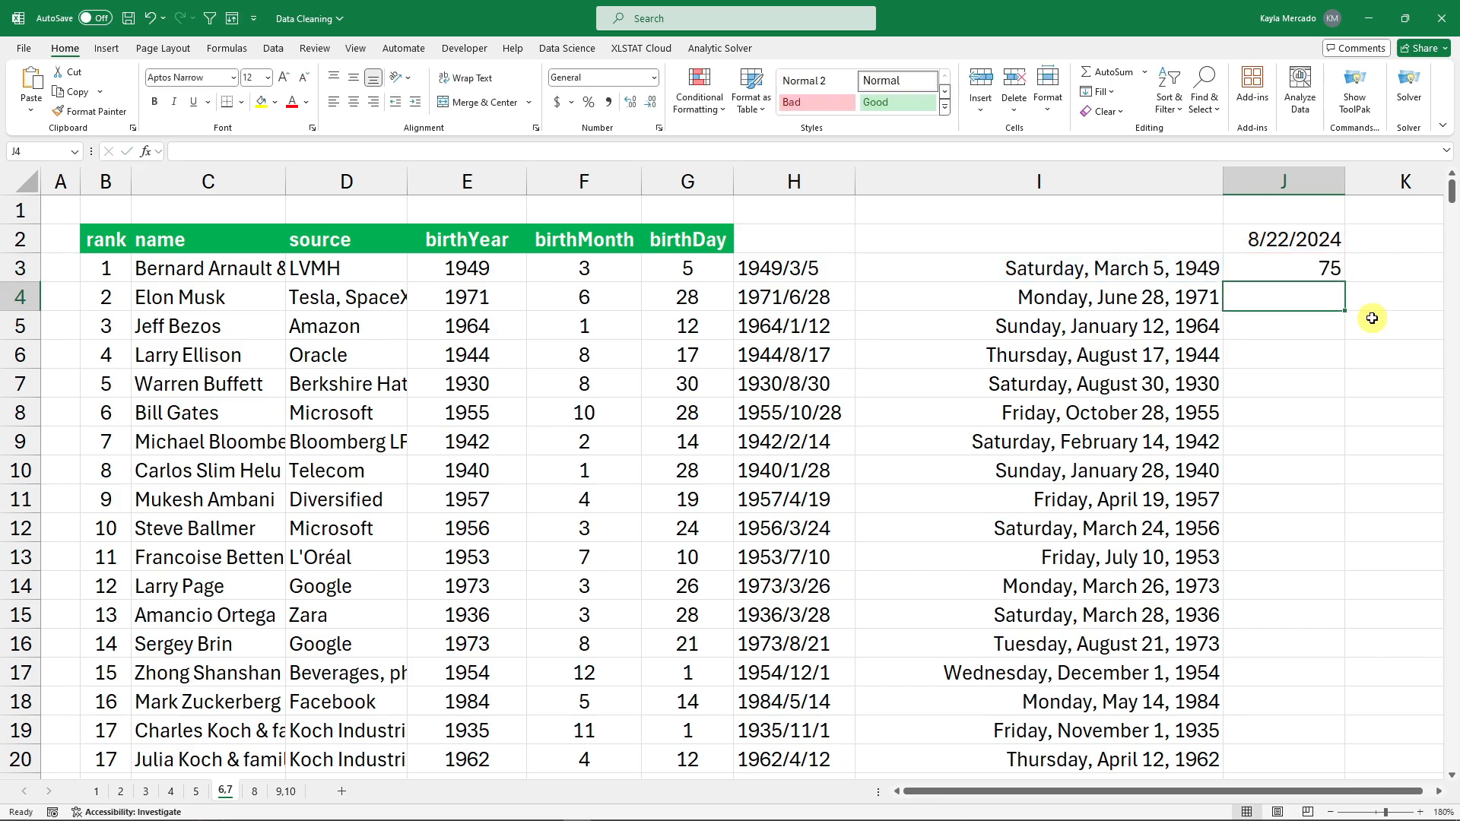
click(1332, 271)
double_click(1345, 283)
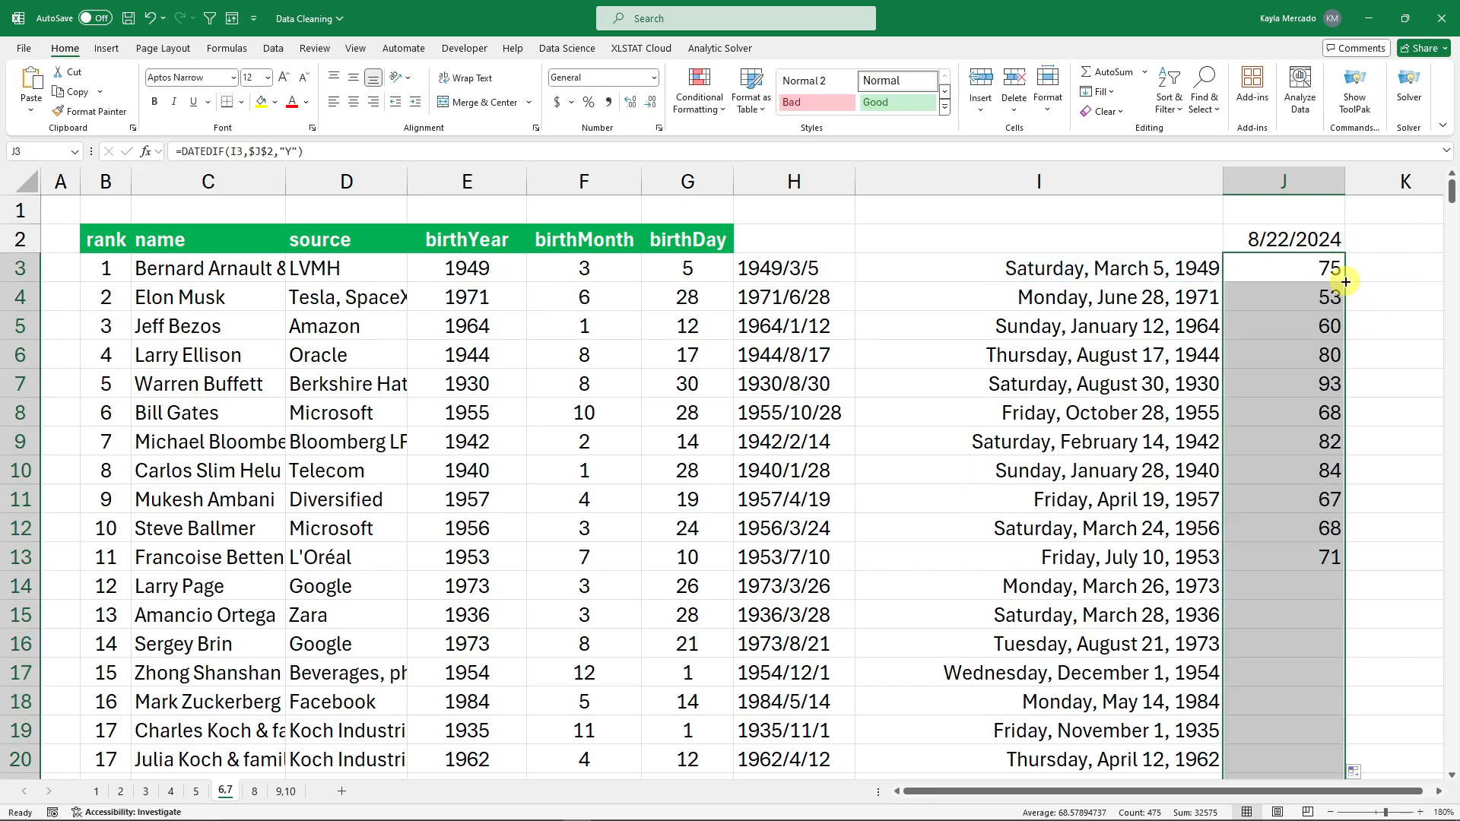
click(1383, 290)
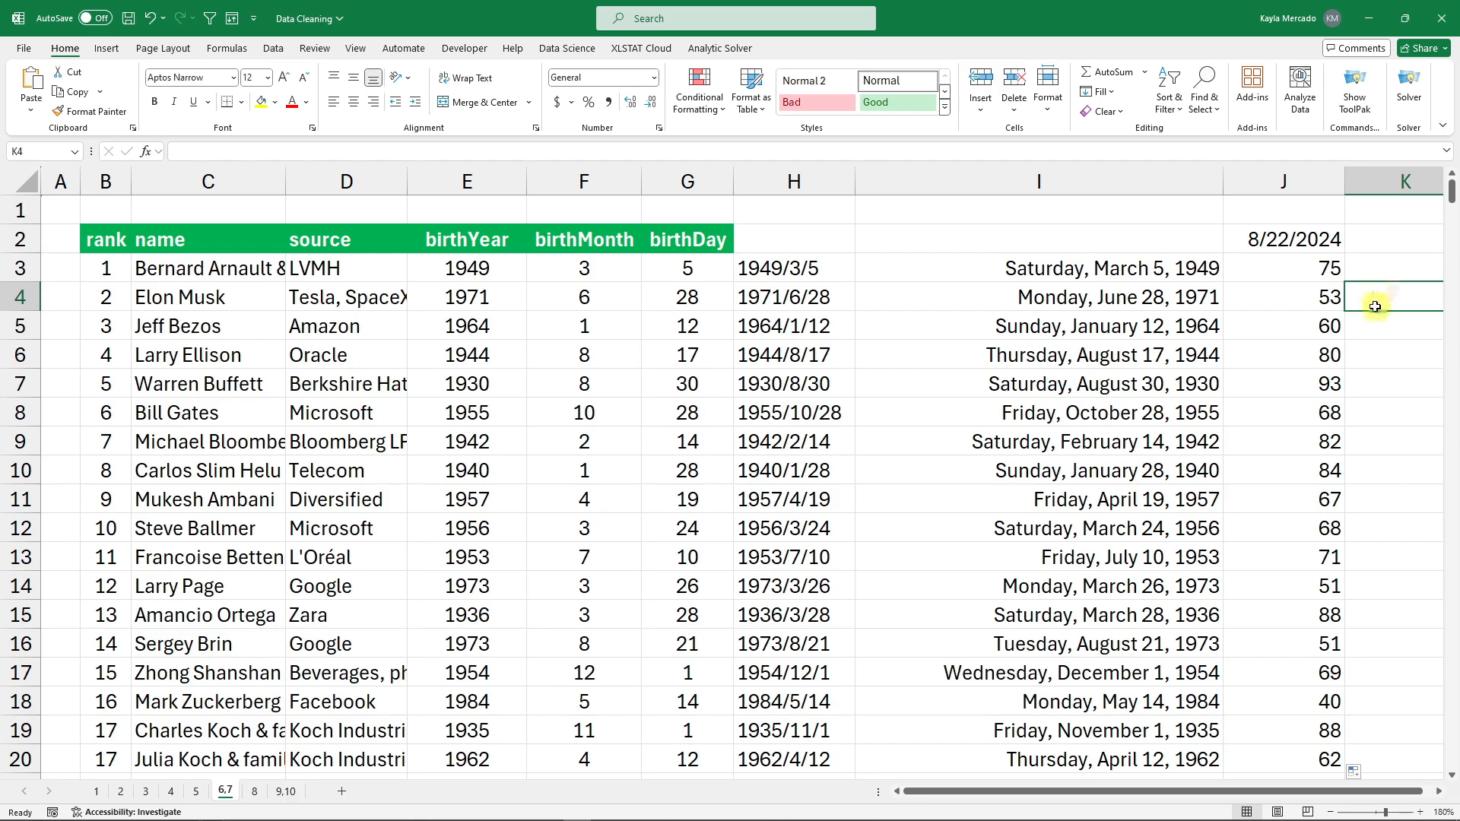
Check that the J4, J5 and J6 age formulas all use the locked 8/22/2024 date.
click(1336, 299)
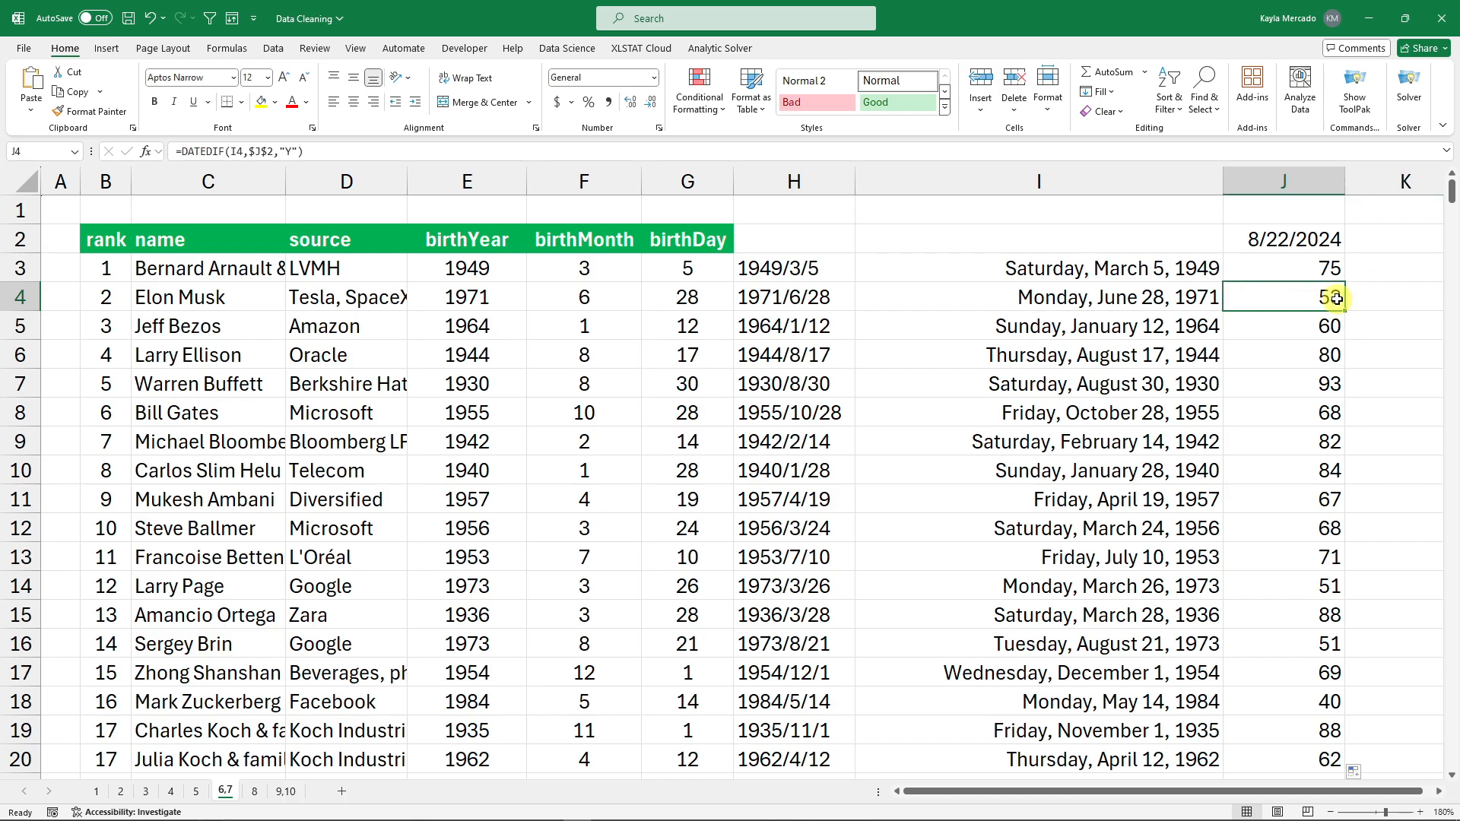
double_click(1337, 299)
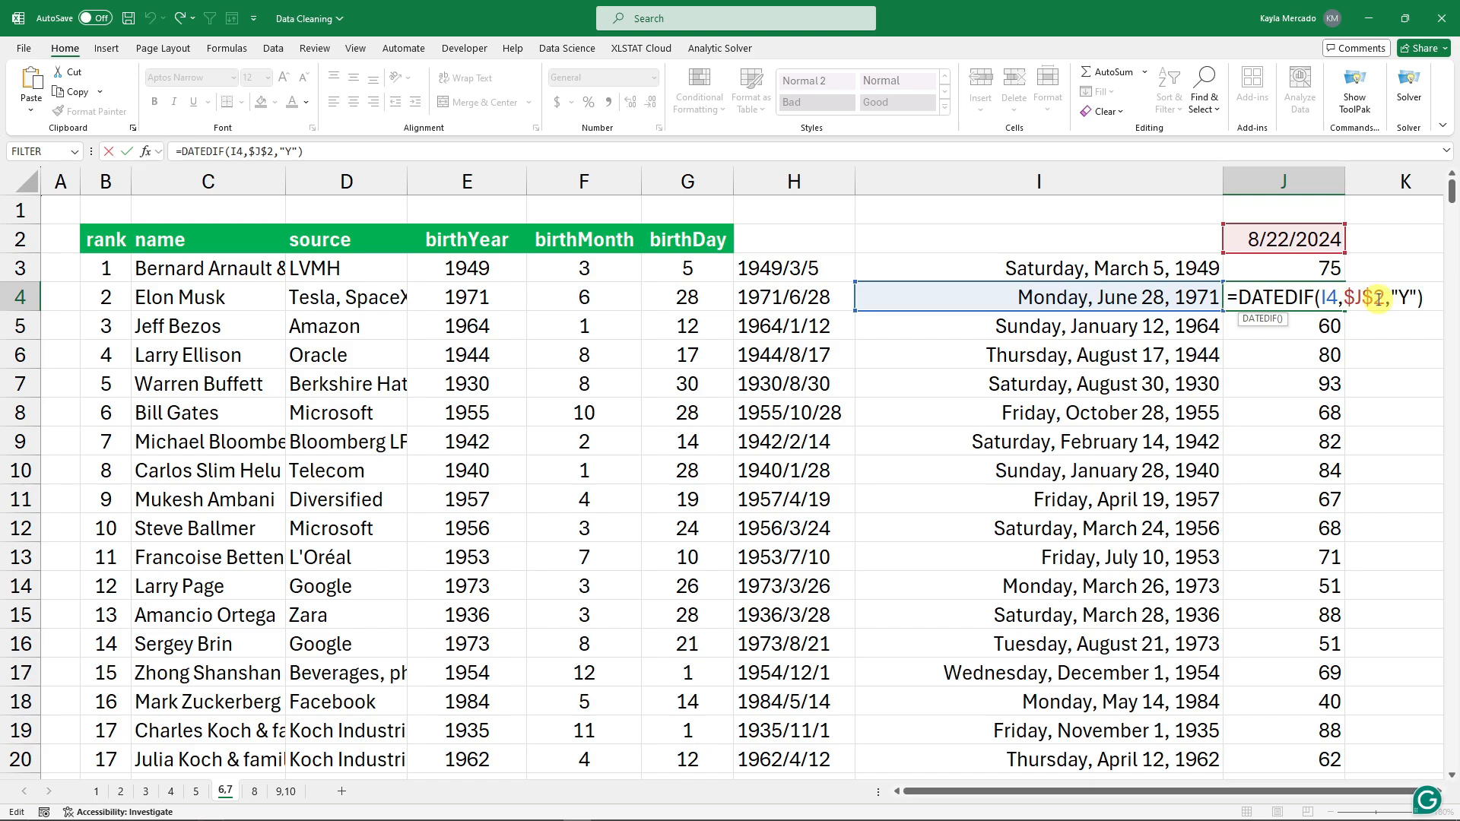
key(Return)
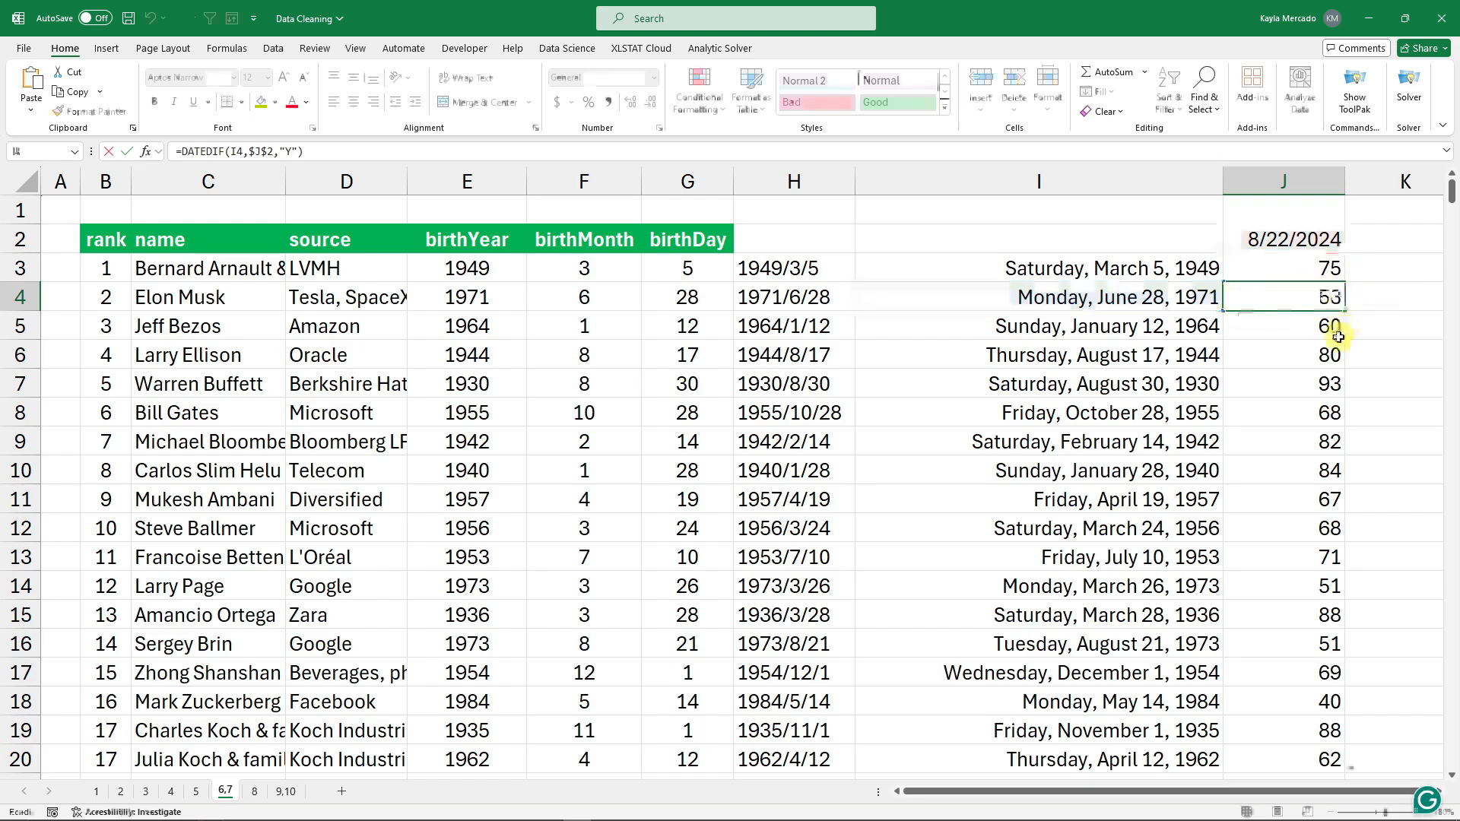
double_click(1339, 332)
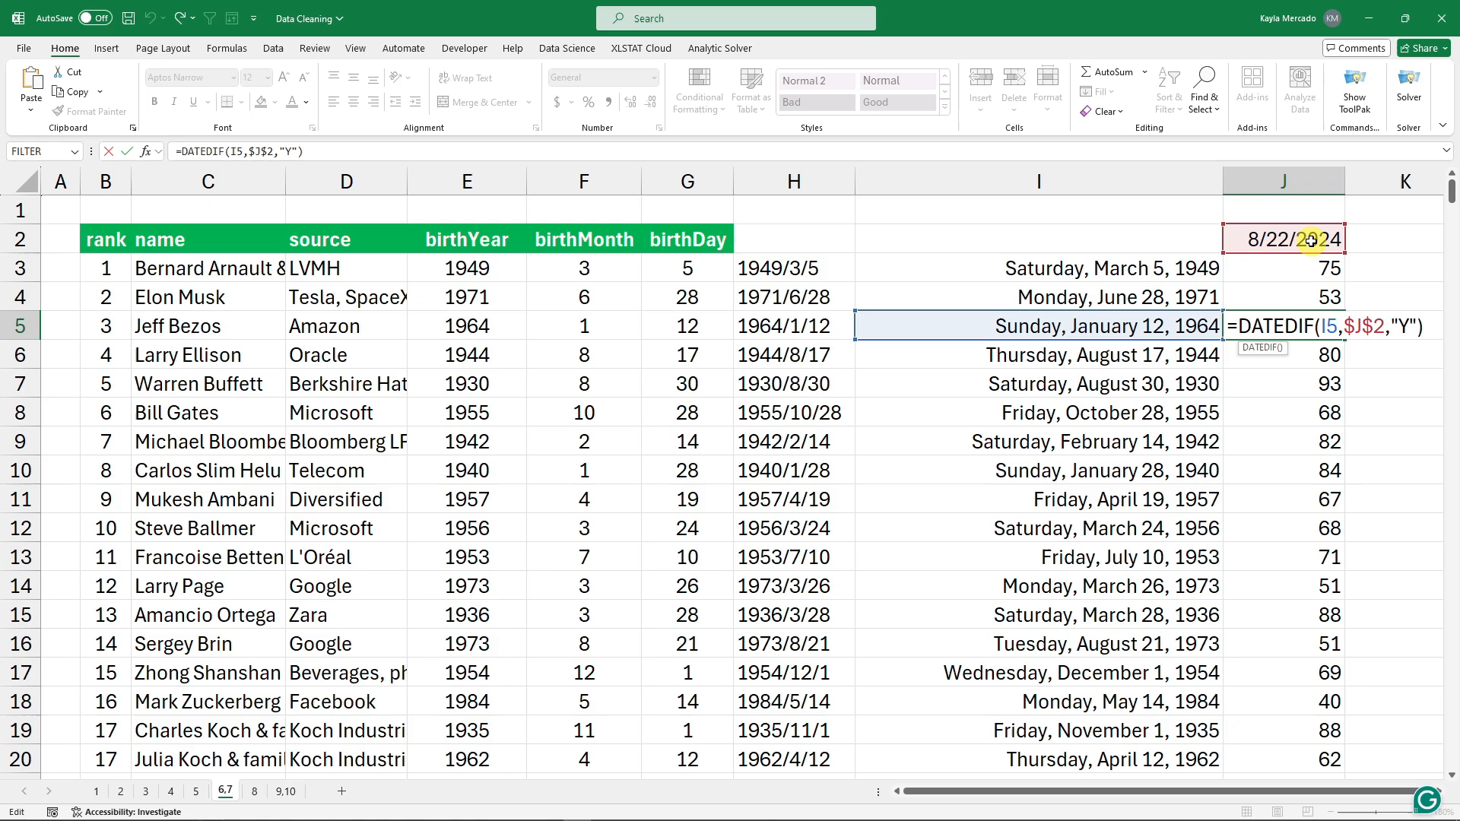
key(Return)
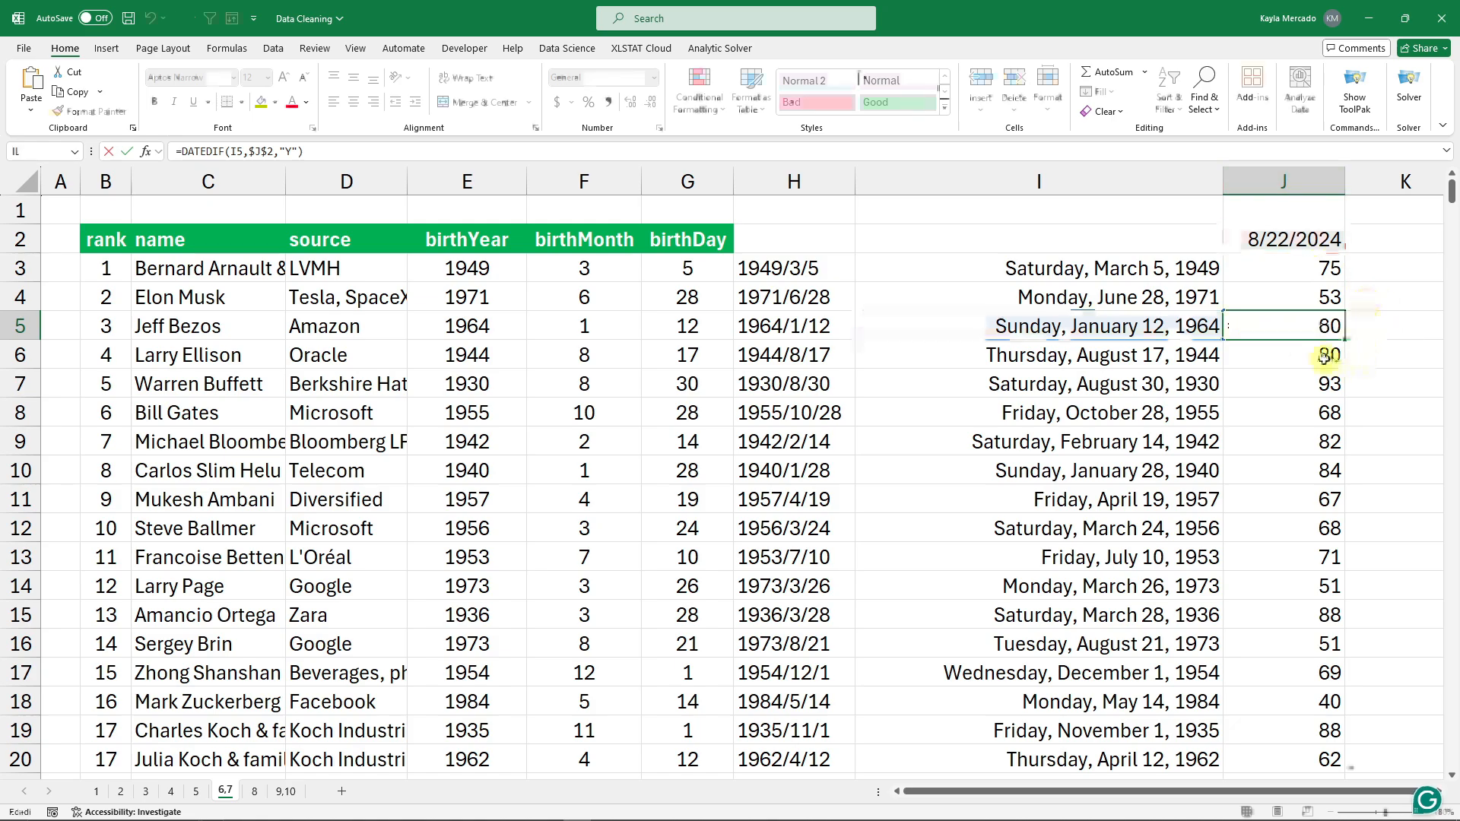
double_click(1323, 355)
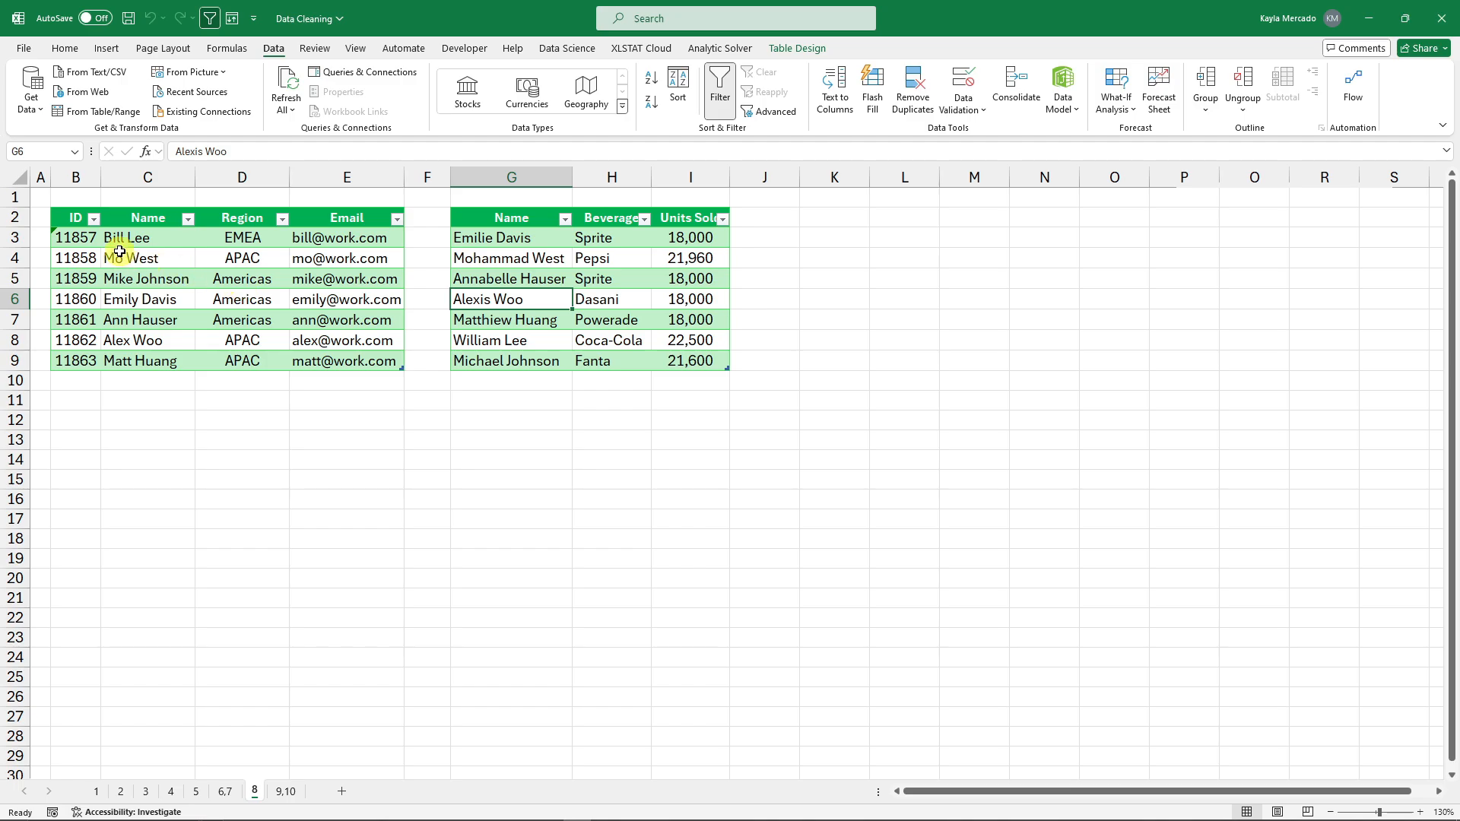
drag(84, 240, 251, 321)
click(134, 278)
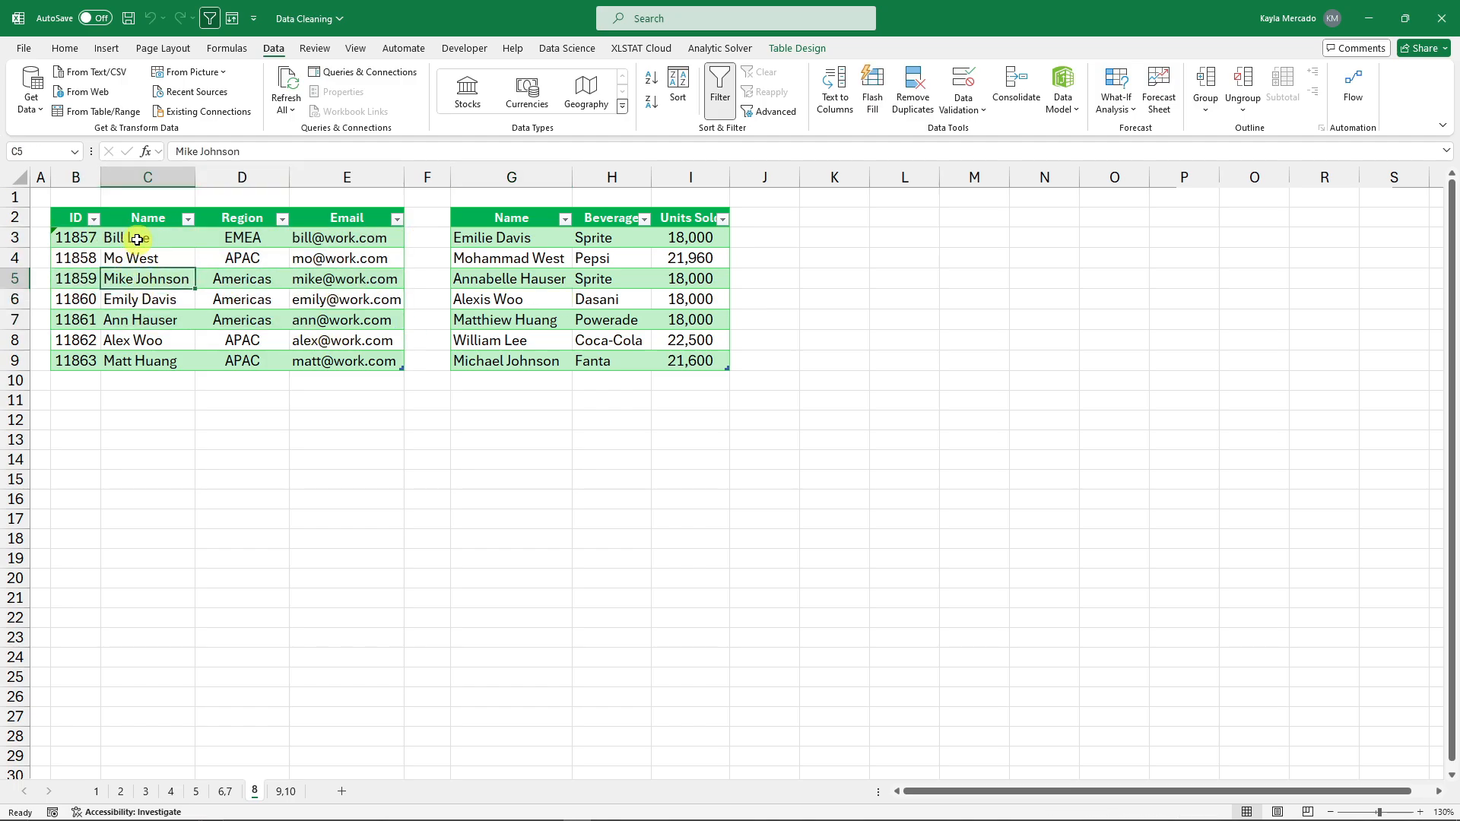
click(137, 240)
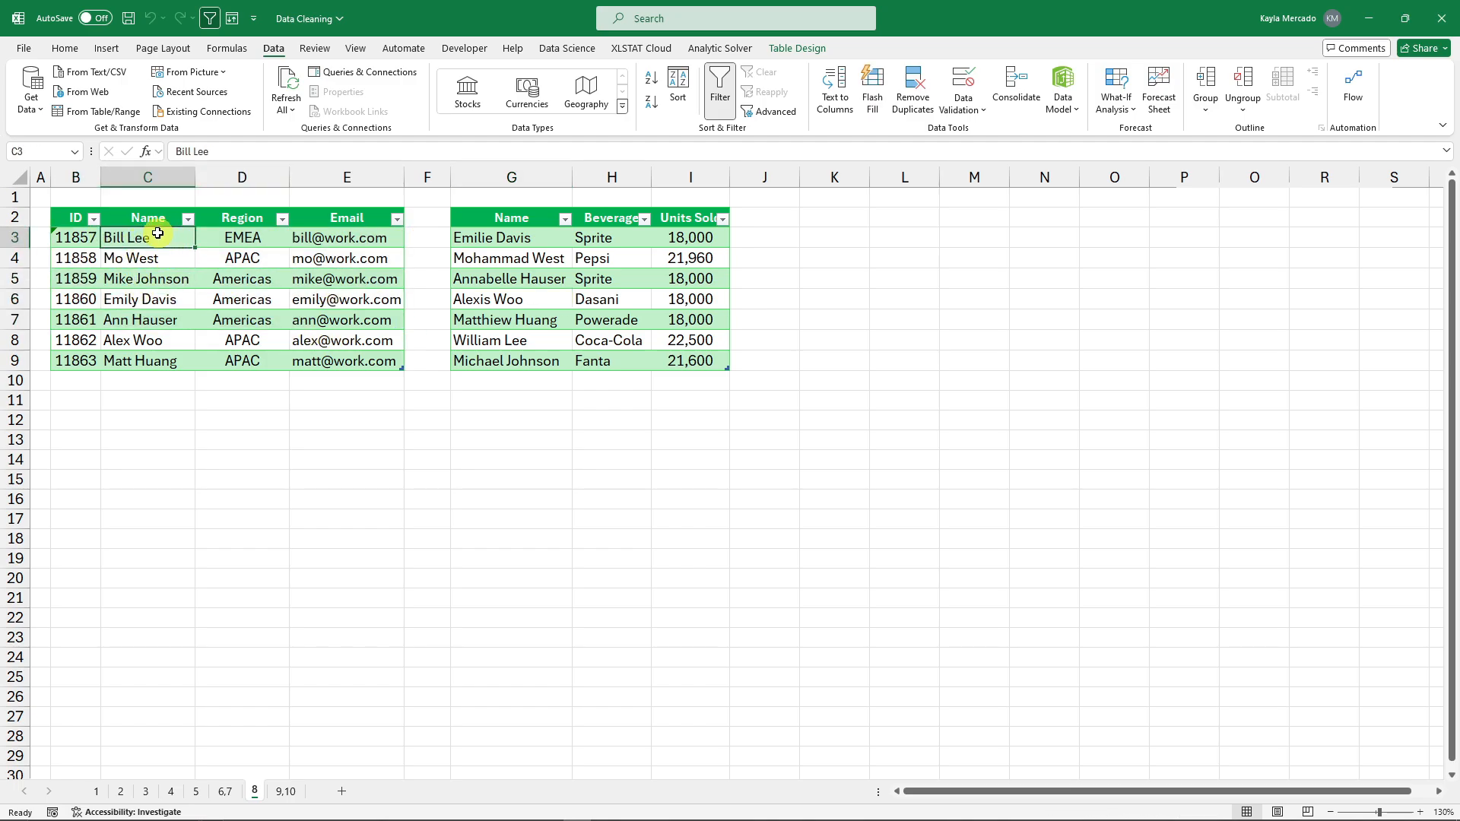
click(524, 346)
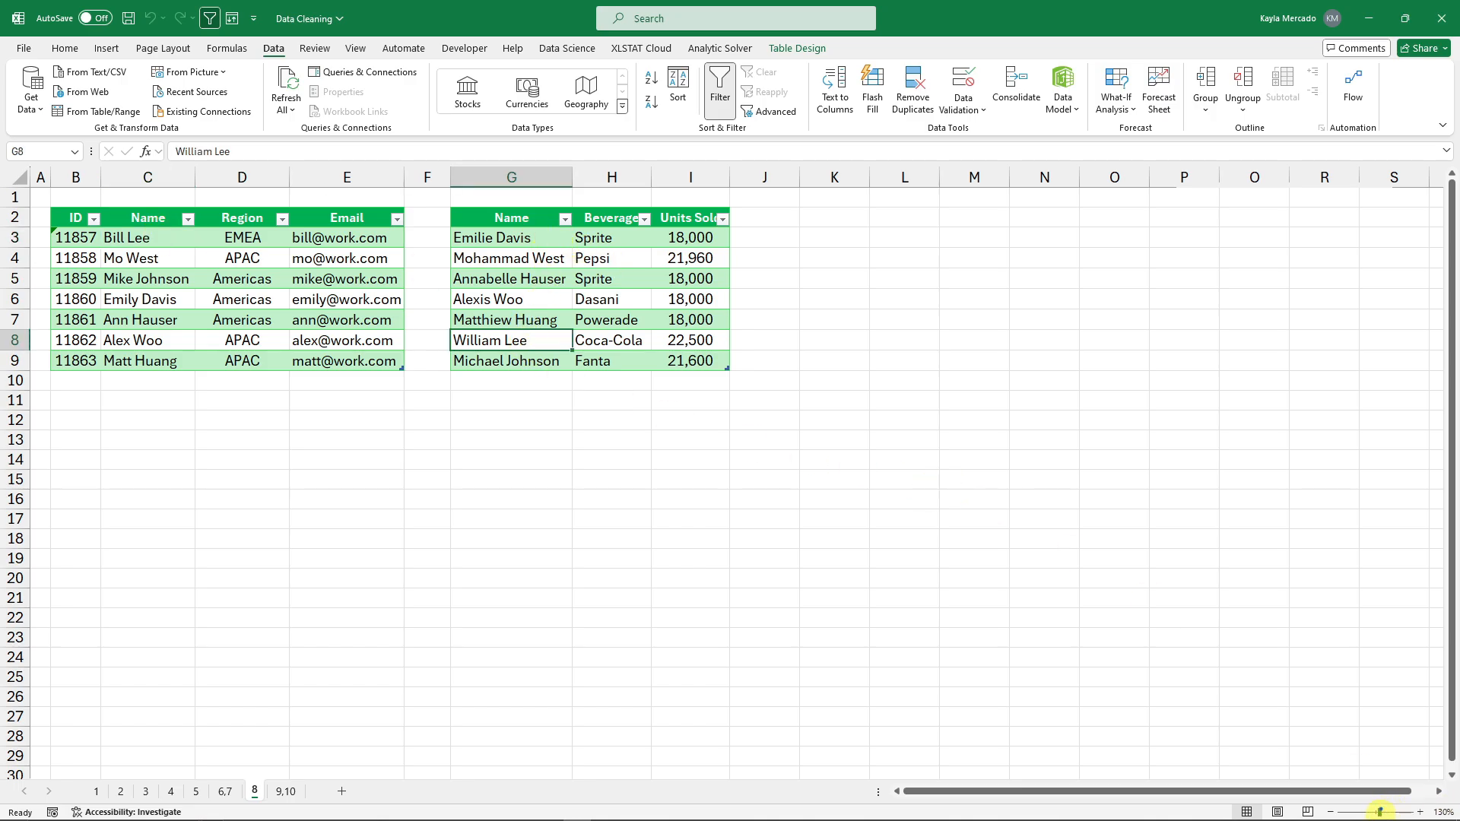
drag(1380, 812, 1388, 812)
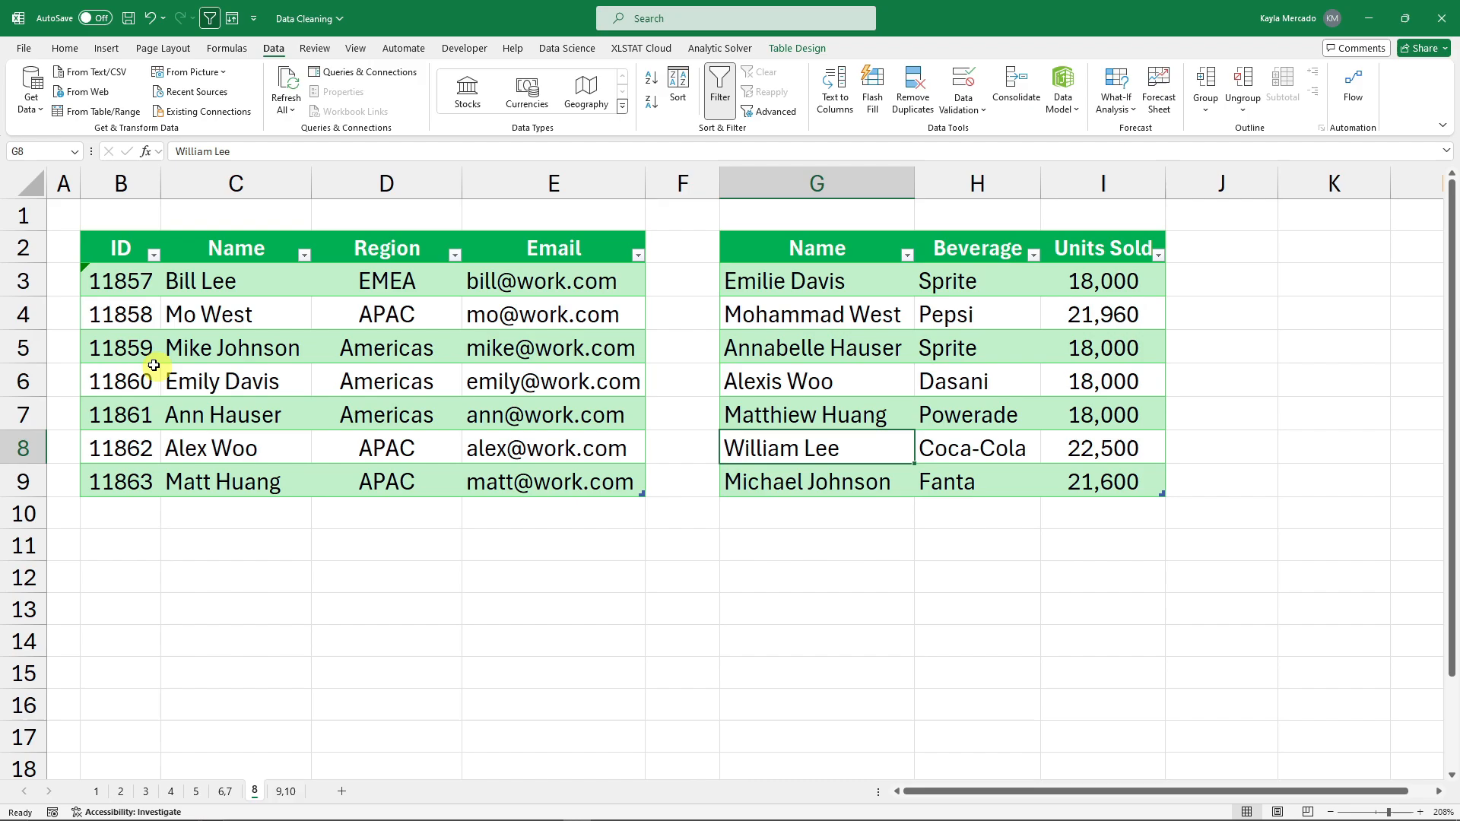
click(281, 343)
click(260, 317)
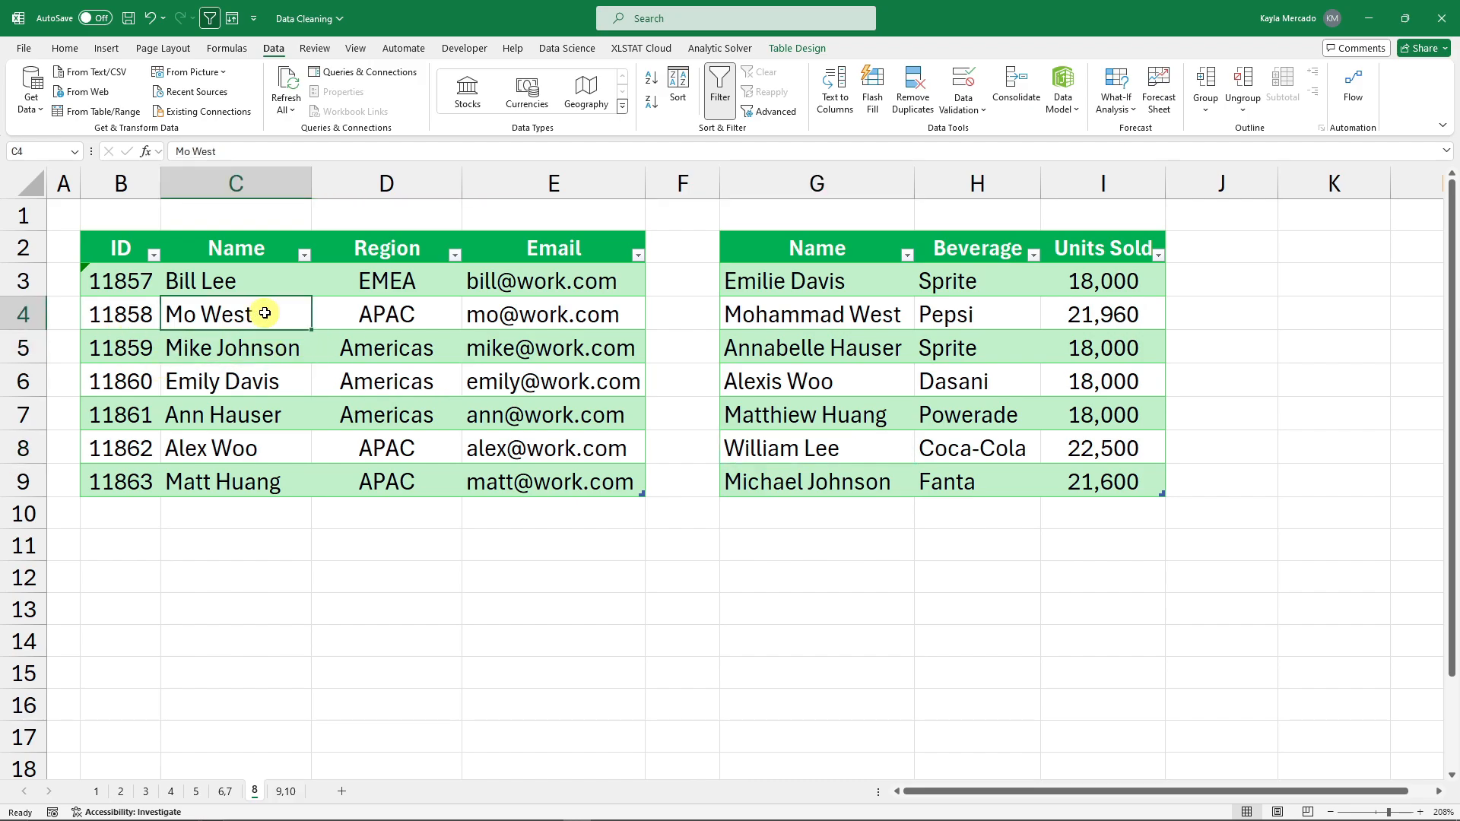
click(870, 321)
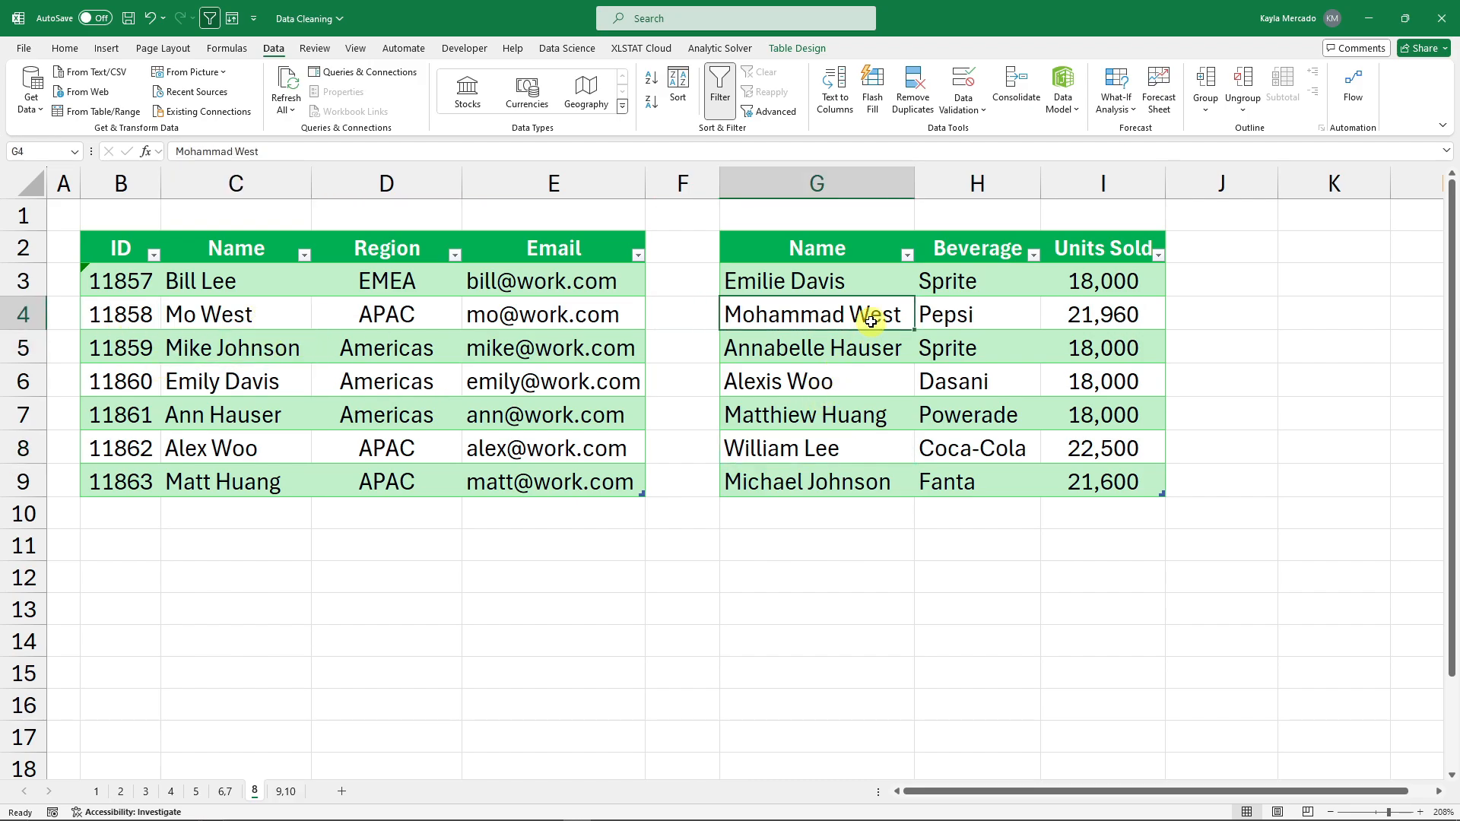
Select the full Name columns of both tables, then zoom the sheet back out.
drag(199, 281, 261, 481)
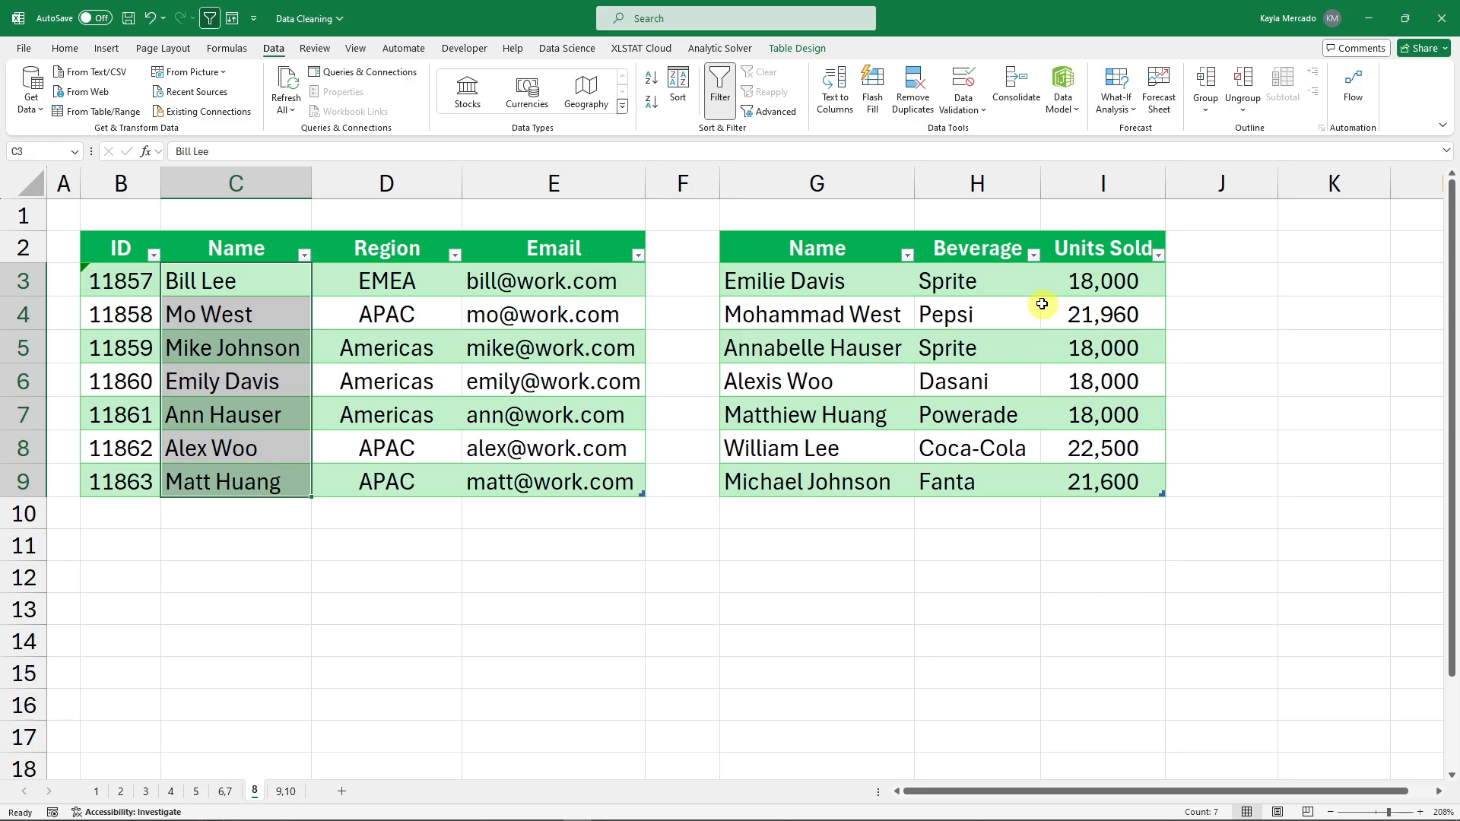
drag(840, 278, 836, 479)
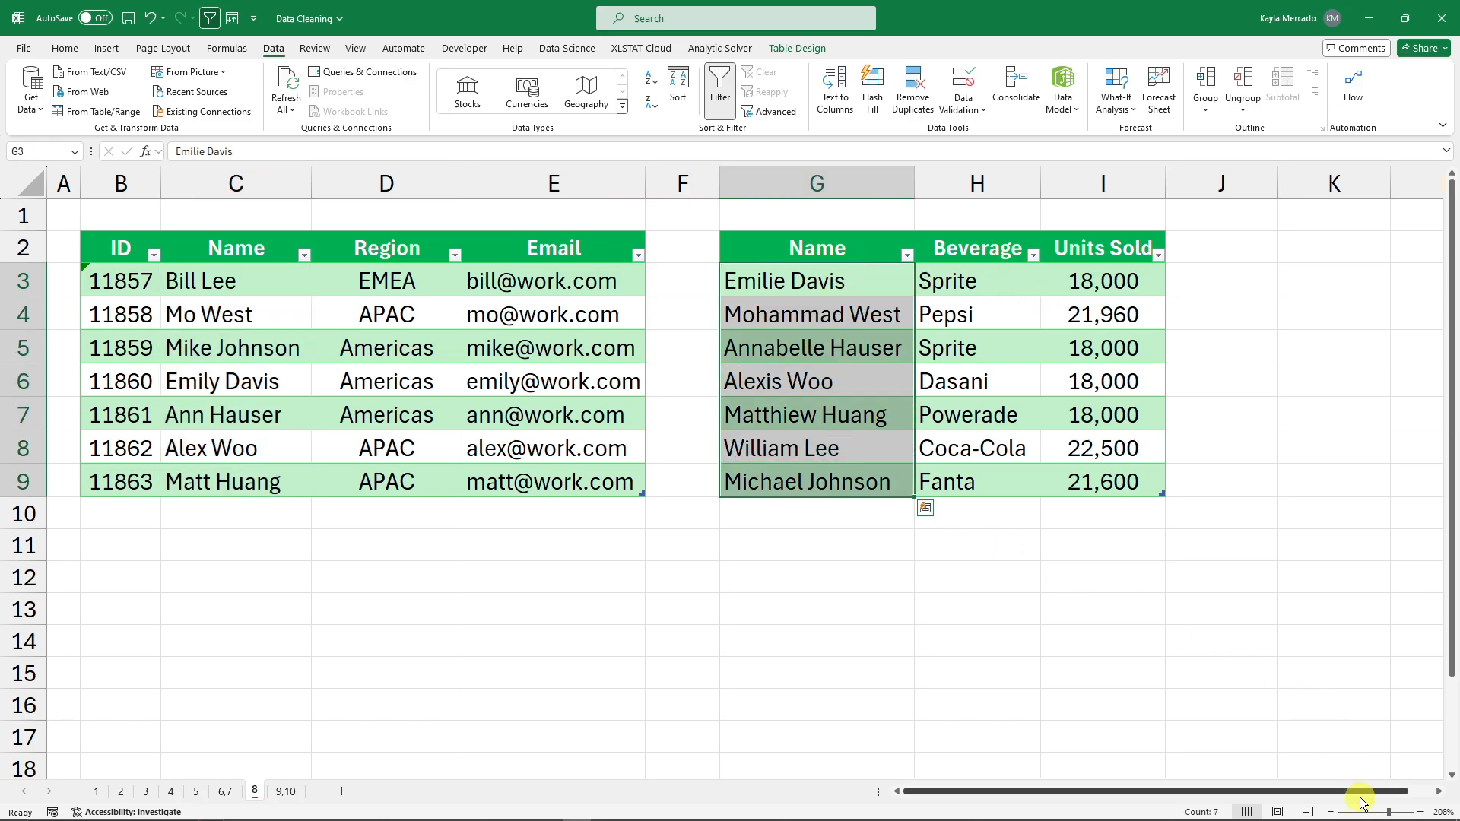
click(1330, 812)
click(1330, 812)
click(1330, 812)
click(1331, 812)
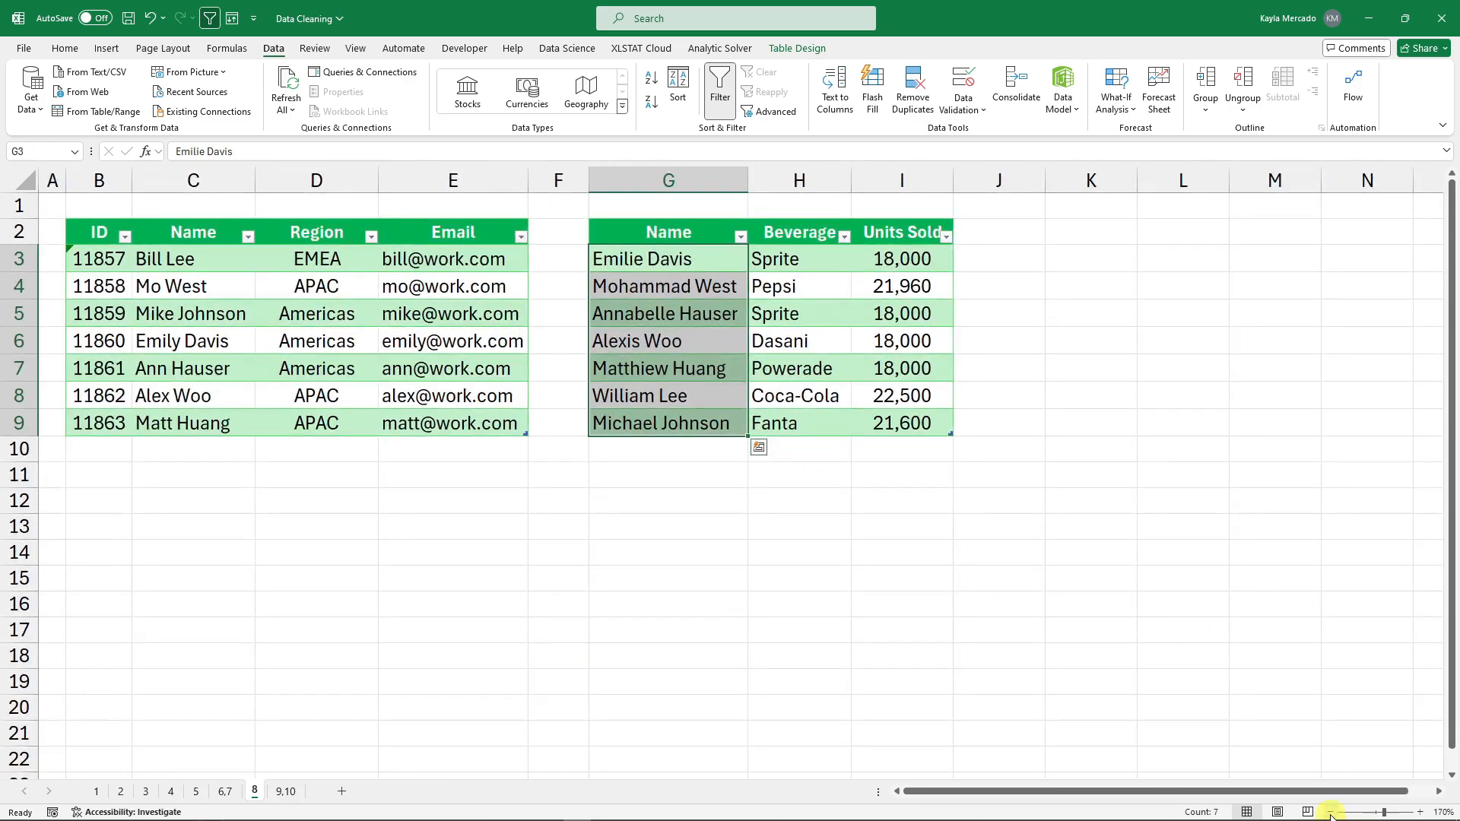
Put the active cell inside the ID/Name/Region/Email employee table.
click(183, 368)
click(325, 328)
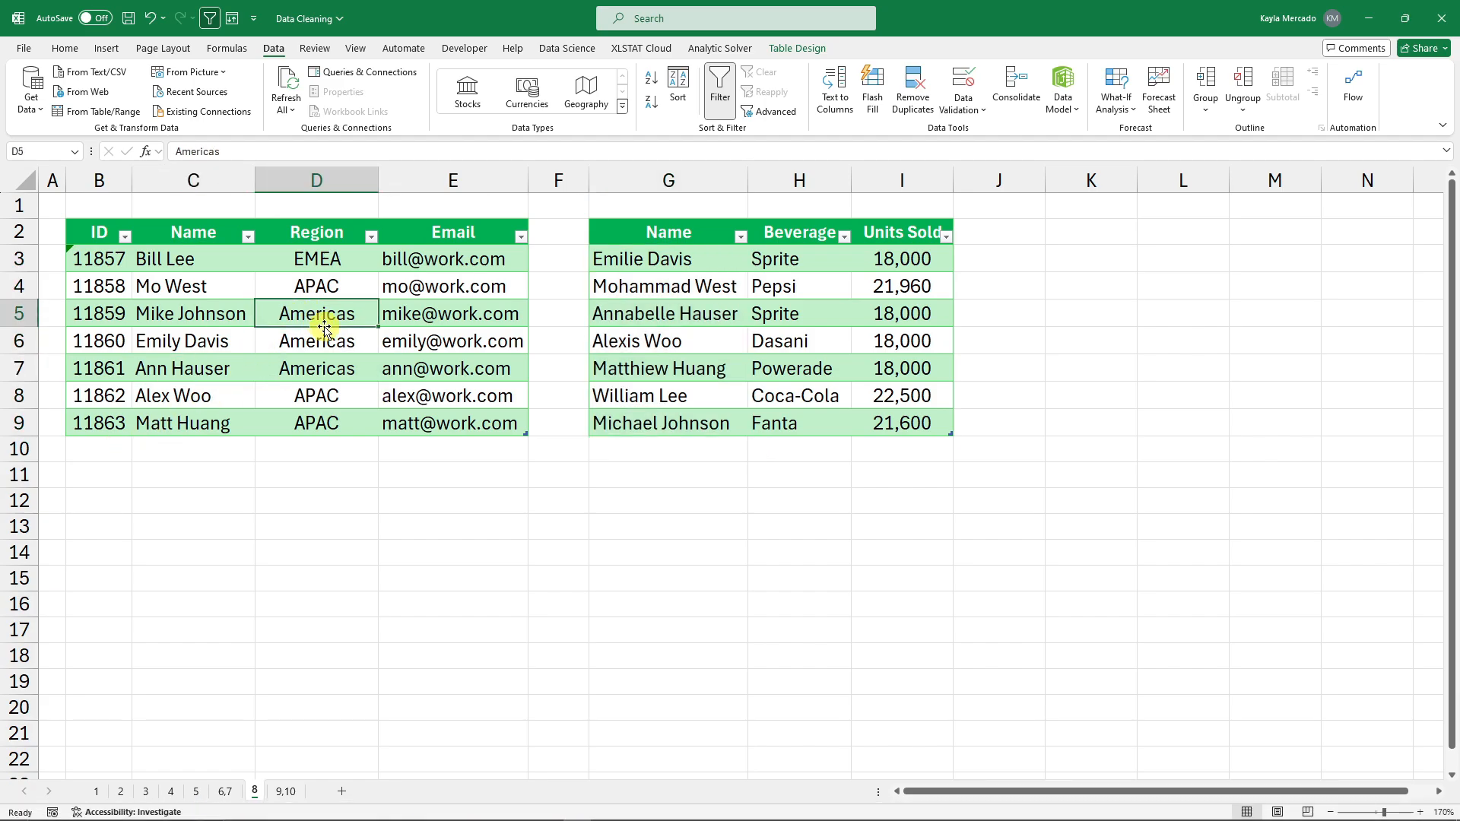
click(201, 265)
click(308, 344)
click(187, 368)
click(325, 323)
click(251, 346)
click(332, 339)
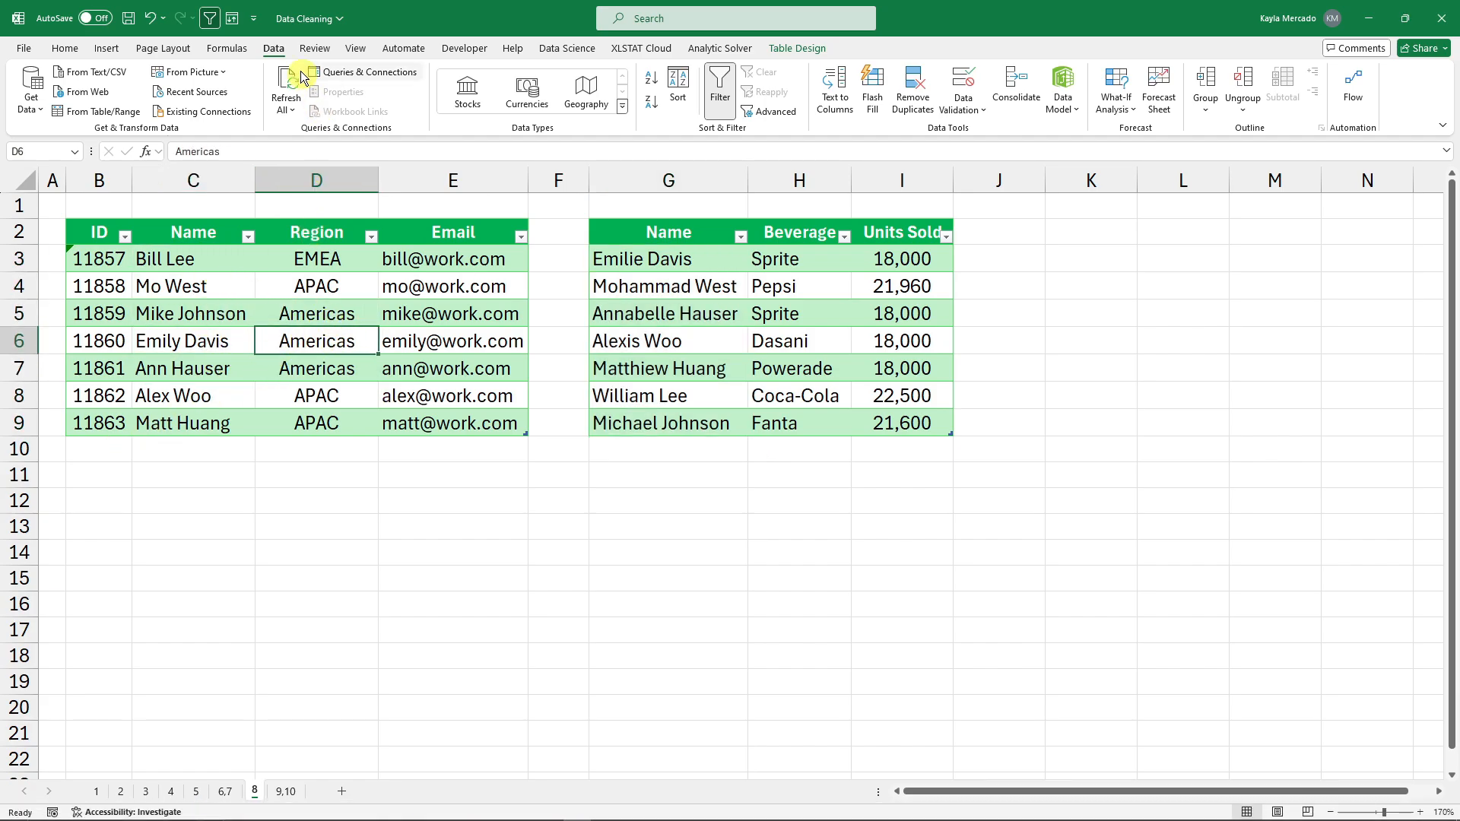
Create the Table1 query from the employee table and load it back to the workbook.
click(99, 114)
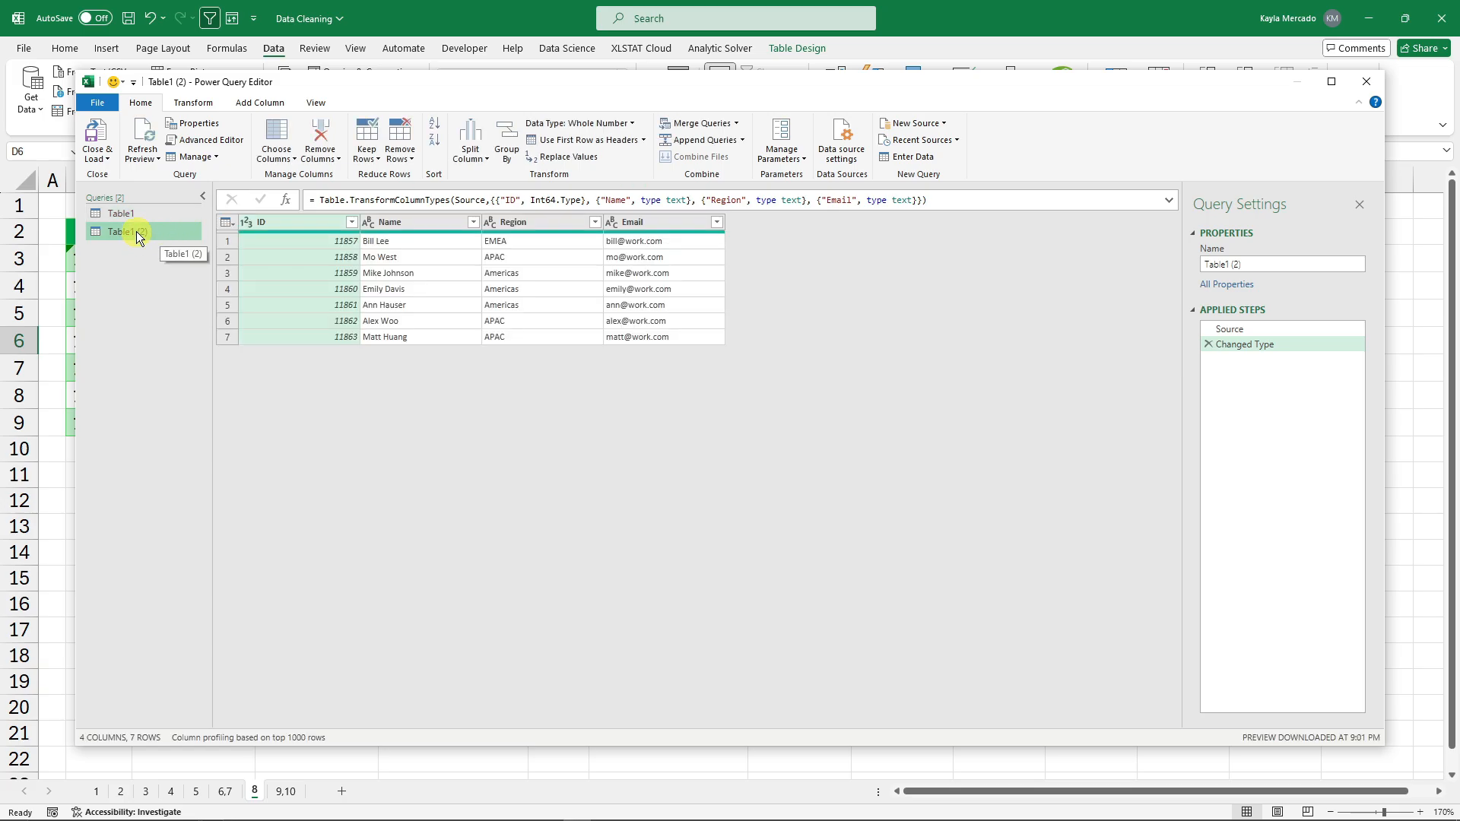
click(143, 212)
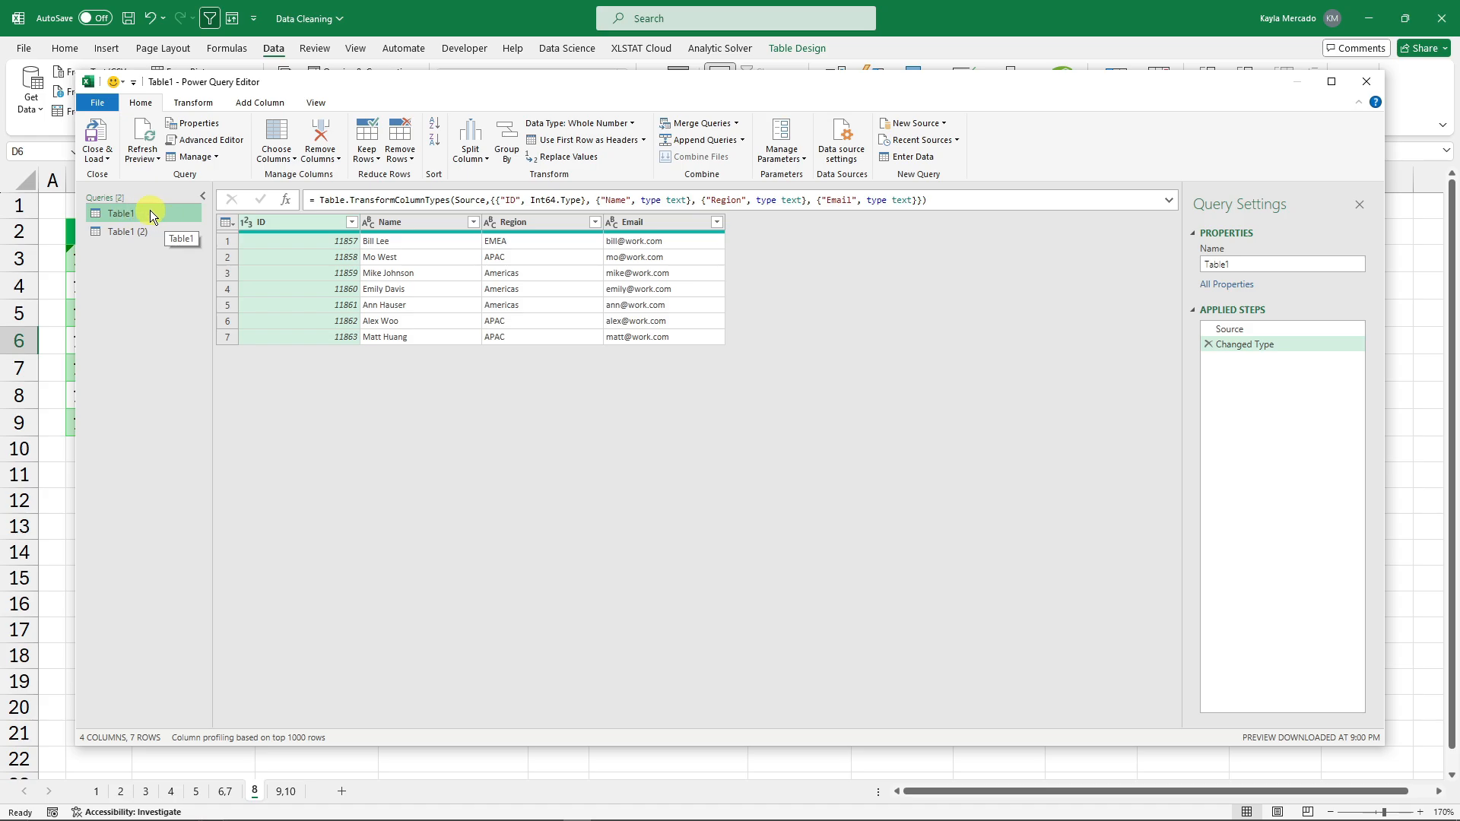
click(94, 140)
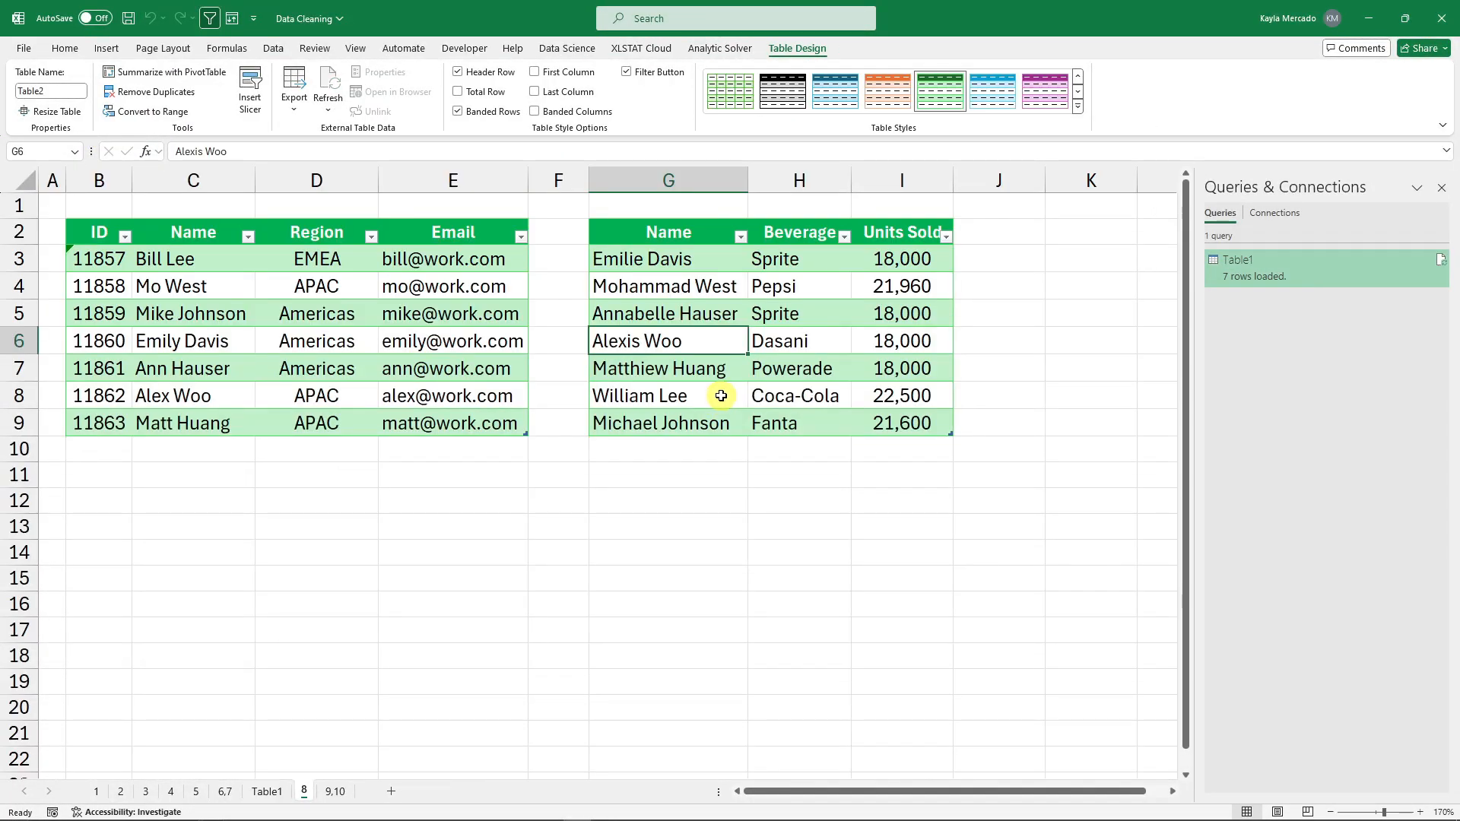
Bring the beverage sales table into Power Query as Table2 using From Table/Range.
click(787, 316)
click(791, 394)
click(767, 339)
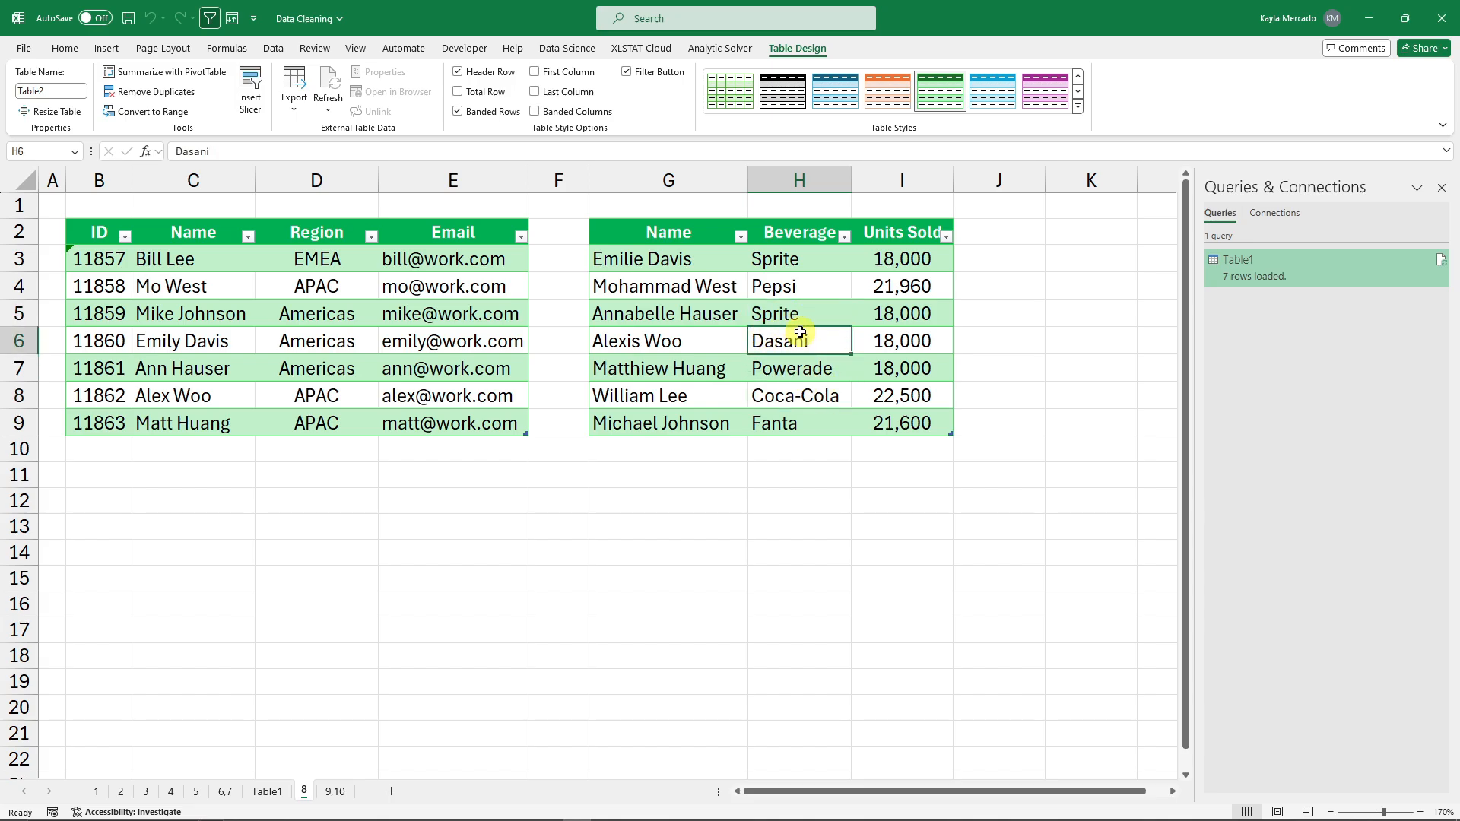
click(1442, 188)
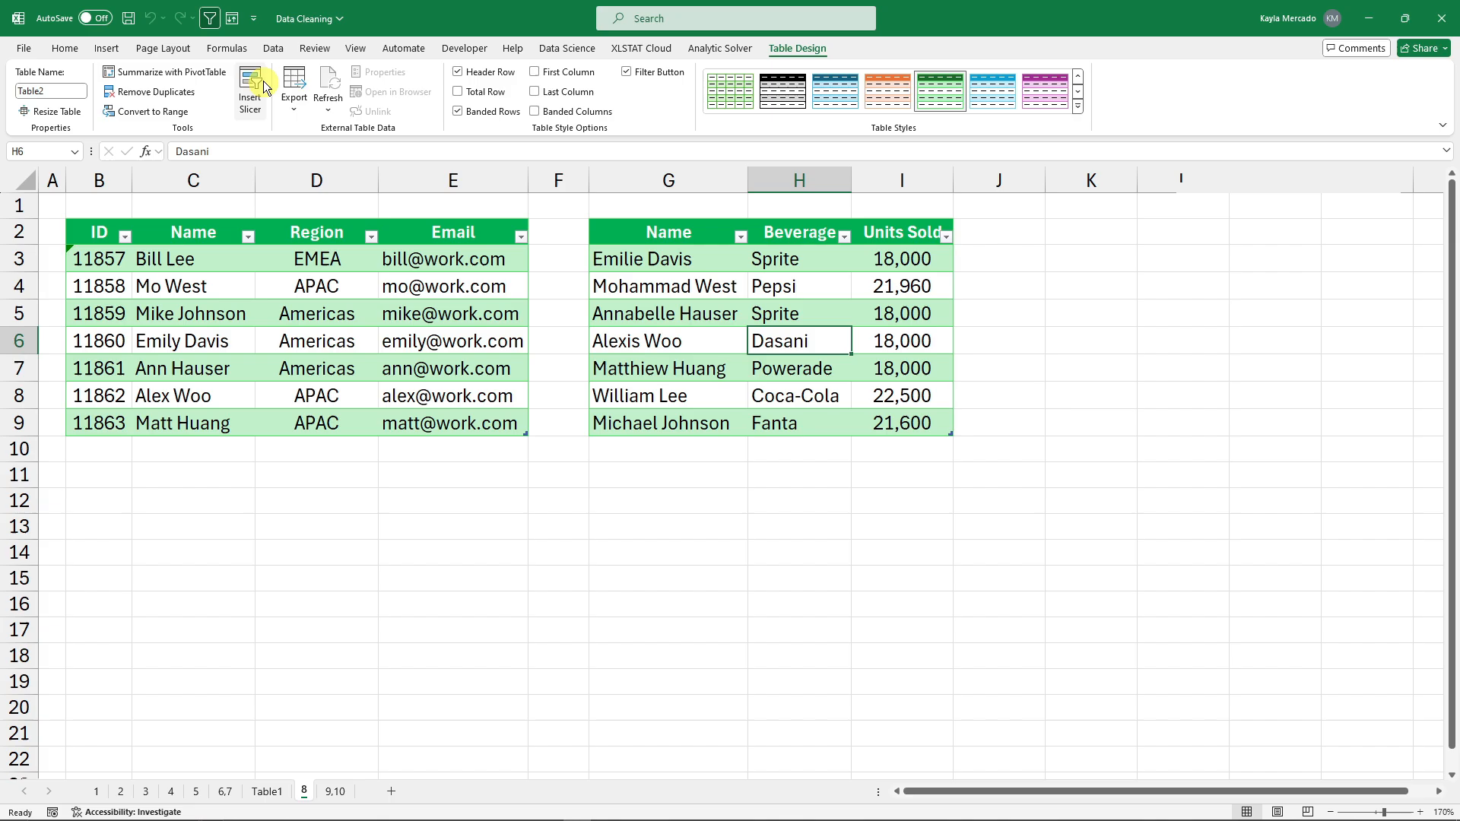
click(273, 48)
click(107, 116)
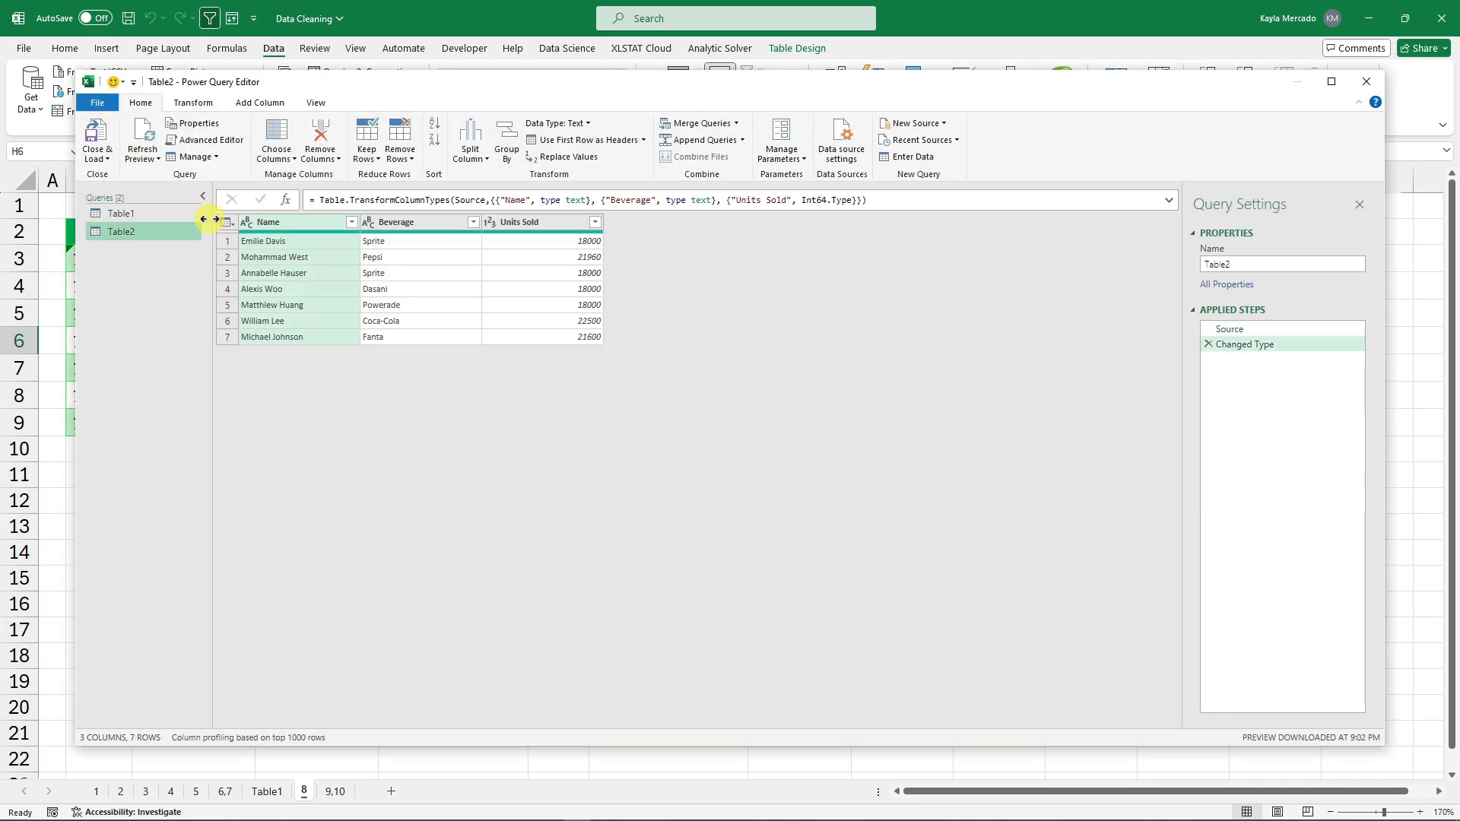
click(160, 214)
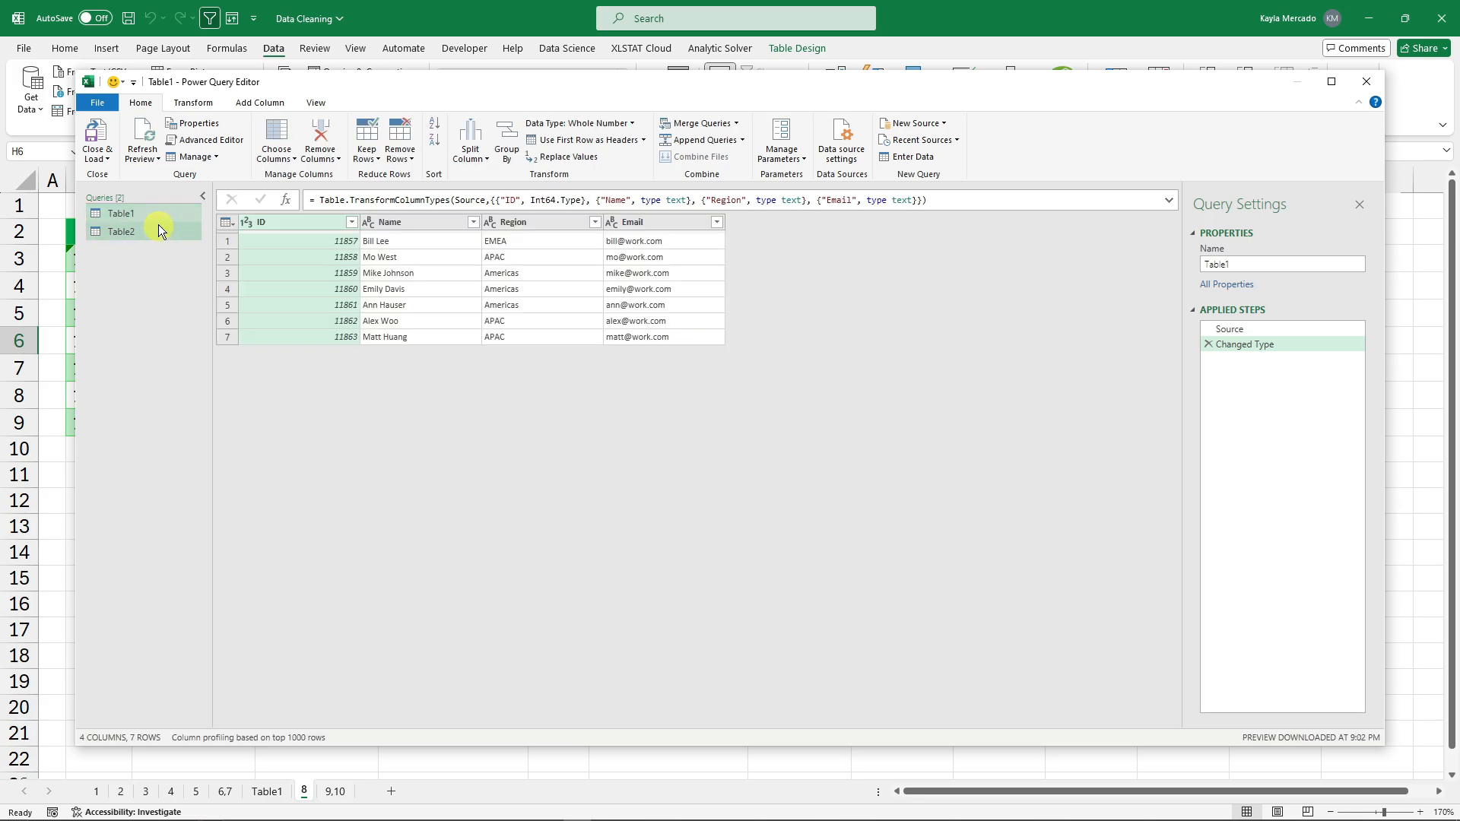
click(157, 232)
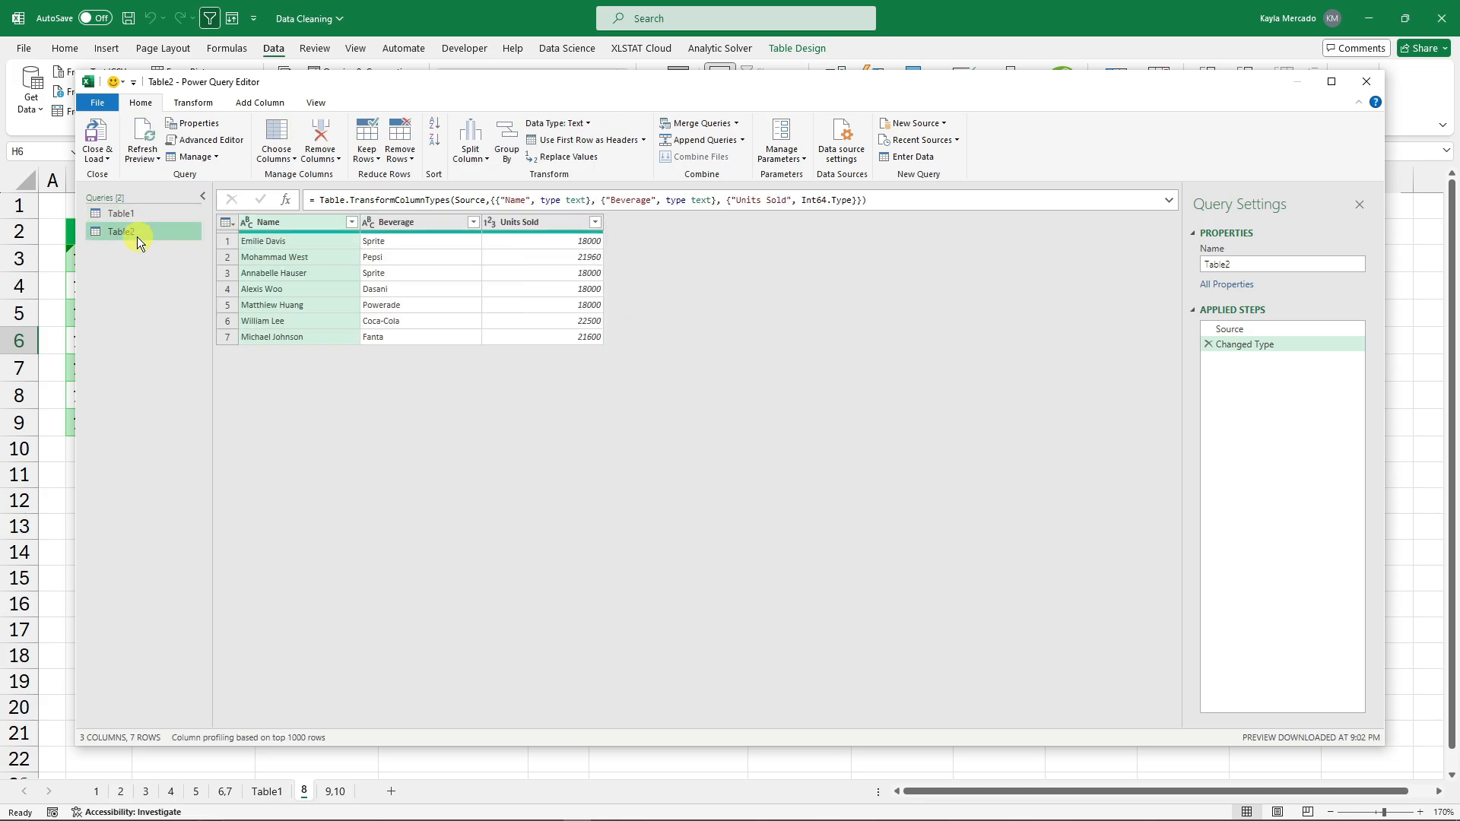
Merge Table2 with Table1 on Name as a Full Outer join, fuzzy matching at threshold 0.5.
click(700, 123)
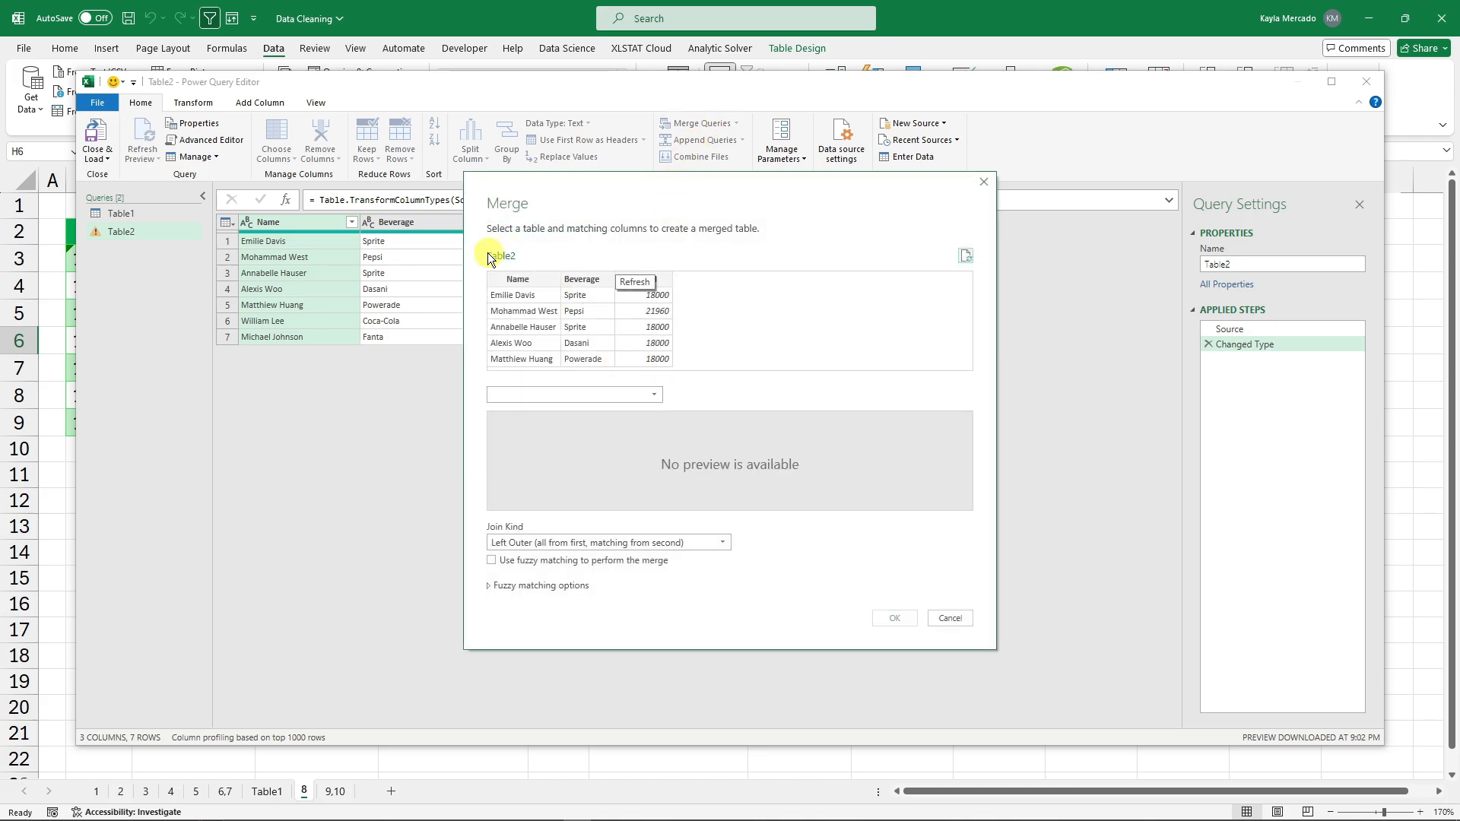
click(632, 392)
click(530, 408)
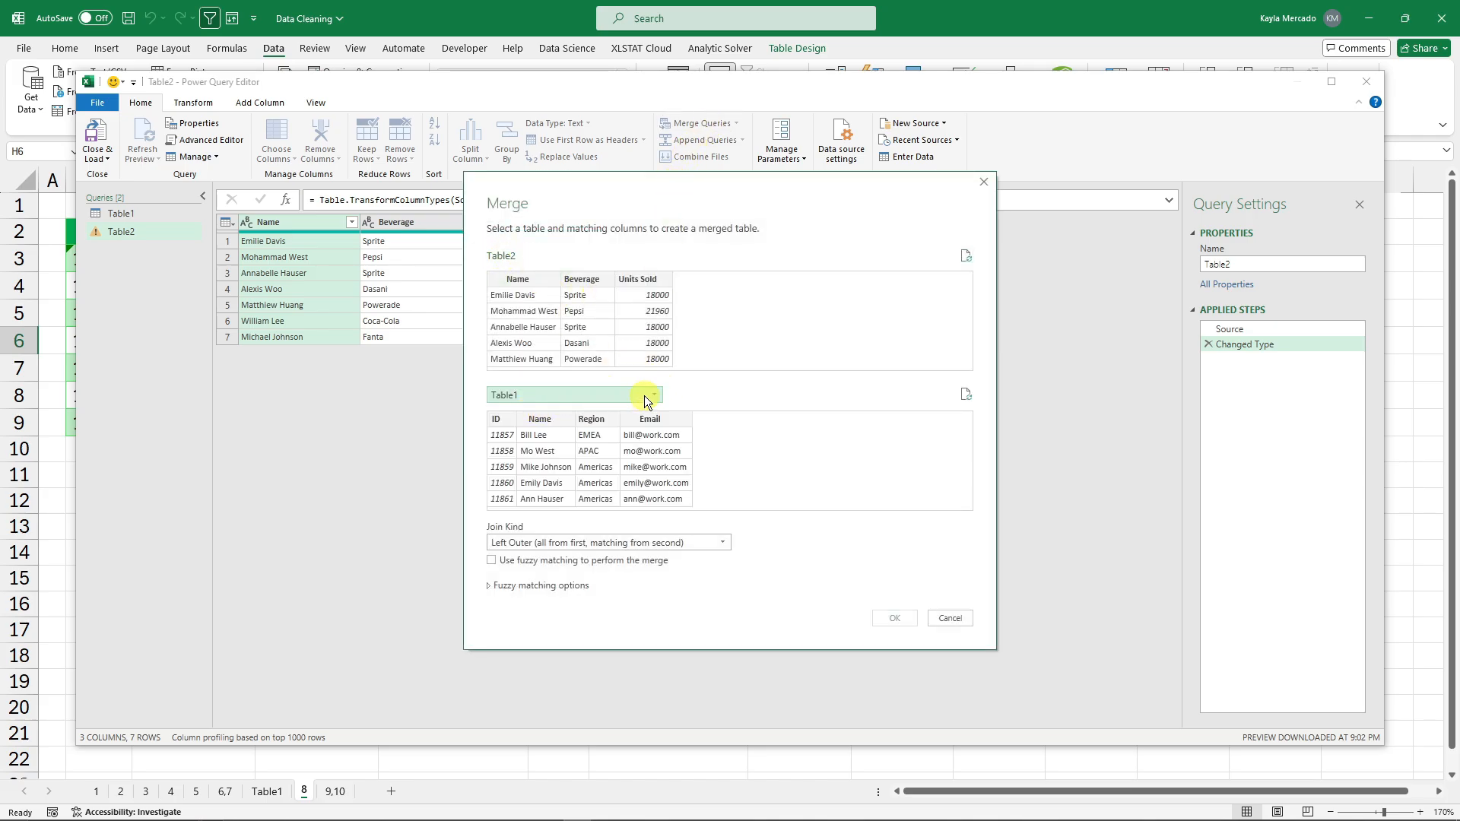
click(522, 278)
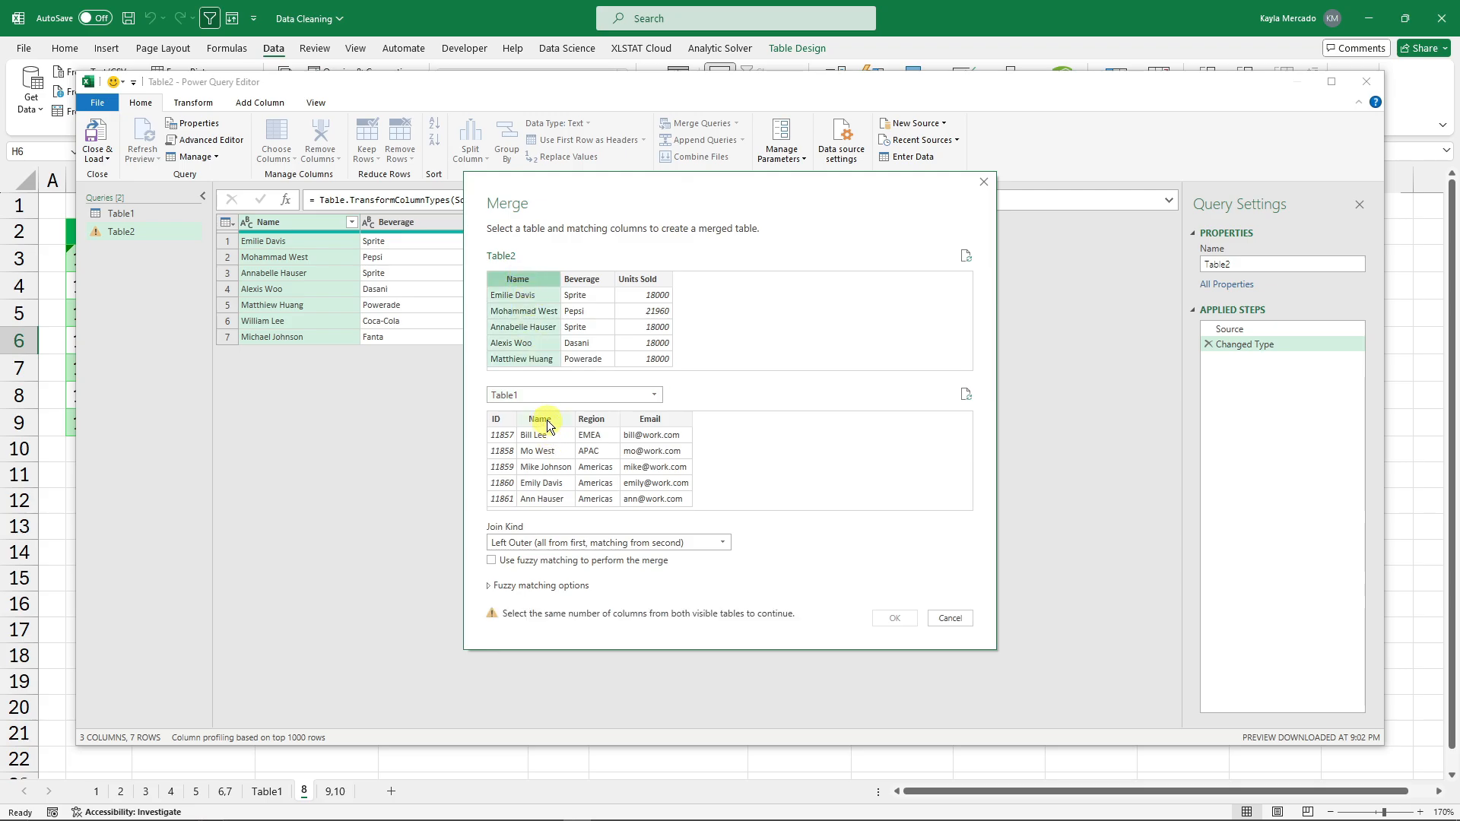
click(542, 419)
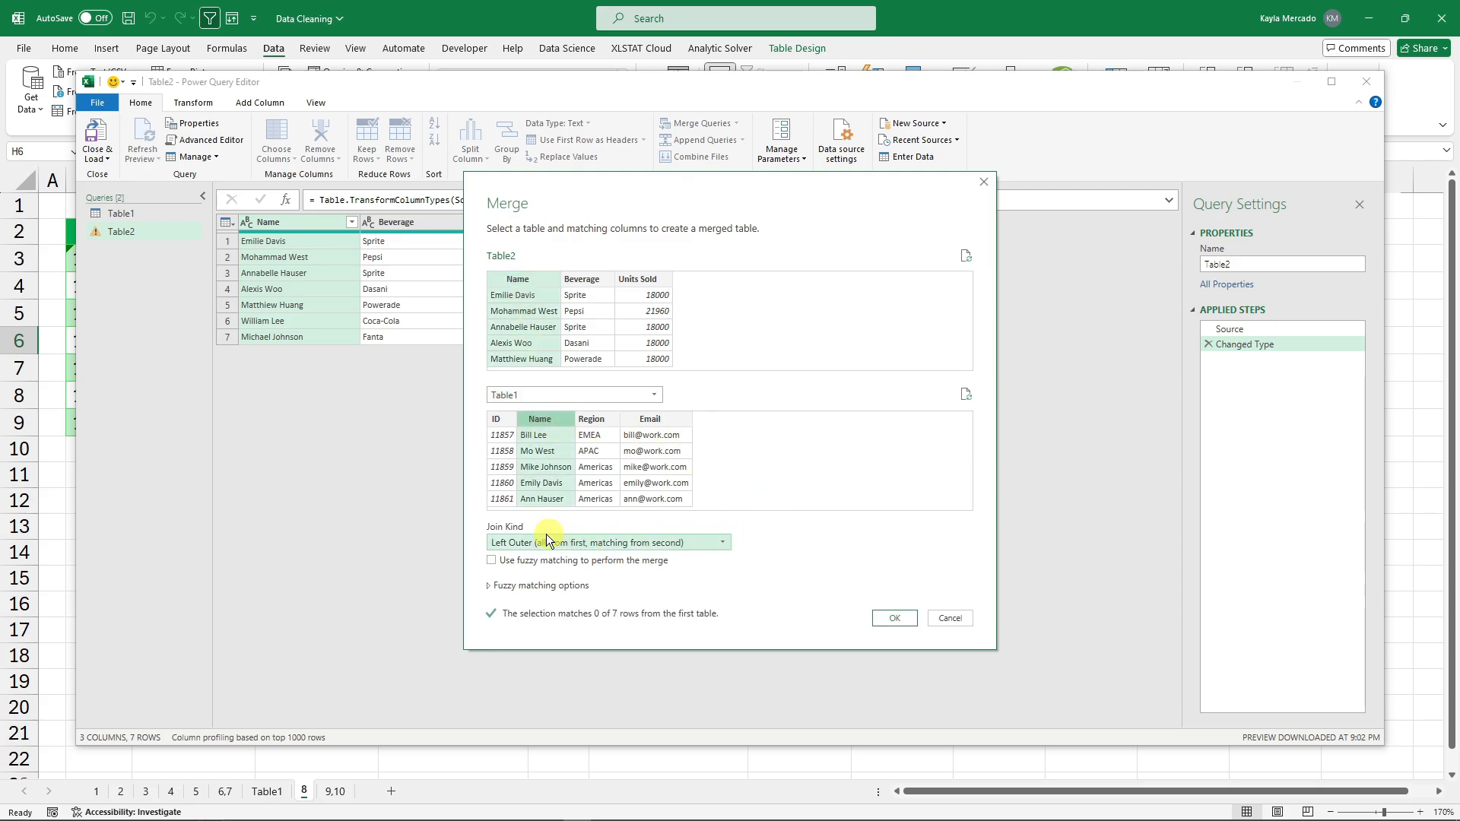
click(674, 544)
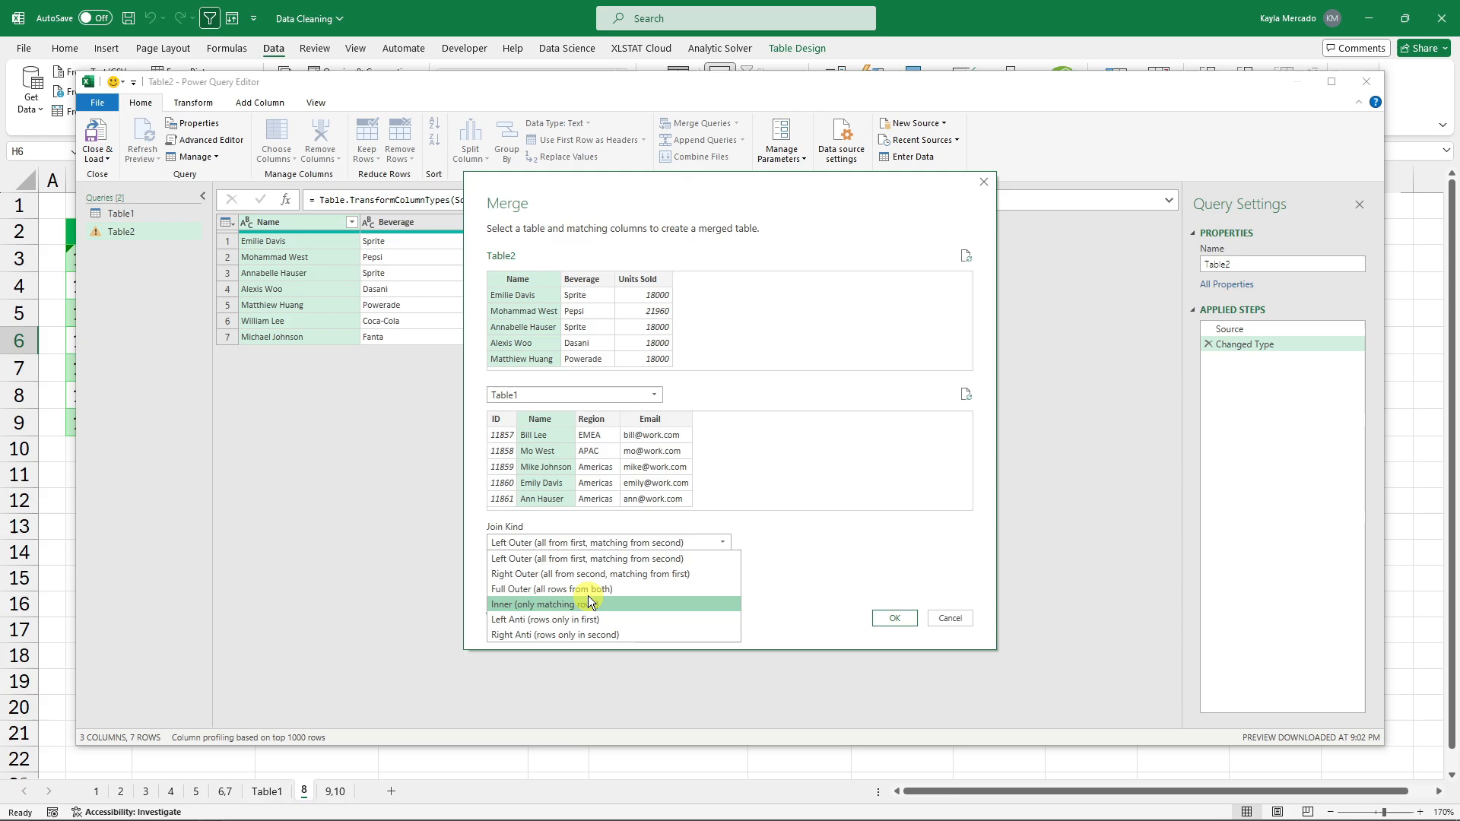
click(566, 590)
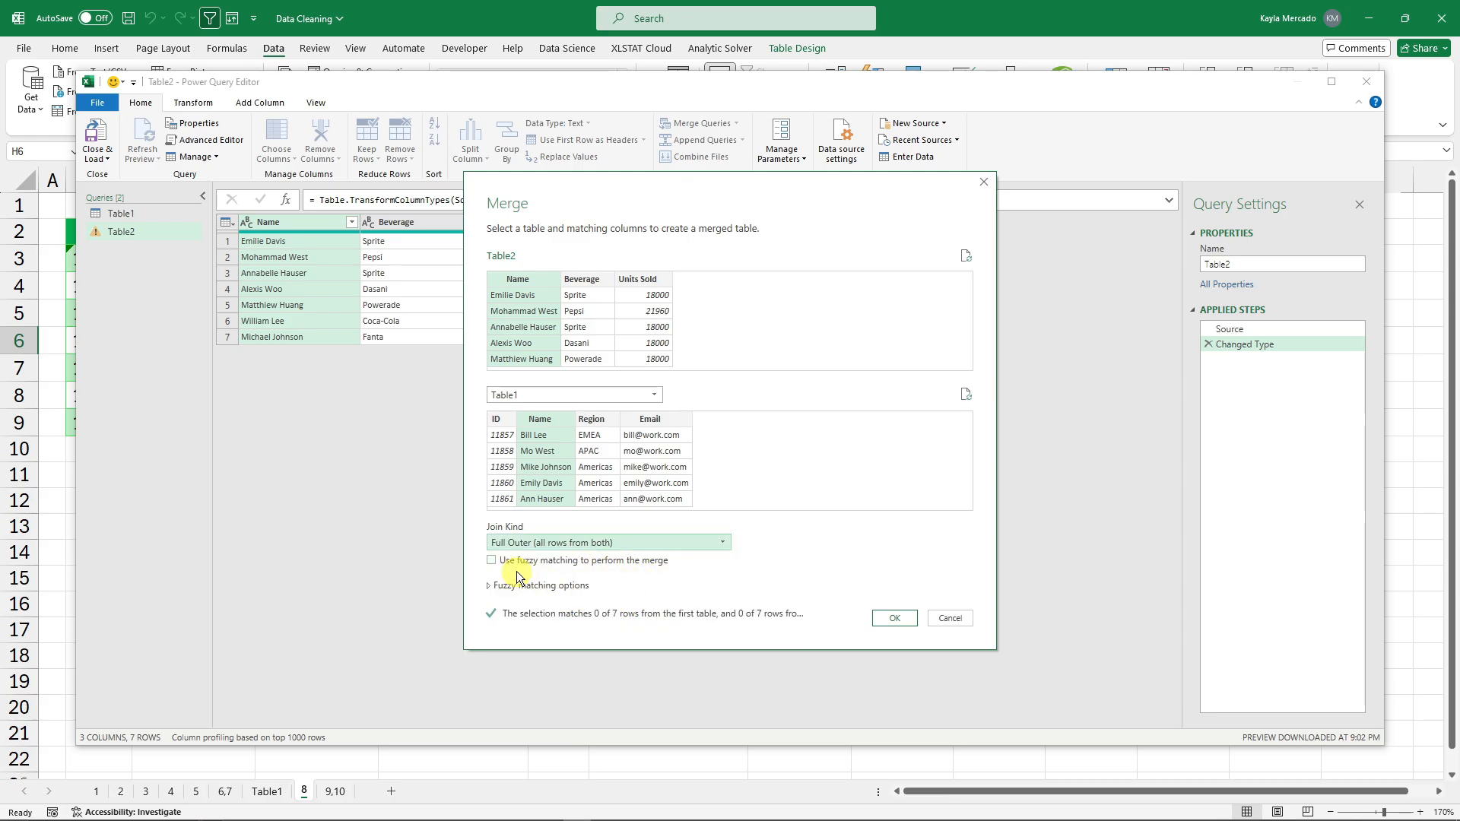
click(490, 560)
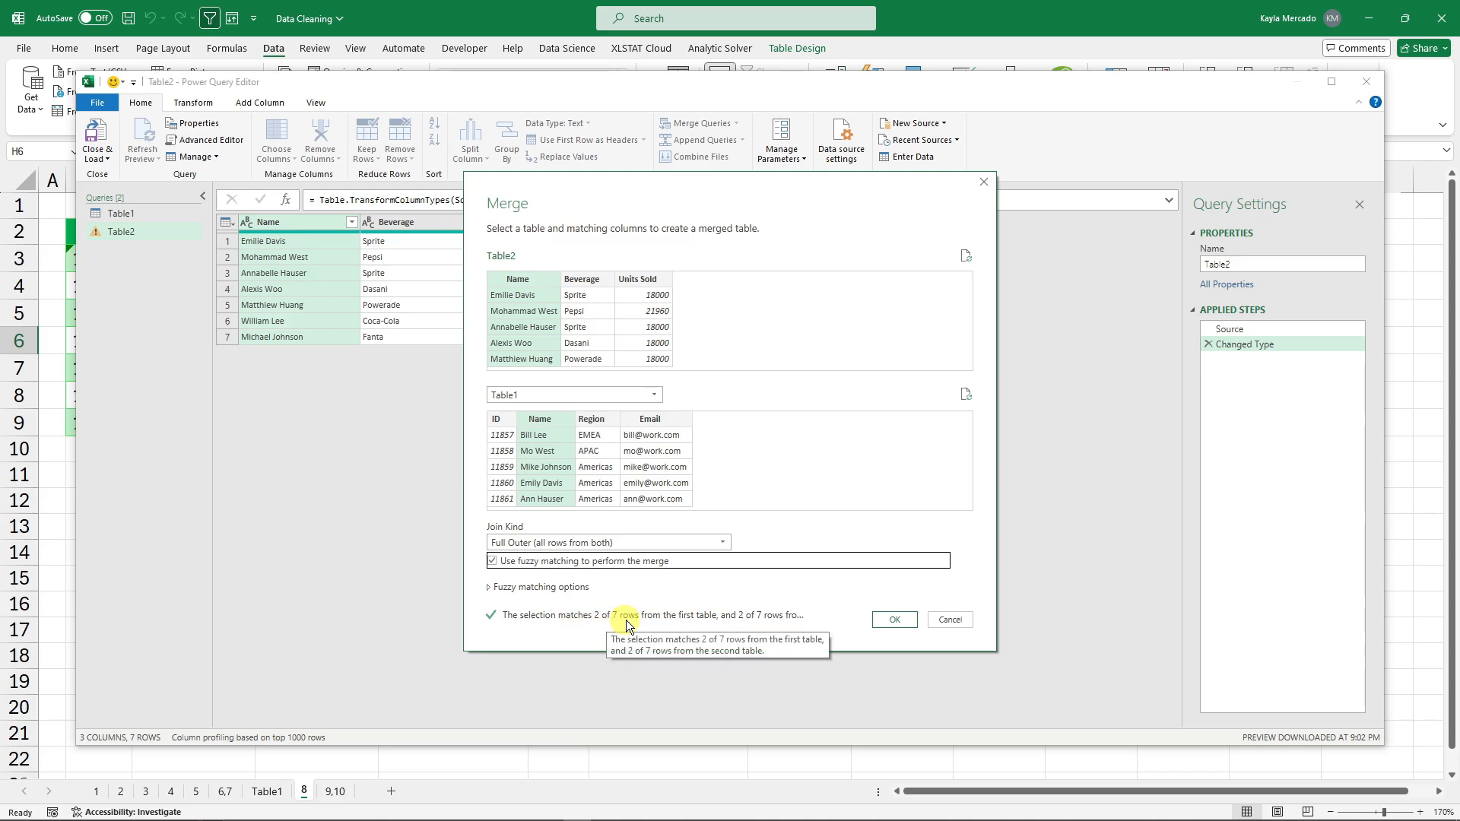
click(490, 588)
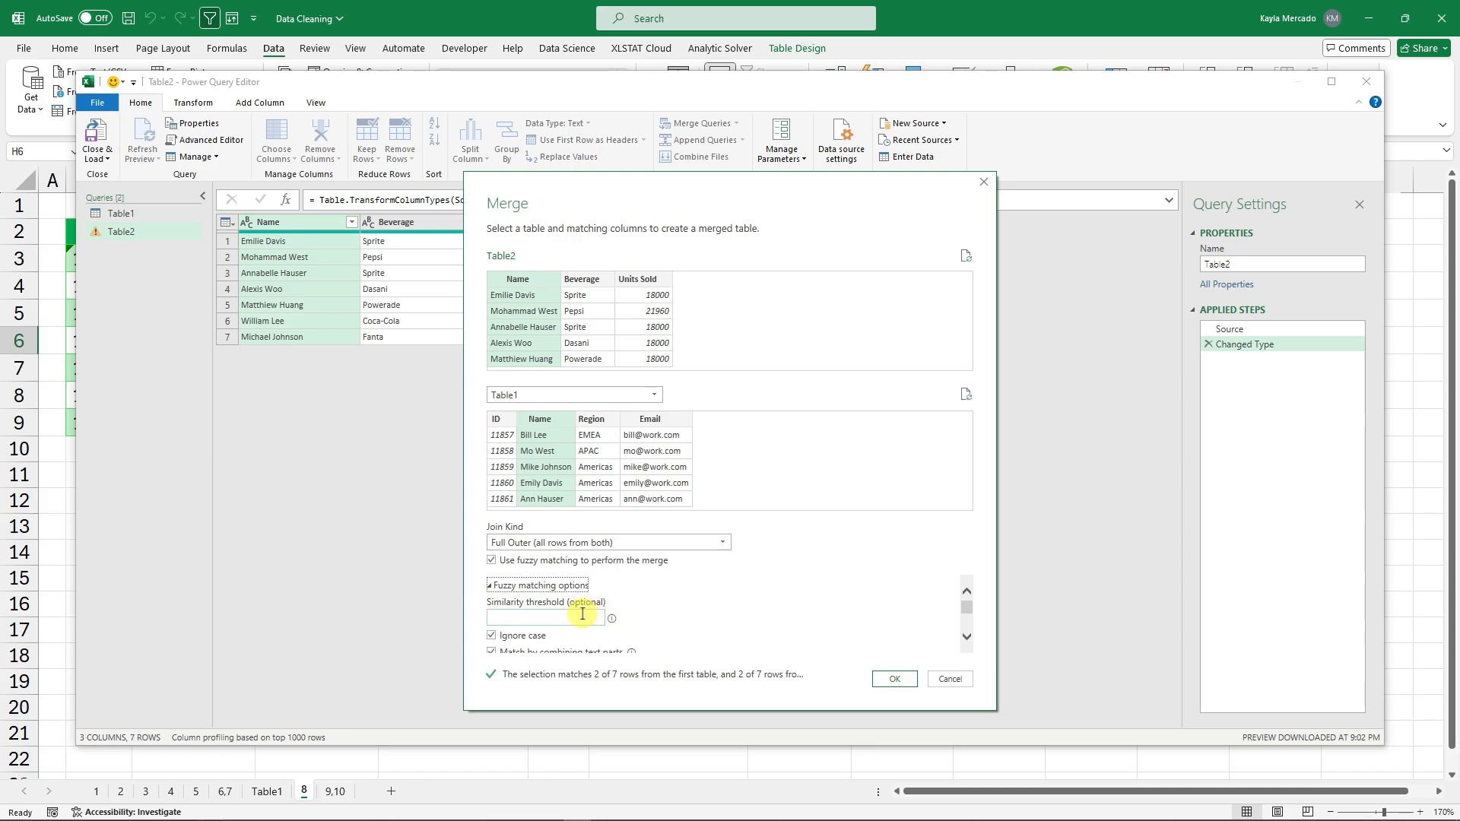
mouse_move(610, 619)
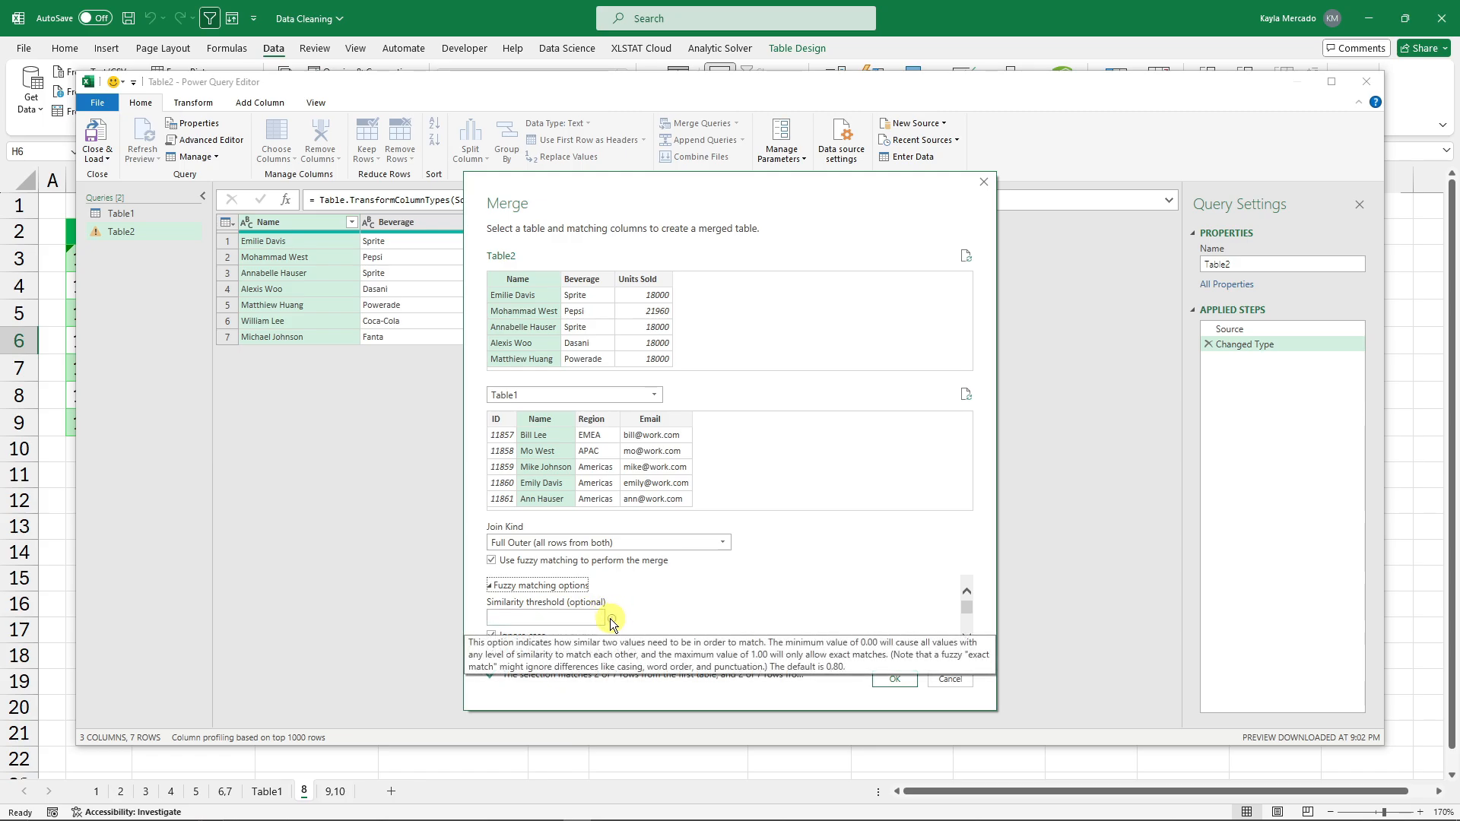
click(578, 615)
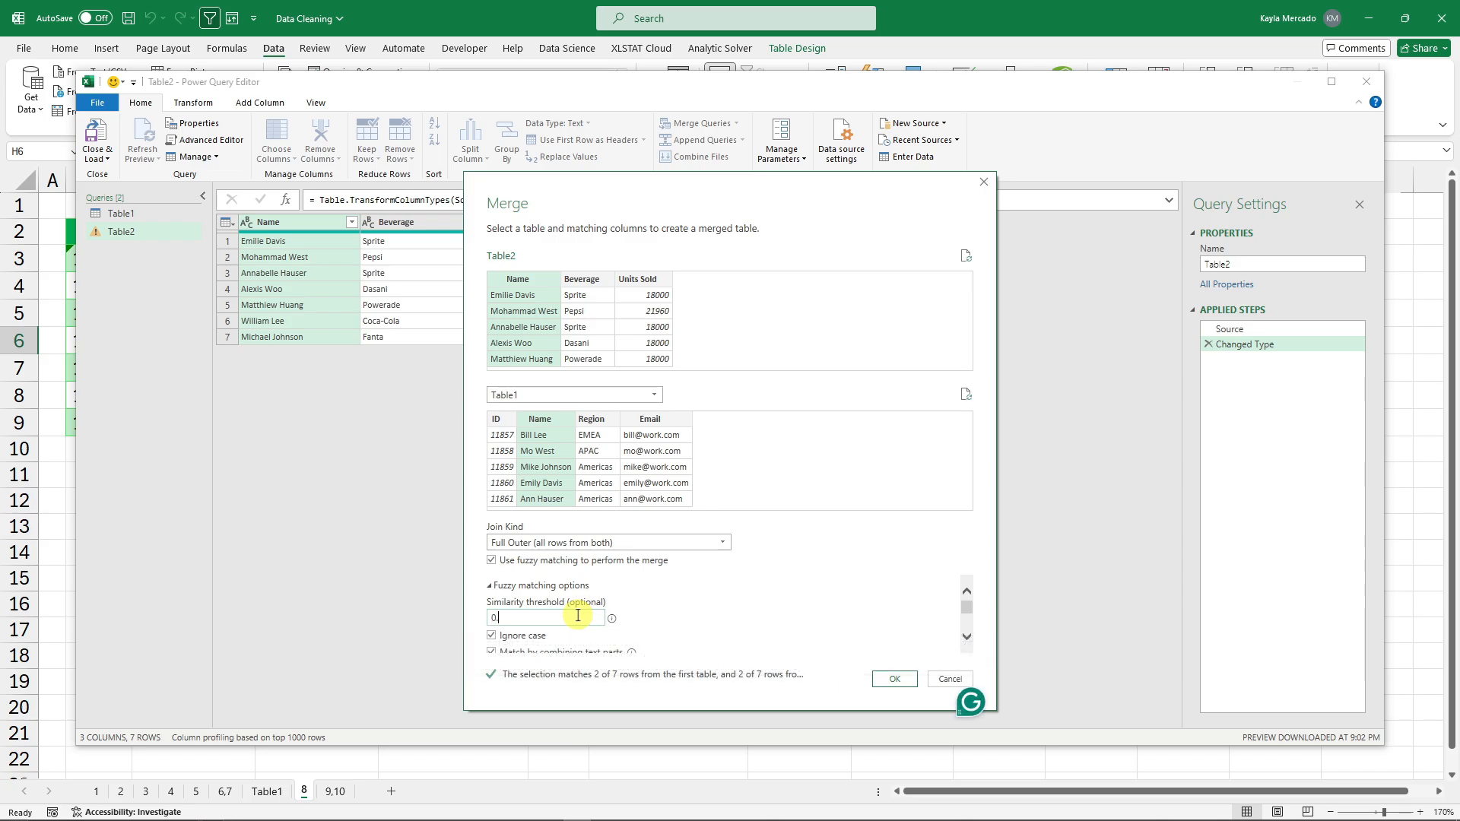
mouse_move(614, 621)
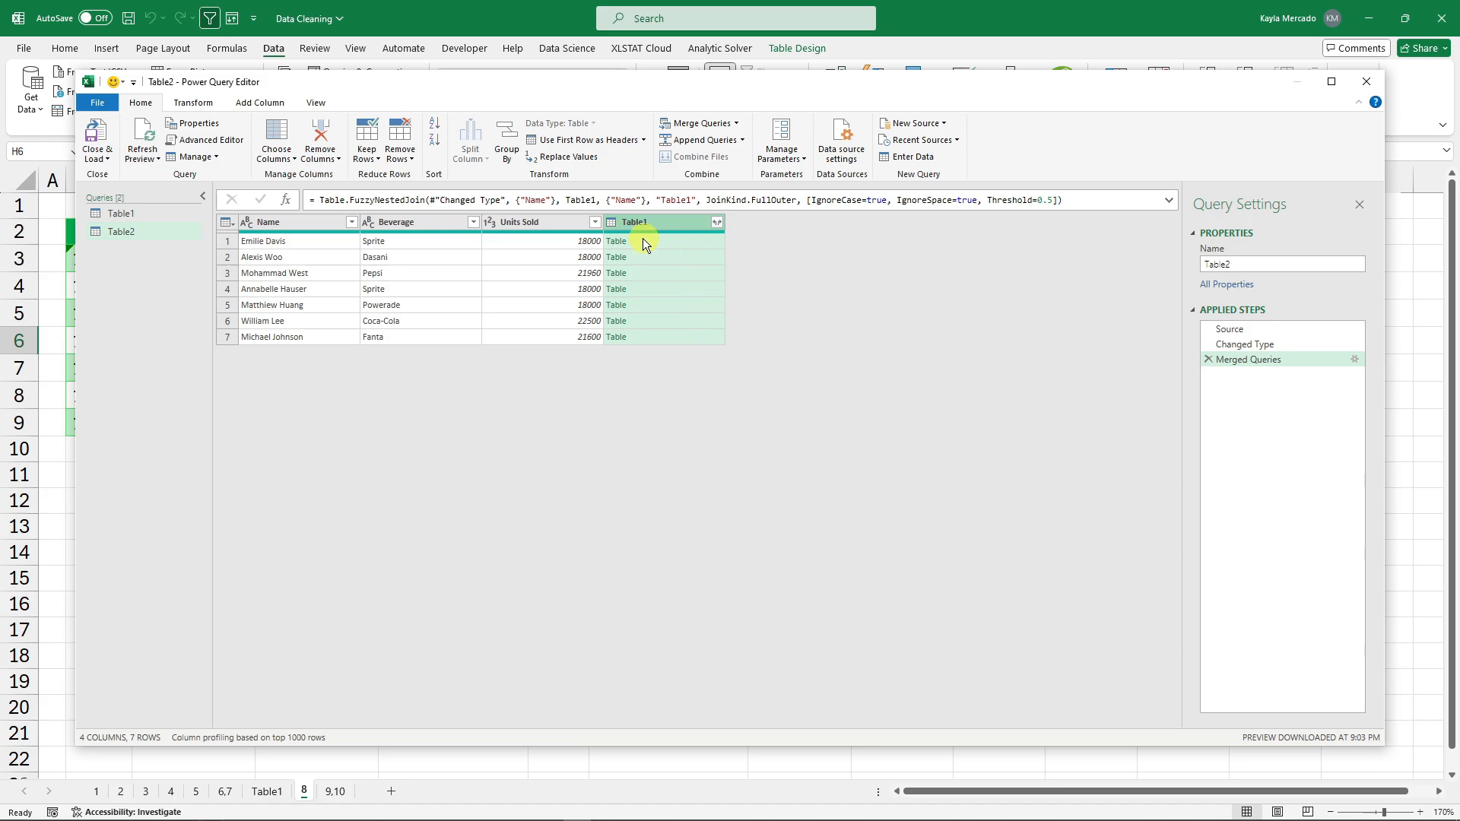
Expand Table1 into ID, Name, Region and Email columns, and move Table1.Name beside Name.
click(715, 222)
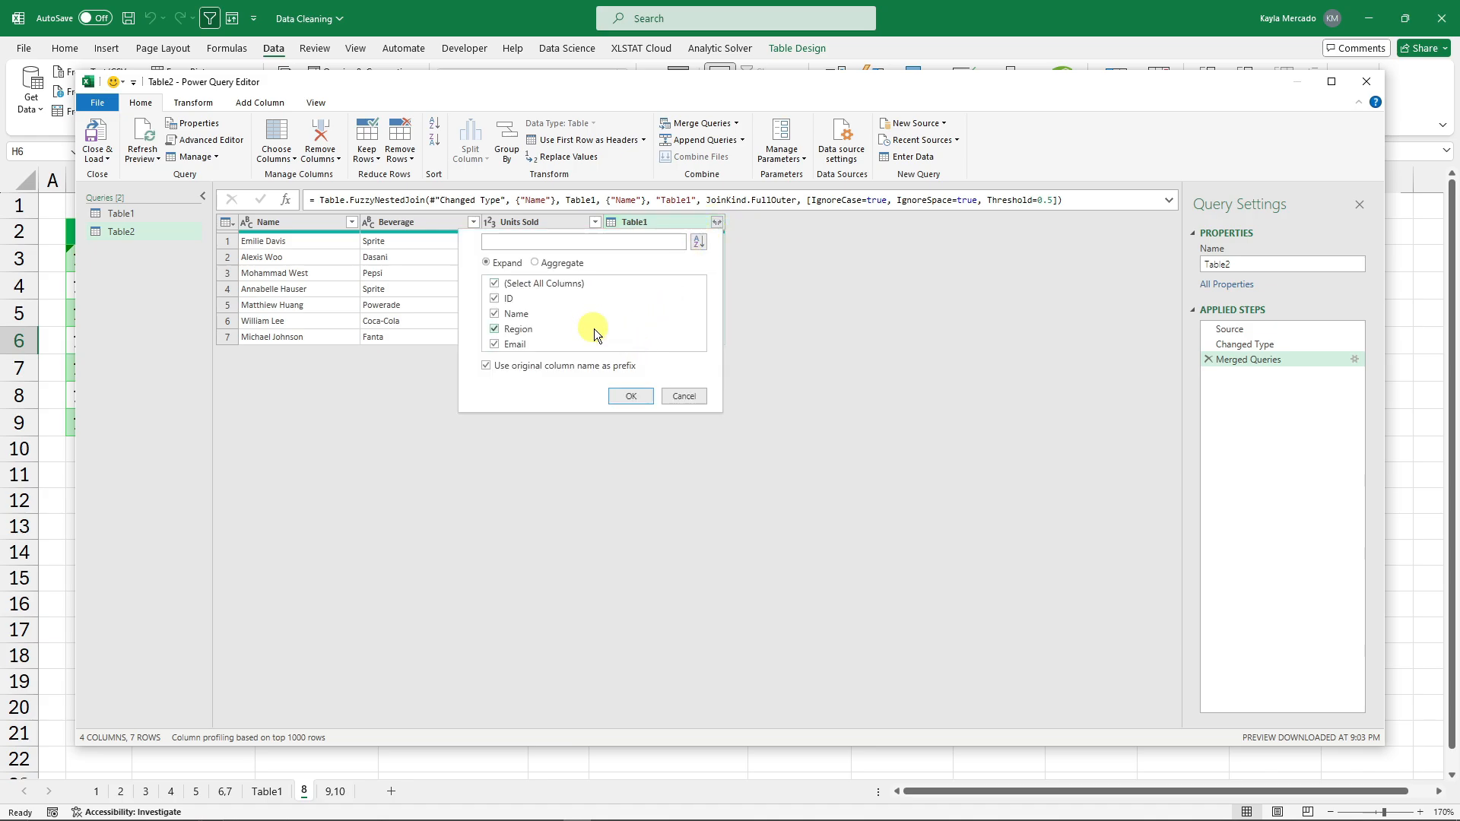
click(641, 403)
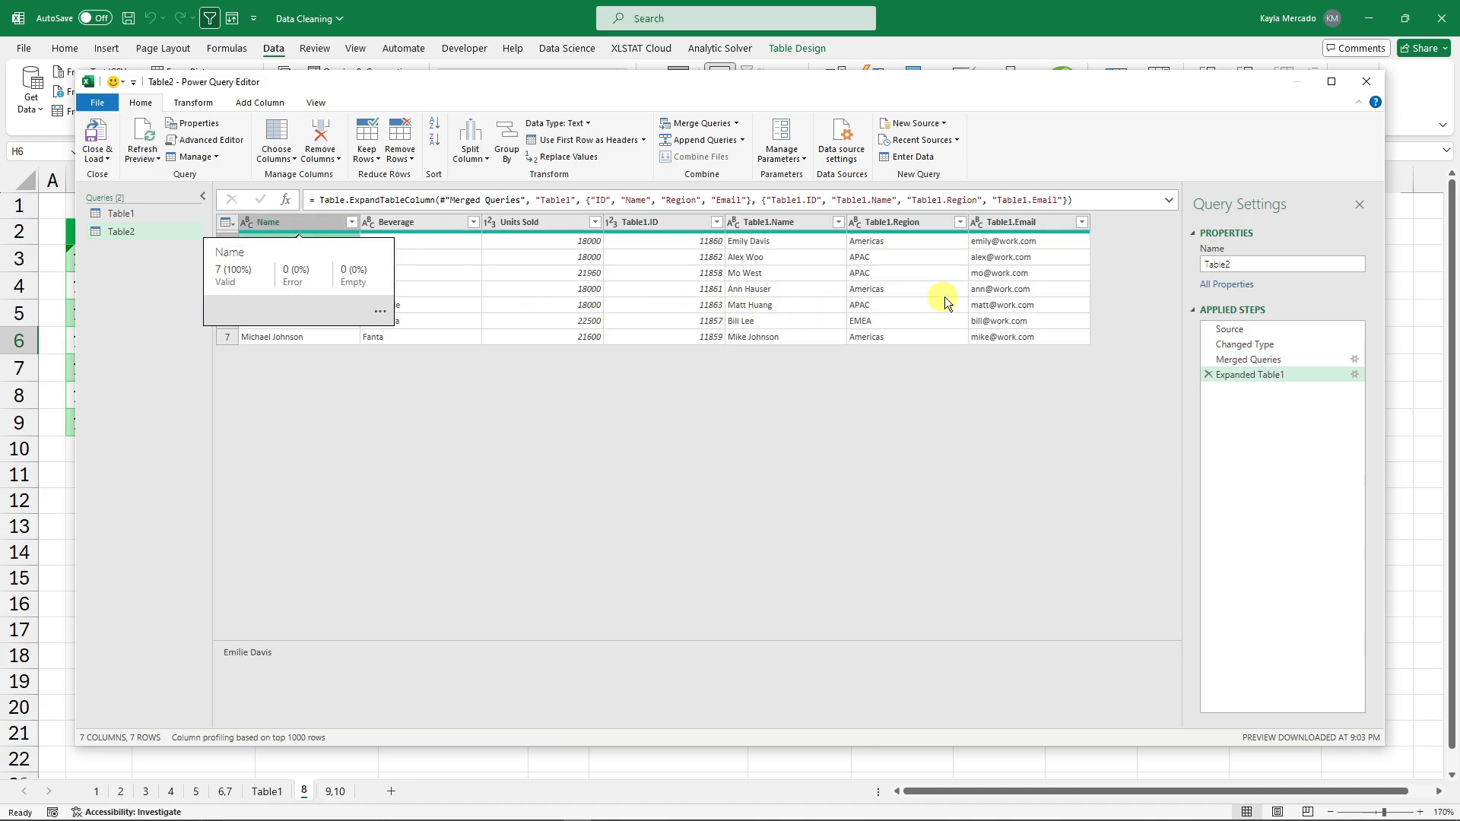
click(794, 245)
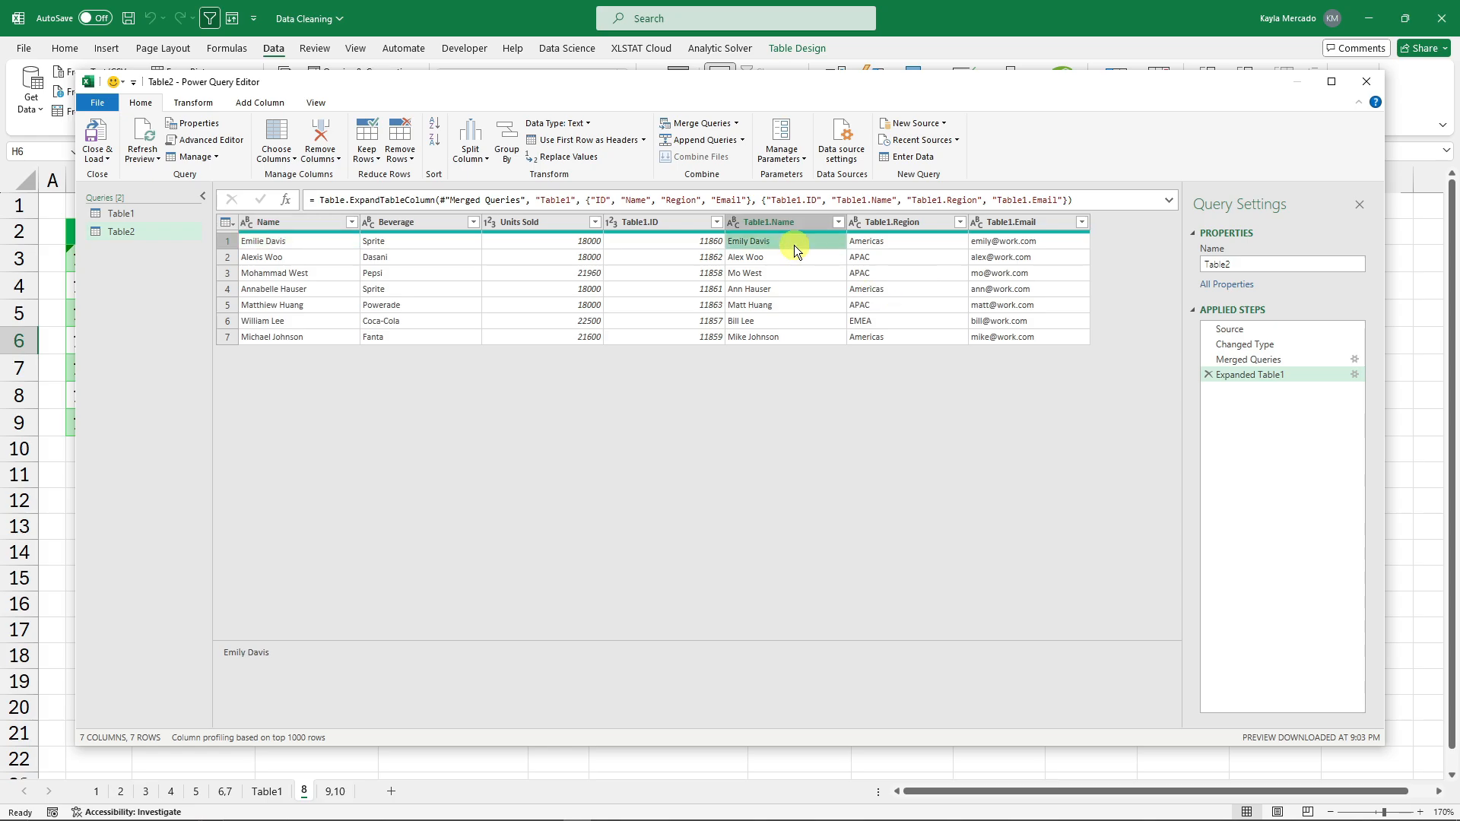
click(325, 242)
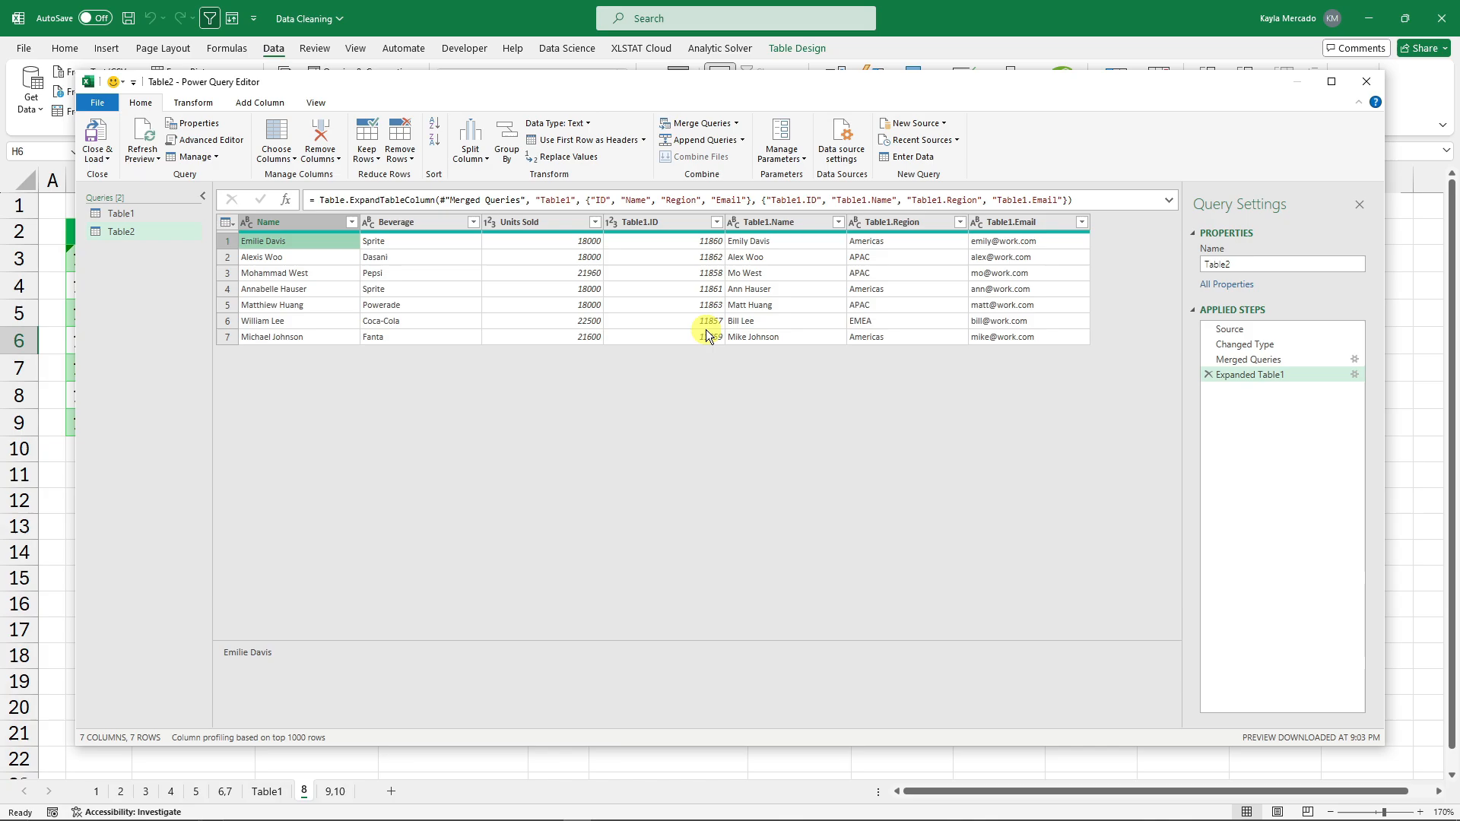
drag(787, 221, 424, 224)
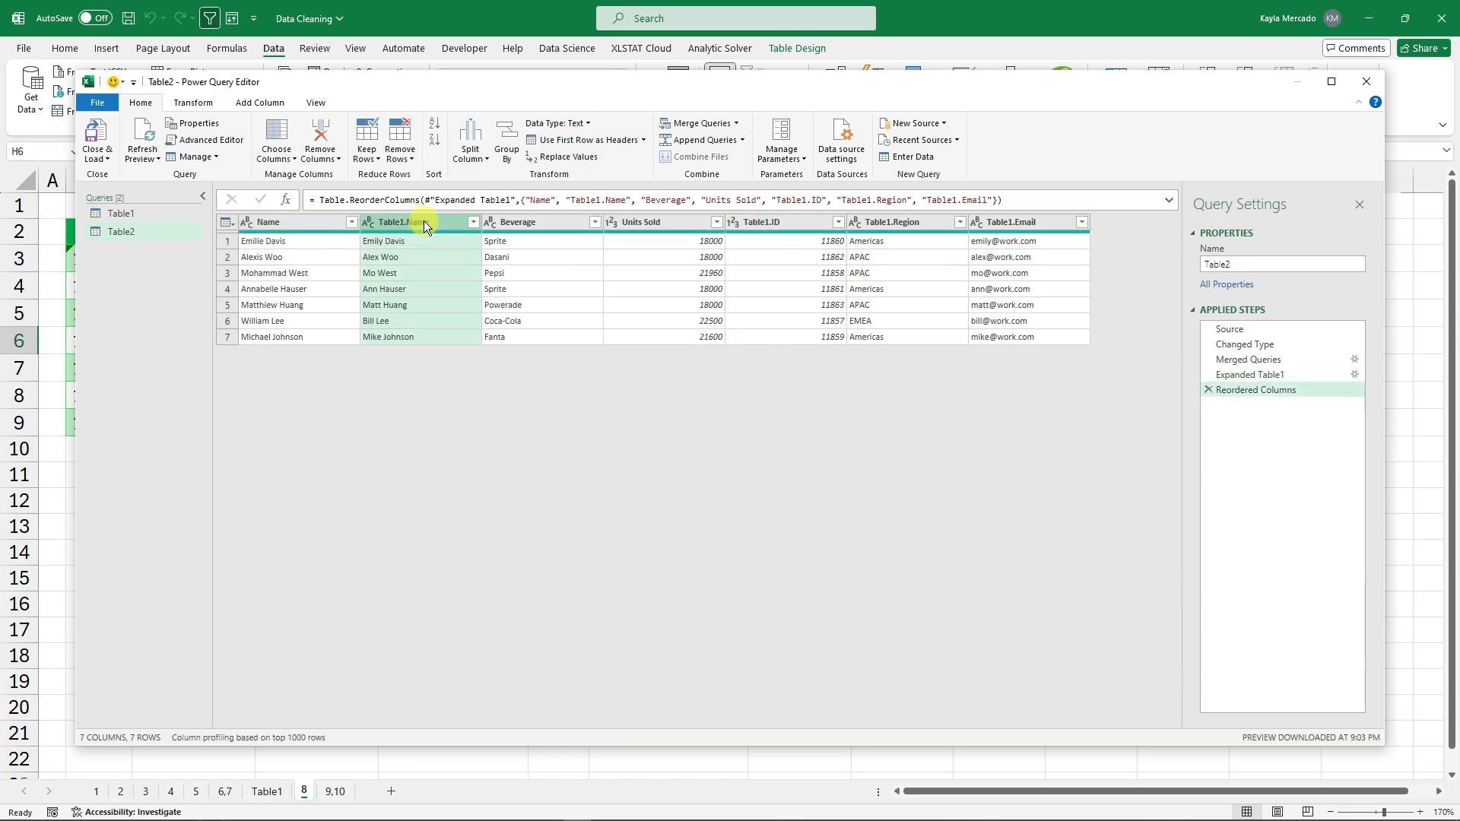
click(363, 245)
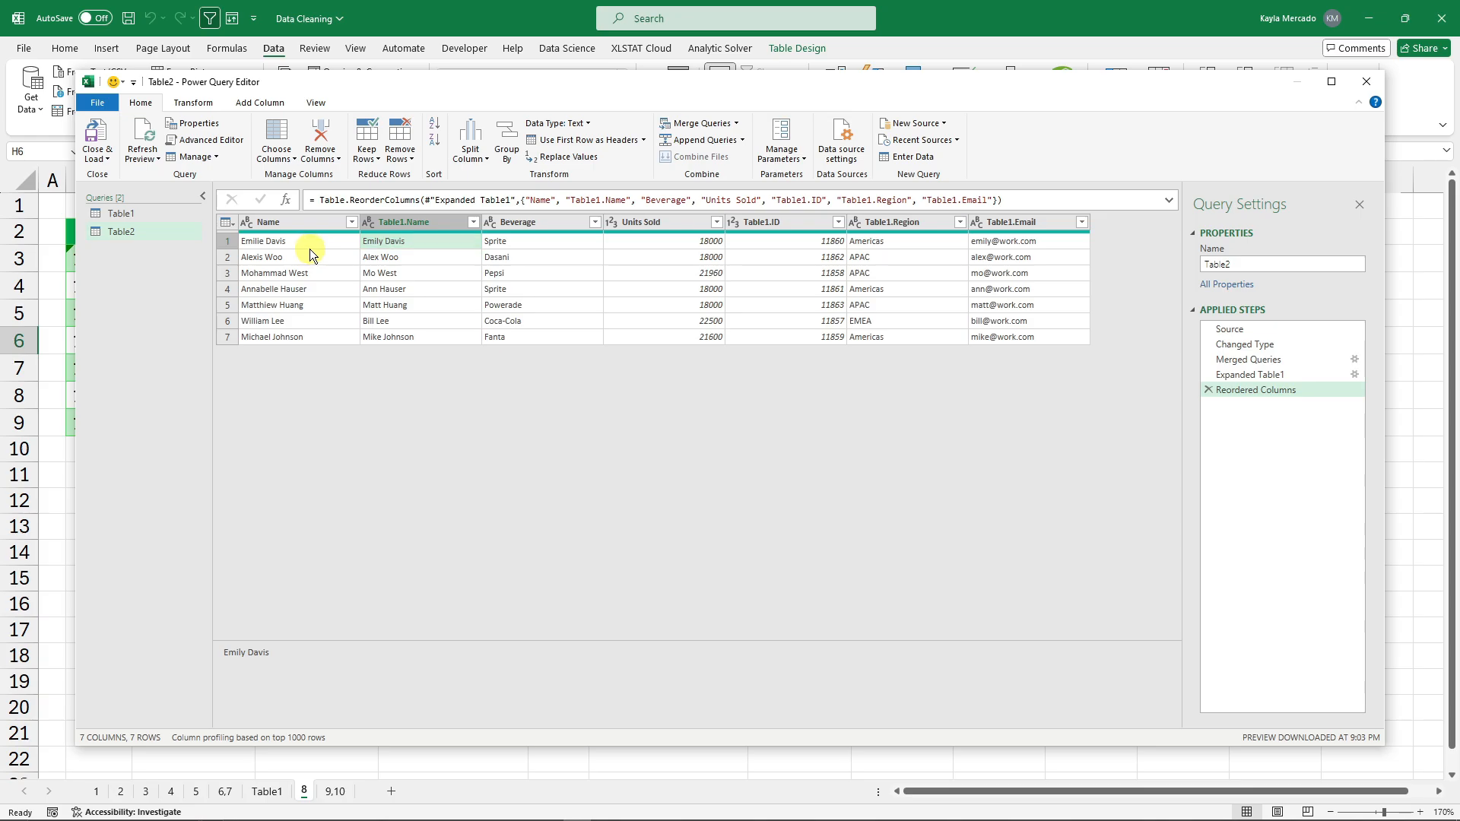
click(91, 137)
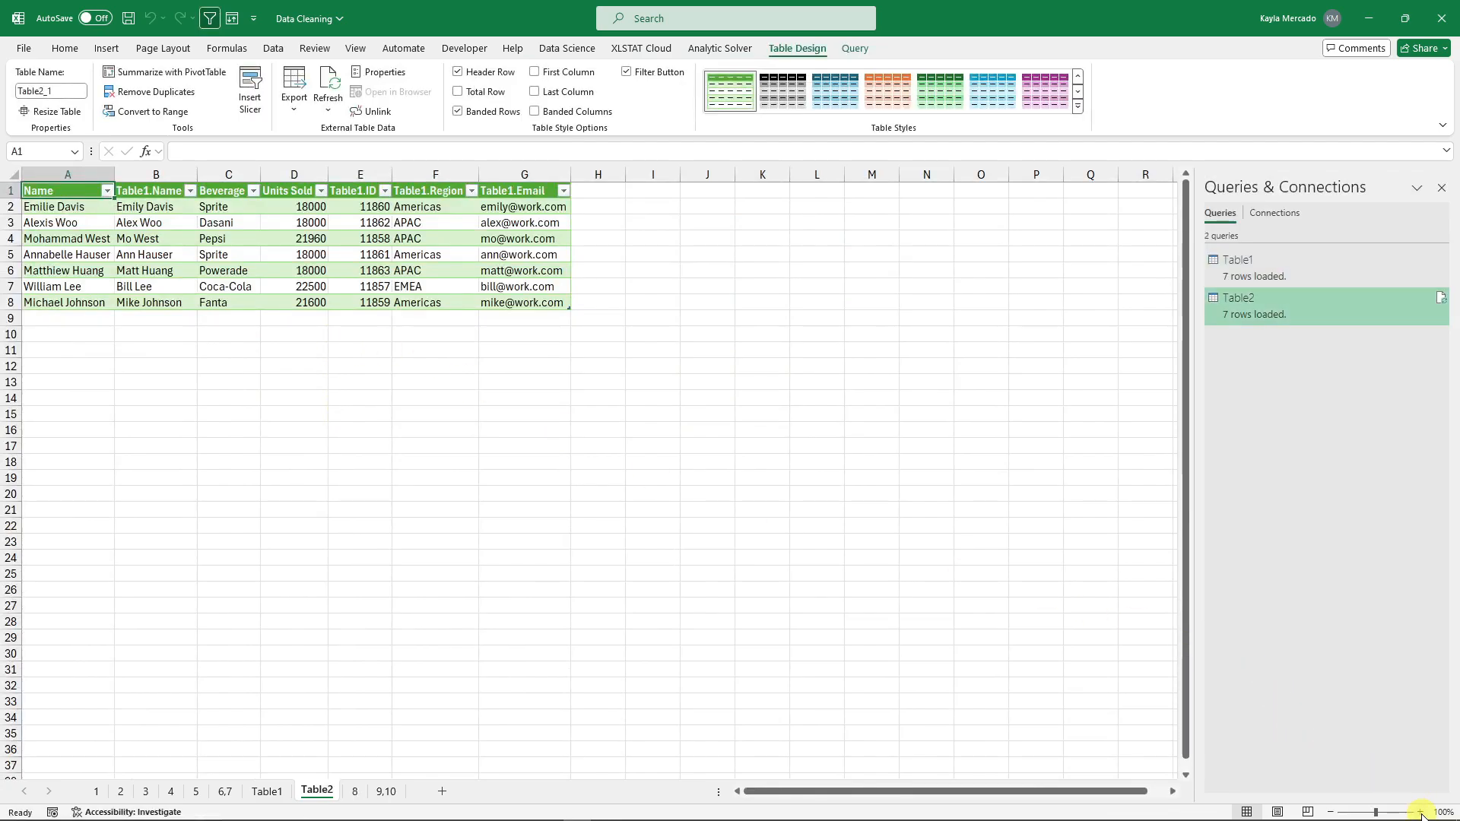
click(1420, 812)
click(1420, 812)
click(1420, 812)
click(1441, 188)
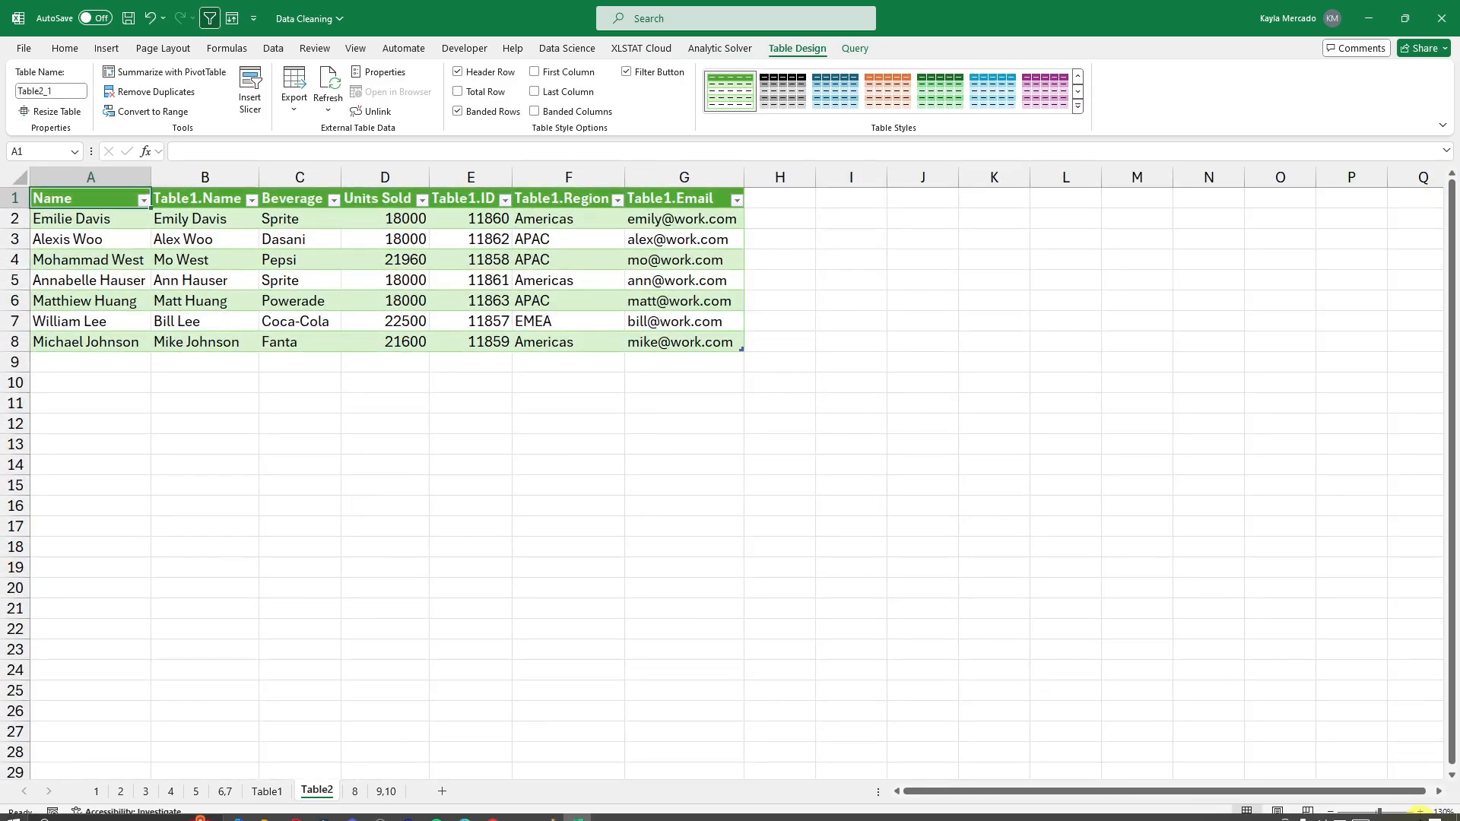
click(97, 219)
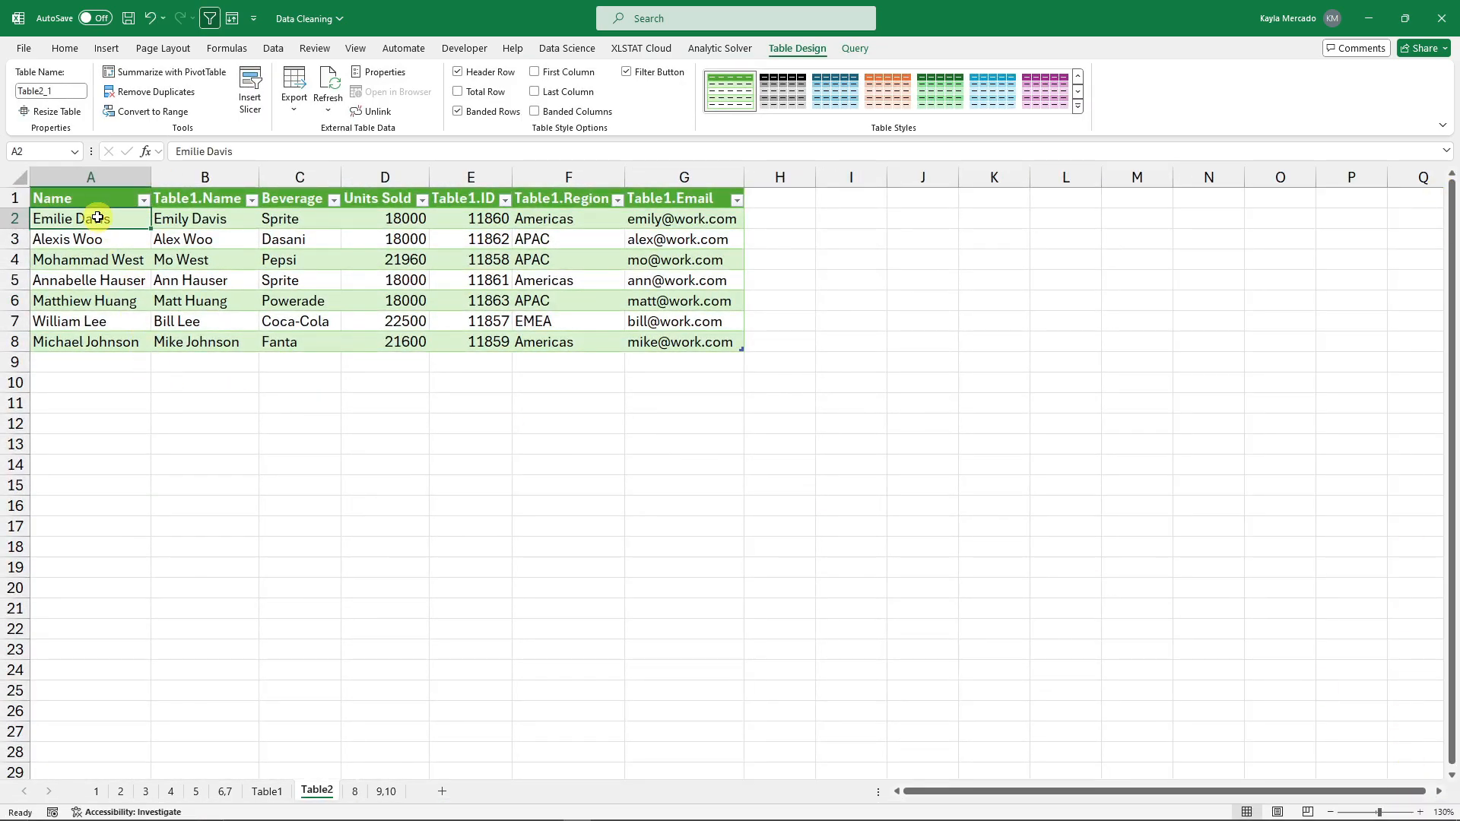
click(202, 221)
drag(95, 240, 222, 336)
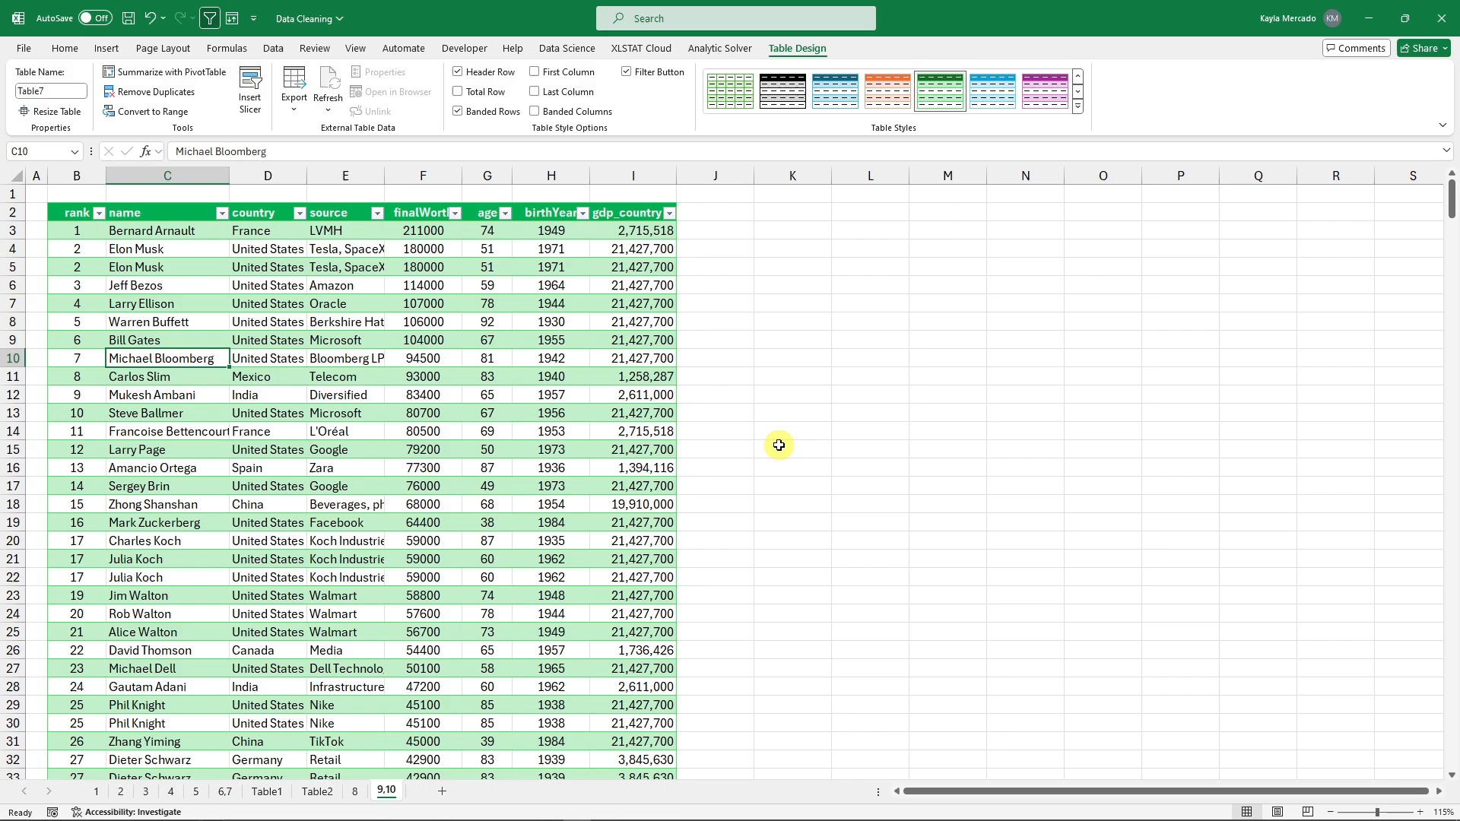
Load sheet 9.10's billionaires table, with its duplicate Elon Musk row, into Power Query as Table7.
click(1418, 812)
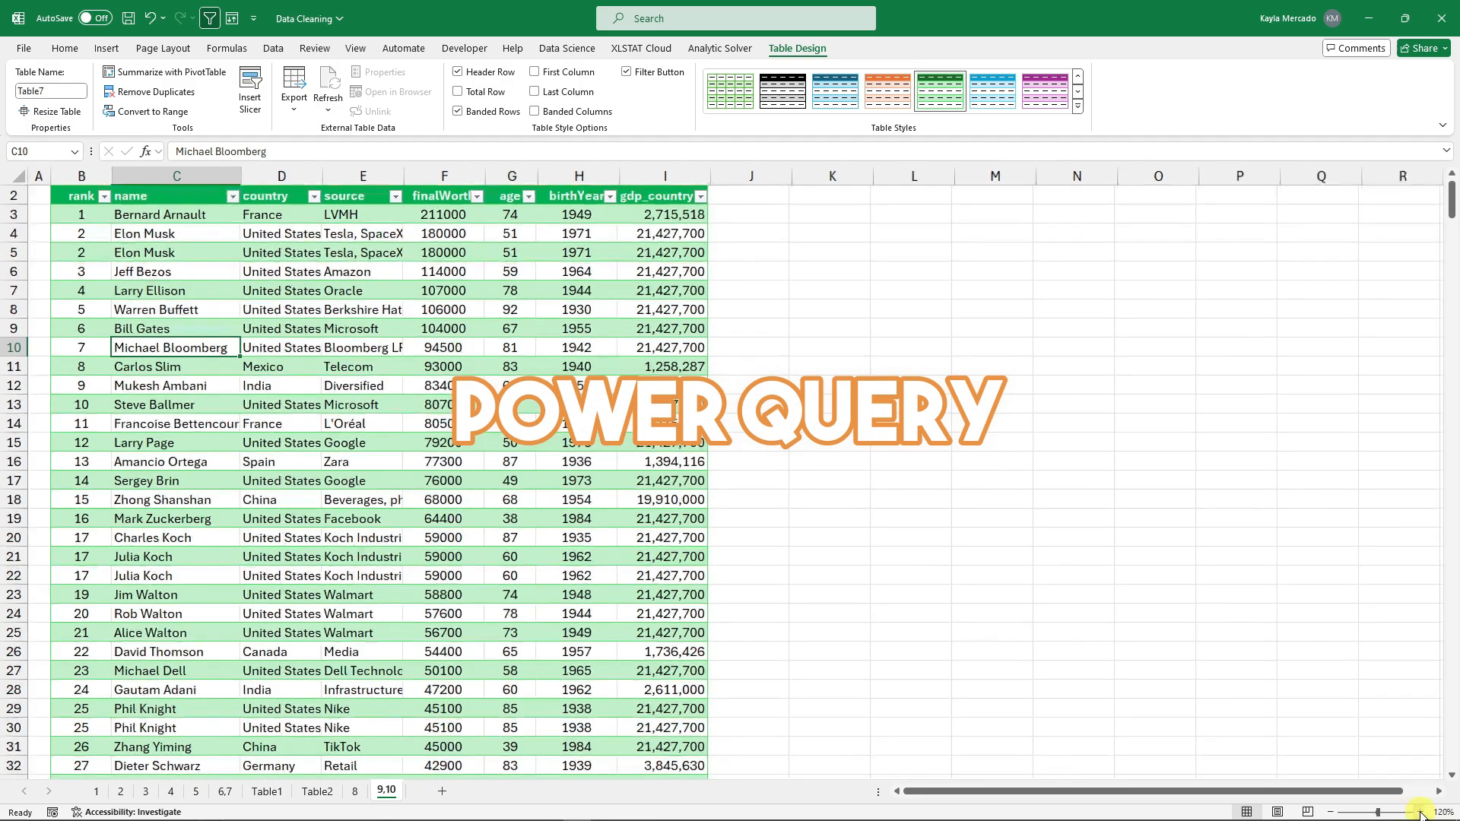
click(1419, 812)
click(160, 321)
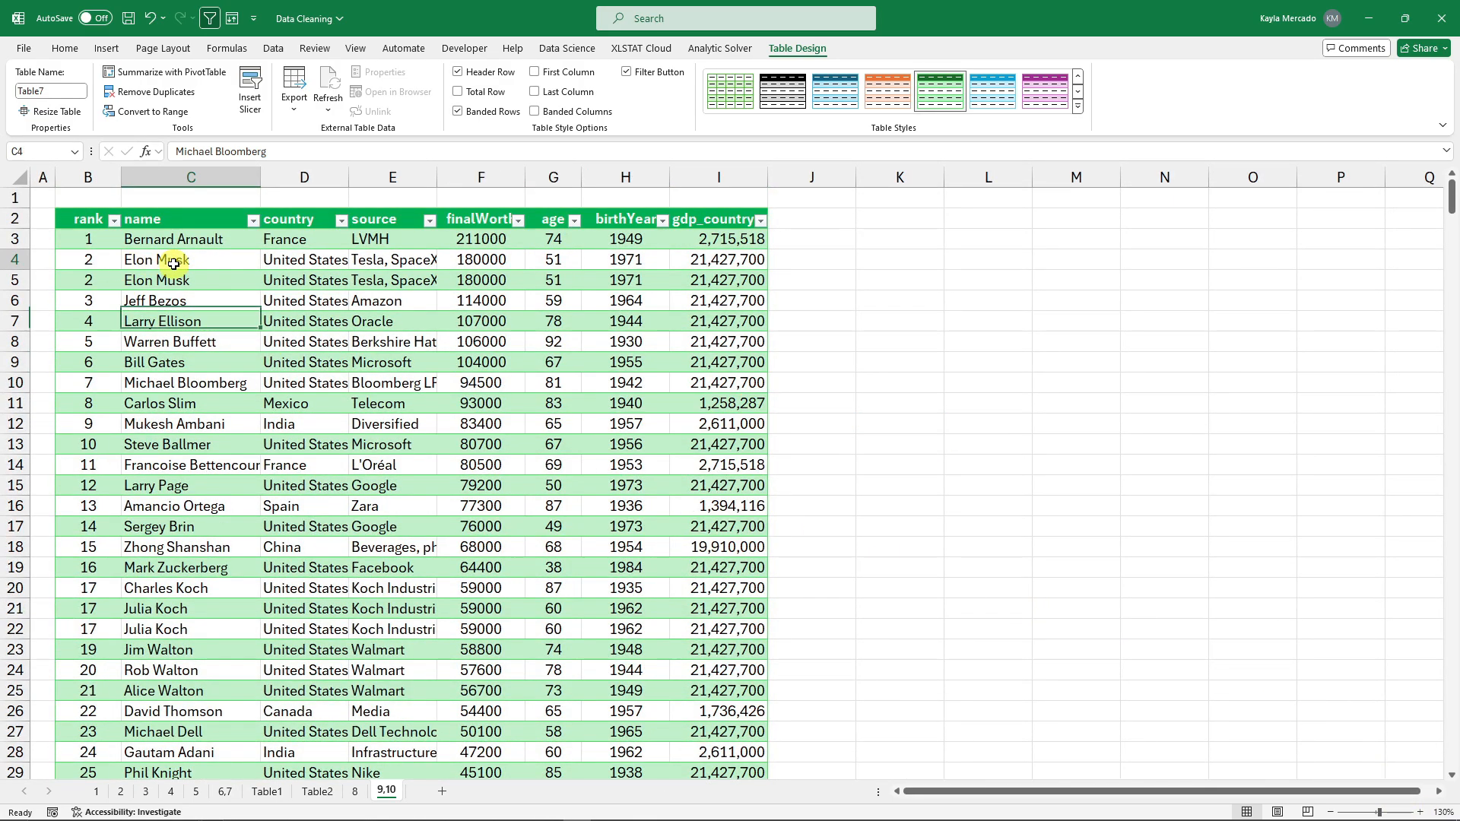
click(157, 260)
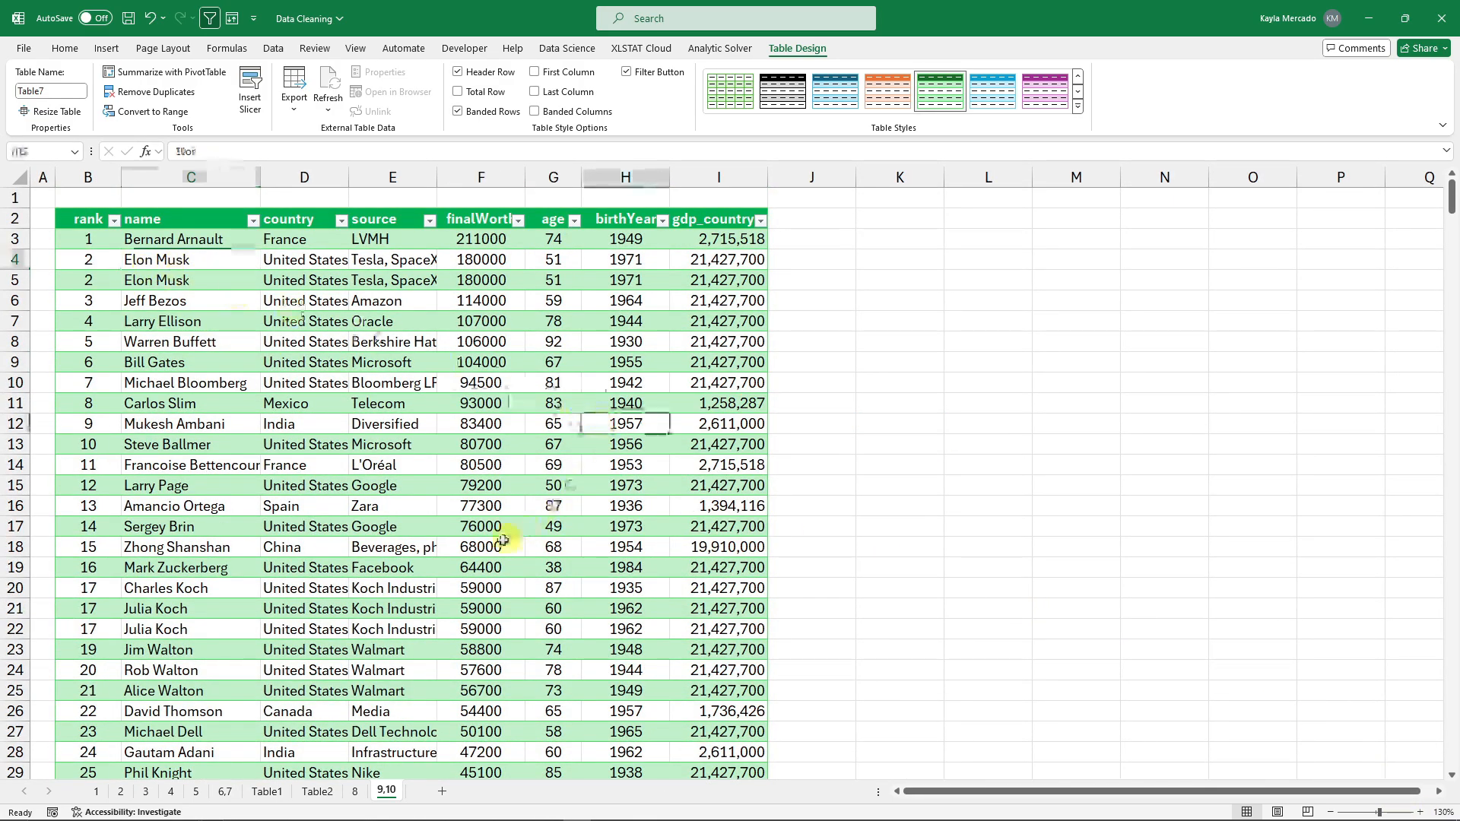
click(486, 401)
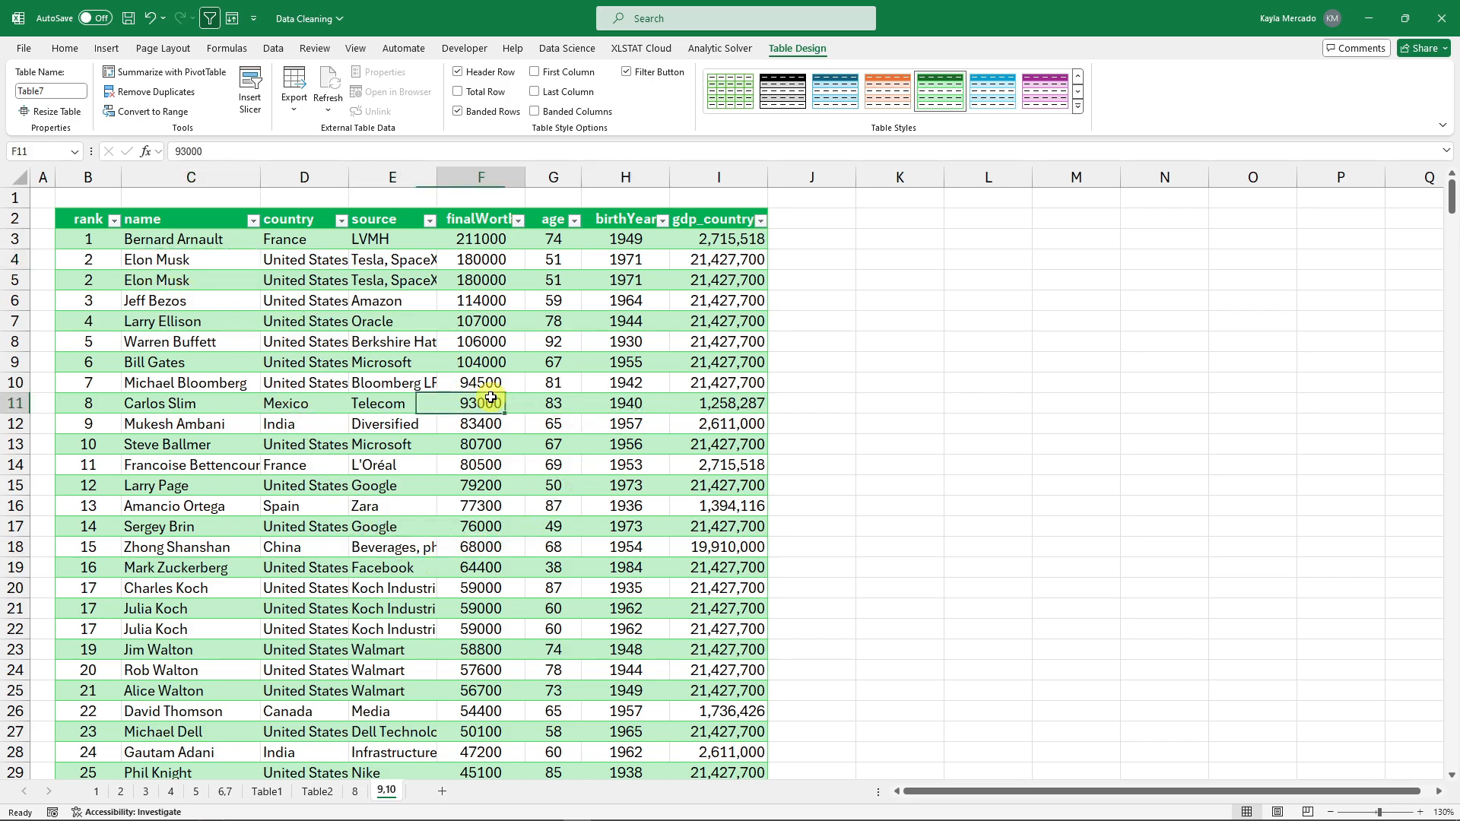
click(277, 52)
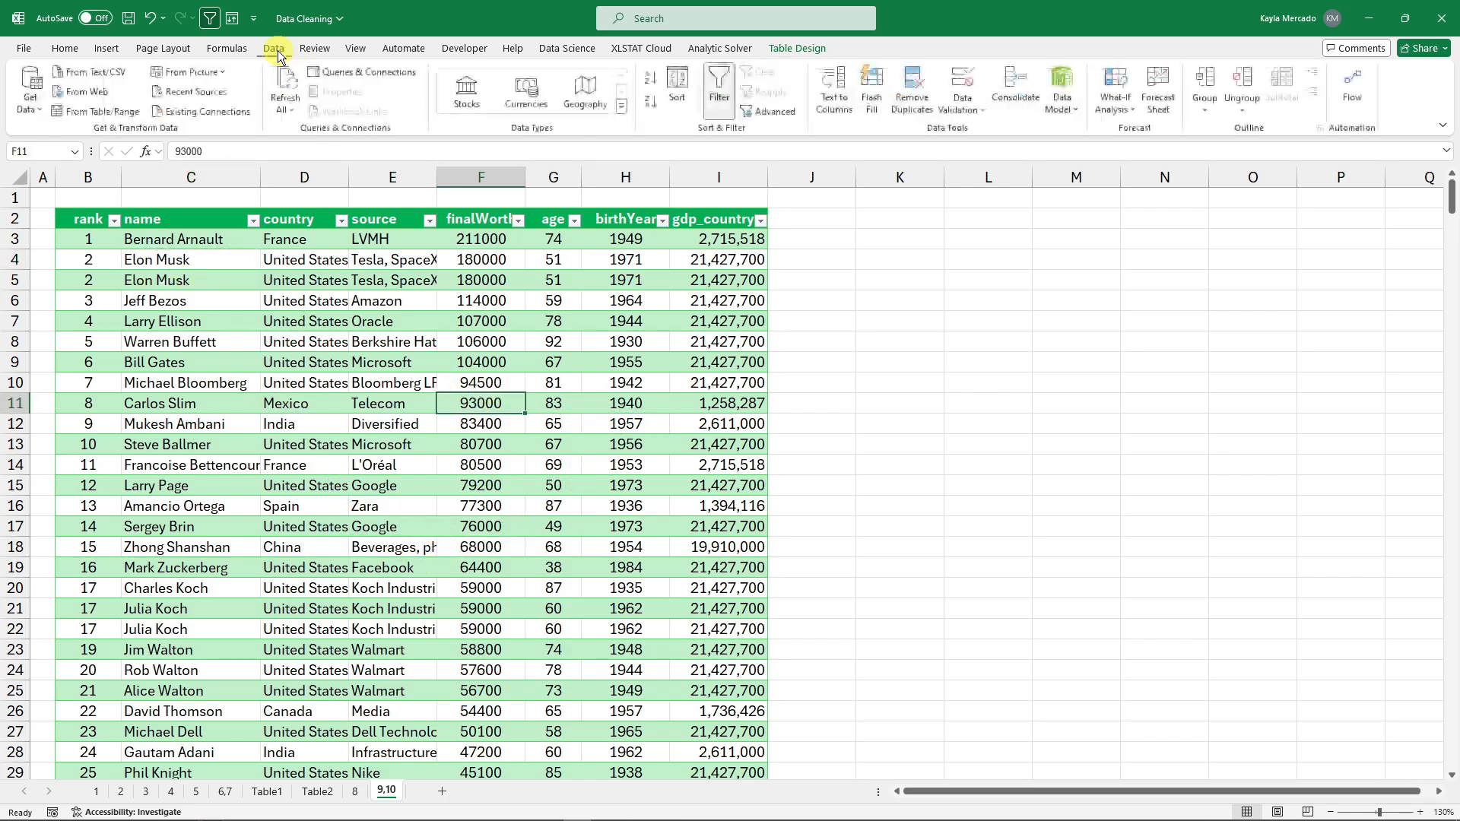
click(105, 112)
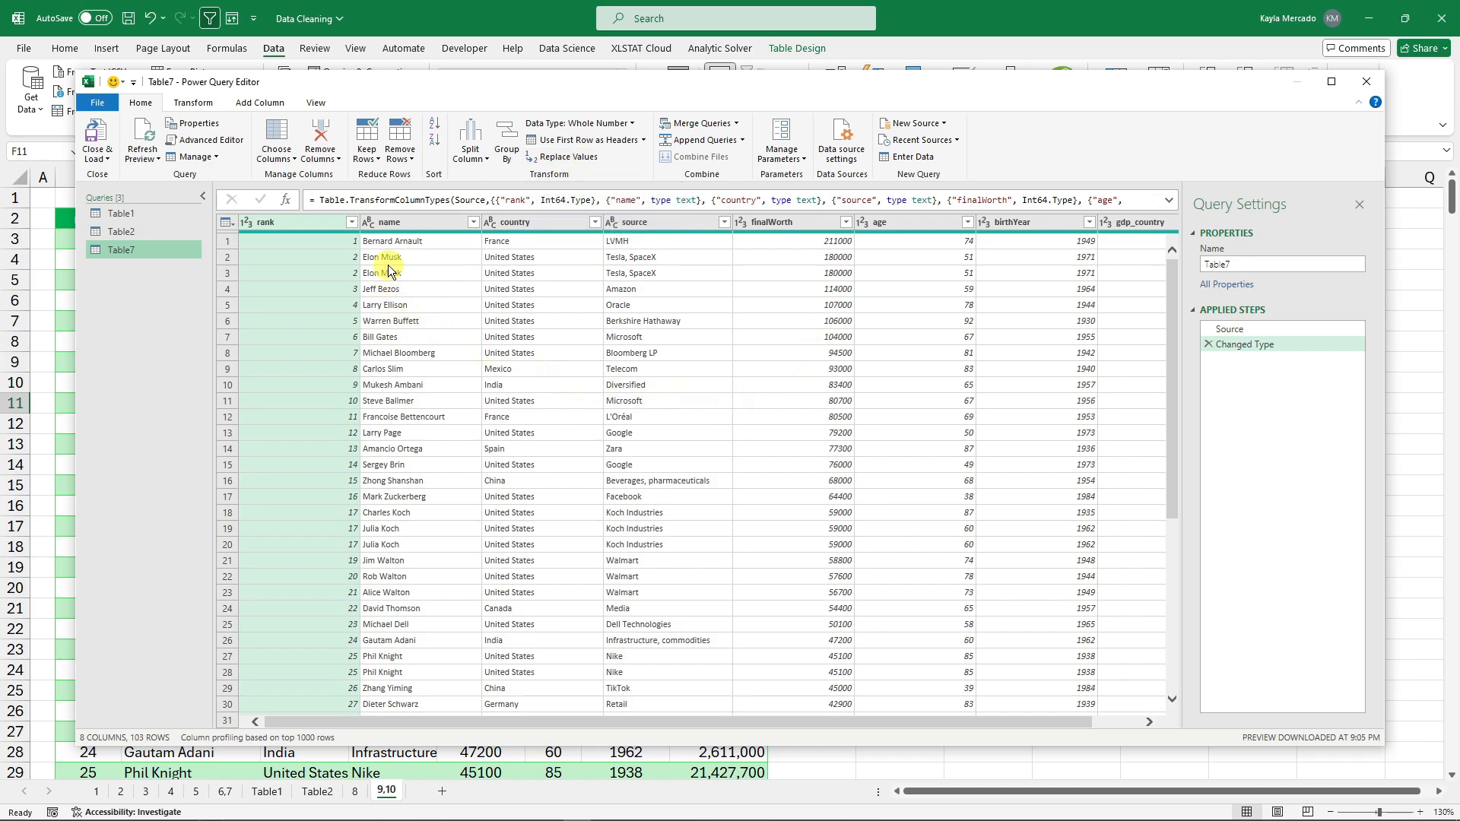
Remove duplicates on the name column, dropping the repeated Elon Musk row to leave 99 rows.
click(397, 258)
click(422, 272)
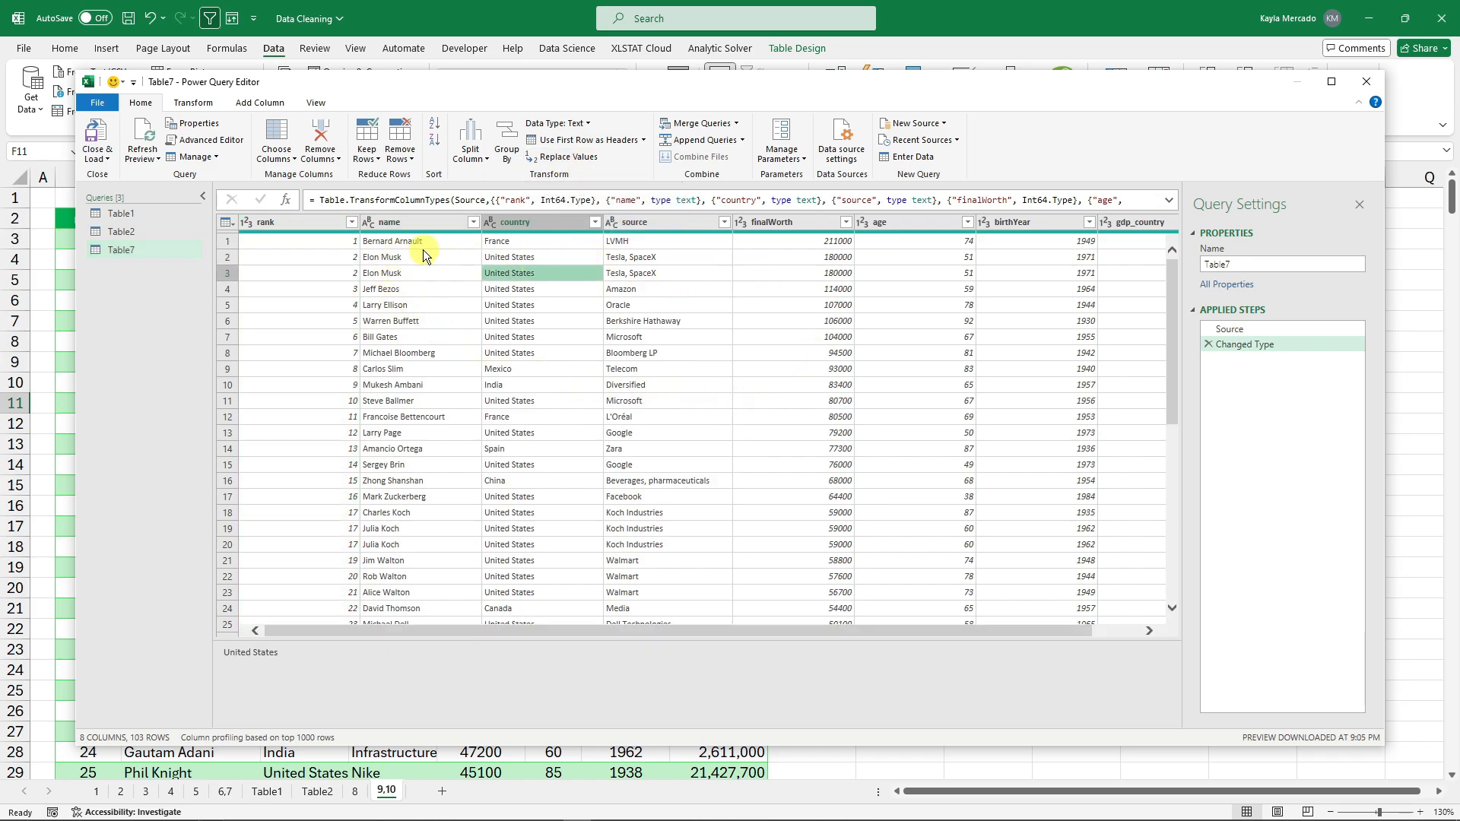
click(675, 273)
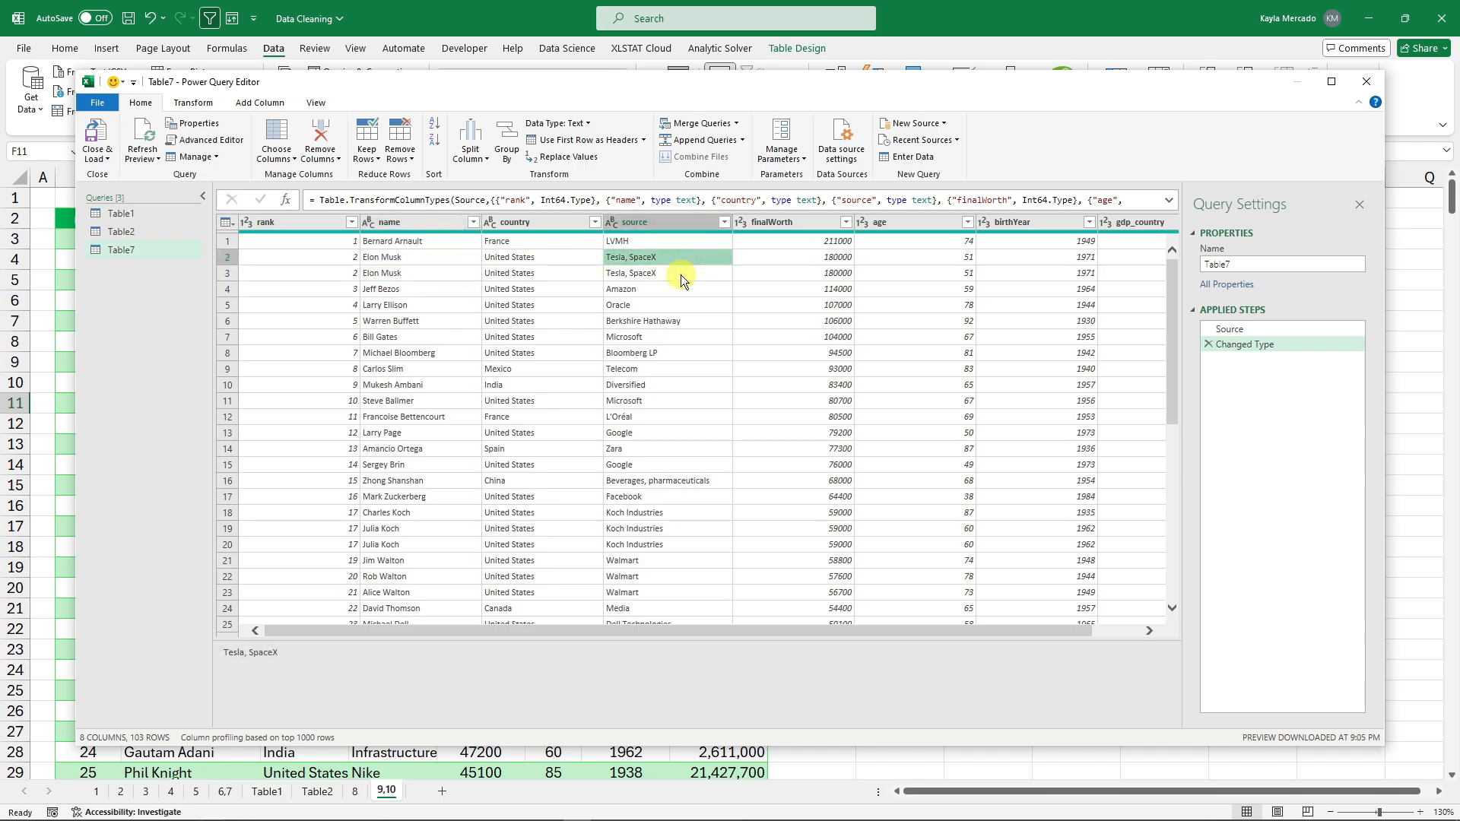
click(817, 273)
click(1020, 276)
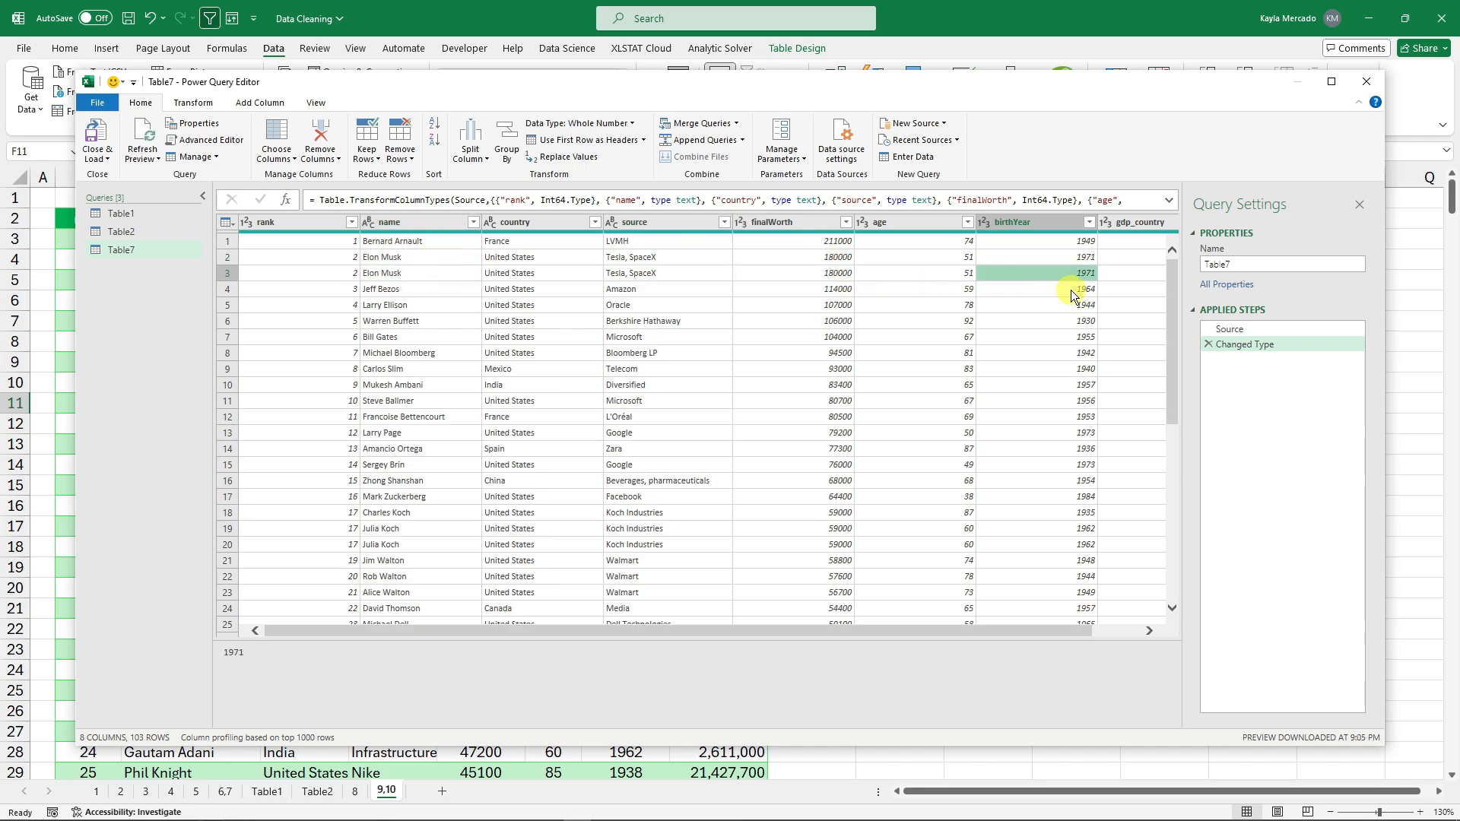
click(1071, 290)
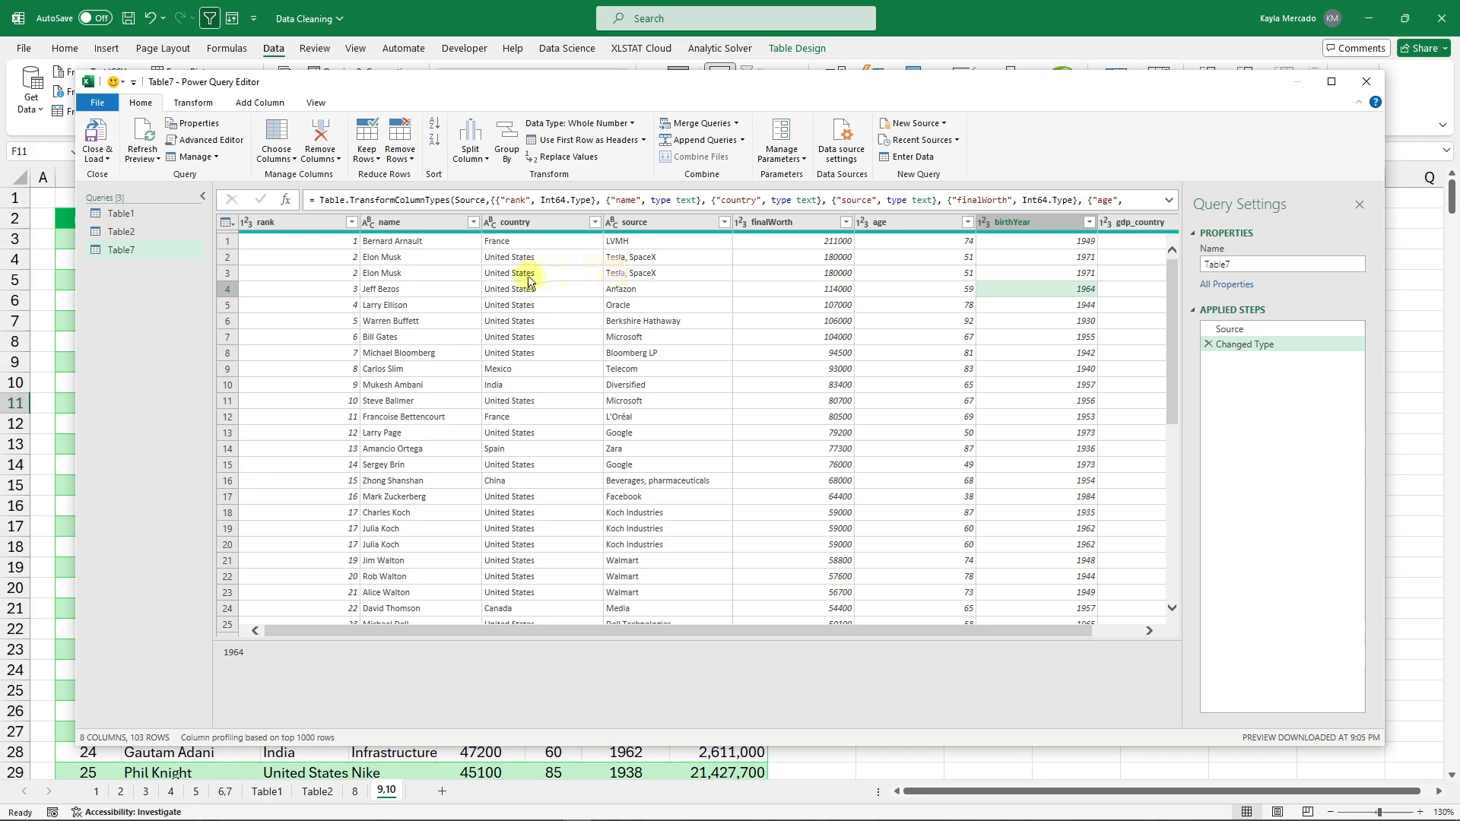
click(382, 270)
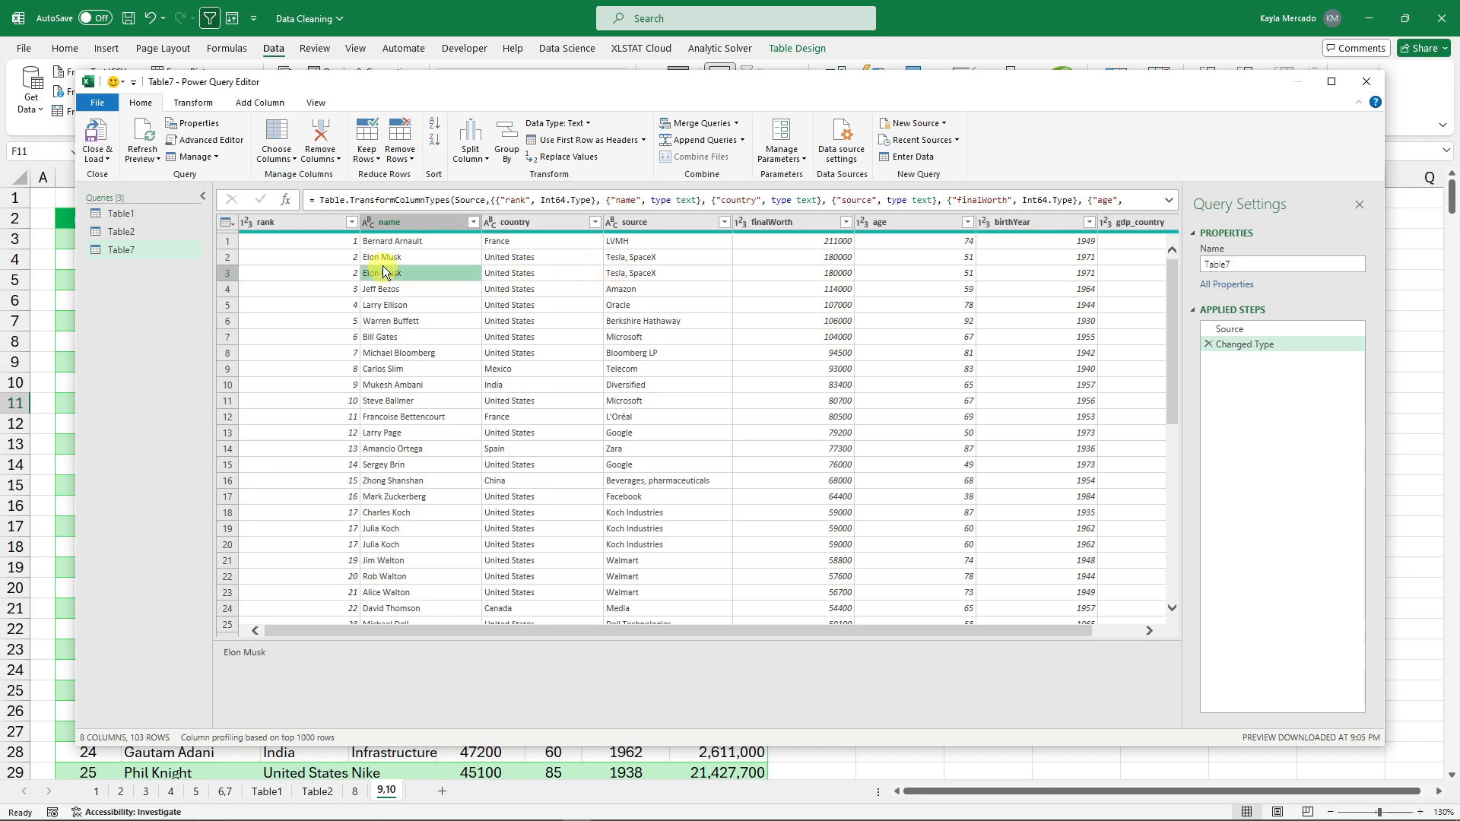
click(335, 160)
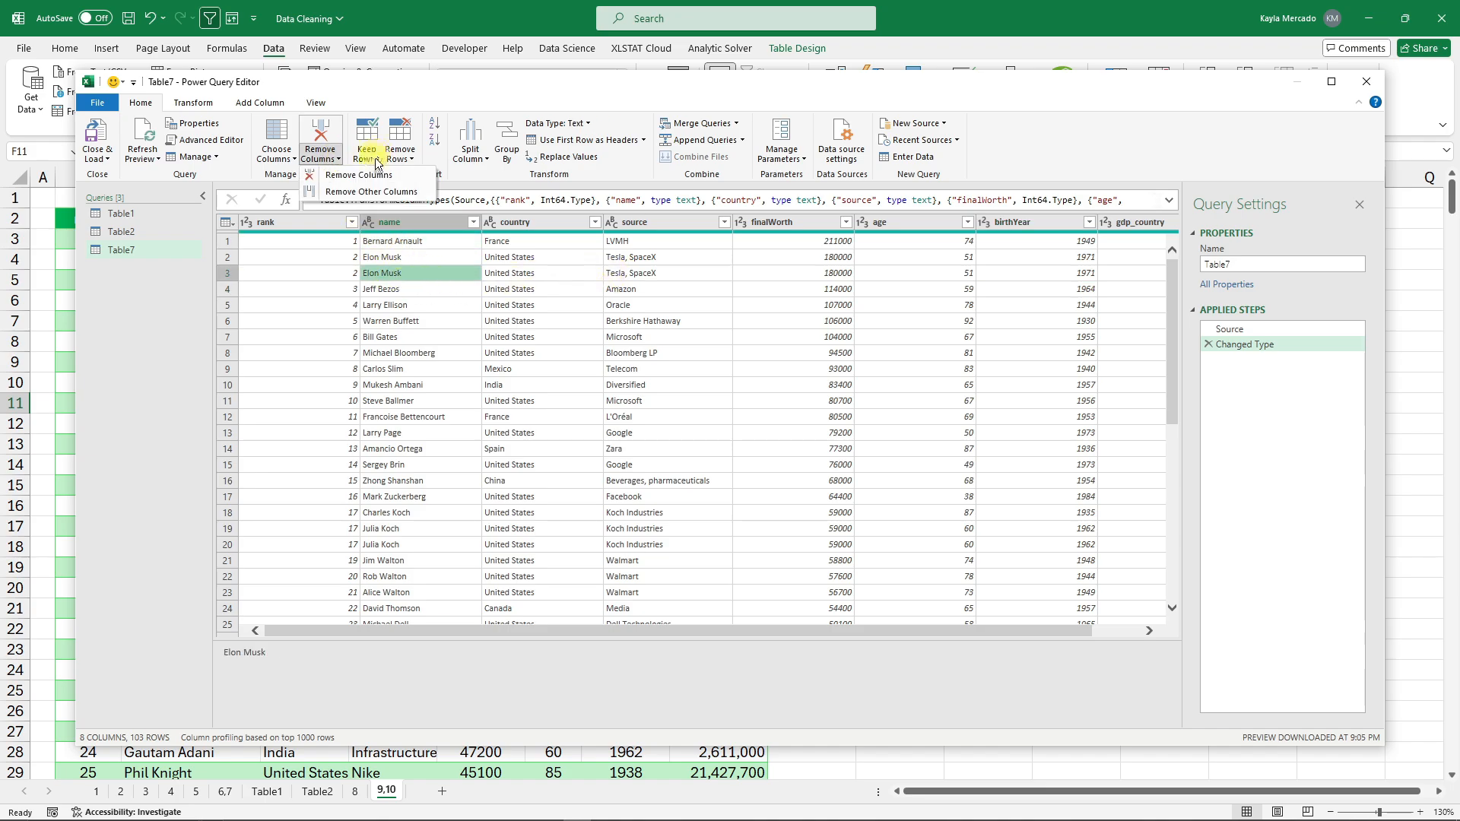
click(401, 156)
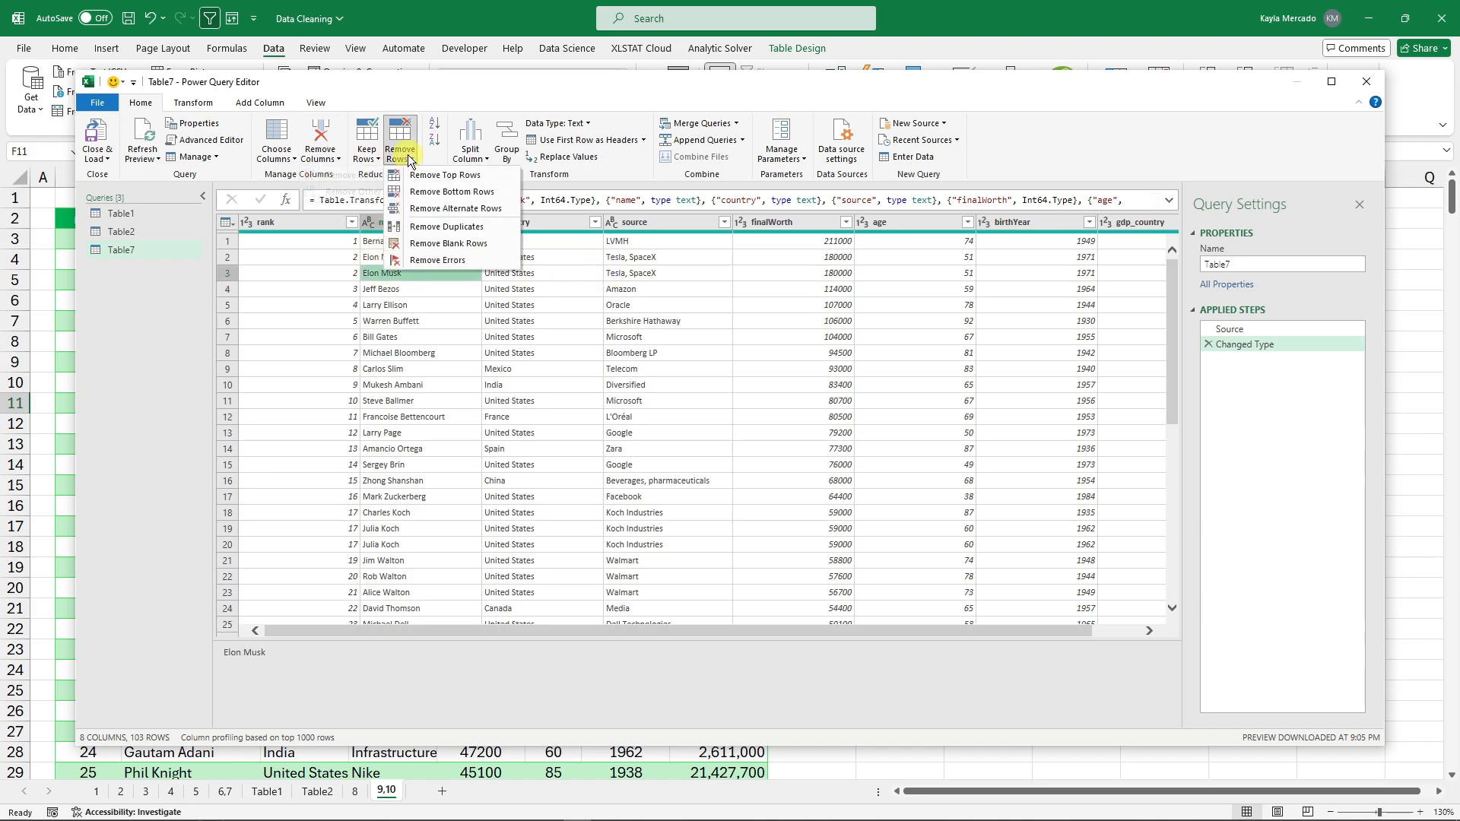
click(464, 226)
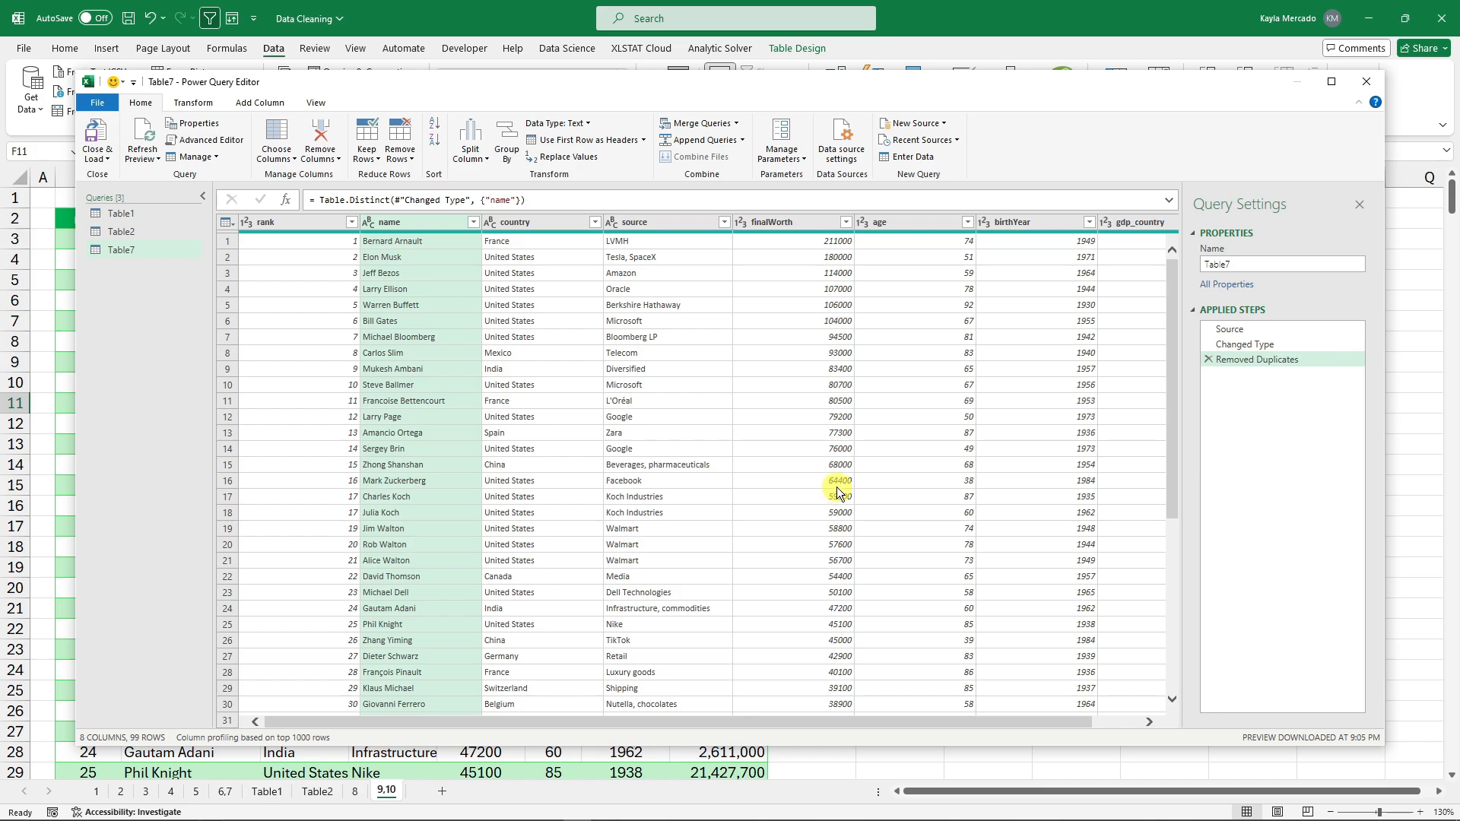
Split Table7's name column by Space at each occurrence into name.1, name.2 and name.3.
click(418, 240)
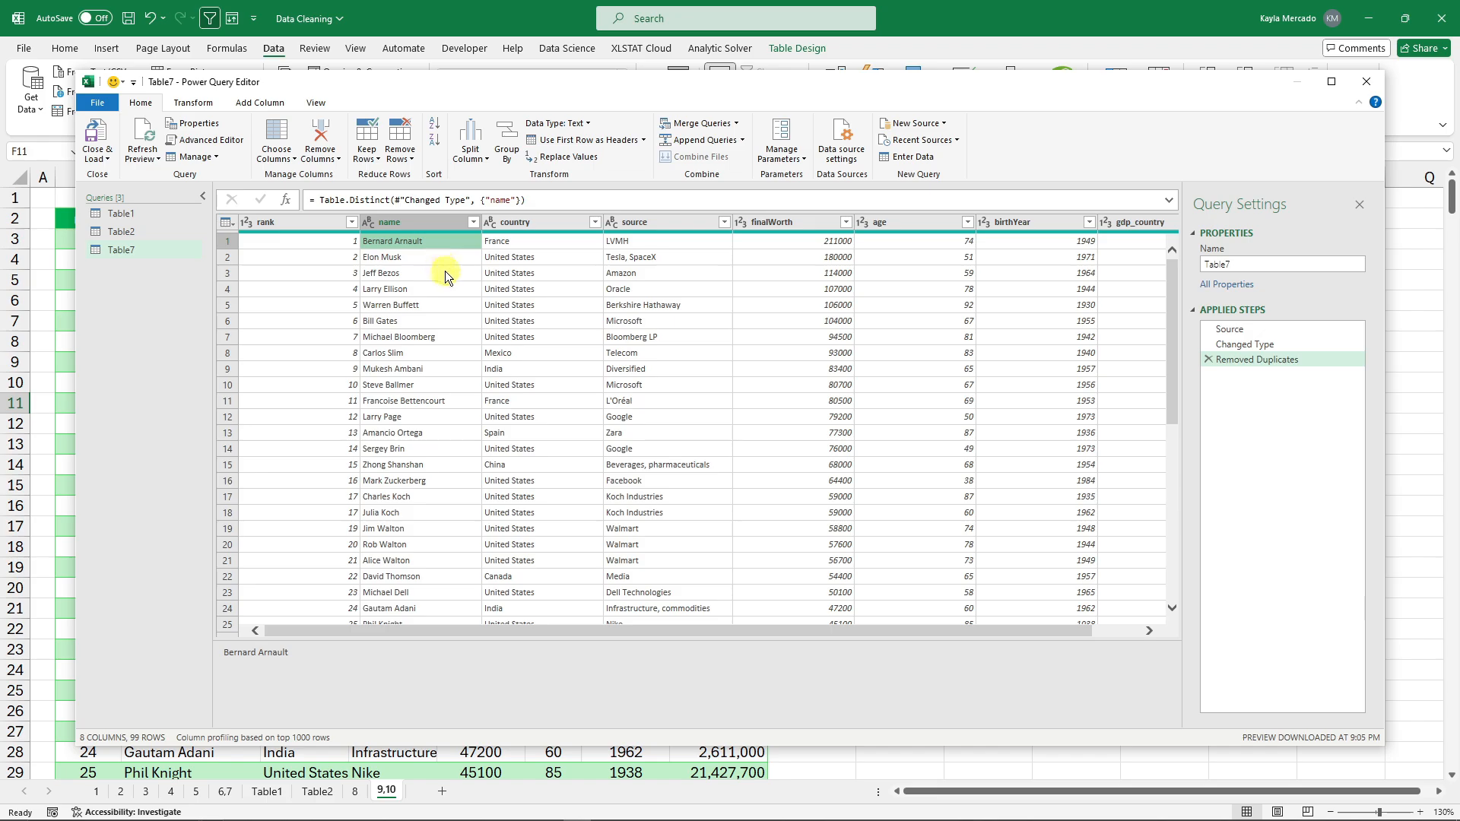
click(441, 276)
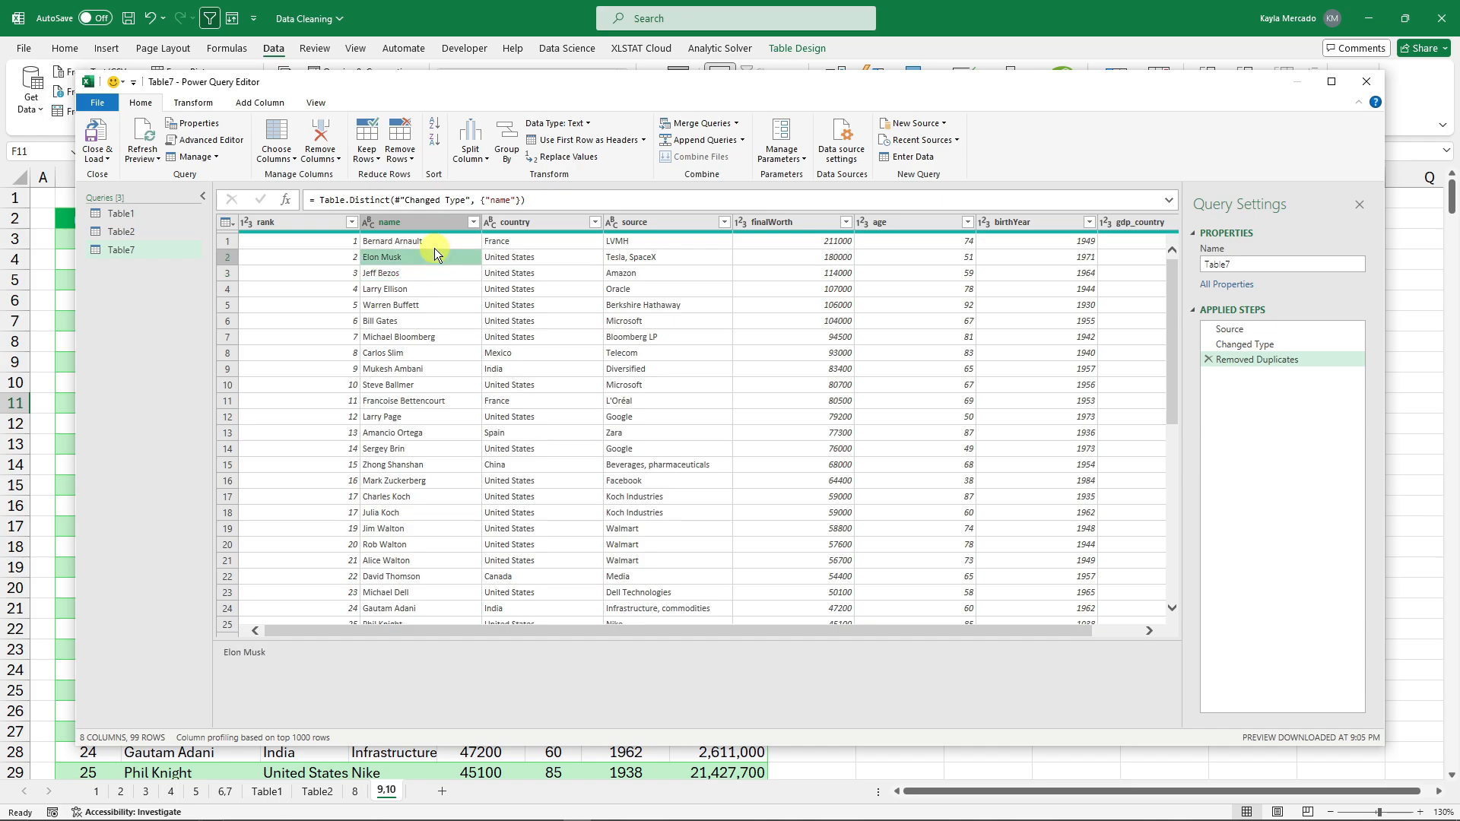
click(428, 226)
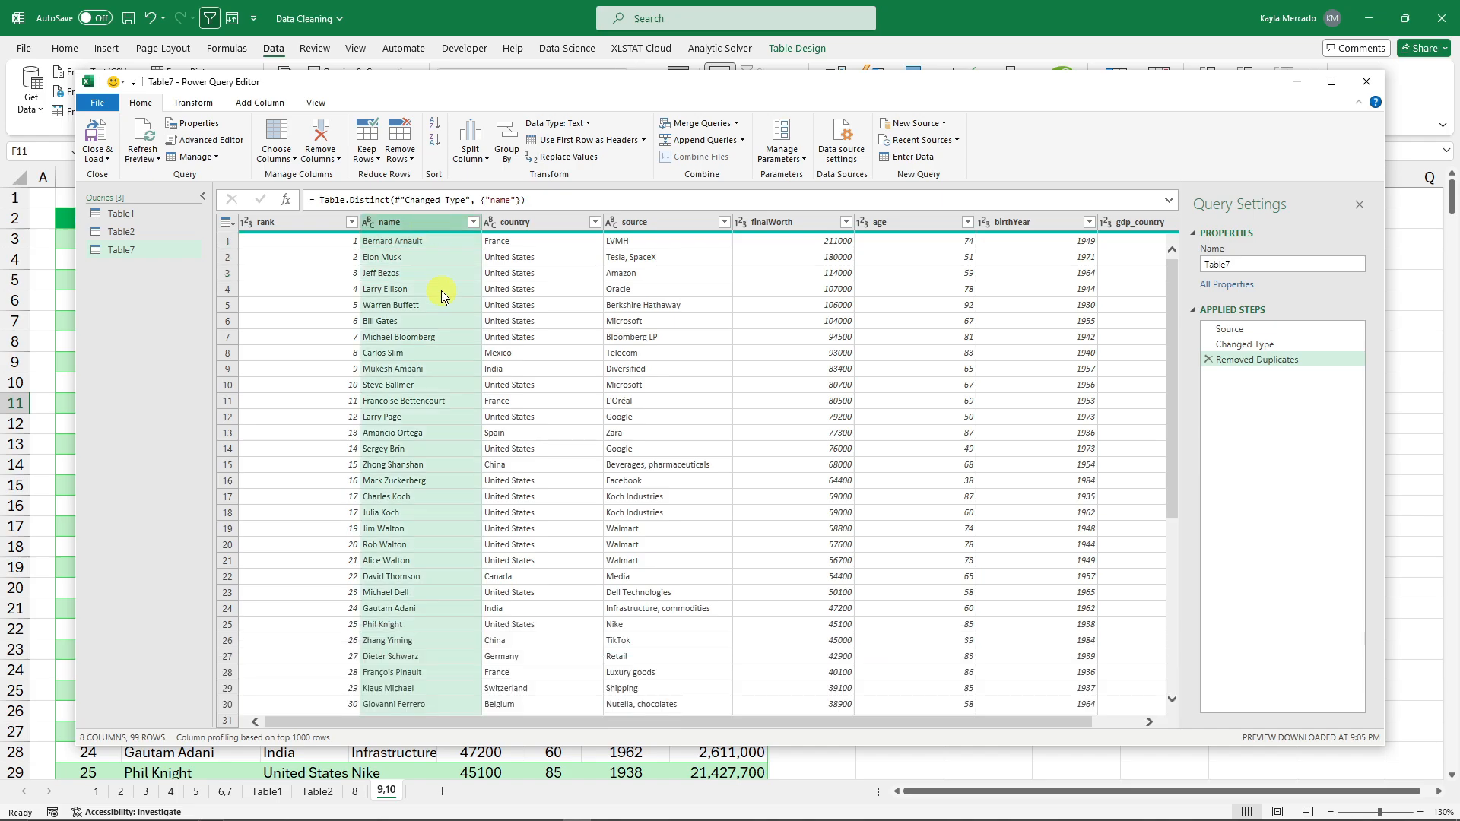
click(193, 102)
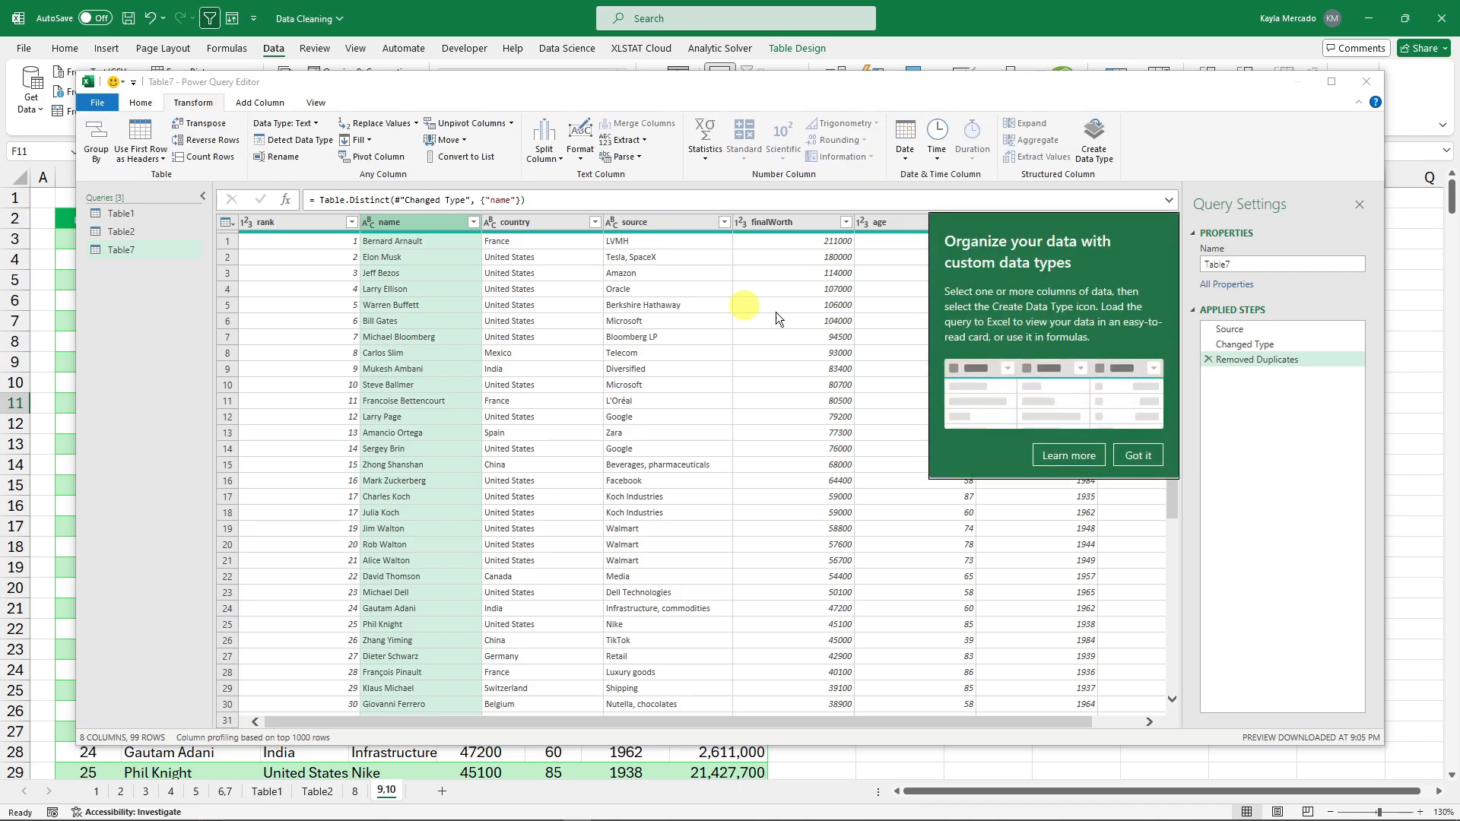
click(1139, 455)
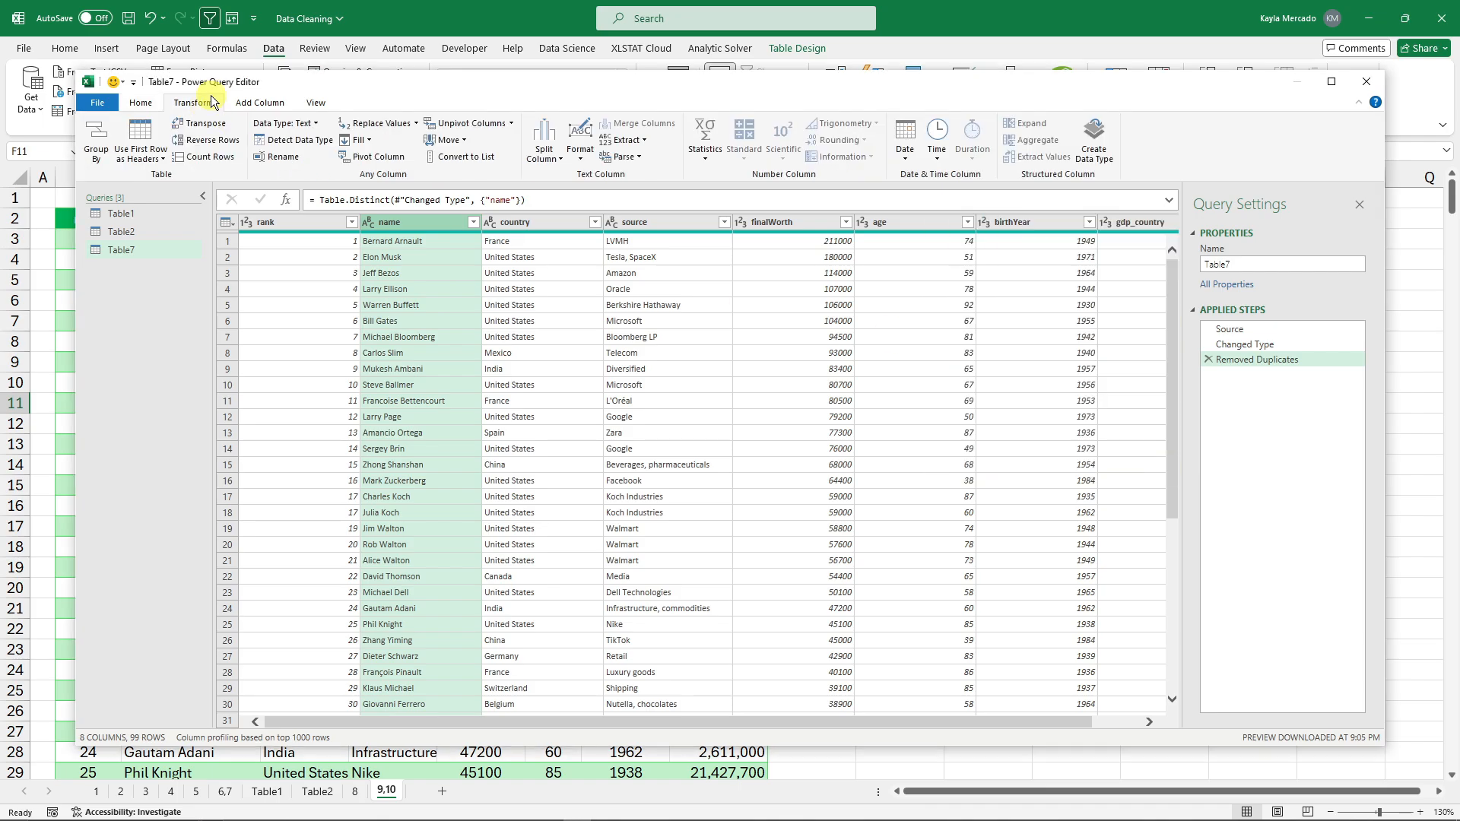
click(554, 158)
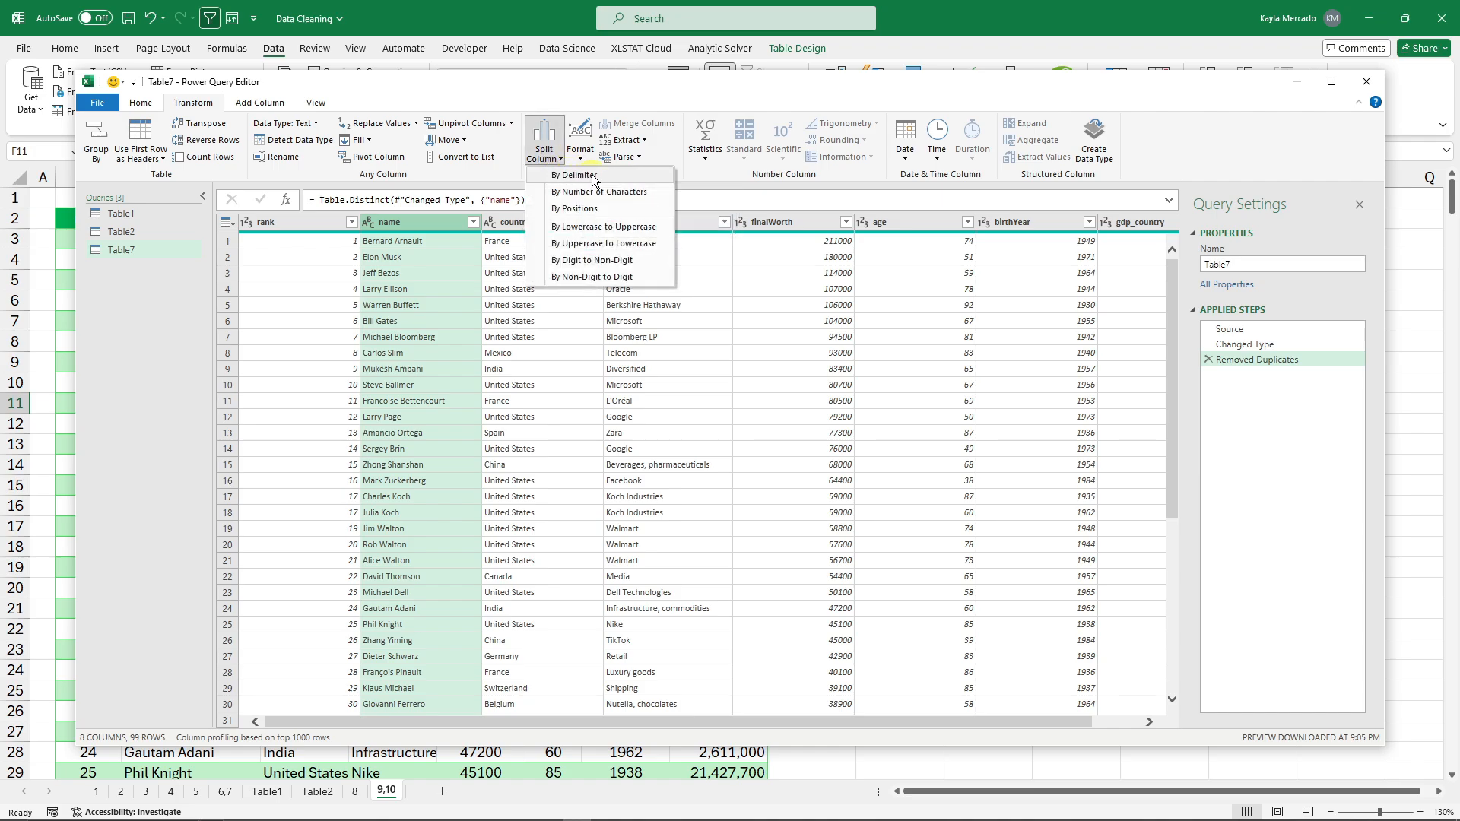
click(594, 178)
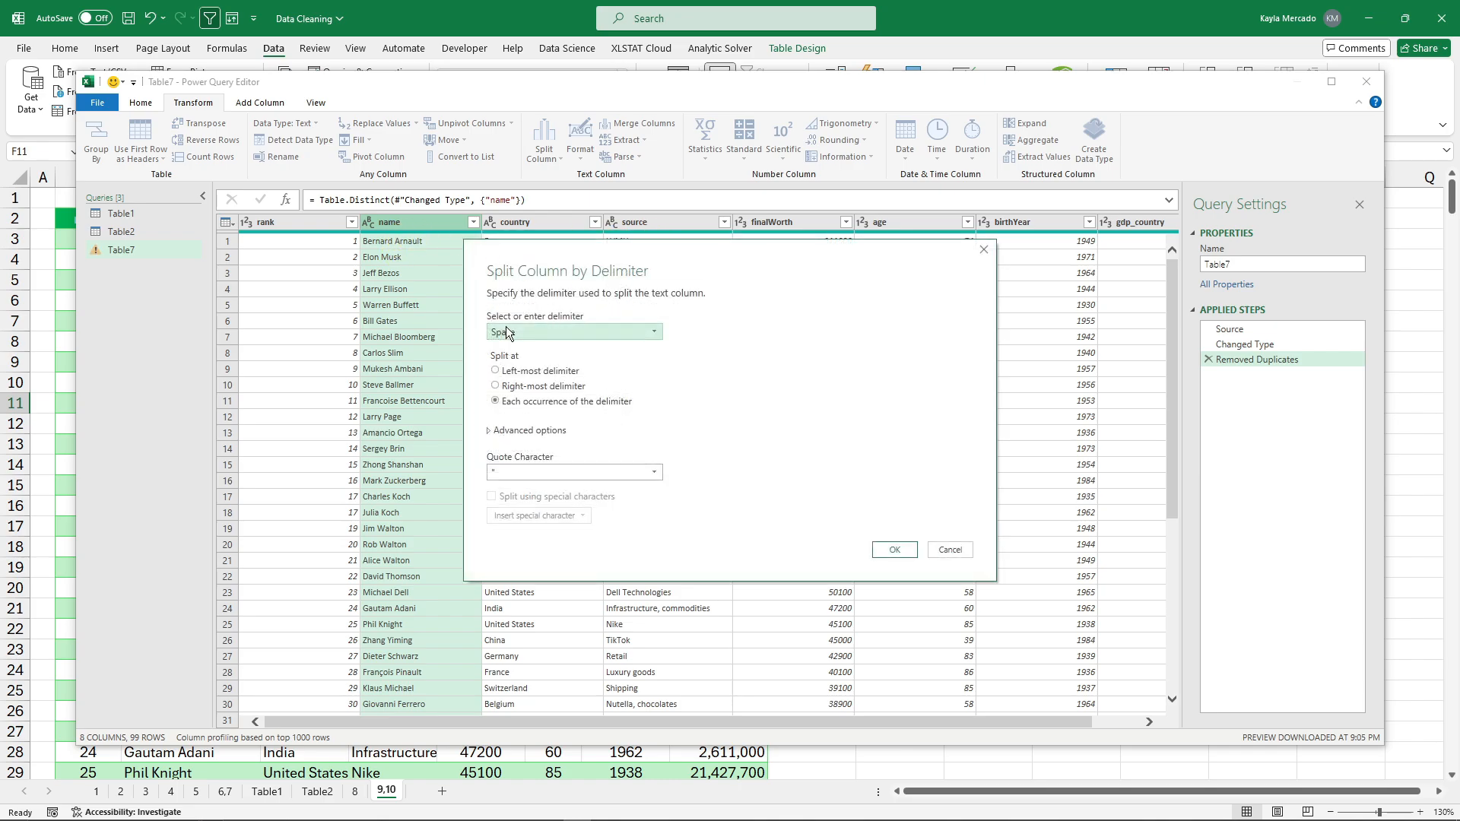
click(556, 336)
click(515, 411)
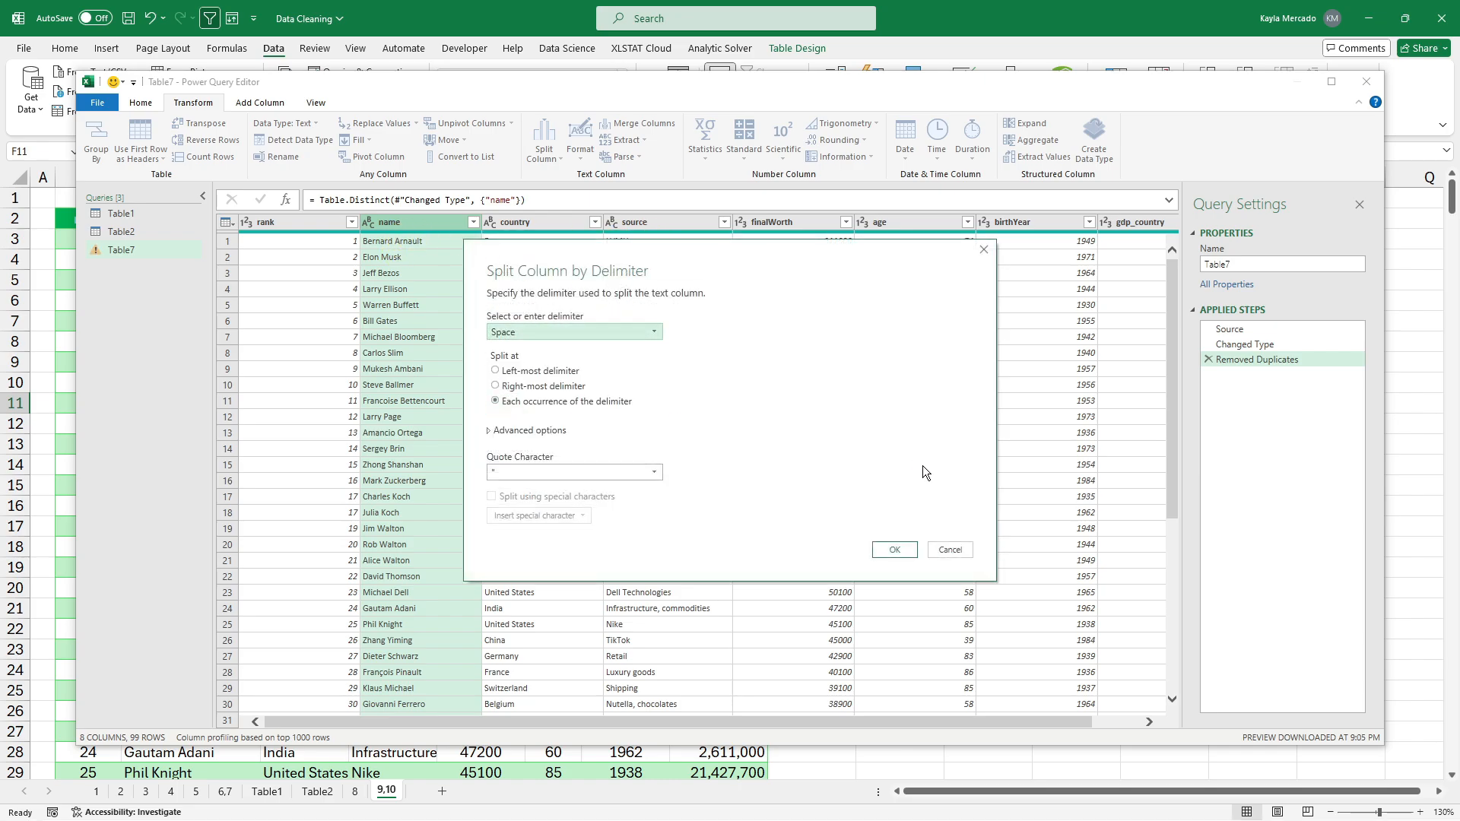
click(895, 550)
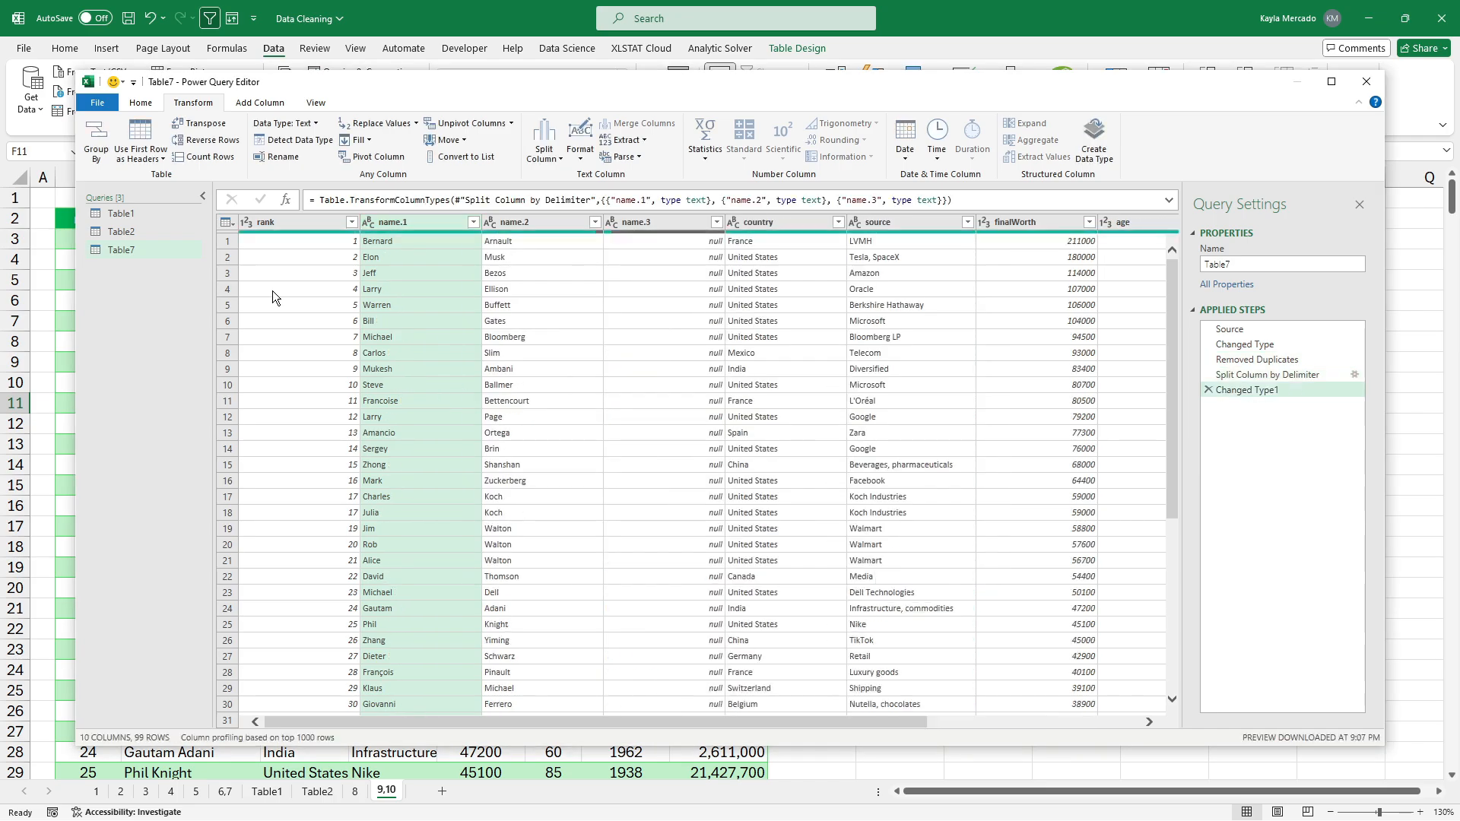
Rename the name.1 column to FIRST NAME and name.2 to LAST NAME.
click(435, 240)
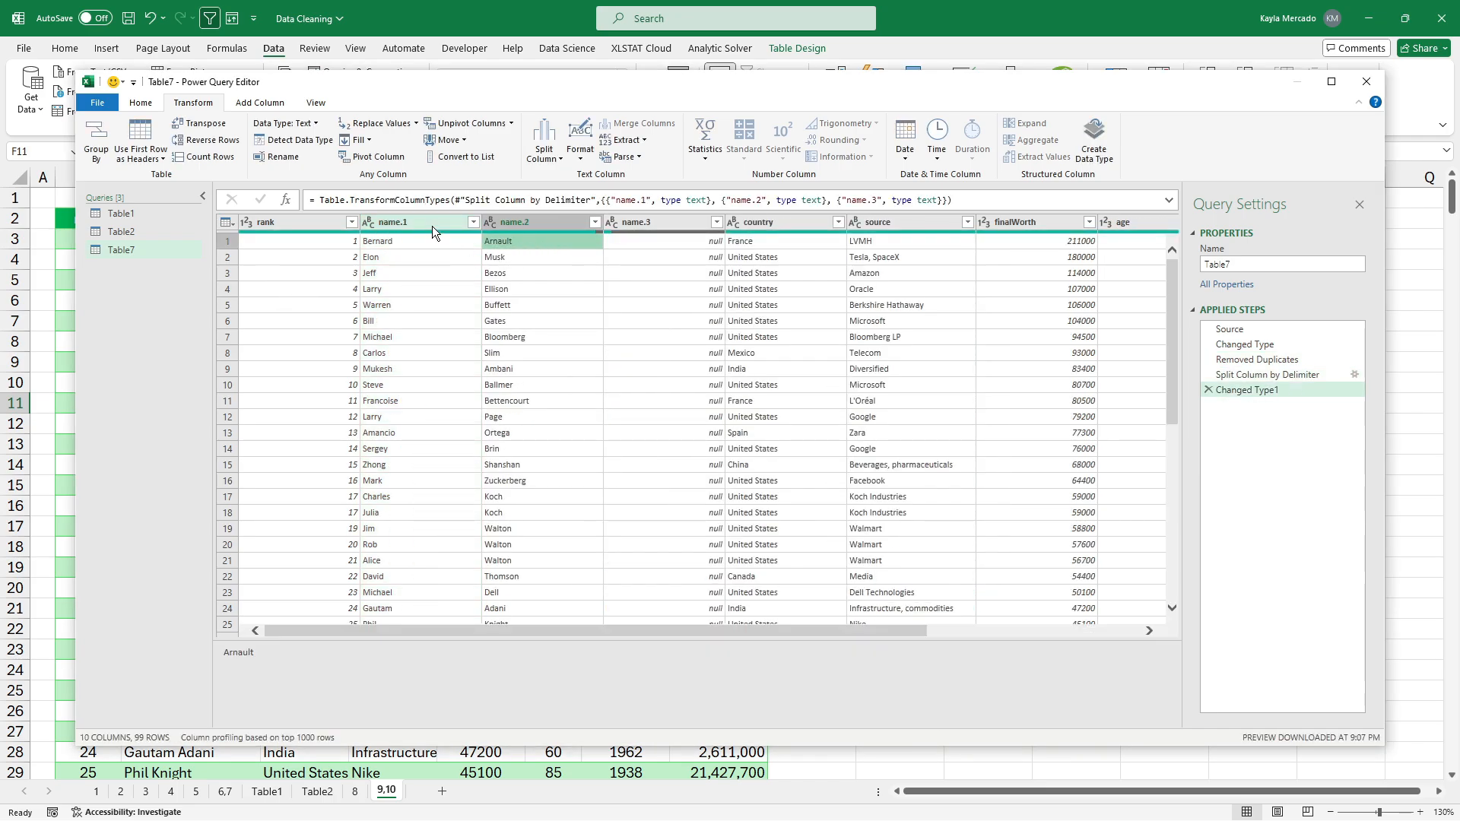
double_click(431, 221)
text(Fi)
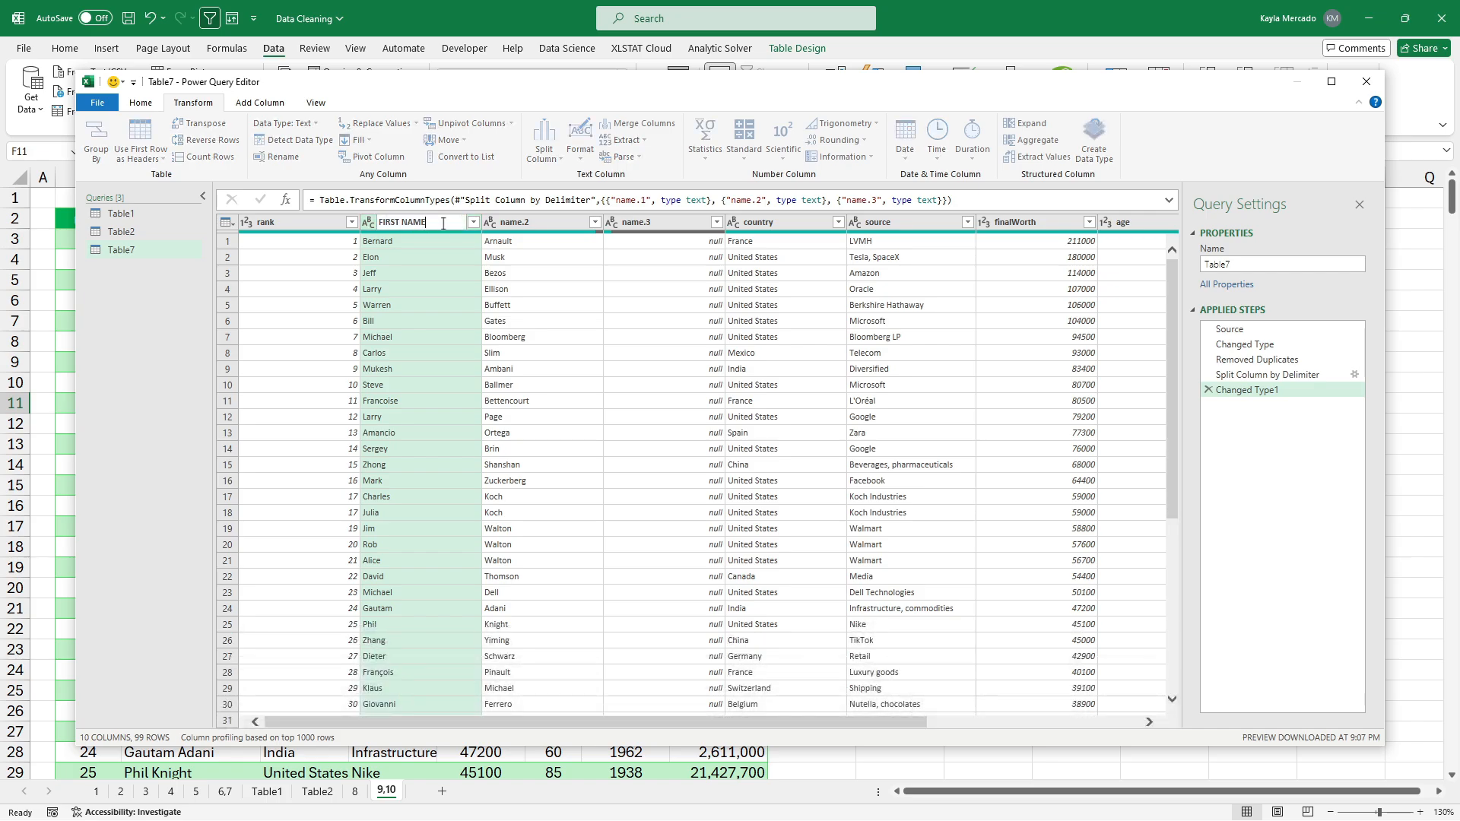
double_click(547, 220)
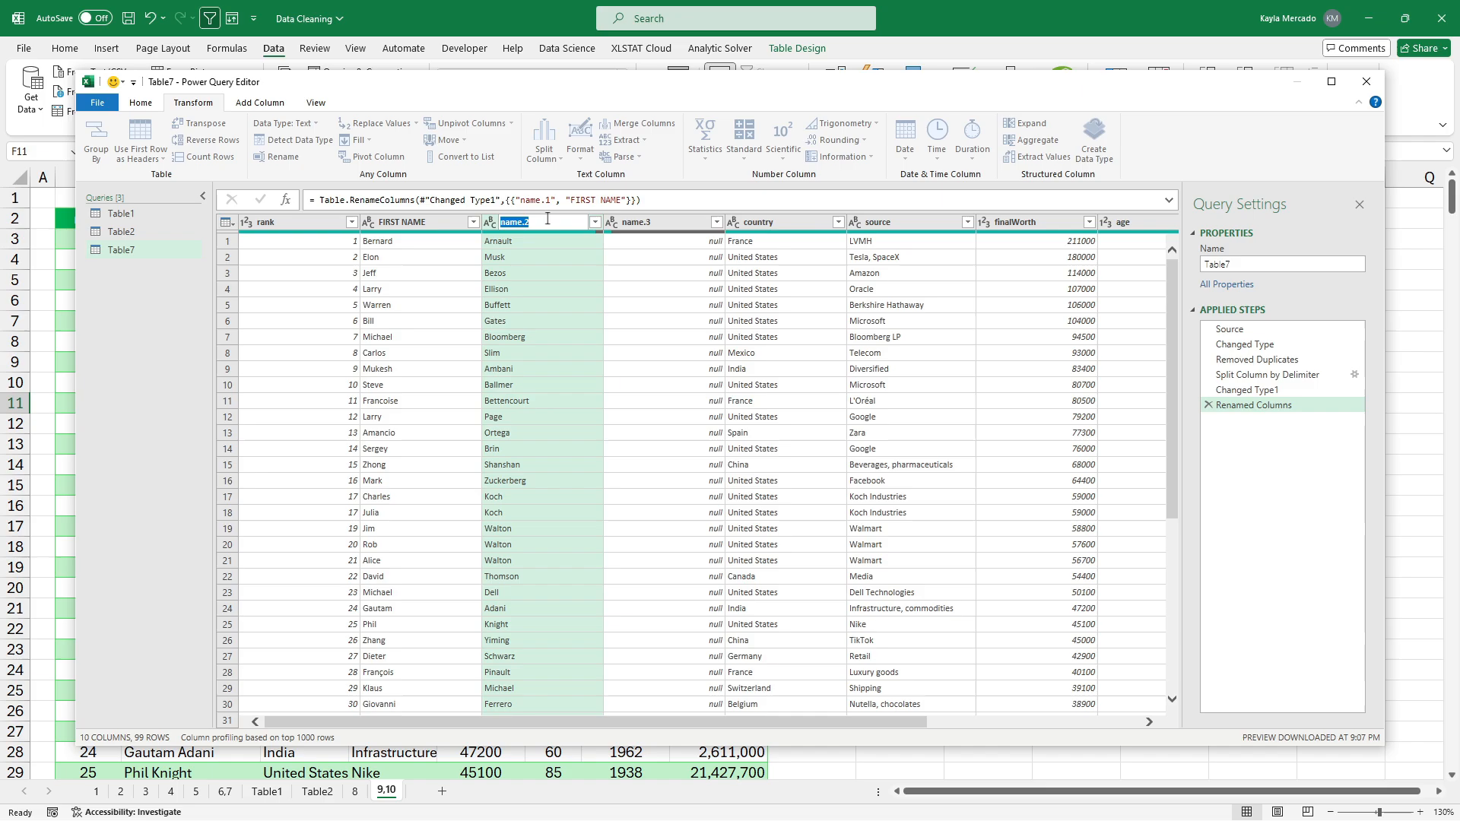
text(LAST NAME)
click(595, 292)
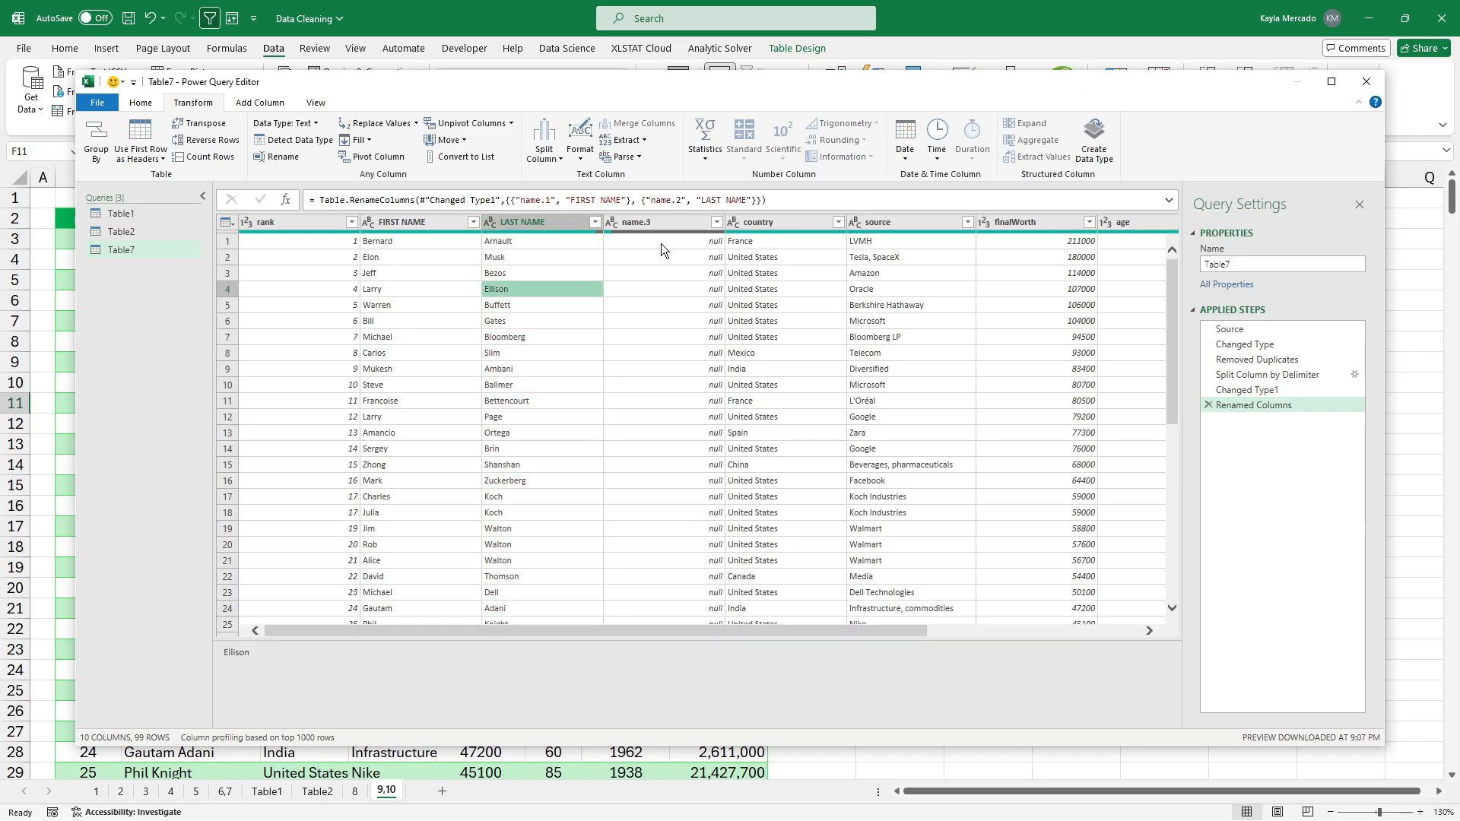
Remove the empty name.3 column and review the cleaned nine-column table.
click(669, 223)
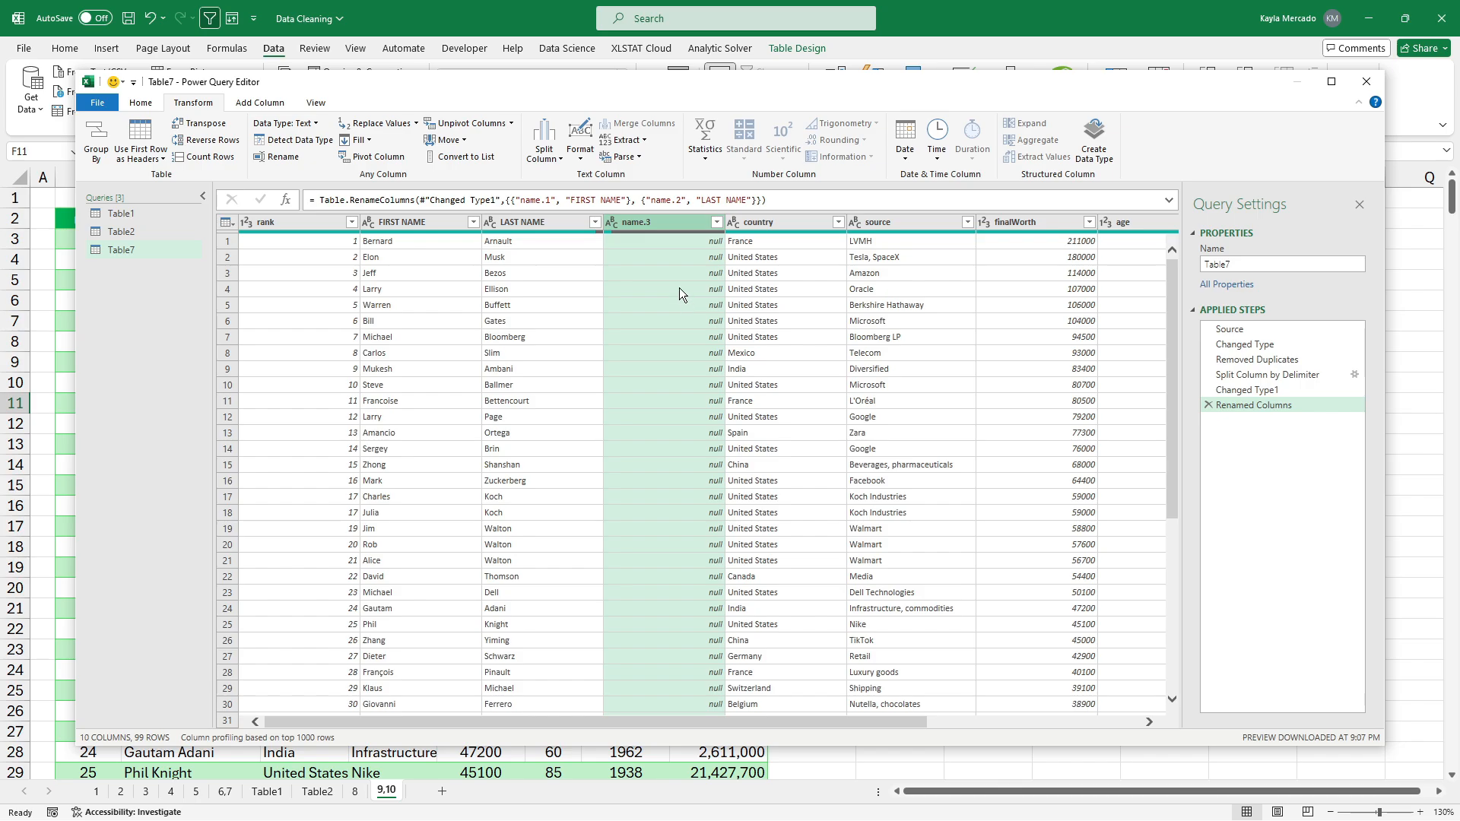
right_click(660, 222)
click(695, 249)
click(663, 303)
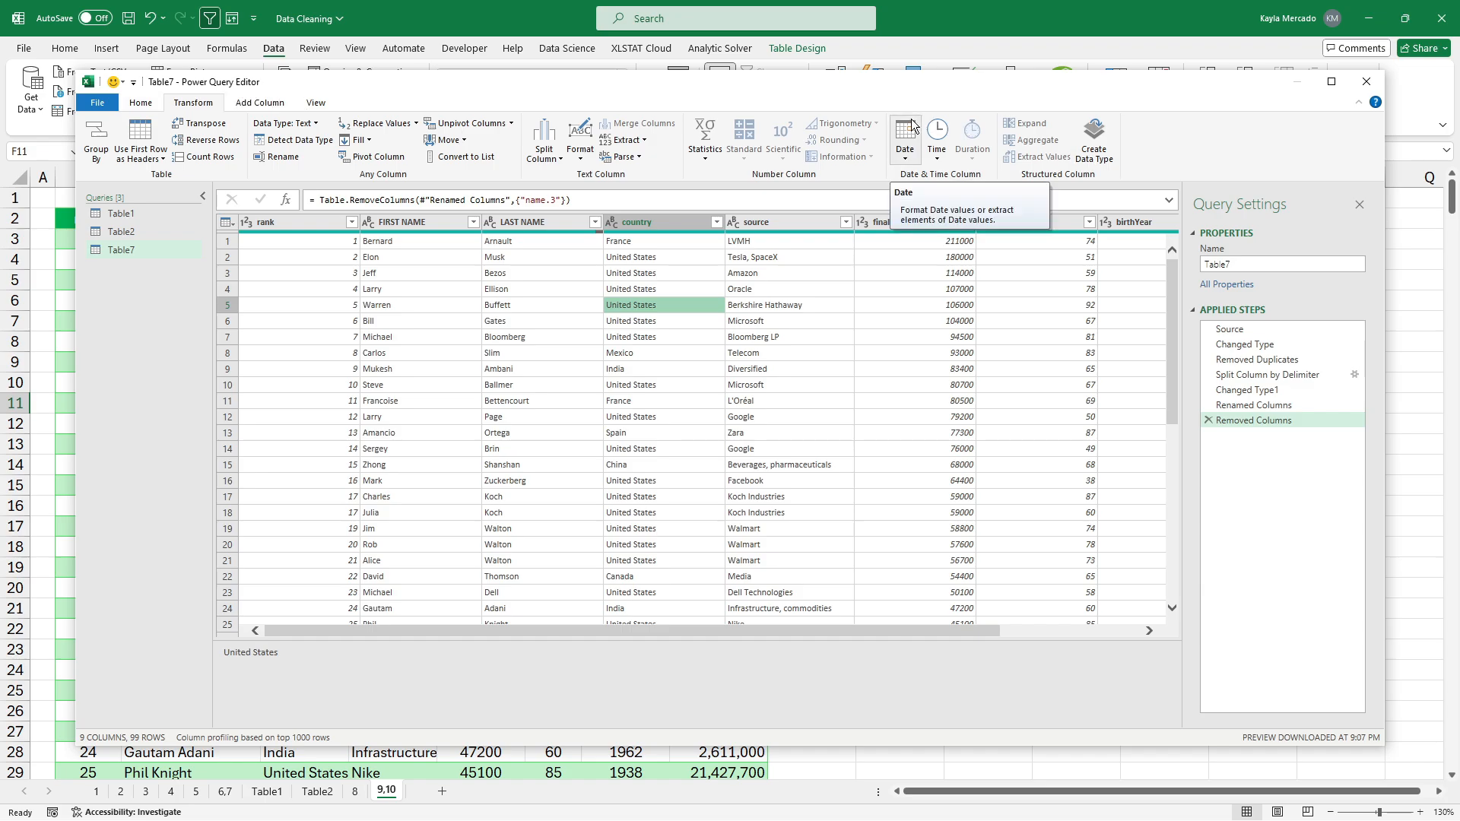
click(612, 400)
click(572, 385)
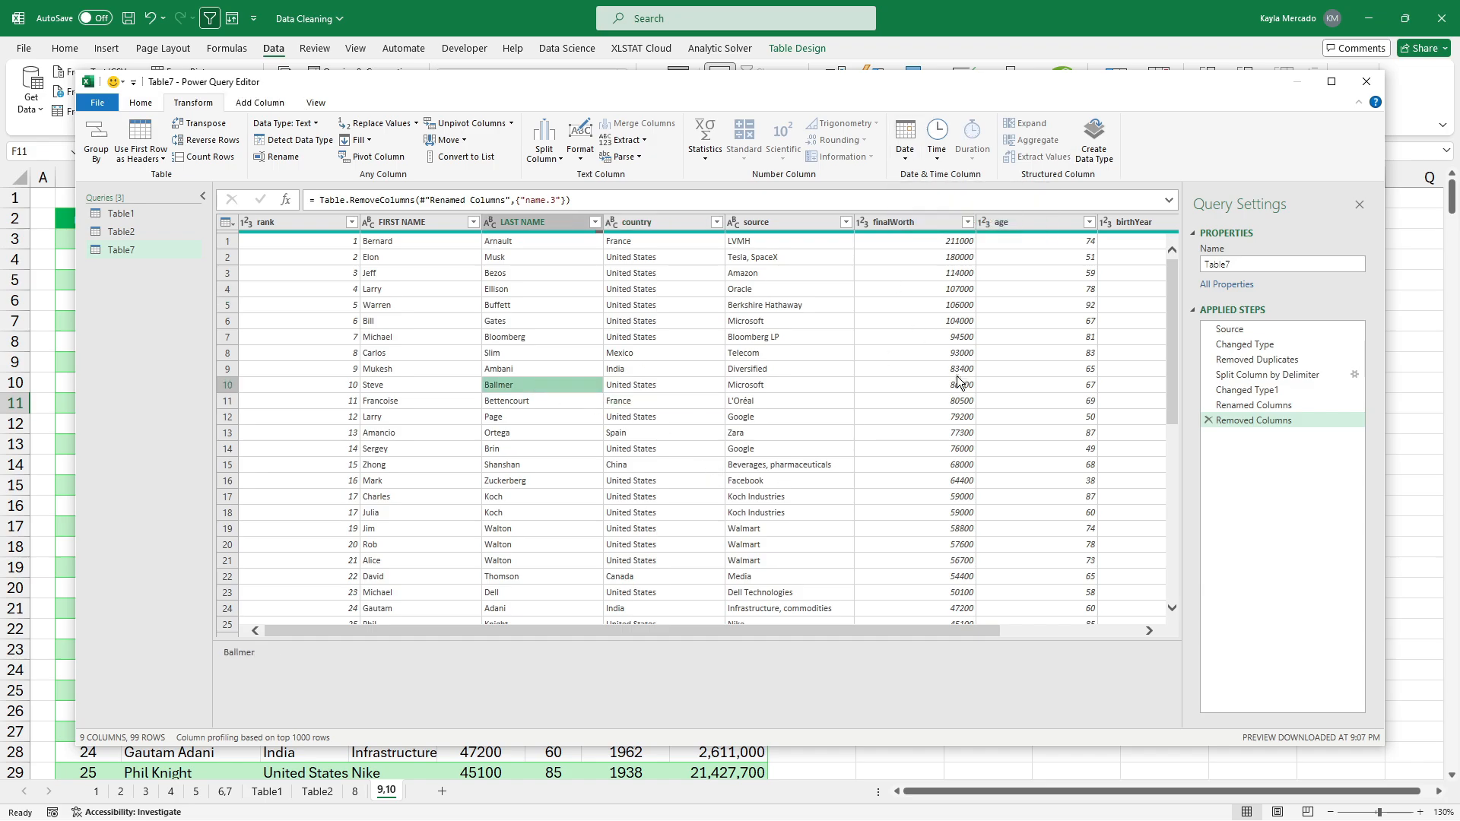
click(149, 106)
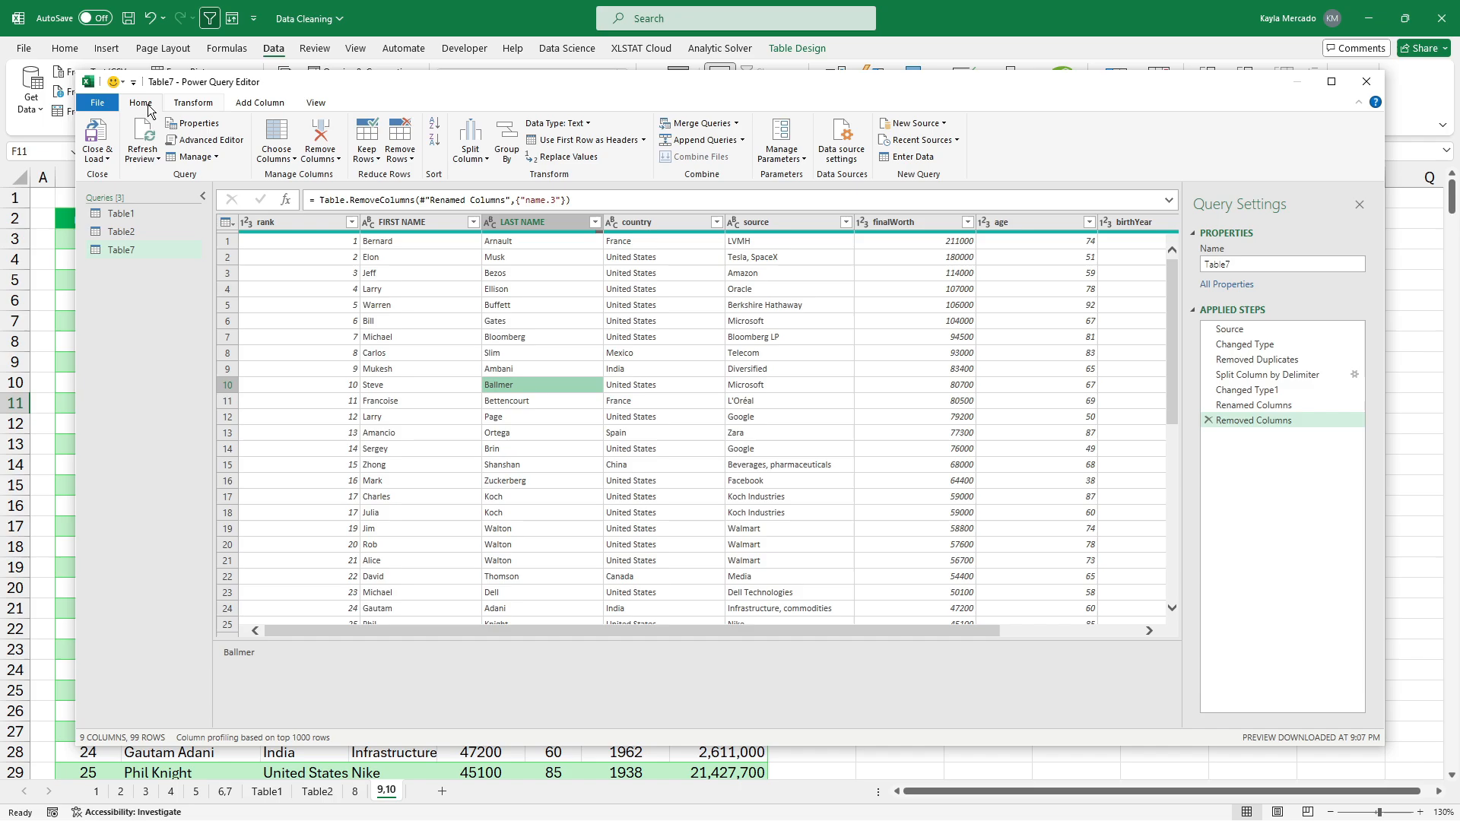
Close & Load the cleaned query to a new Table7 sheet and check Bernard Arnault's split name.
click(101, 130)
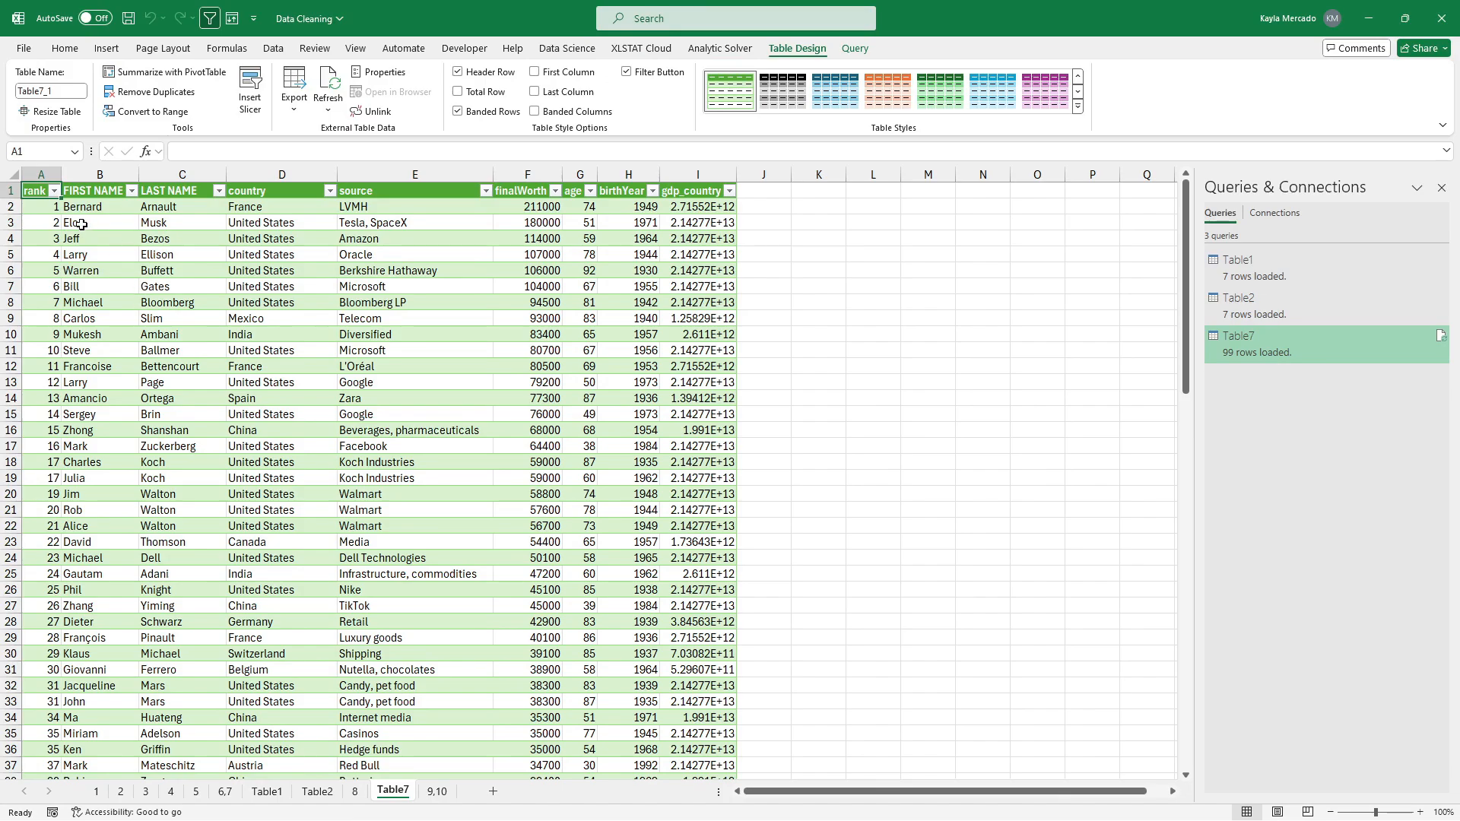
click(101, 207)
click(195, 206)
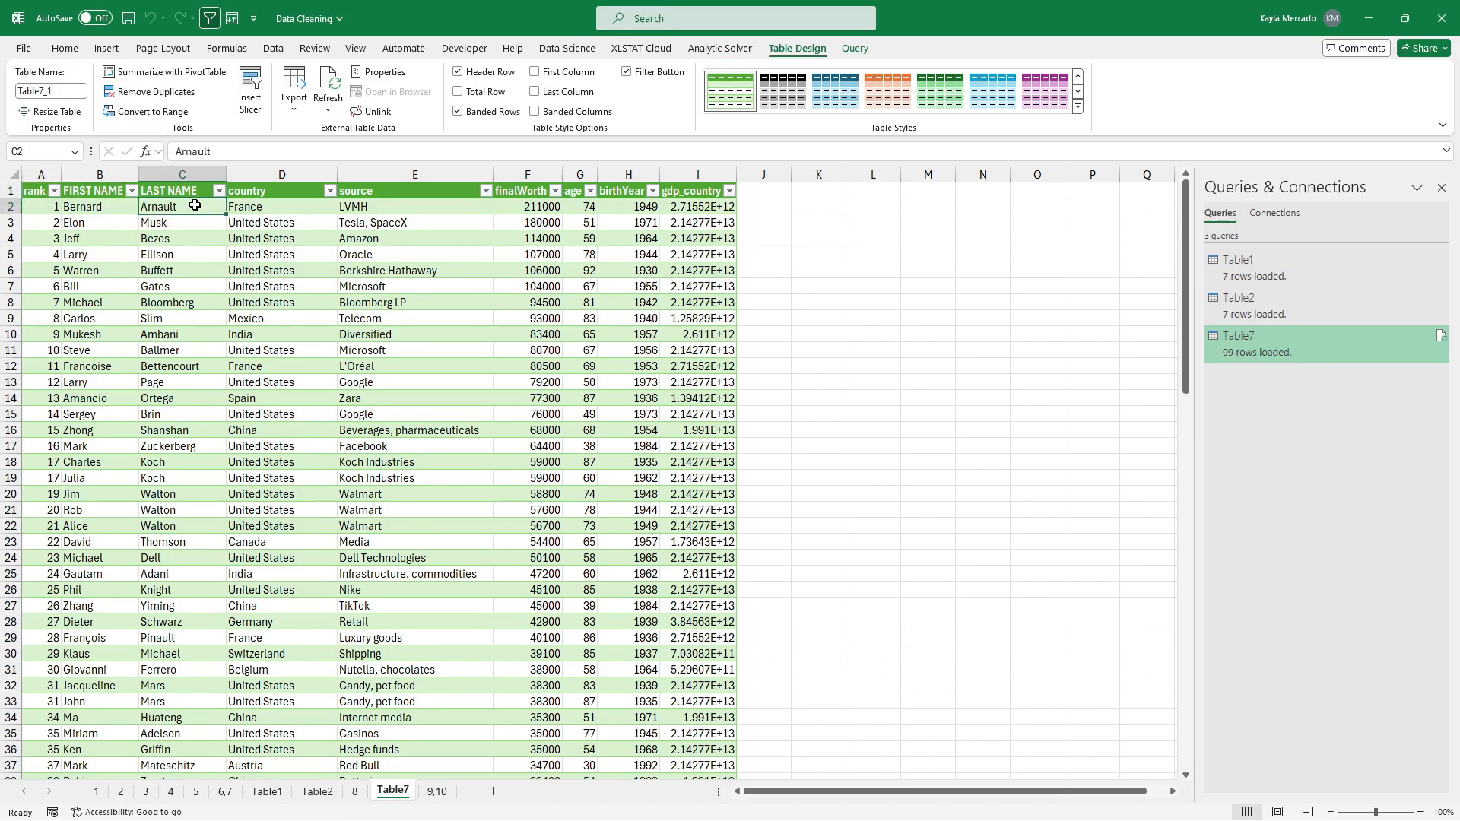
drag(266, 204, 282, 717)
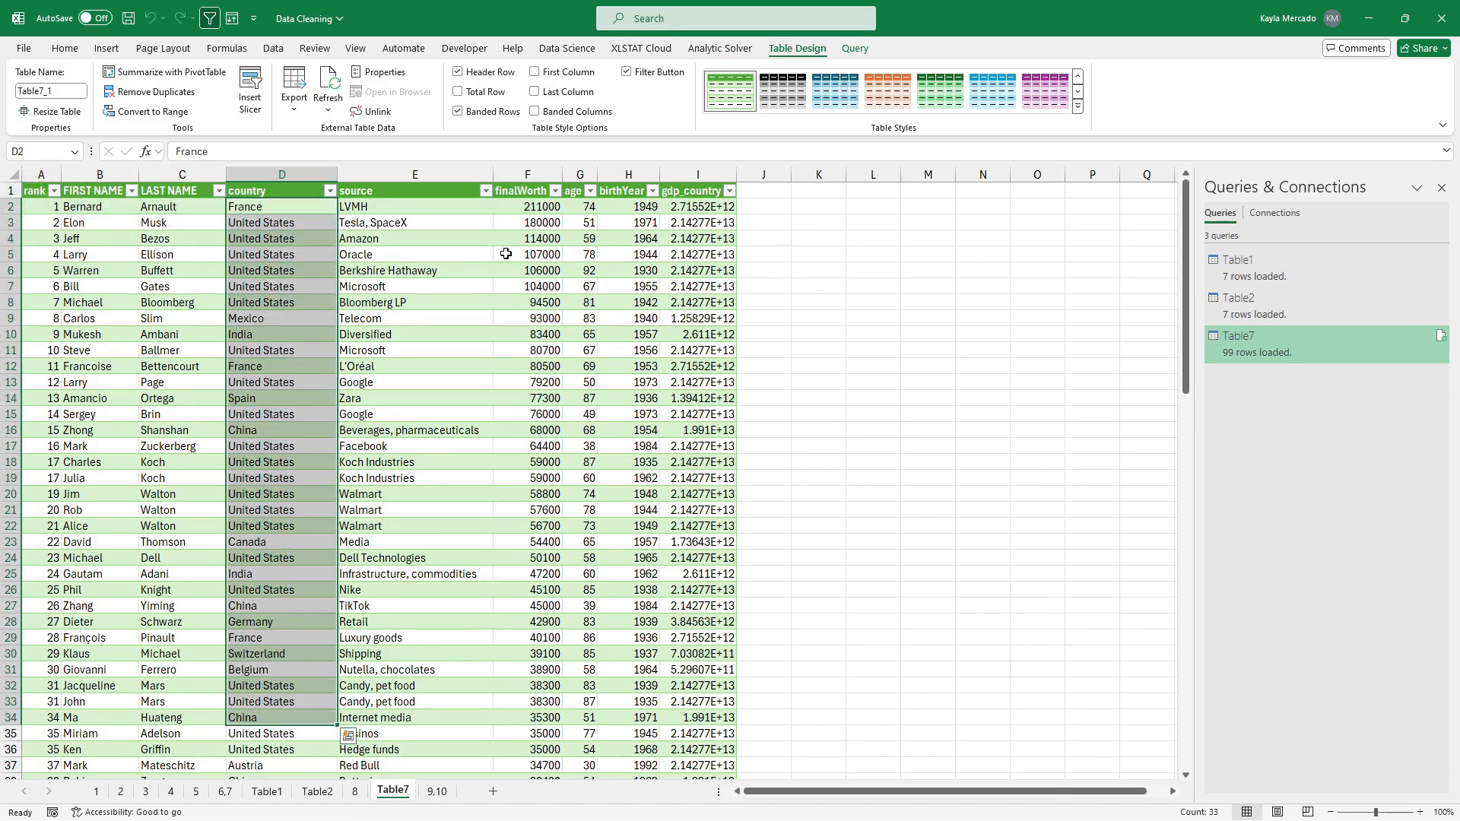
click(465, 258)
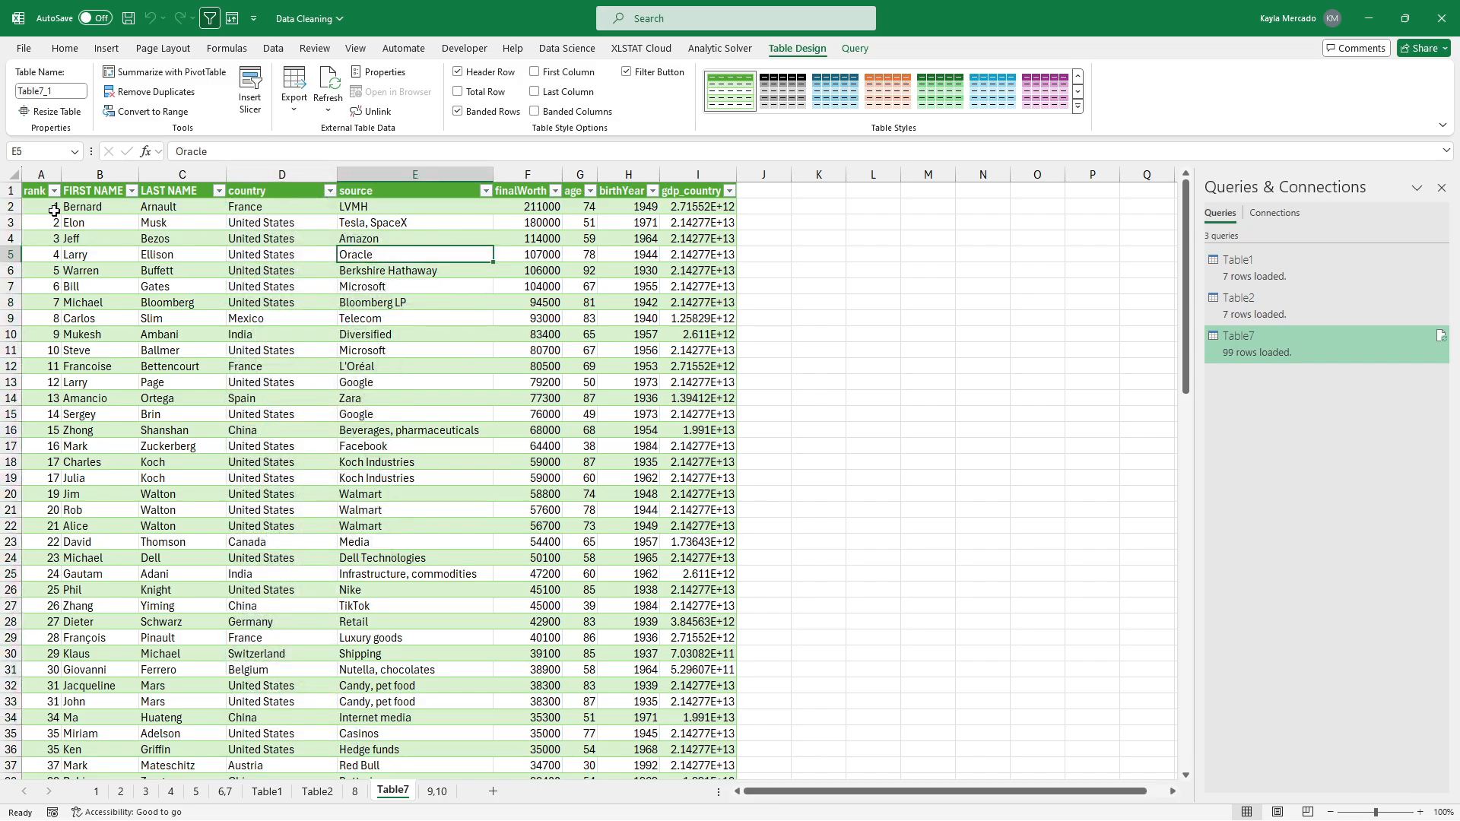
Review the loaded 99-row table and close the Queries & Connections pane.
drag(148, 210, 672, 637)
click(576, 390)
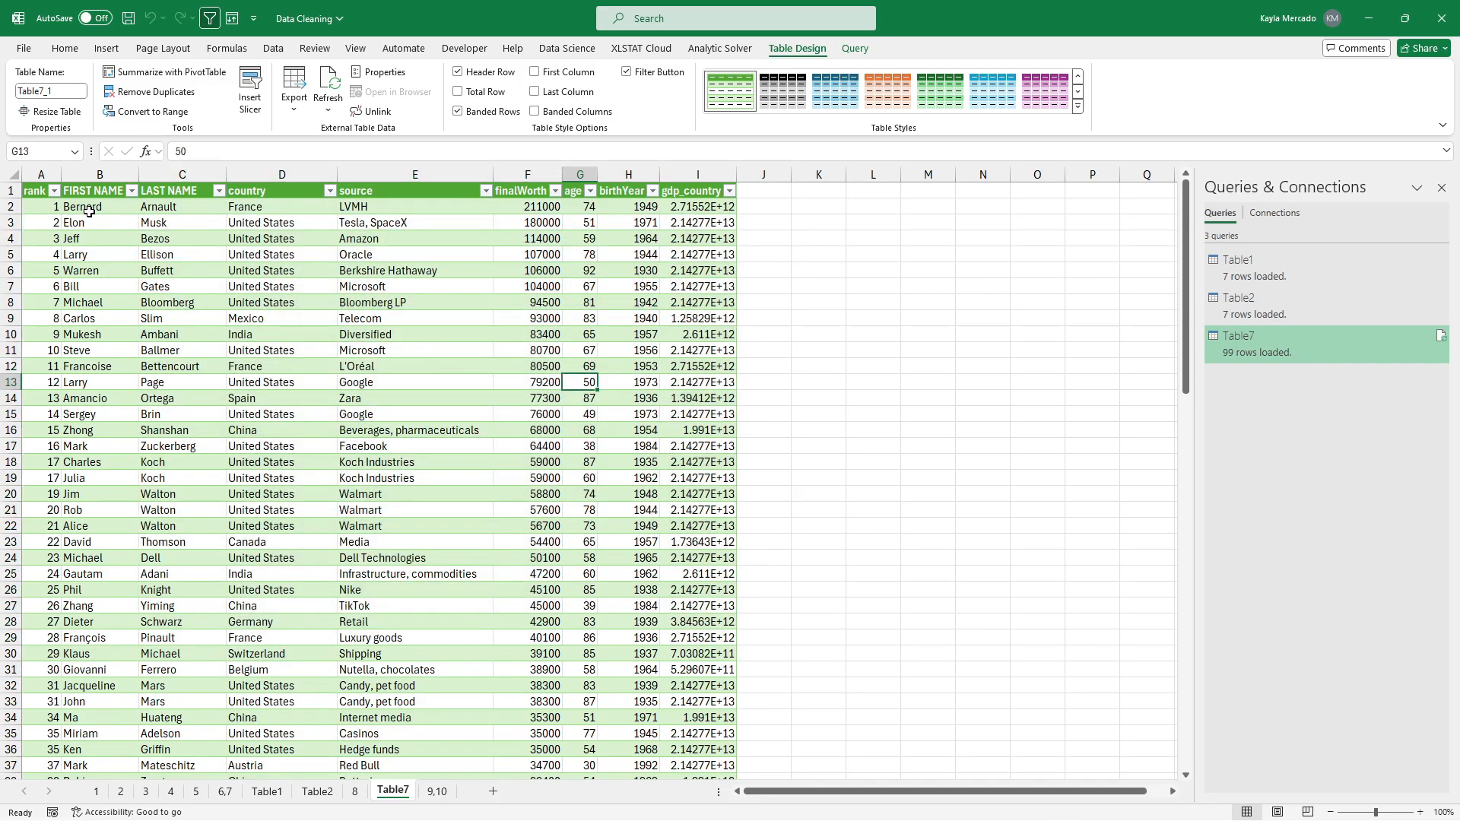
drag(89, 212, 715, 619)
click(187, 286)
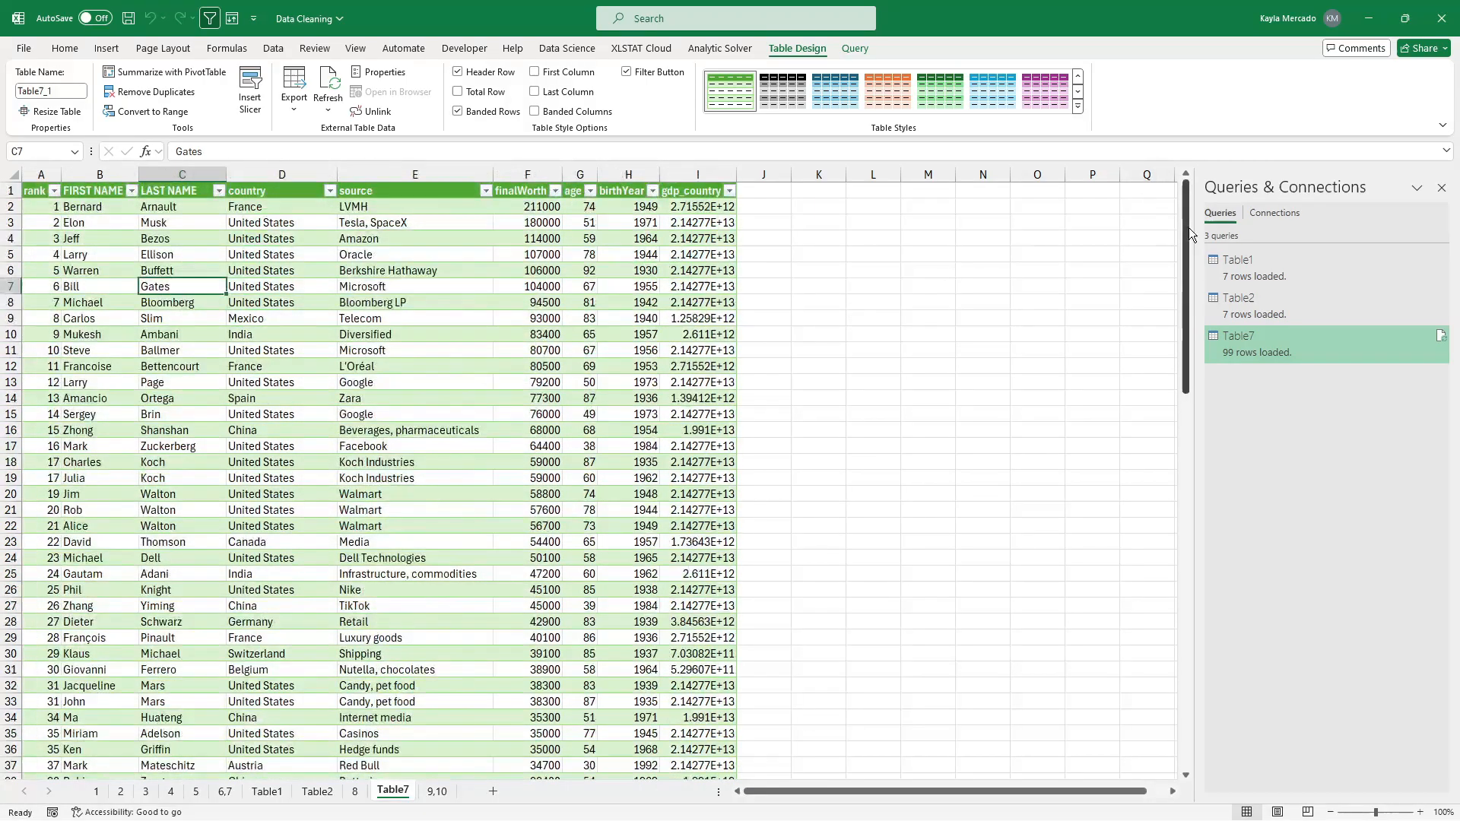
click(797, 427)
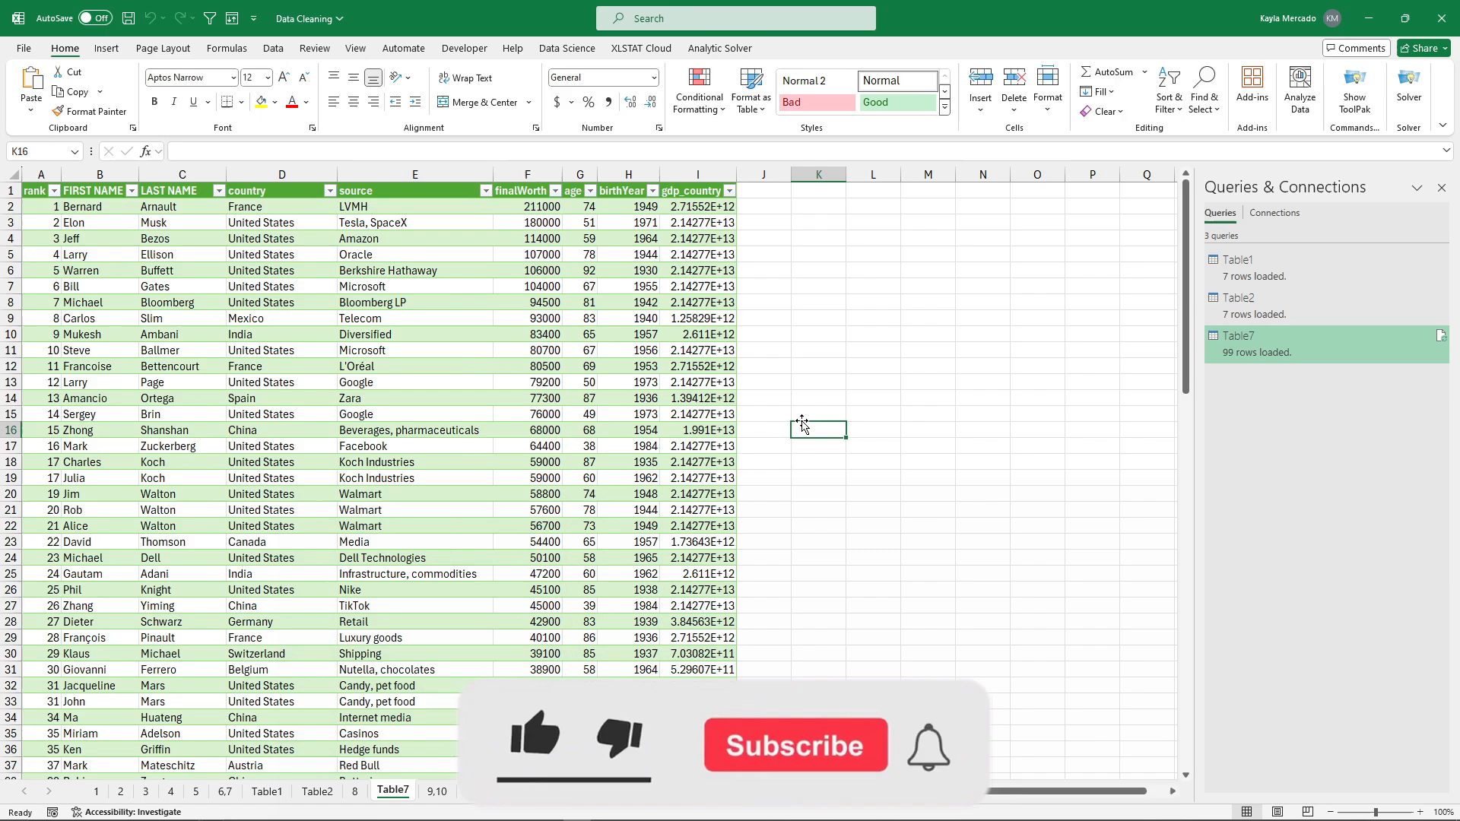
click(1443, 188)
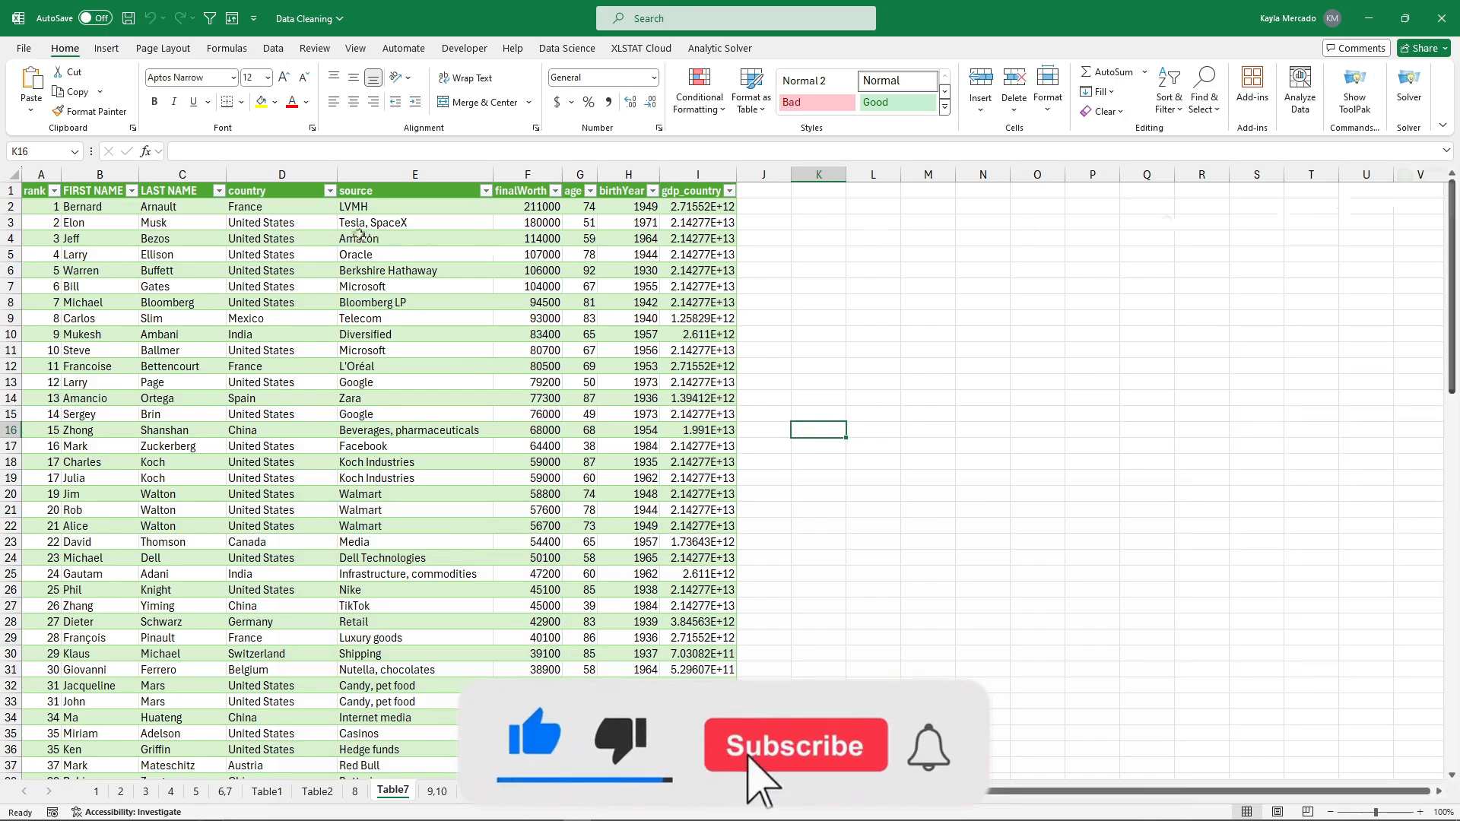
click(273, 271)
click(813, 48)
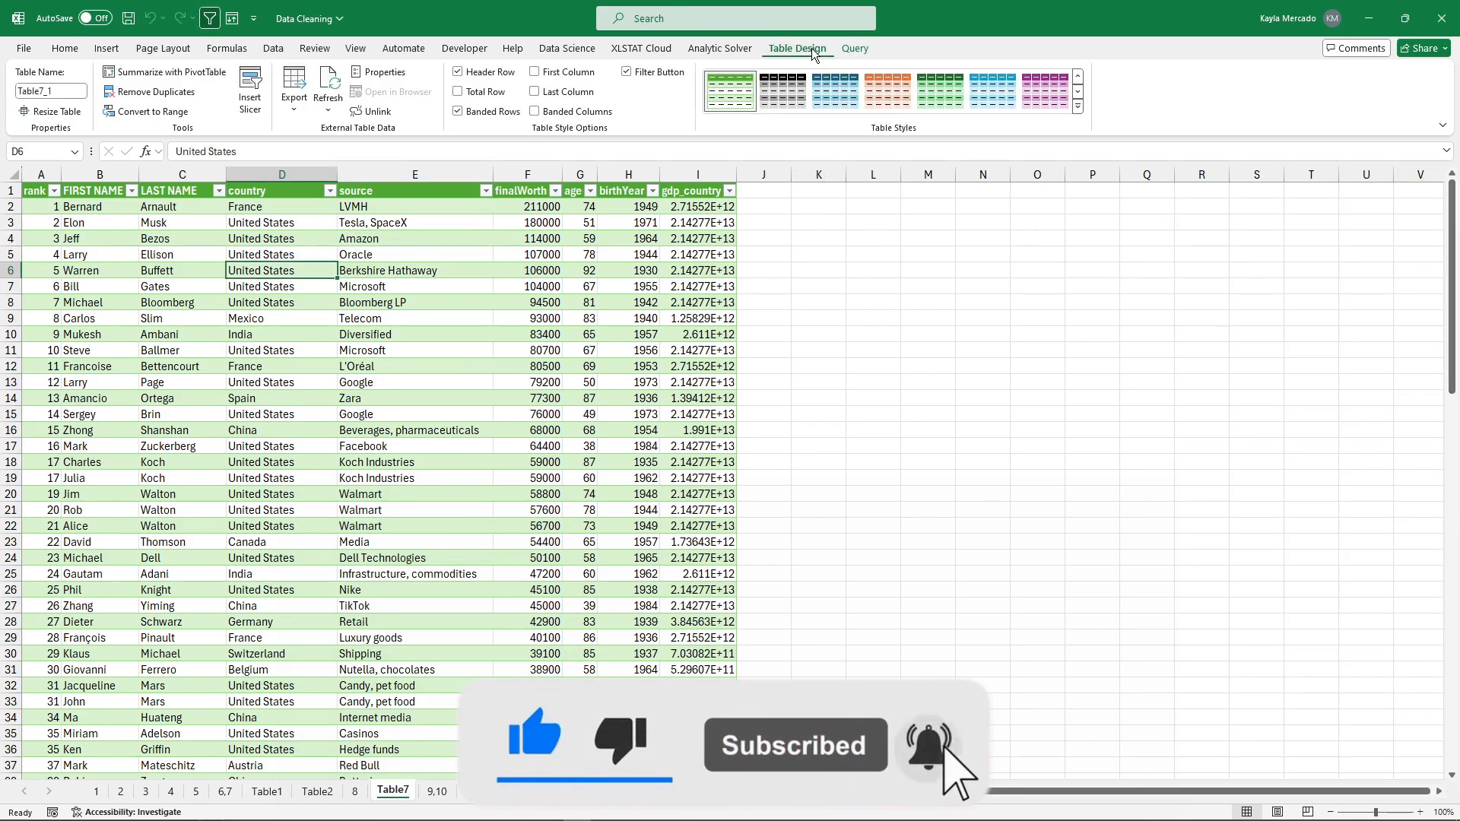